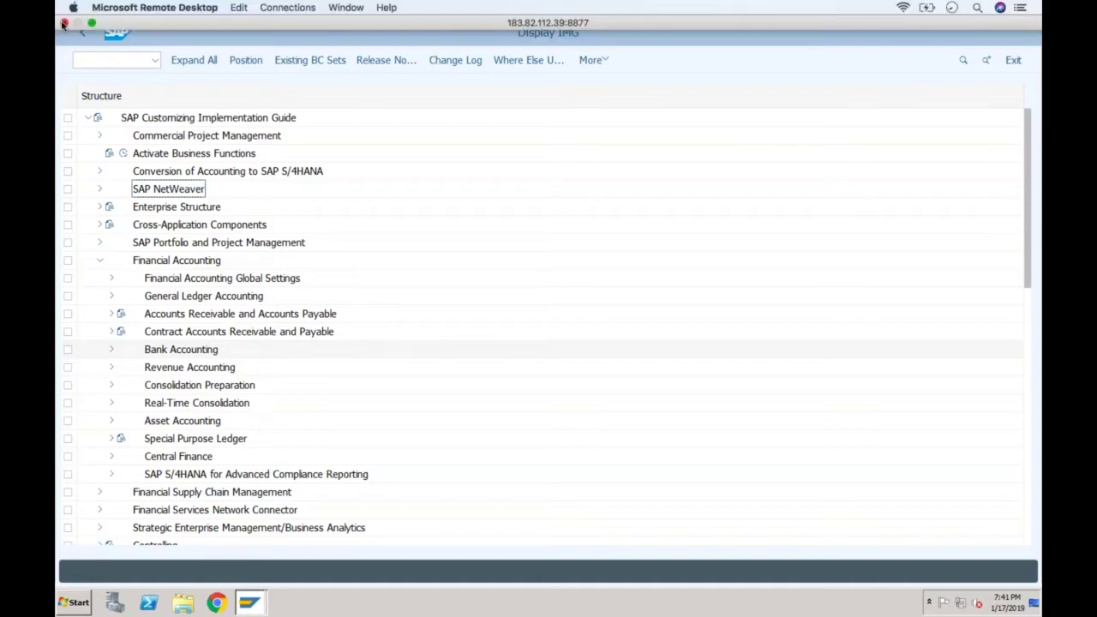
- Close the remote session and reconnect to the saved desktop on port 8877, entering the account user name and password and accepting the certificate
click(63, 23)
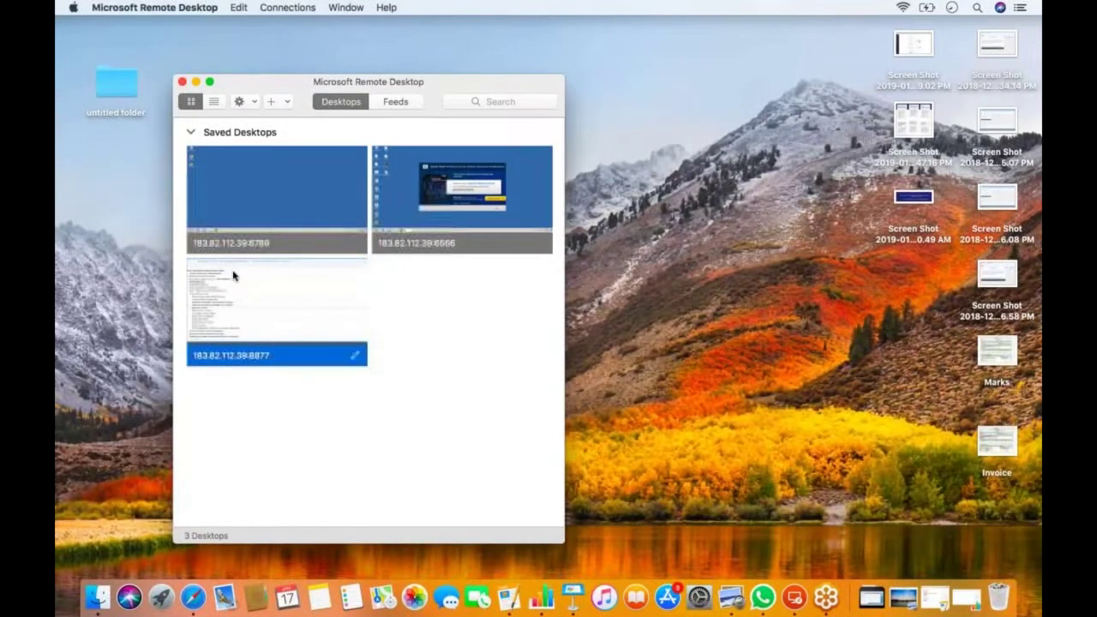
double_click(233, 275)
text(ssuser1)
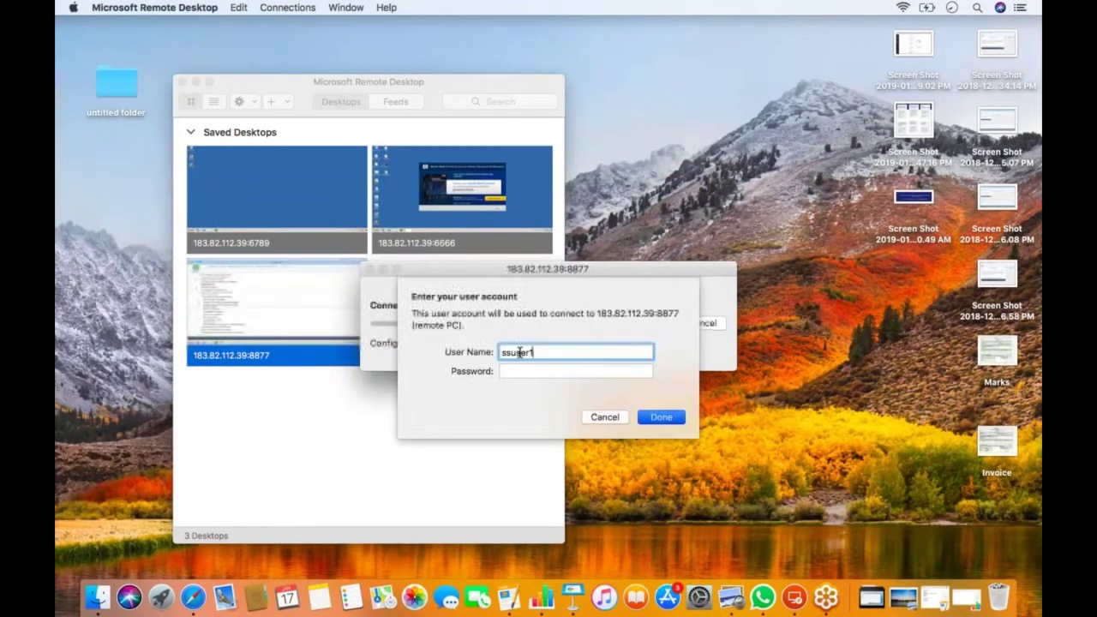
key(Tab)
text(••••••)
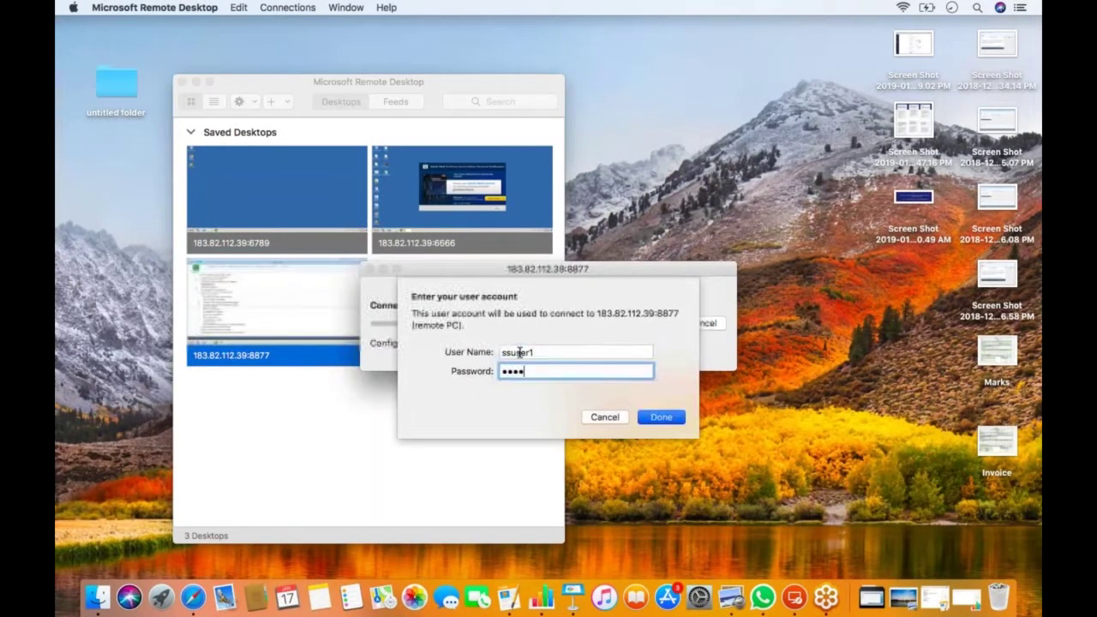
text(••••)
key(Return)
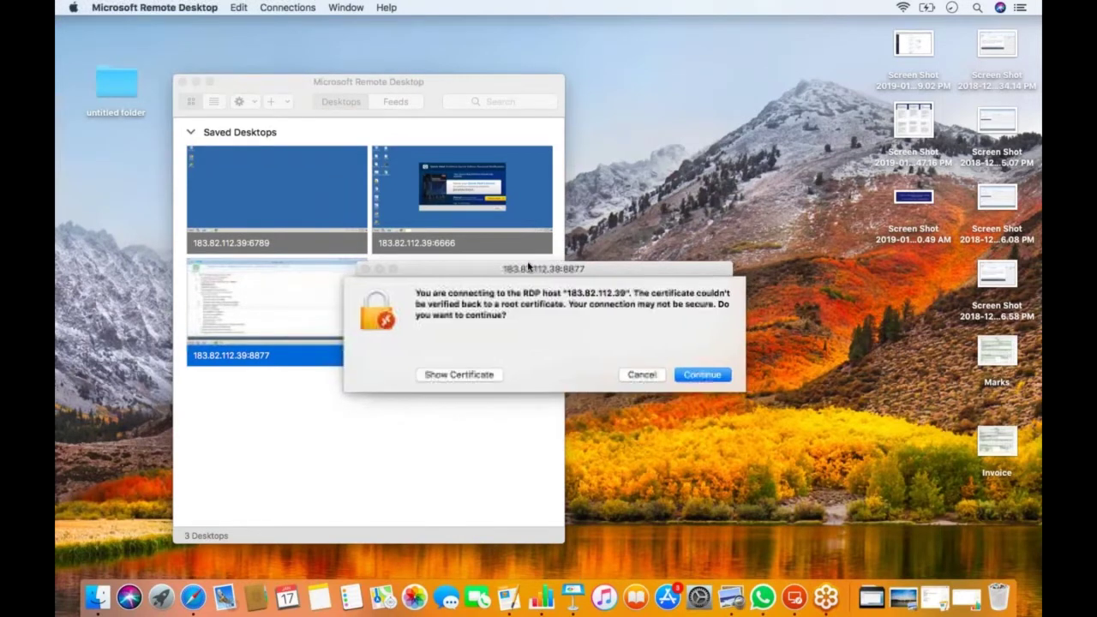
drag(526, 264, 300, 185)
click(479, 294)
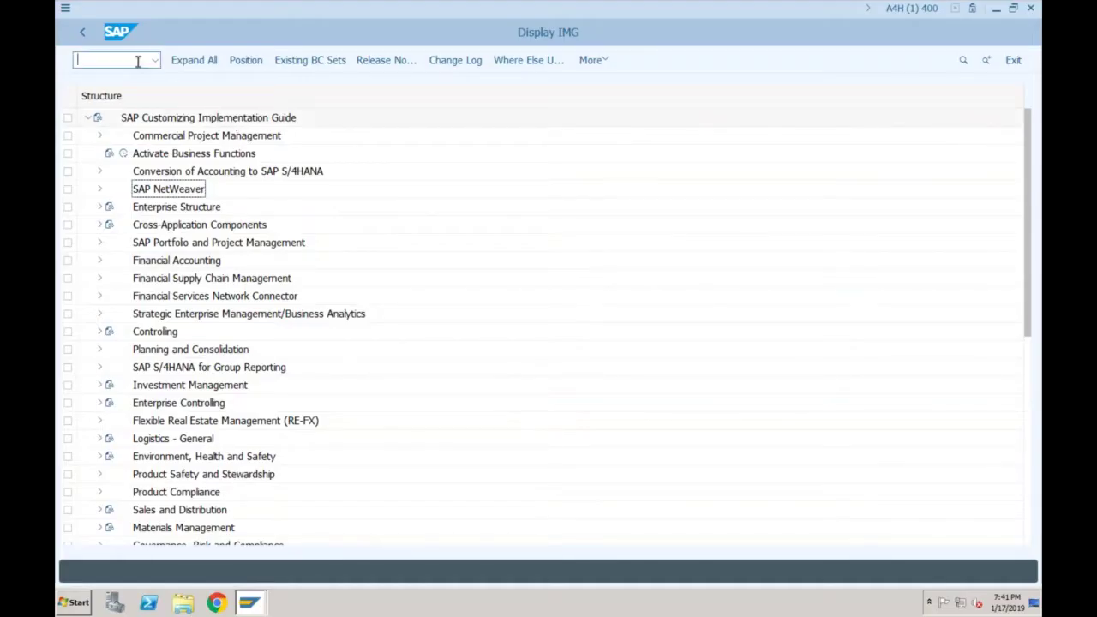
- Start the document display transaction with /nfb03
text(/n)
text(fb03)
key(Return)
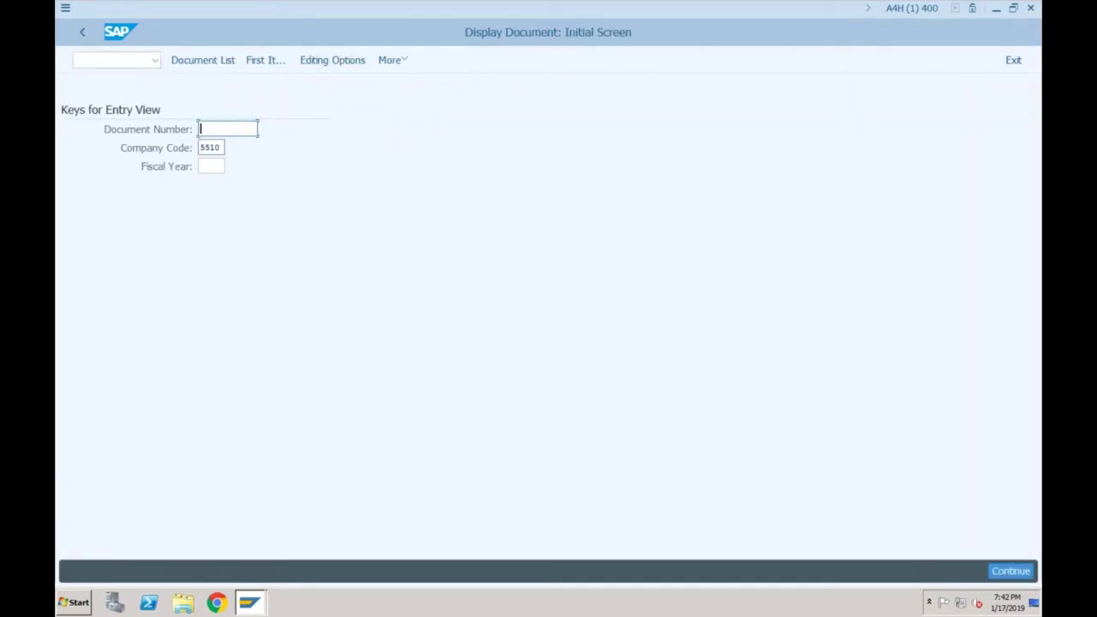
- Start General Table Display with /nse16n and load the selection fields of table ACDOCA
click(120, 60)
text(/nse16n)
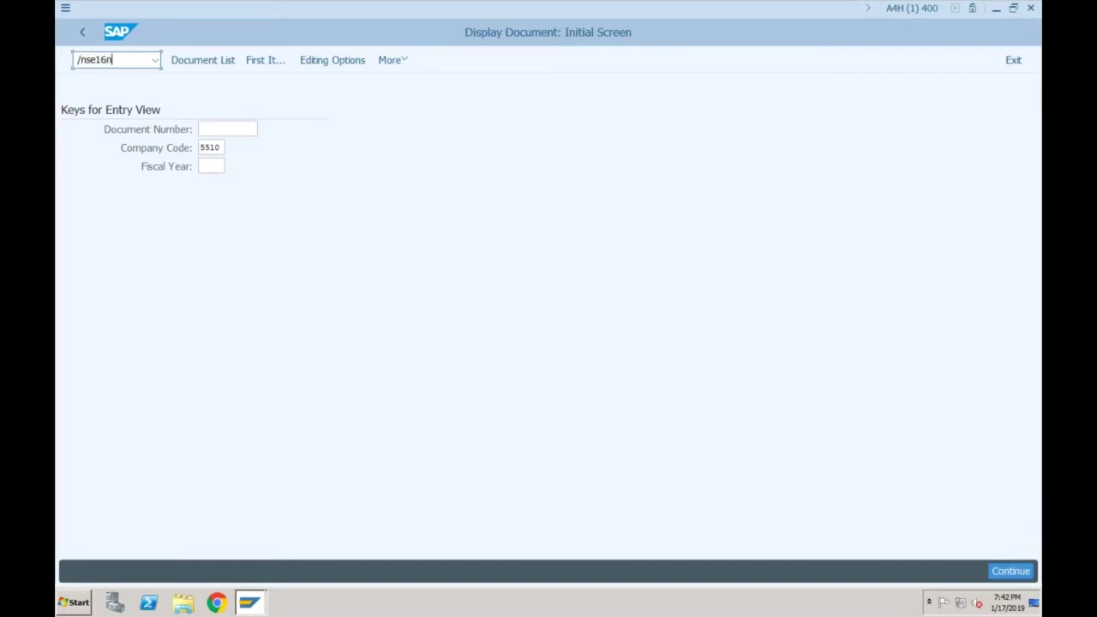
key(Return)
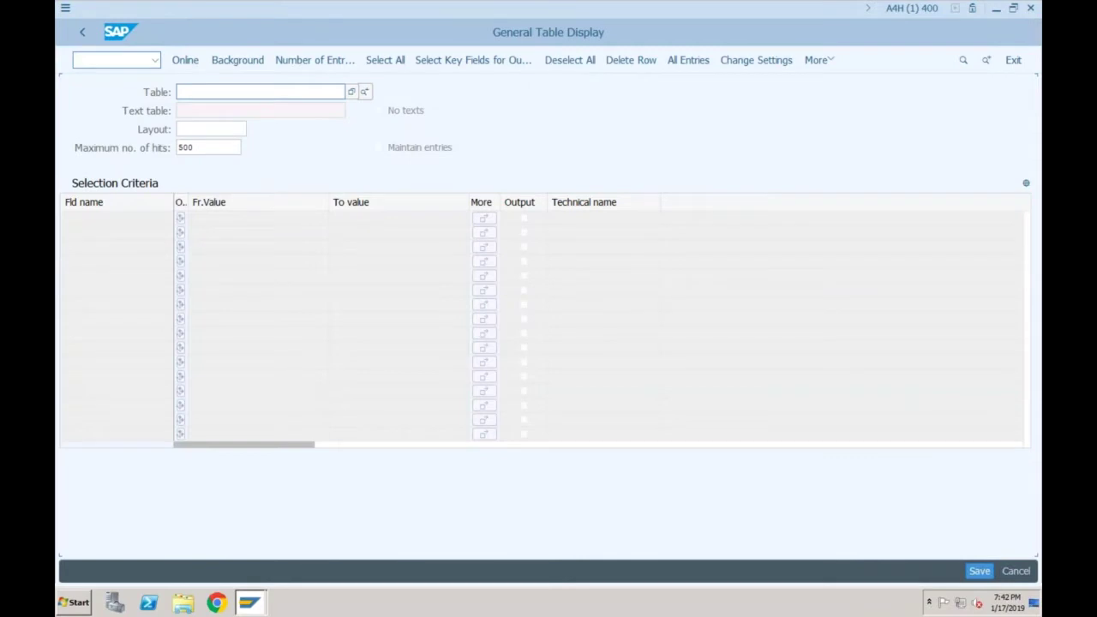
text(acd)
key(BackSpace)
text(d)
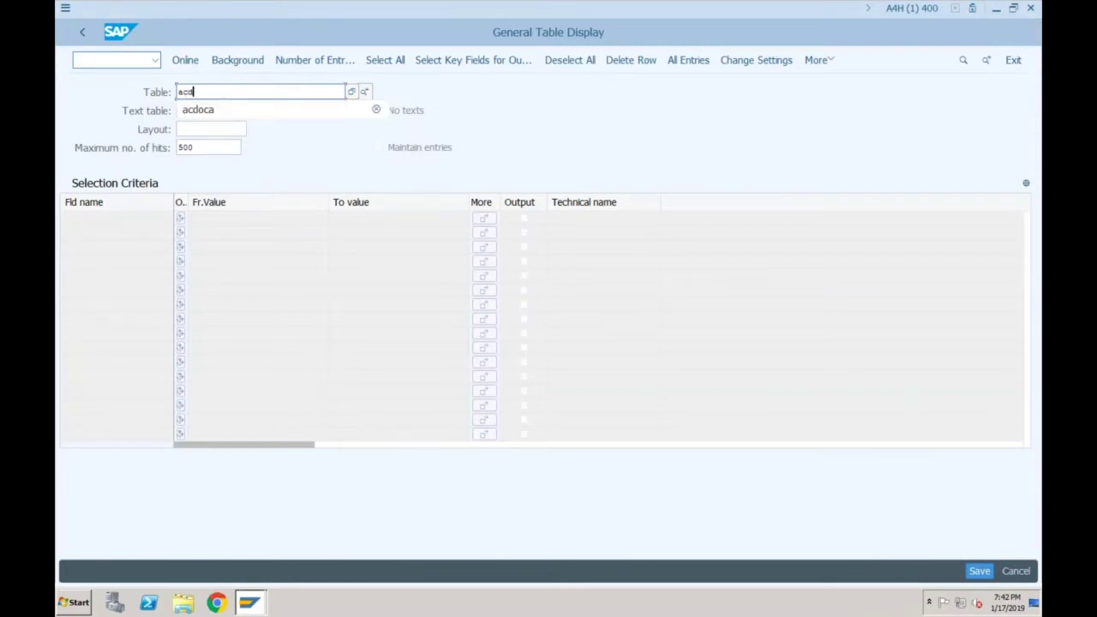
key(Down)
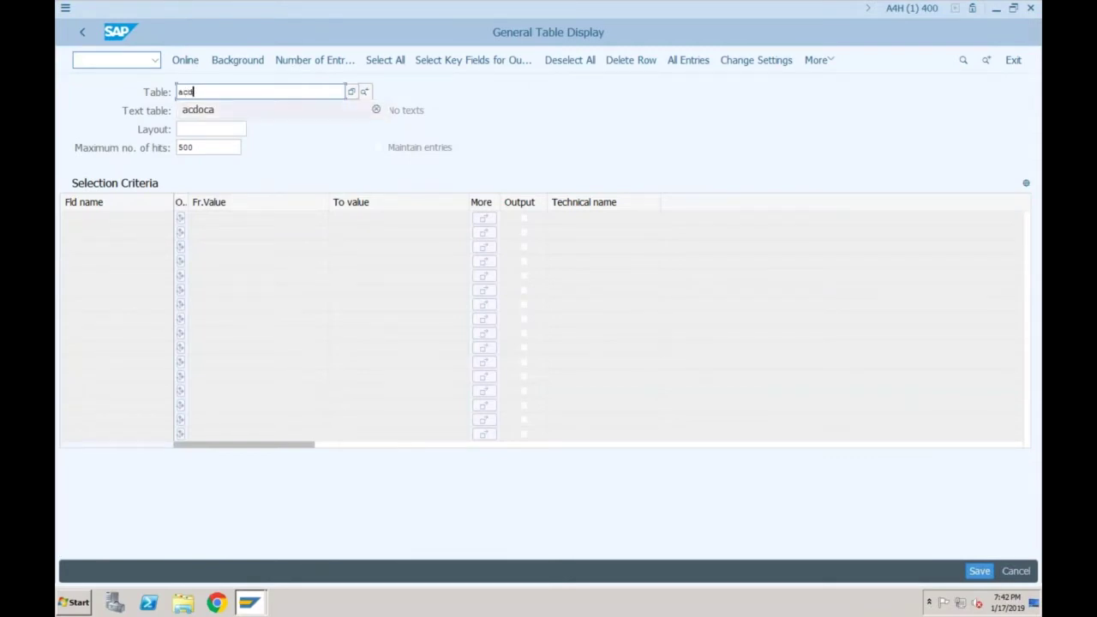
key(Return)
key(Return)
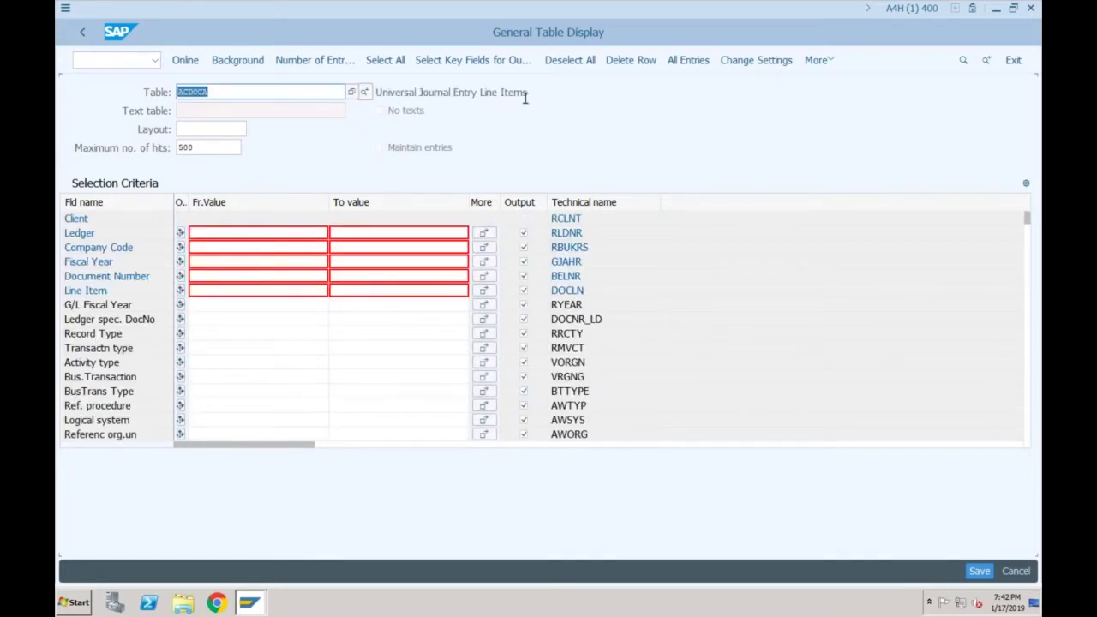
- Filter ACDOCA by company code SF01 and run the selection online to list its entries
click(227, 232)
click(212, 249)
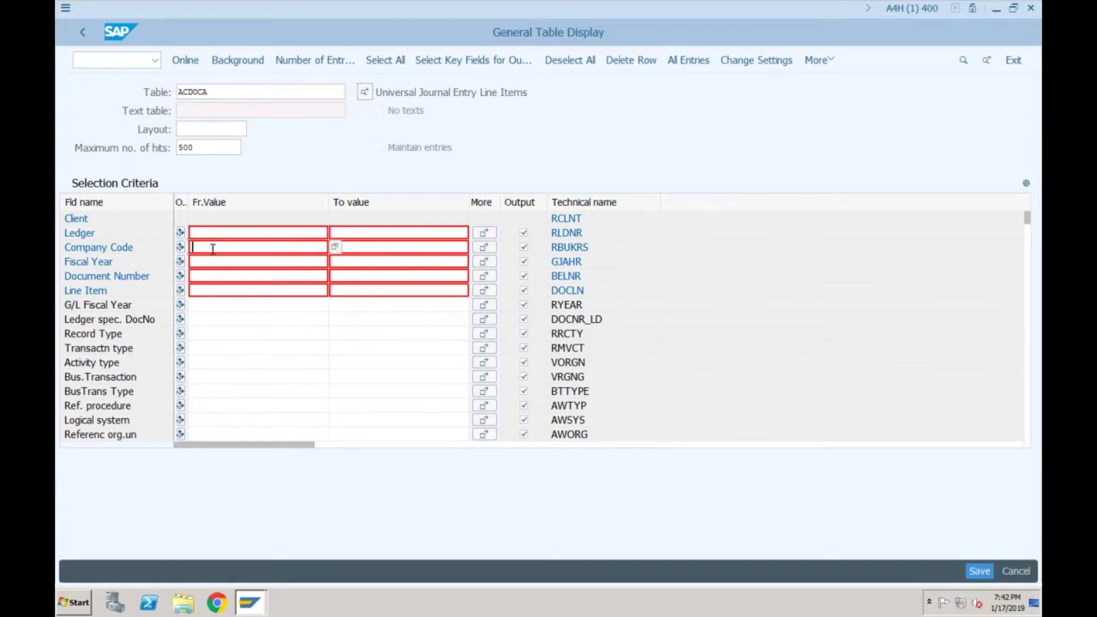
text(sf01)
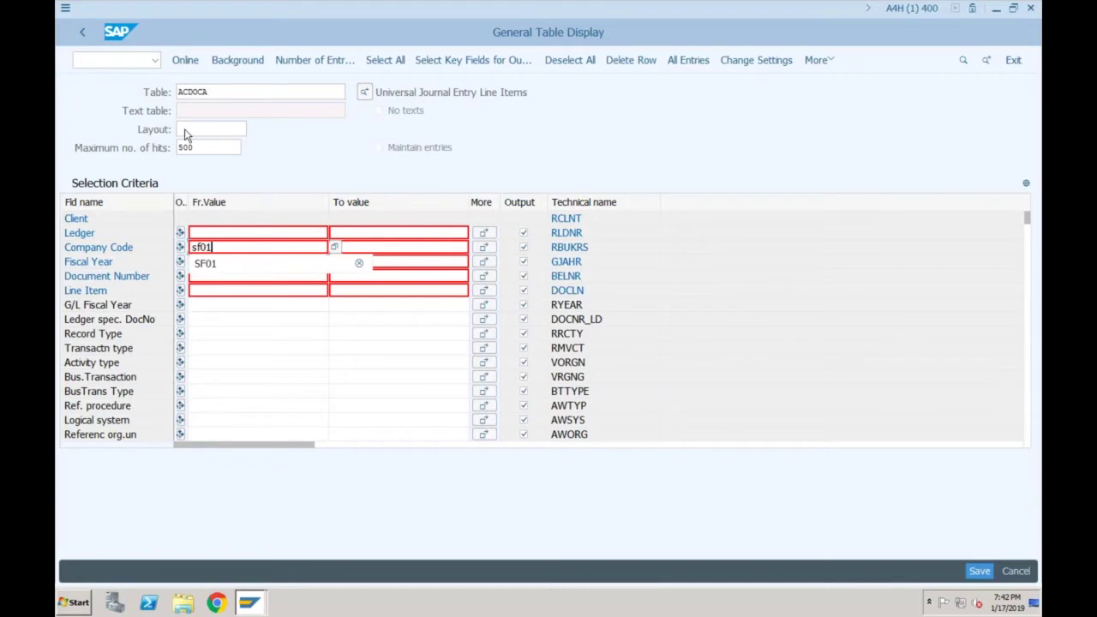
click(186, 68)
click(186, 62)
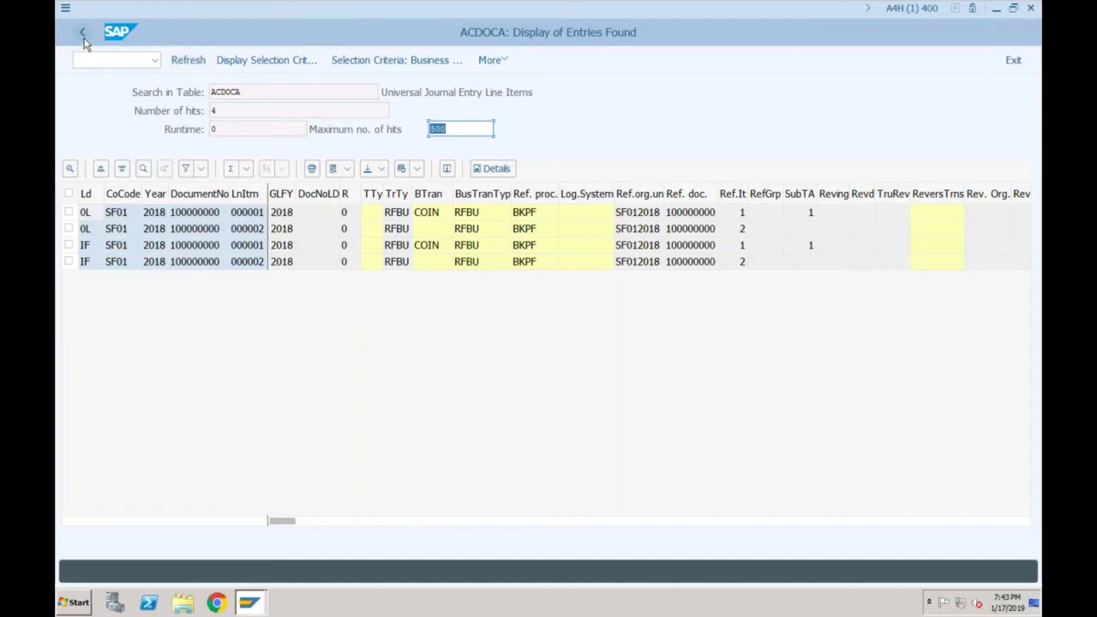
- Open General Table Display in a second GUI window, load table FAGLFLEXA and highlight the words "Compatibility view" in its proxy description
click(65, 8)
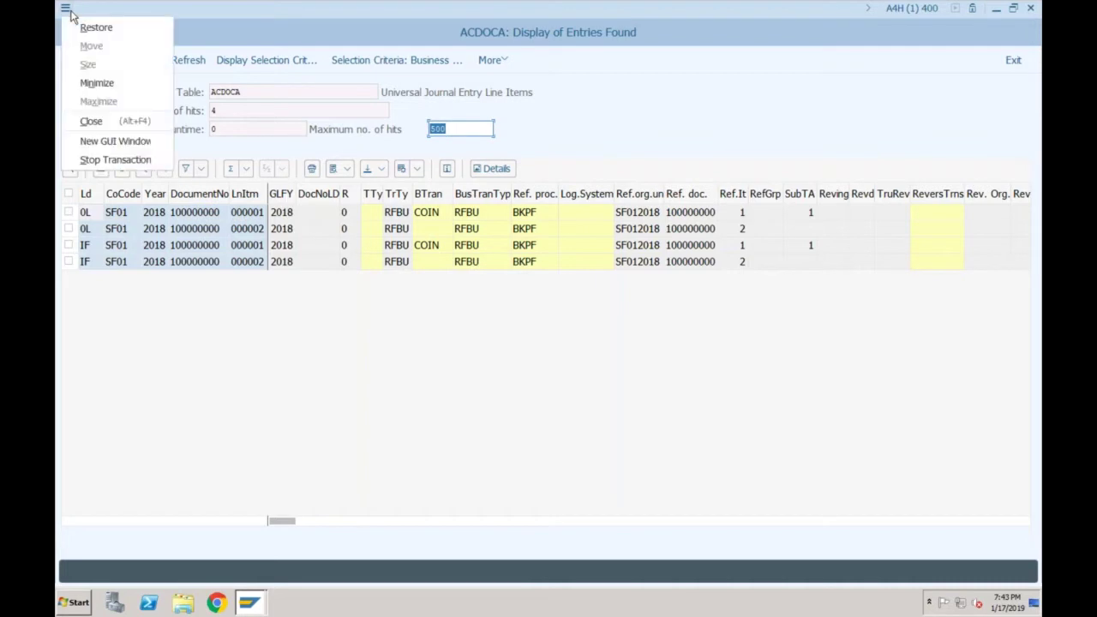
click(97, 140)
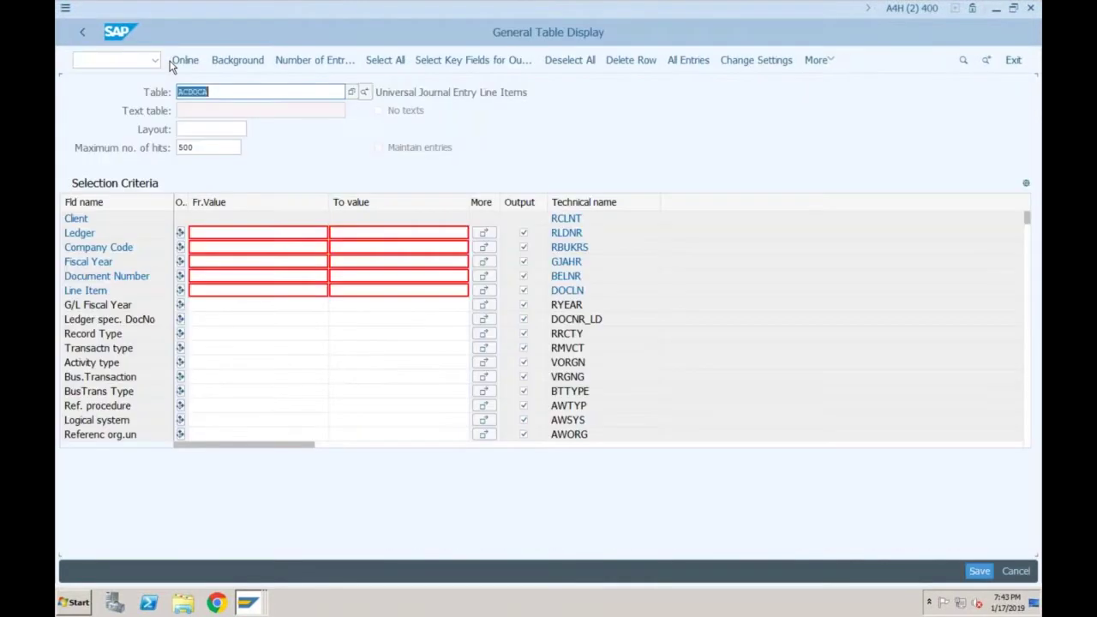
text(faglflex)
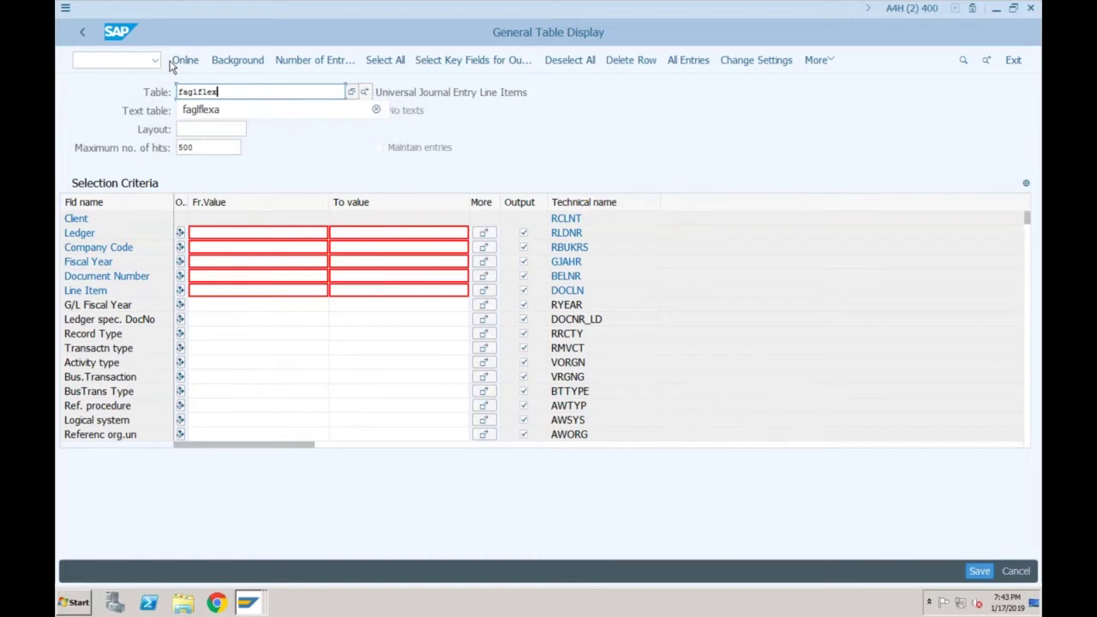
text(a)
key(Return)
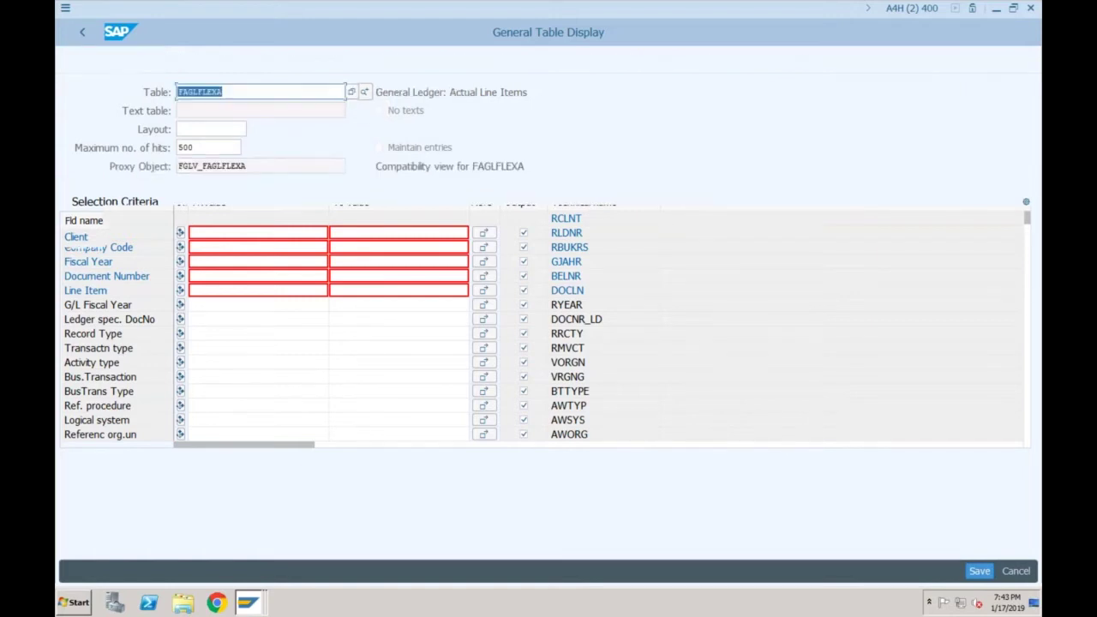
click(454, 167)
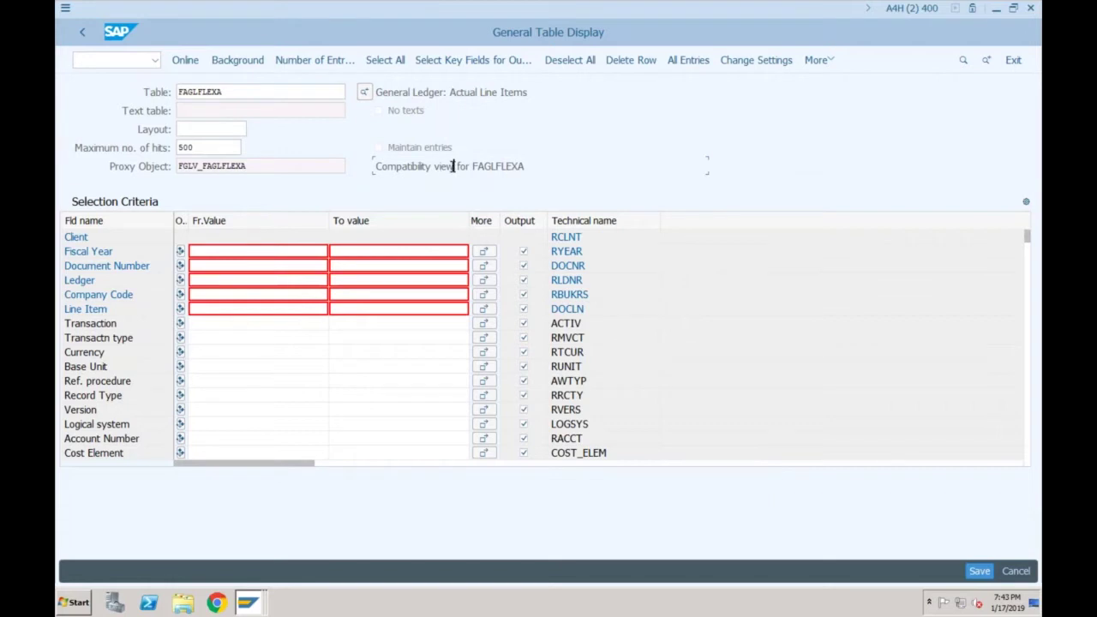
drag(454, 166, 374, 166)
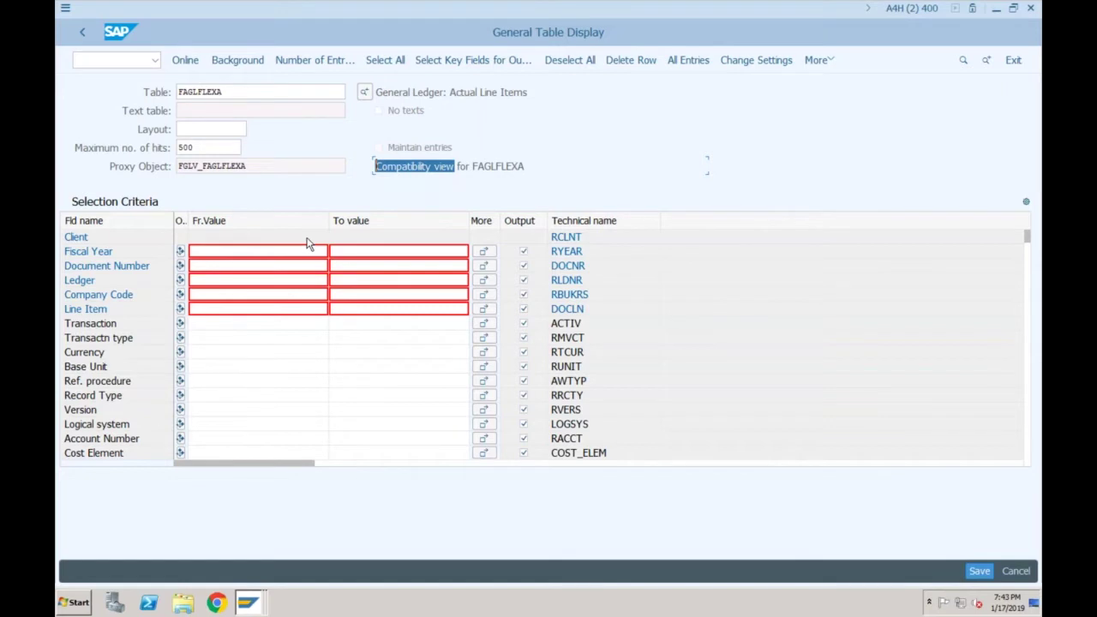
- Filter FAGLFLEXA by company code SF01 and run the selection online to list its entries
click(317, 294)
text(sf)
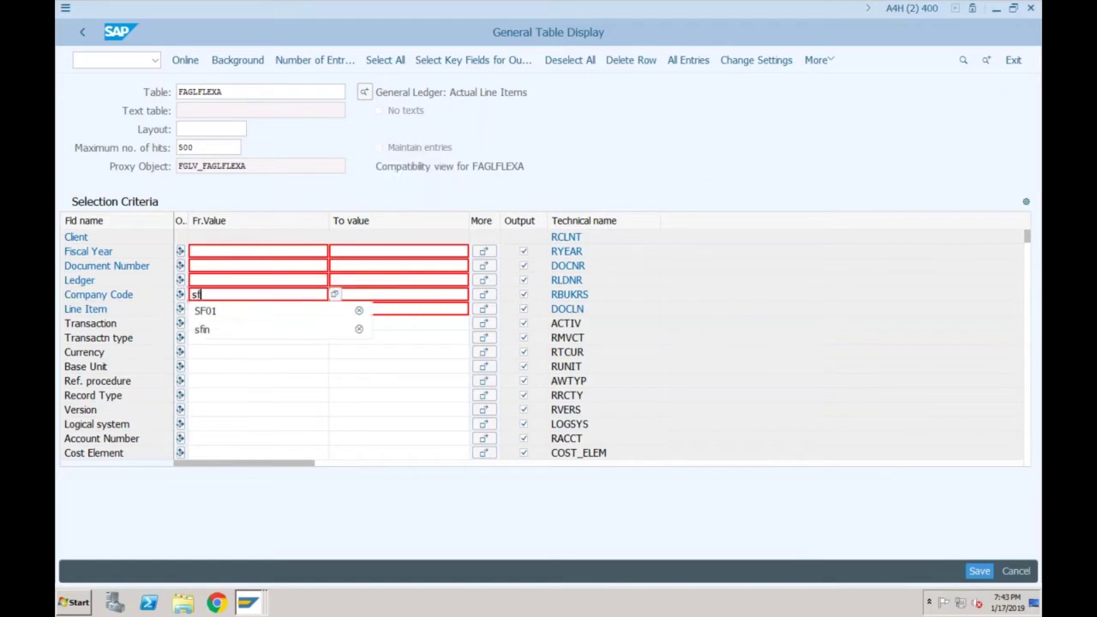
text(01)
click(187, 62)
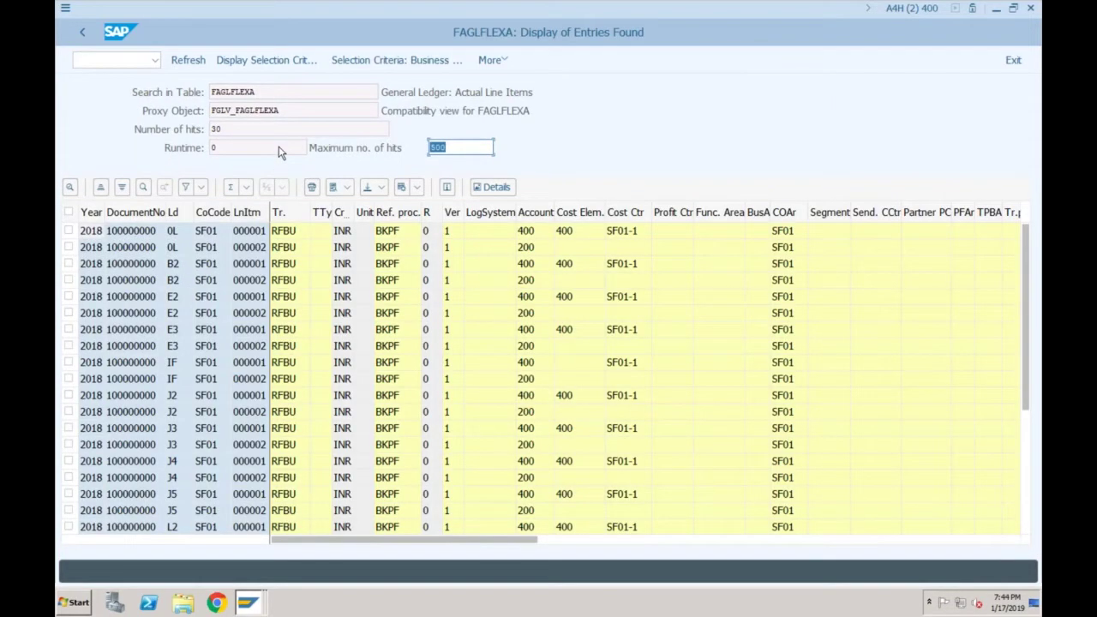
- Compare the ledgers and hit counts of the FAGLFLEXA and ACDOCA entry lists, switching between the two session windows
click(277, 95)
click(257, 129)
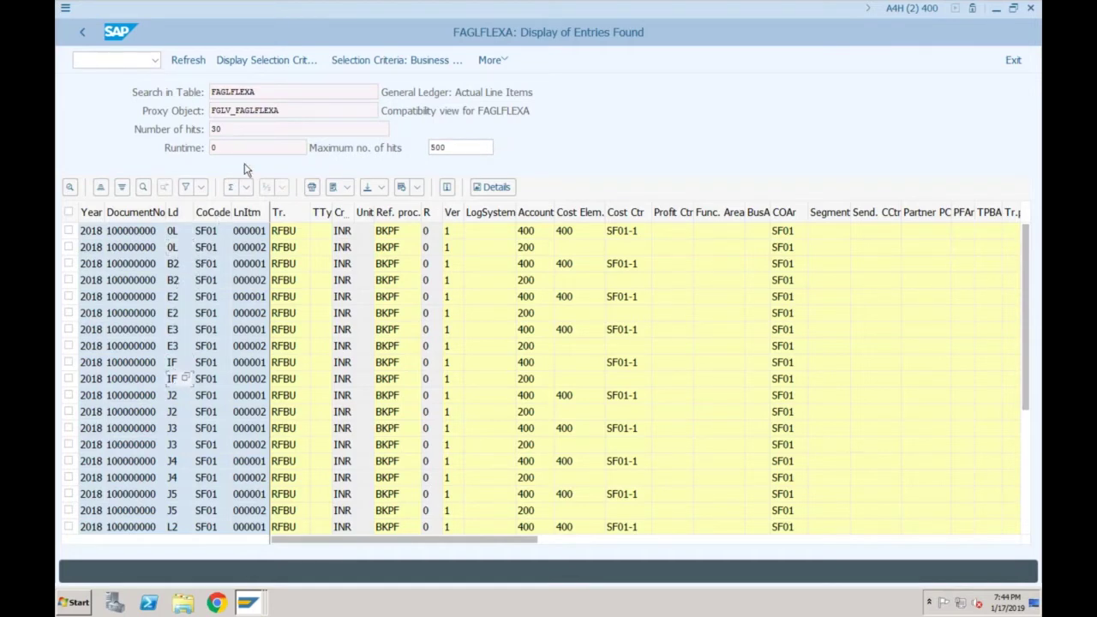
click(274, 92)
click(245, 600)
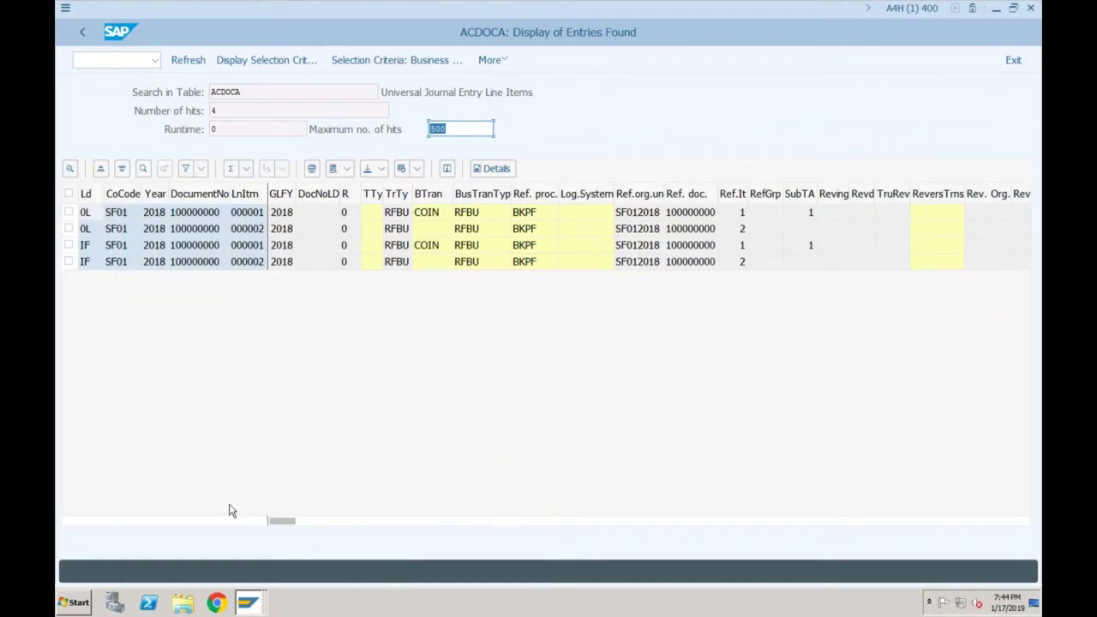
click(246, 600)
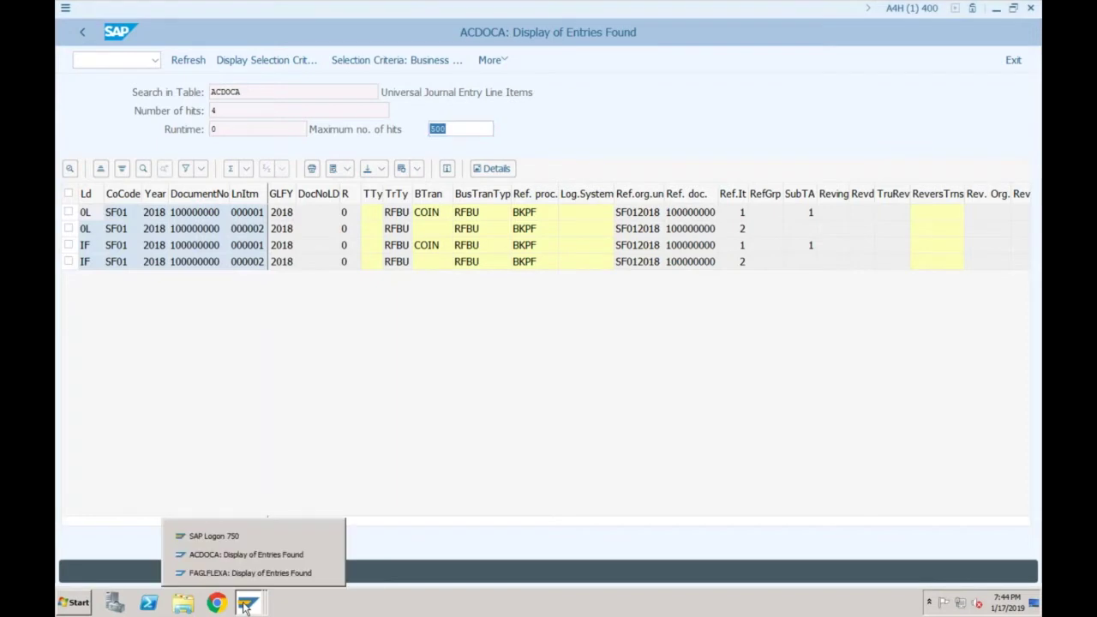
click(250, 555)
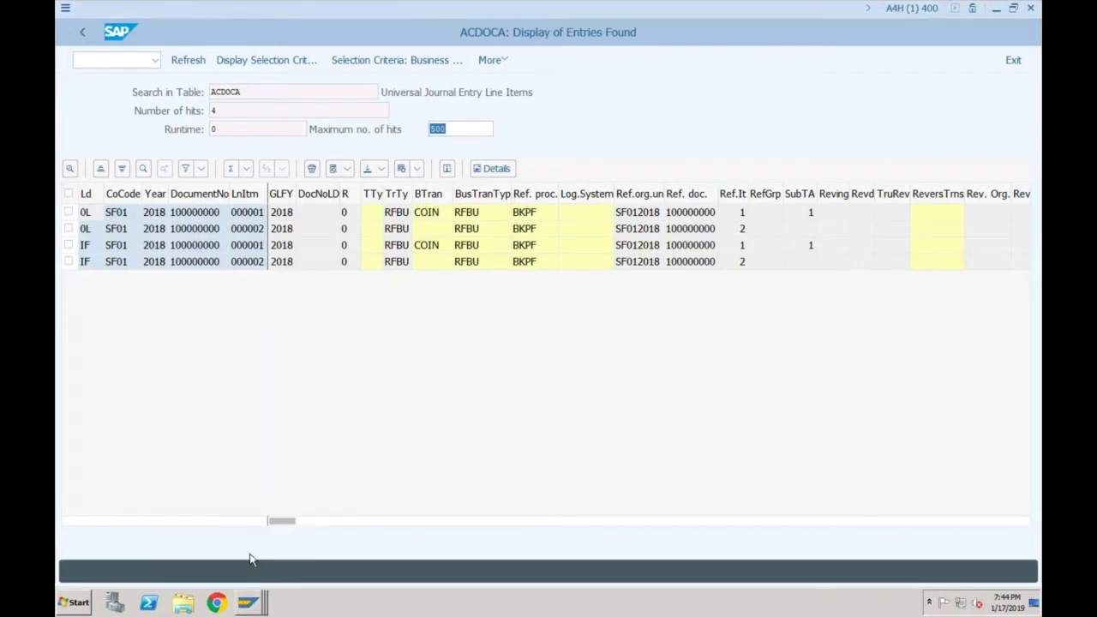
click(246, 604)
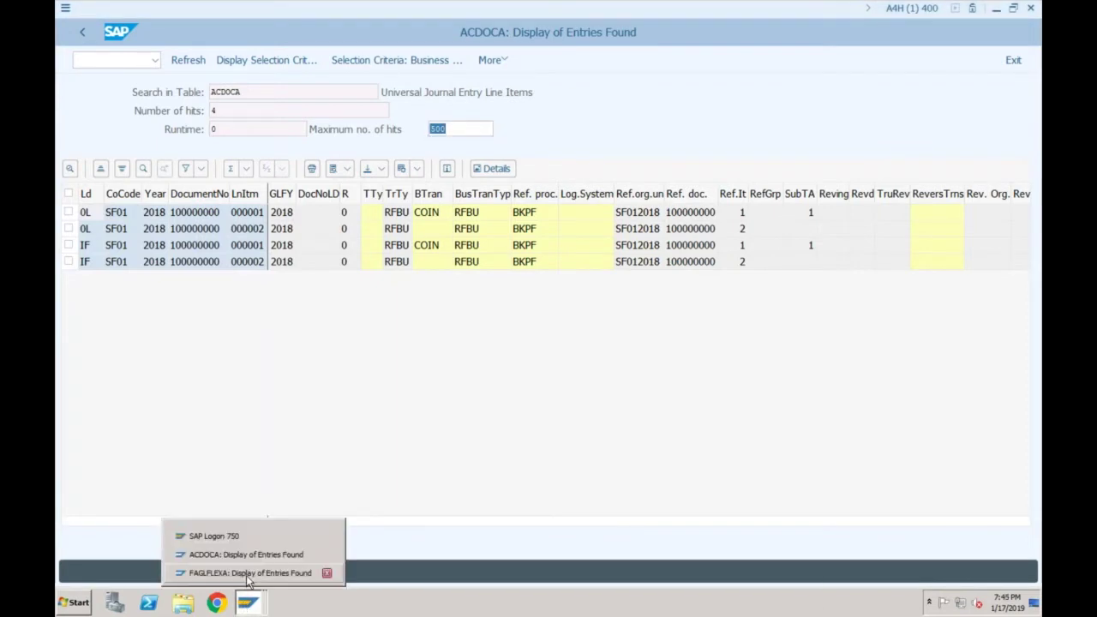
click(248, 571)
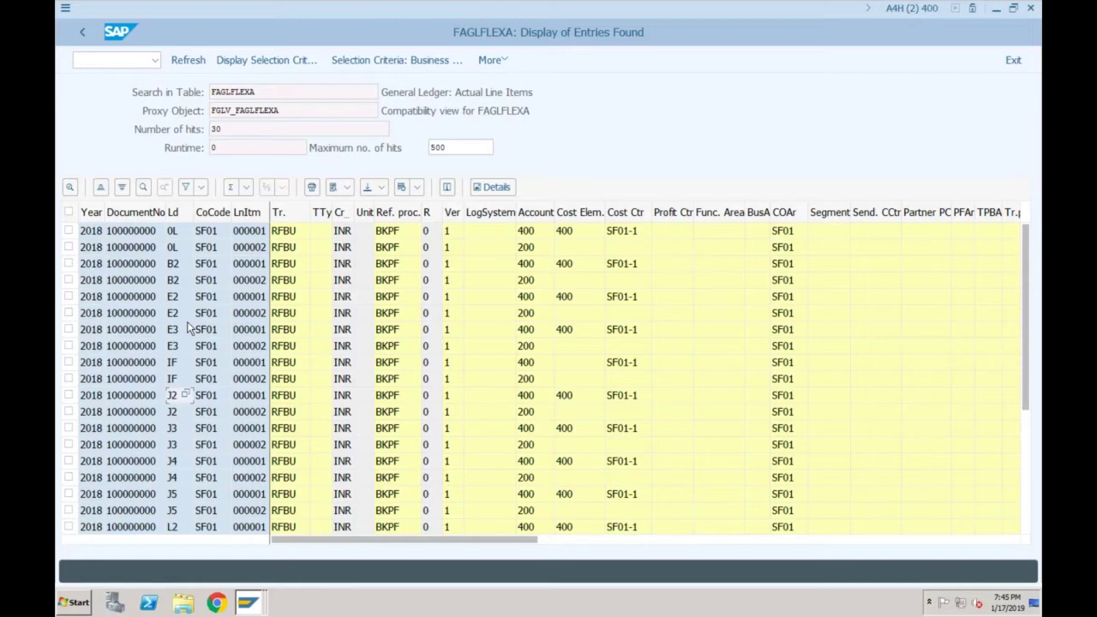
click(246, 604)
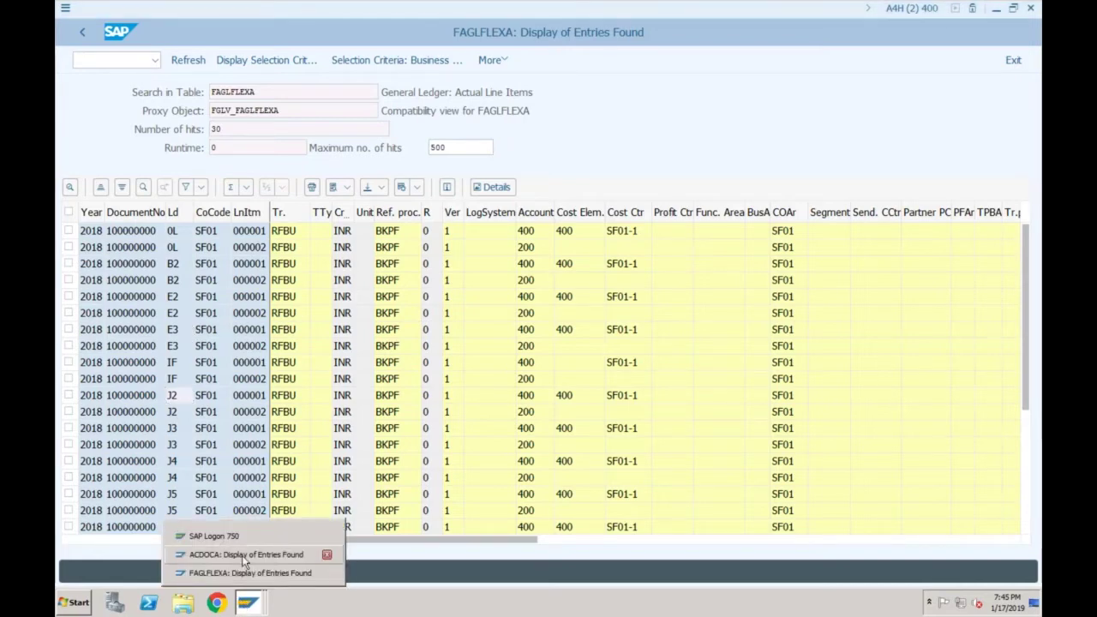
click(242, 556)
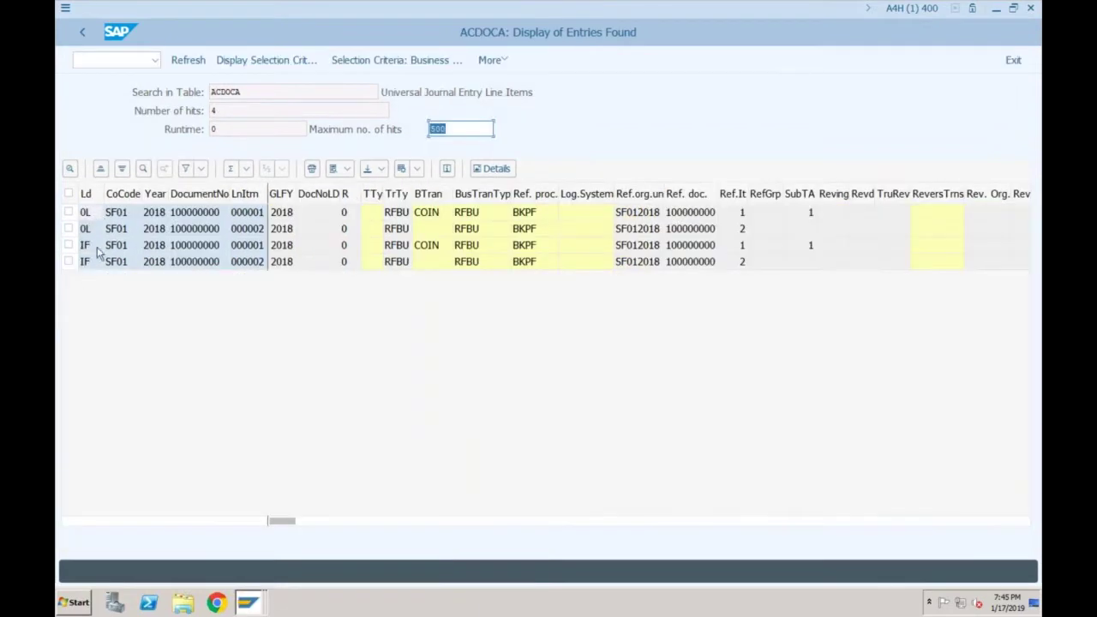
click(248, 602)
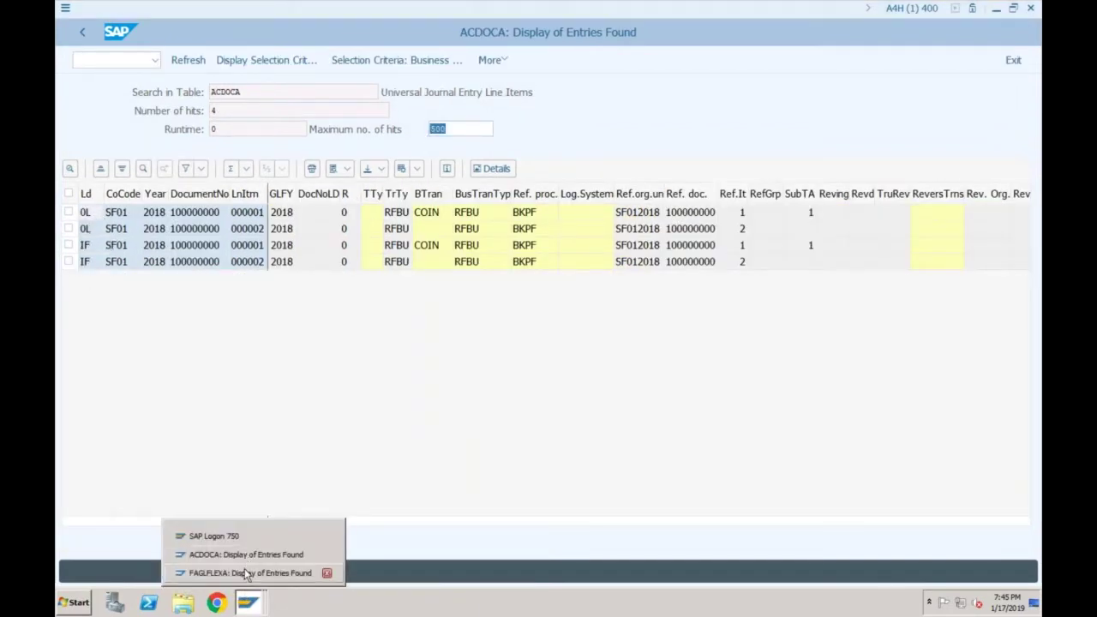
click(244, 571)
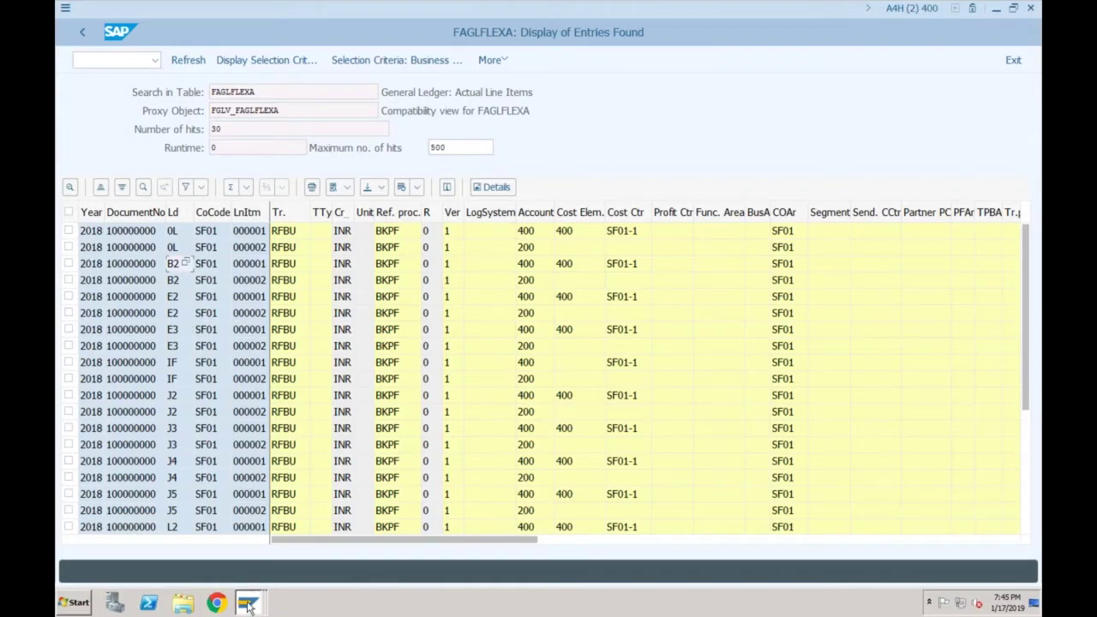
- Open a third GUI window, run transaction SPRO and display the SAP Reference IMG
click(66, 9)
click(86, 151)
text(sp)
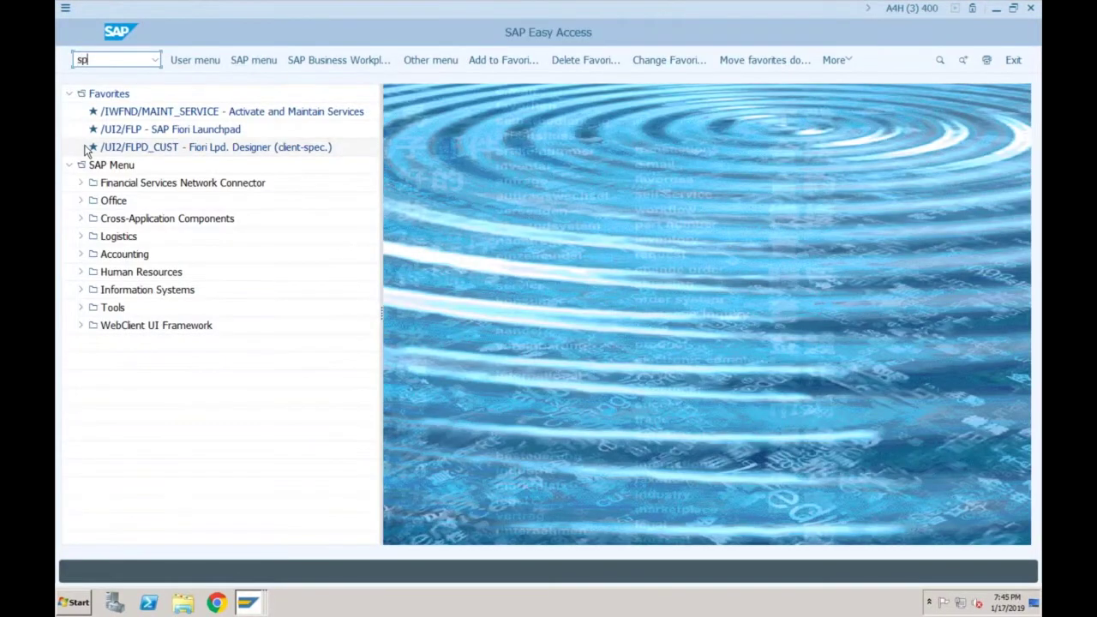
text(ro)
key(Return)
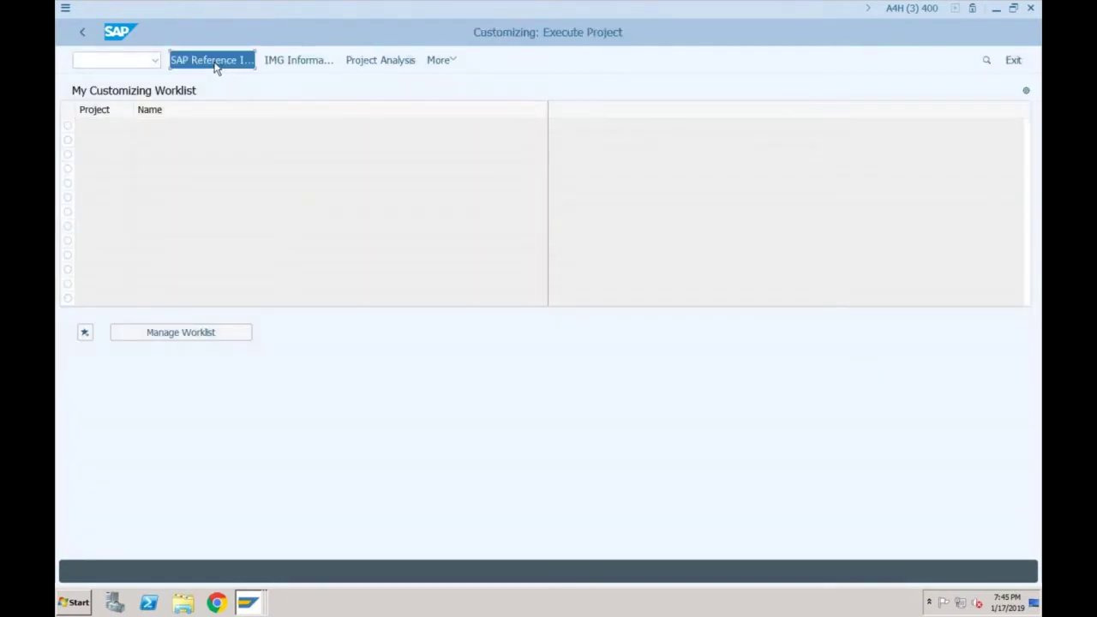
click(215, 68)
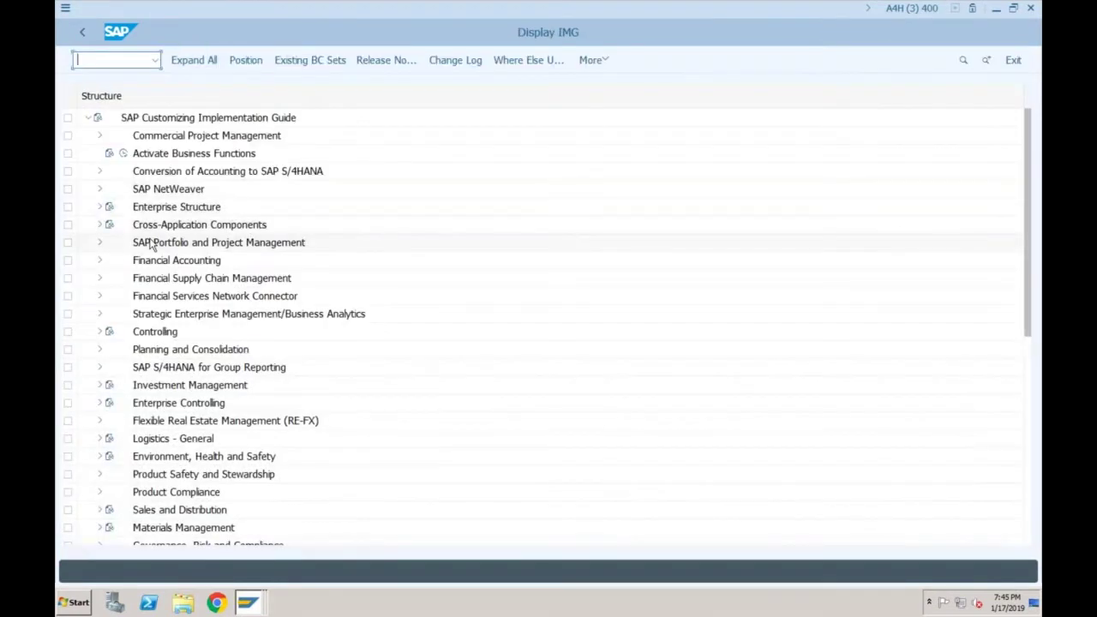
- Under Financial Accounting Global Settings > Ledgers > Ledger, open Define Settings for Ledgers and Currency Types and dismiss the consistency check messages
click(100, 261)
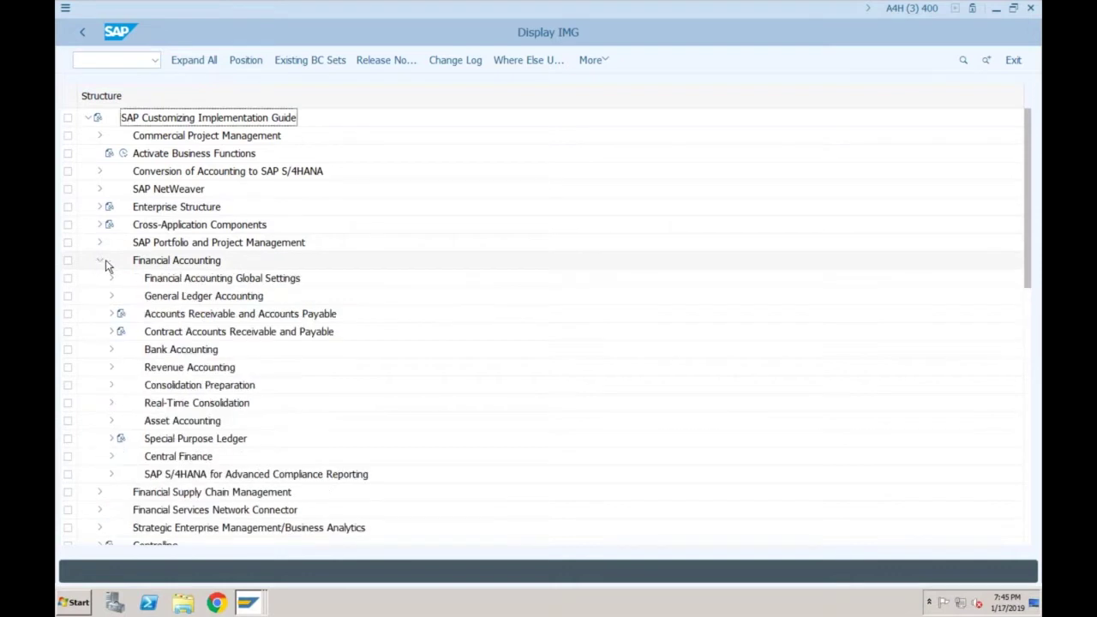
click(111, 280)
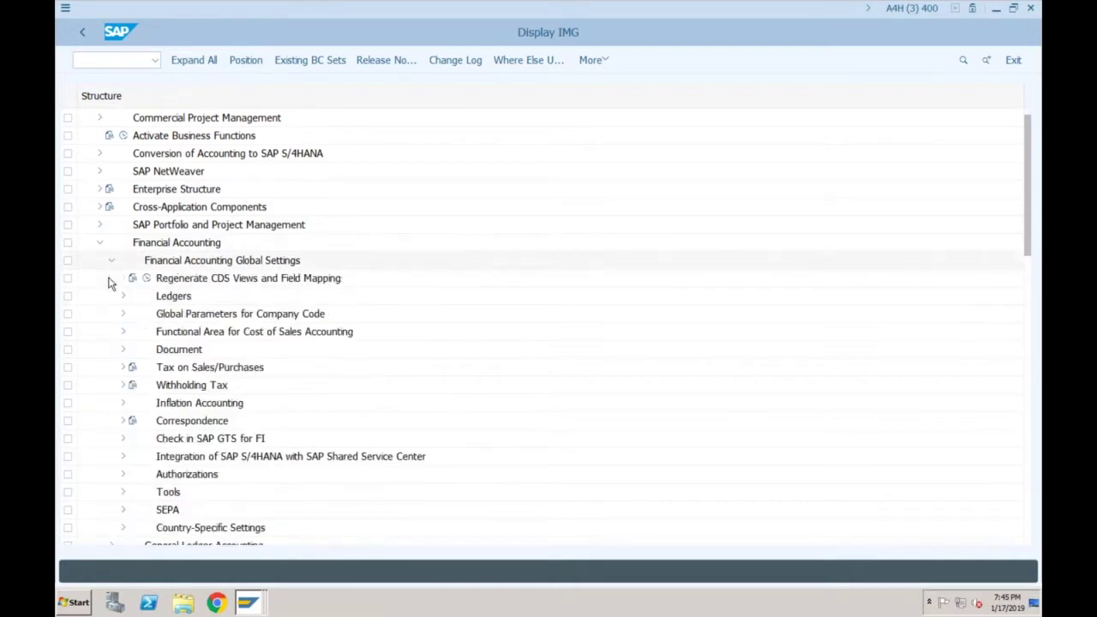
click(122, 296)
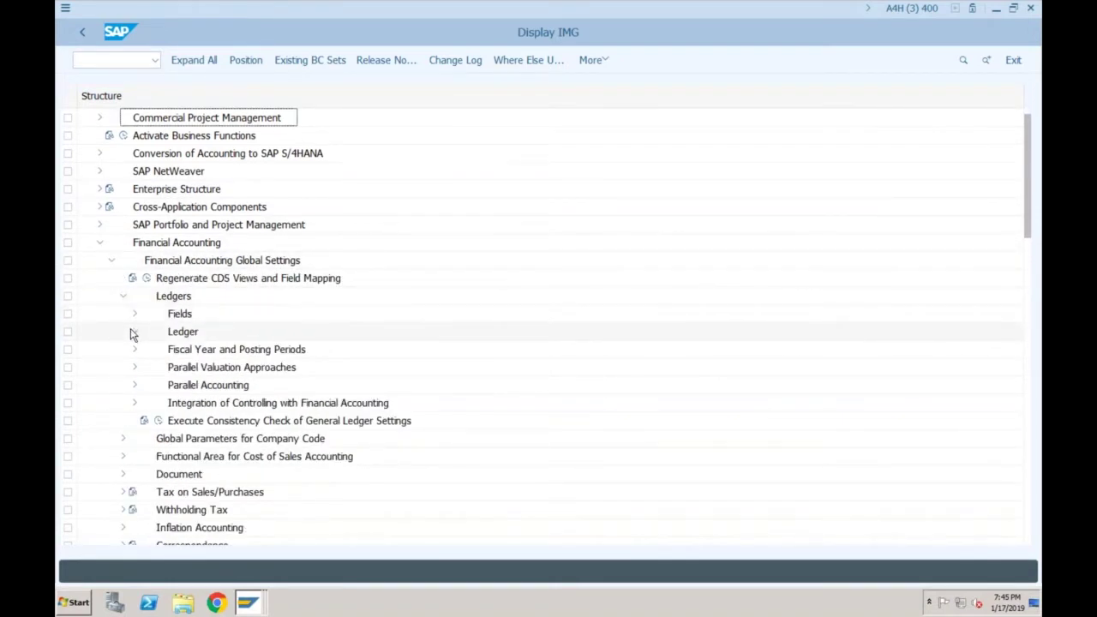
click(133, 331)
click(169, 348)
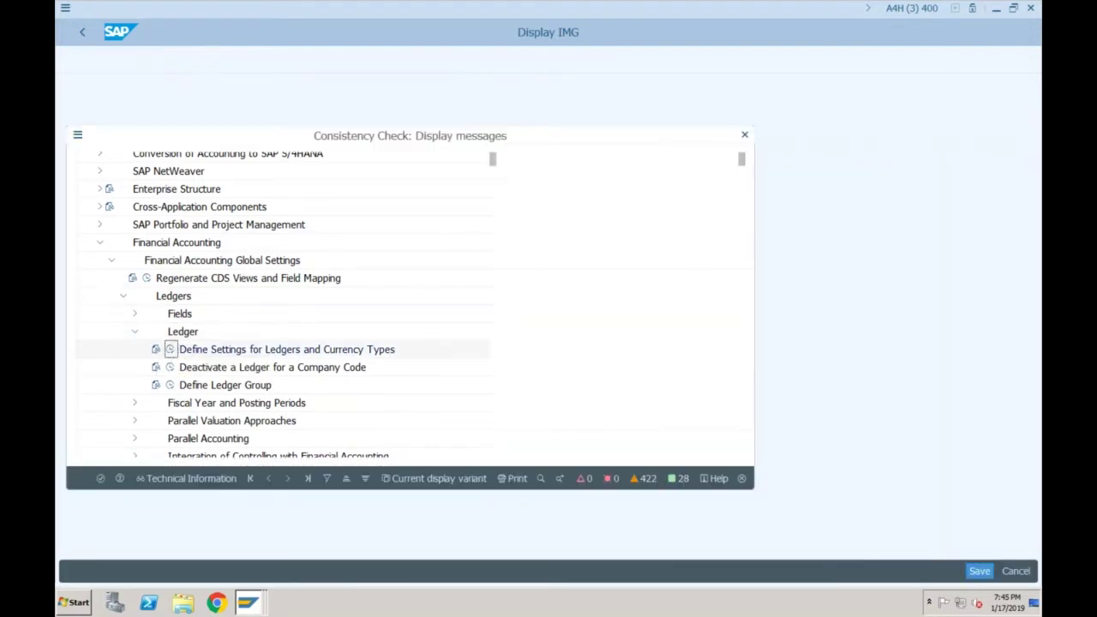
click(100, 478)
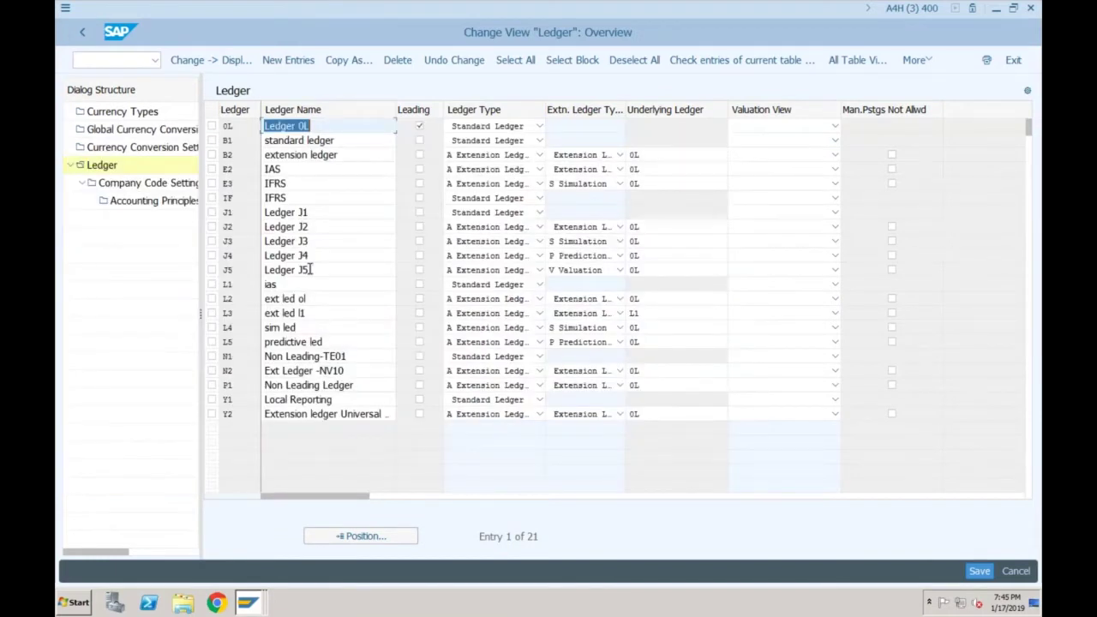
- Check the ledgers in the FAGLFLEXA entry list against the ledger types of B2, E2 and E3 in the ledger overview
mouse_move(248, 600)
click(249, 554)
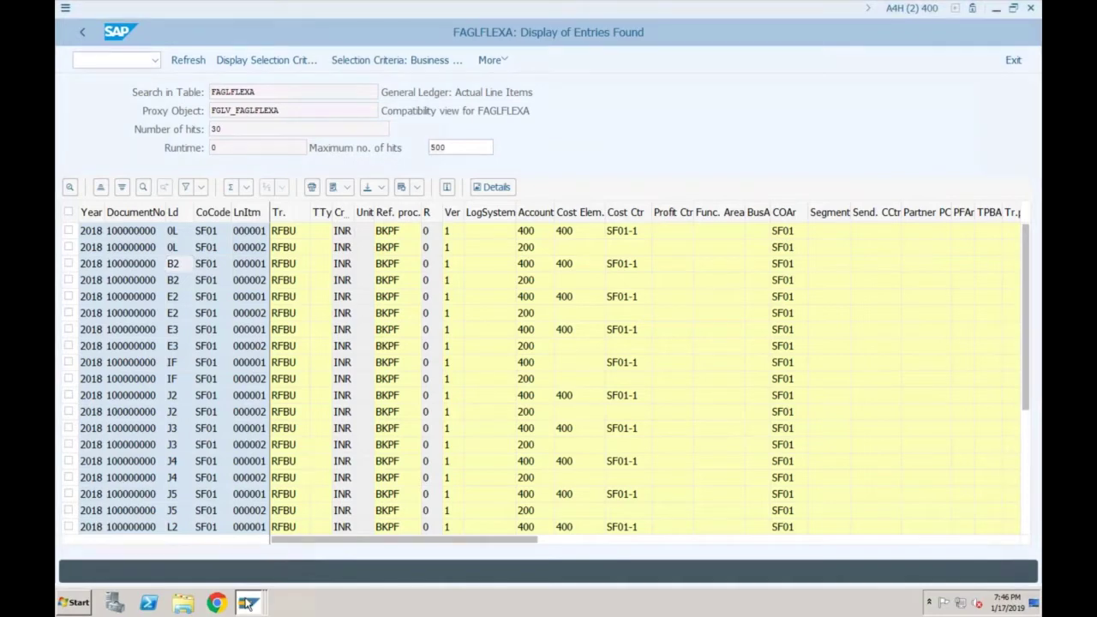
click(247, 603)
click(238, 574)
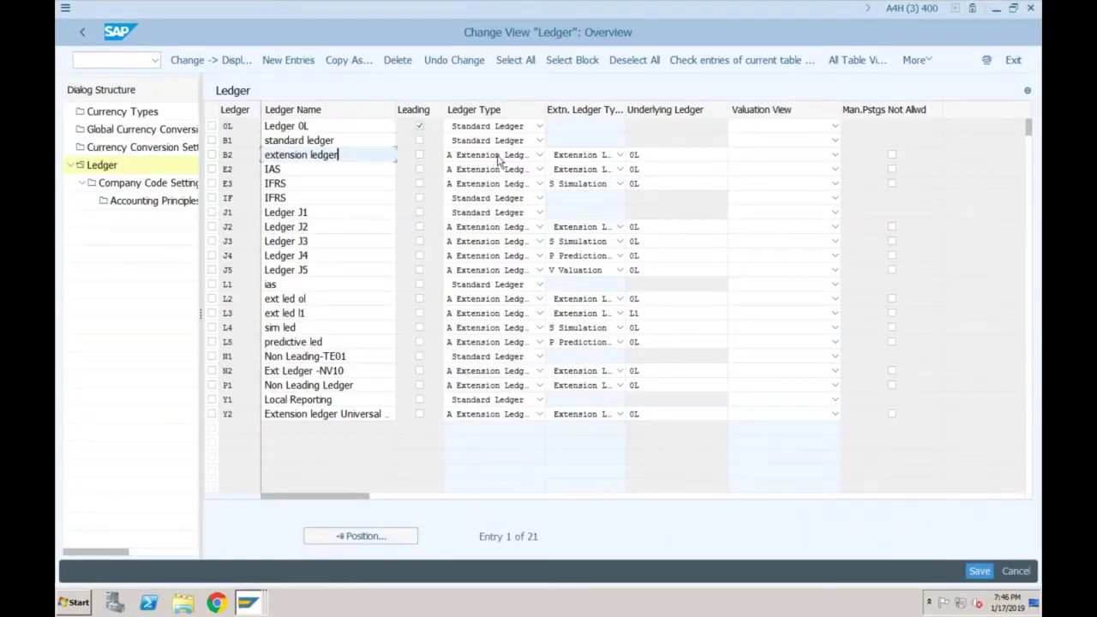
click(282, 169)
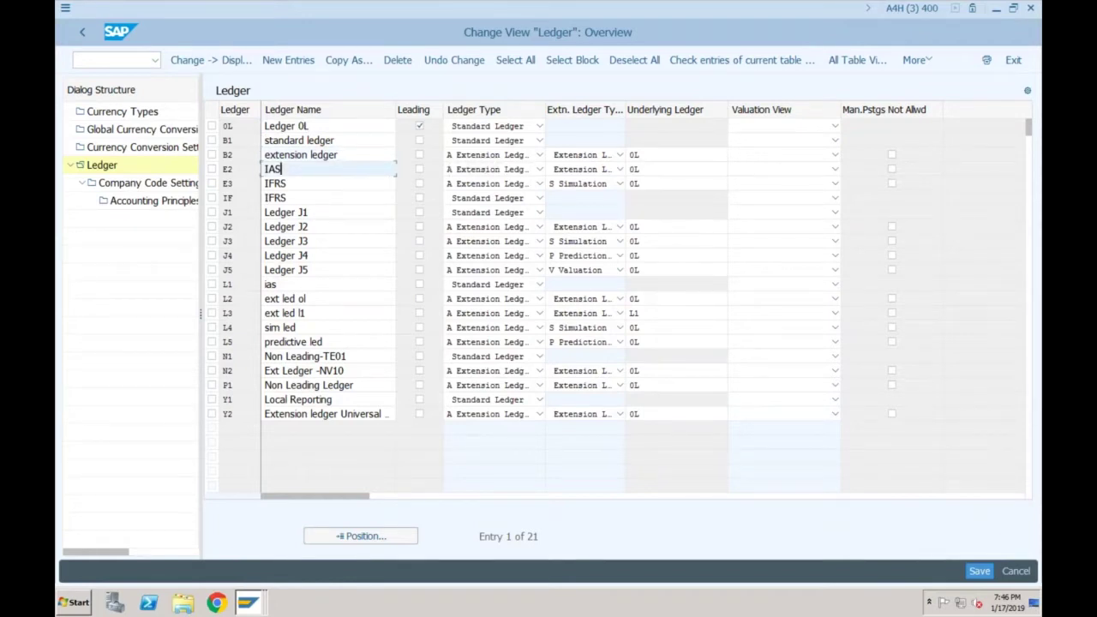
click(287, 184)
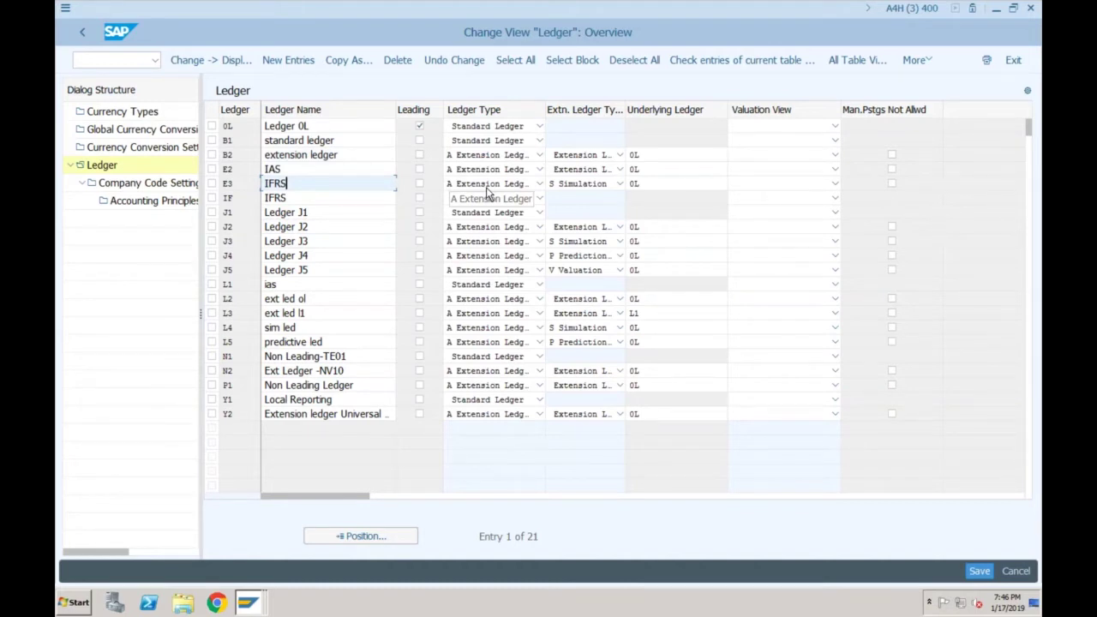
- Check the ledgers in the ACDOCA entry list against the ledger overview, returning to the overview window
click(247, 604)
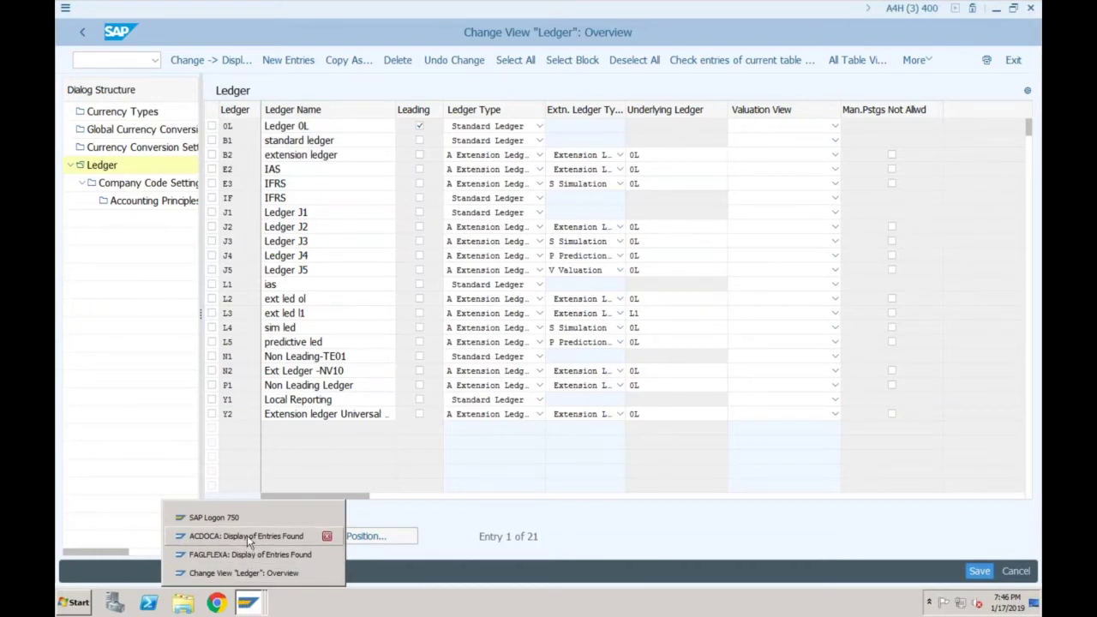
click(248, 538)
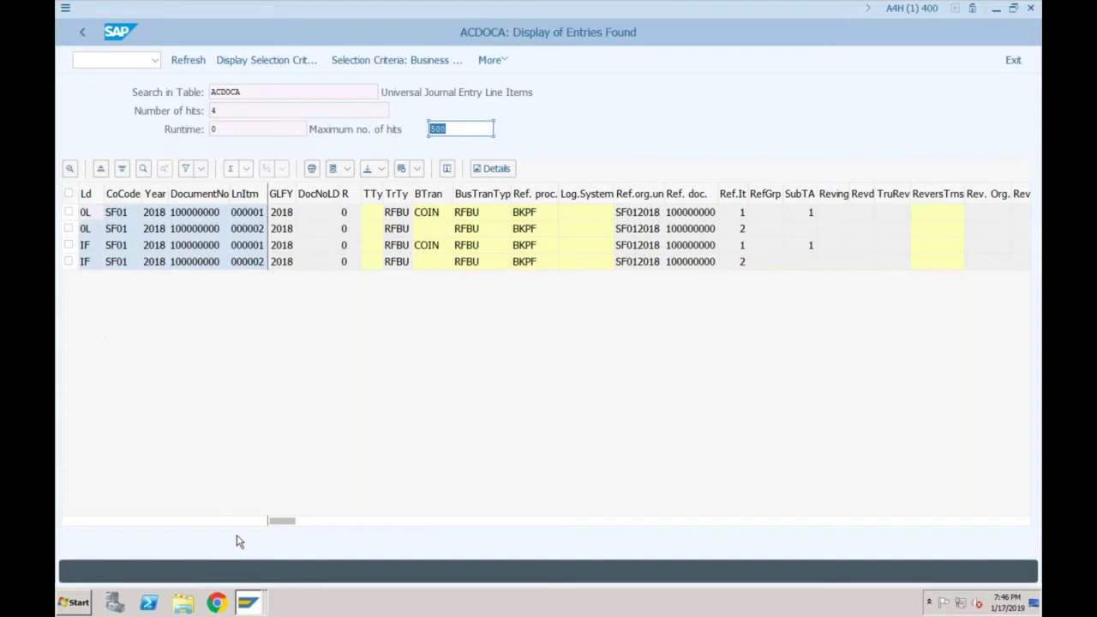
click(247, 602)
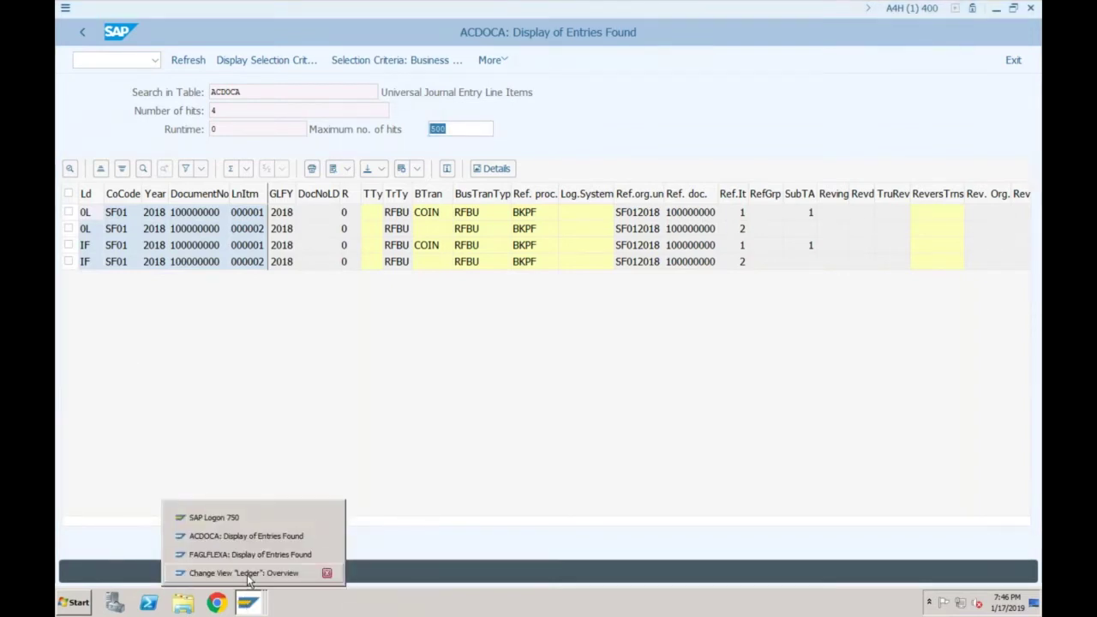
click(247, 572)
- Compare the ACDOCA and FAGLFLEXA entry lists for company code SF01 by alternating between their windows, ending on FAGLFLEXA
mouse_move(247, 602)
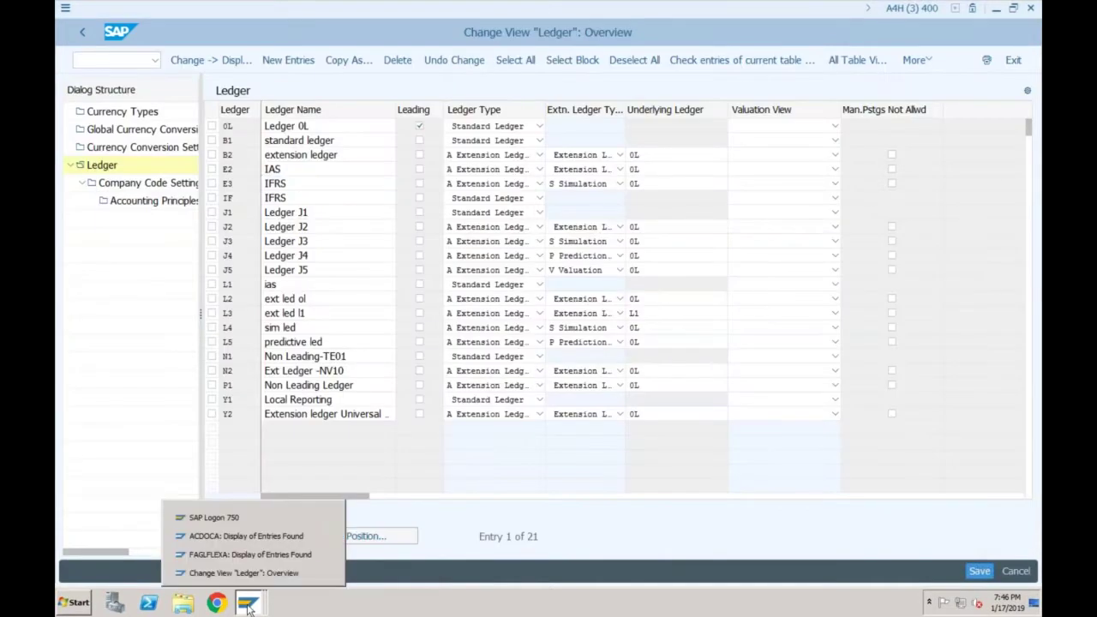
click(257, 535)
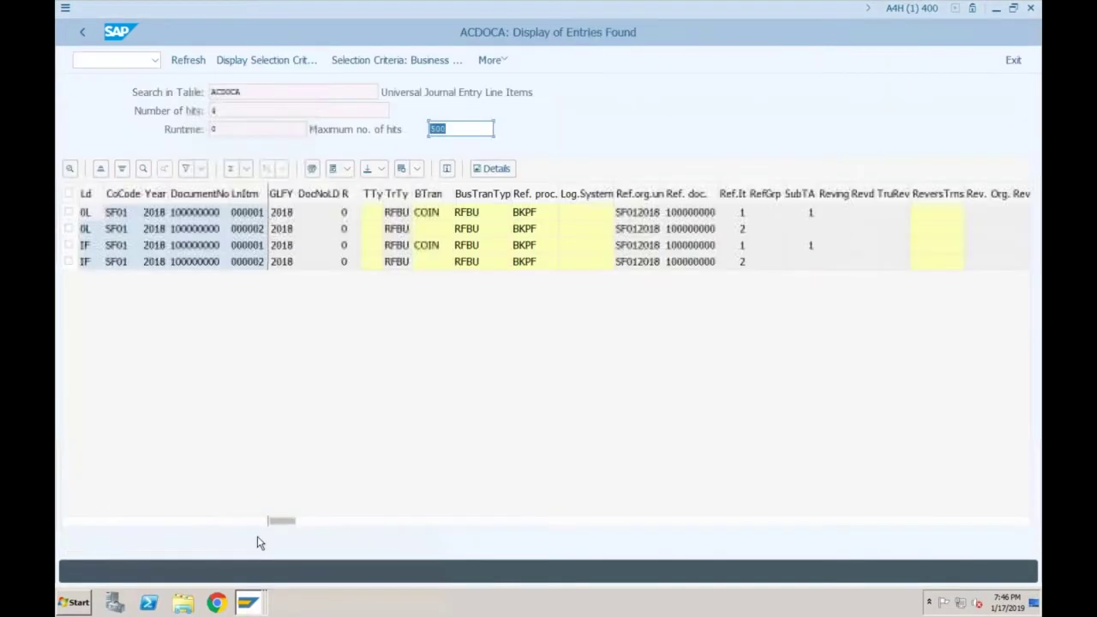
click(255, 599)
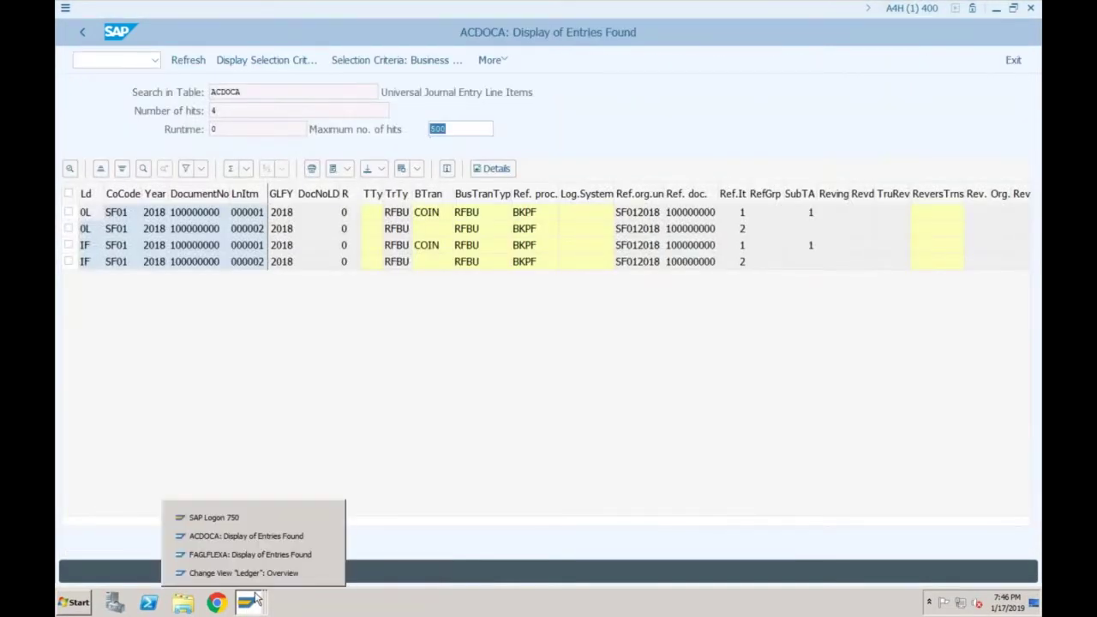
click(249, 554)
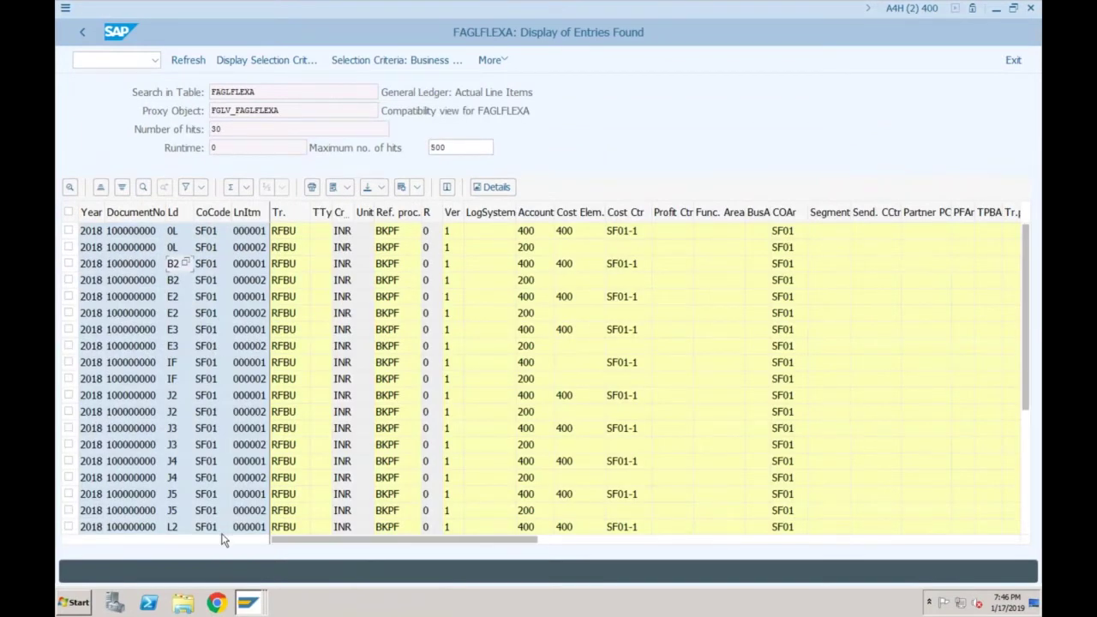
click(244, 604)
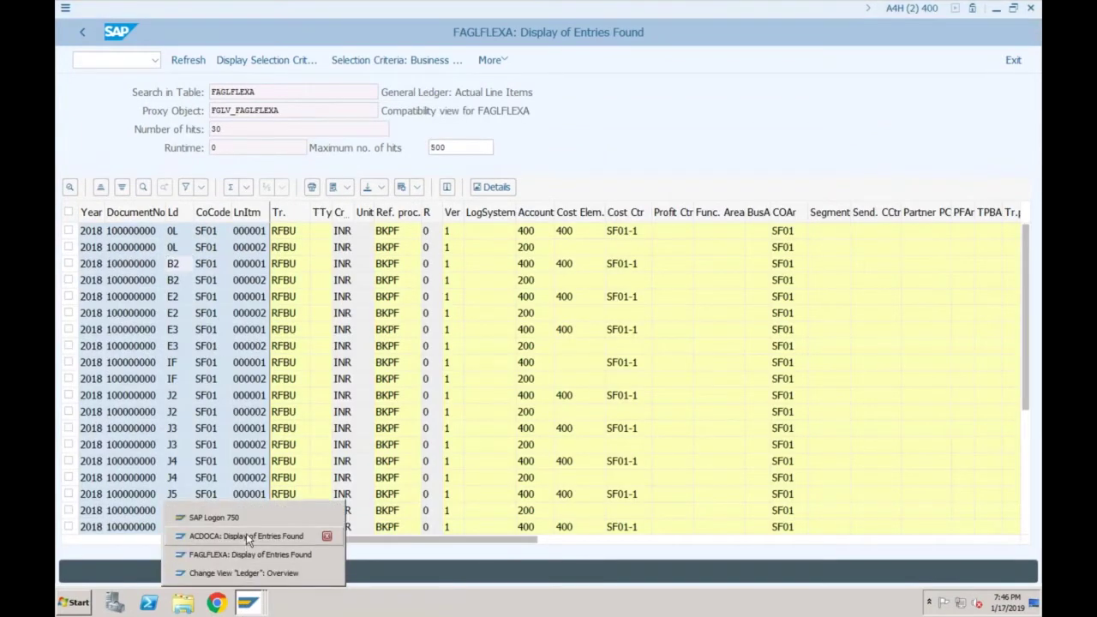
click(246, 536)
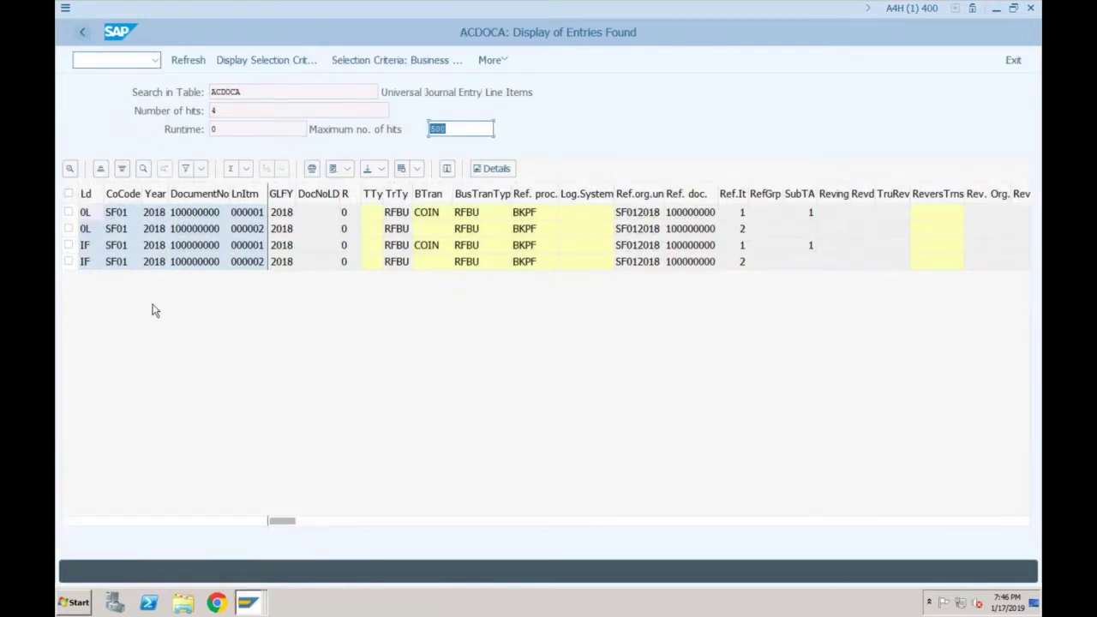
click(246, 605)
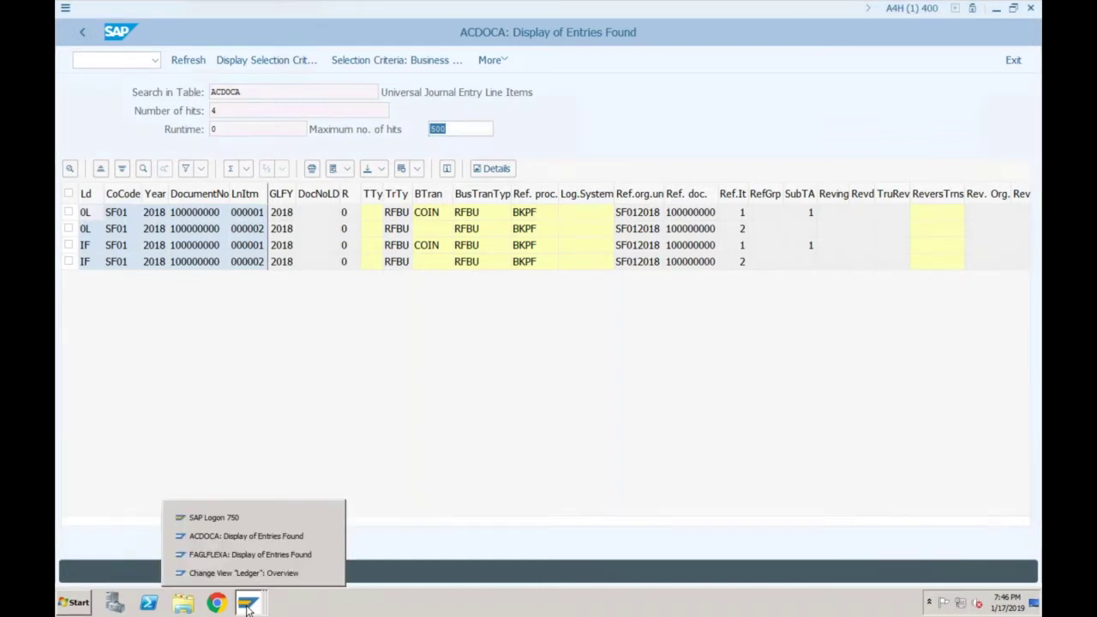
click(254, 555)
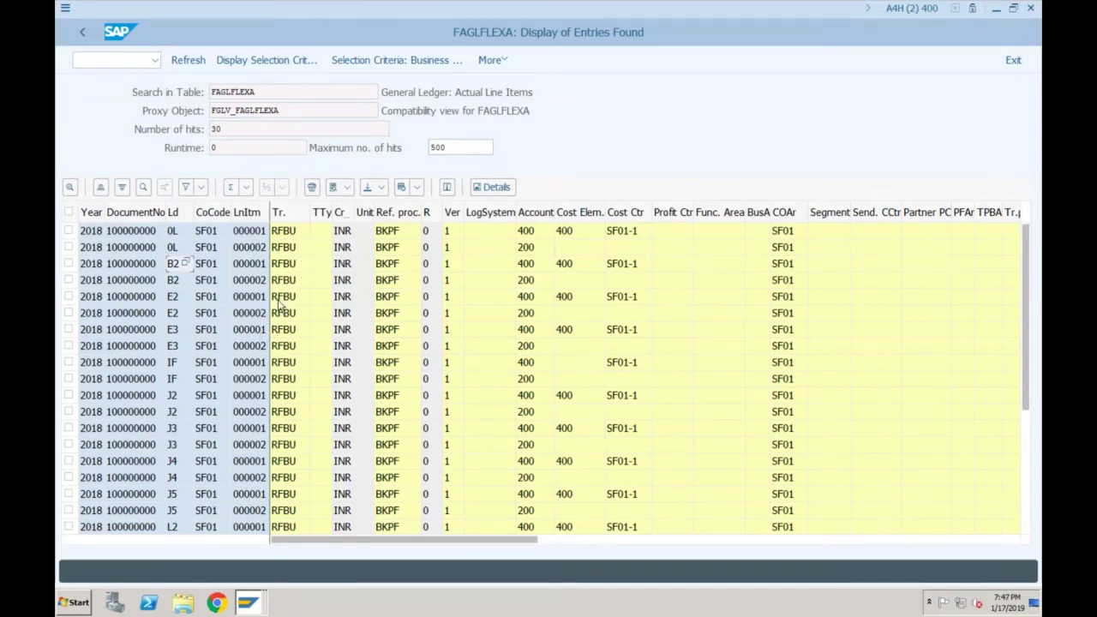
- Leave the FAGLFLEXA entry list, open the ABAP Dictionary (SE11) and display database table FAGLFLEXA
click(83, 33)
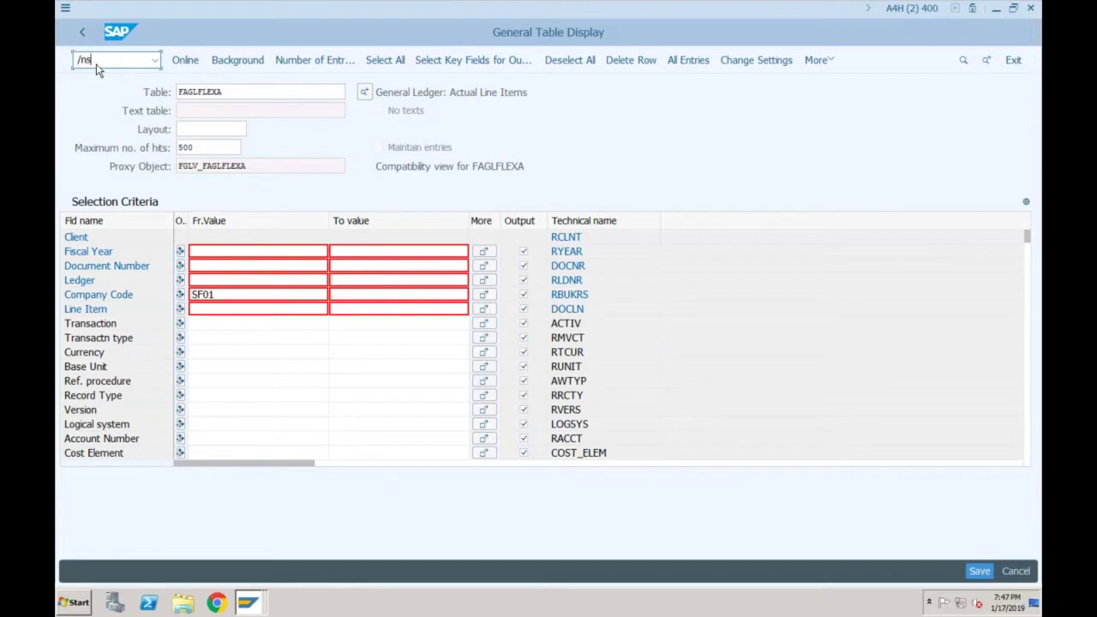
key(Return)
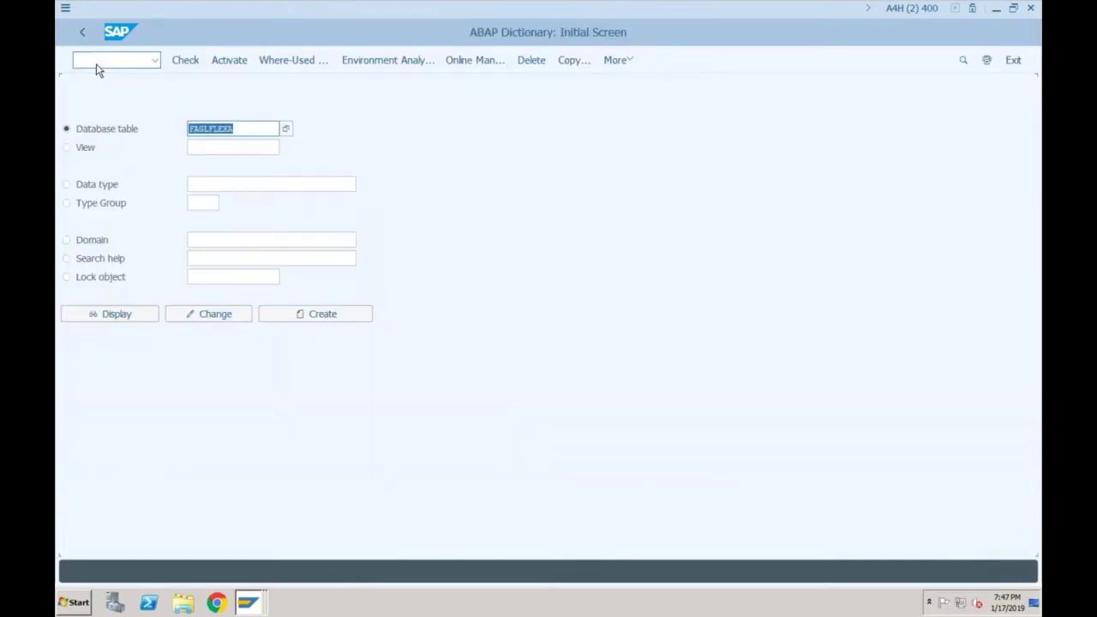
click(120, 316)
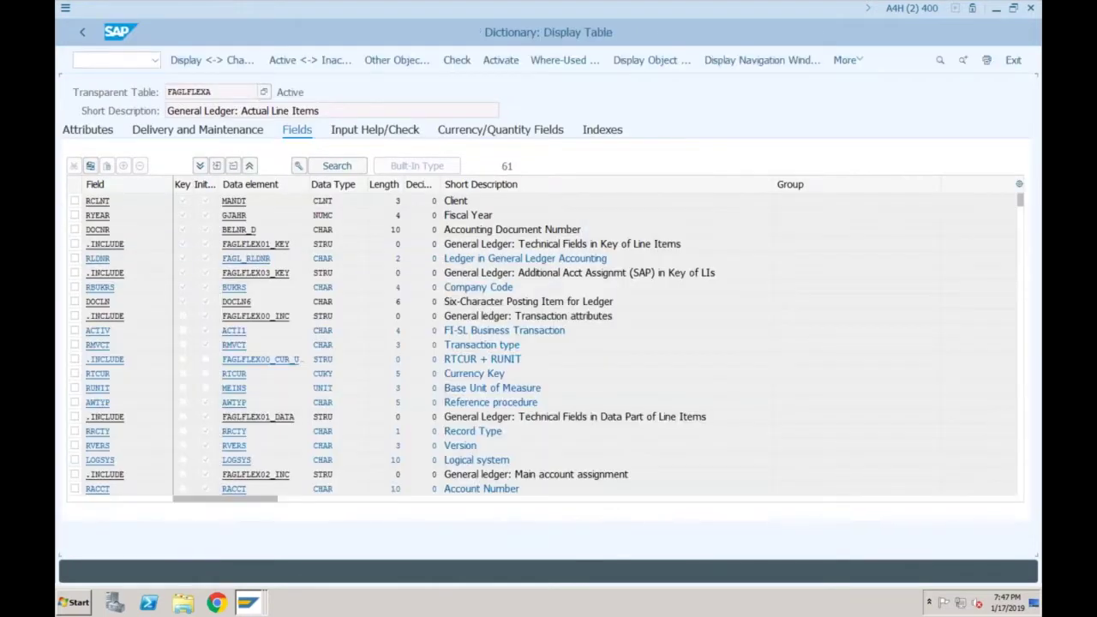
click(857, 62)
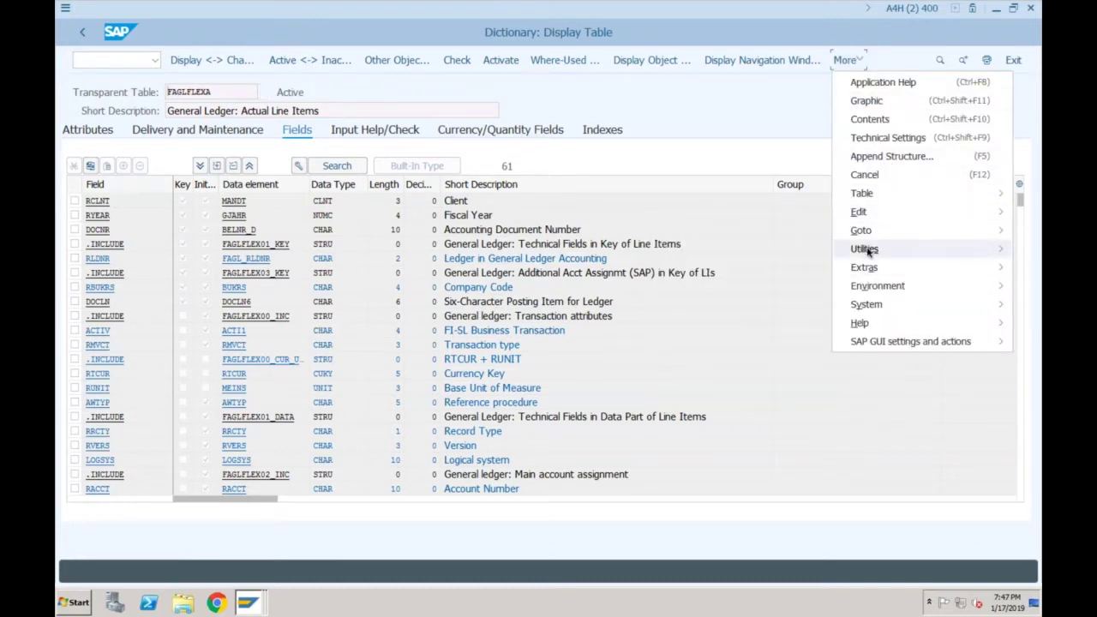
mouse_move(867, 251)
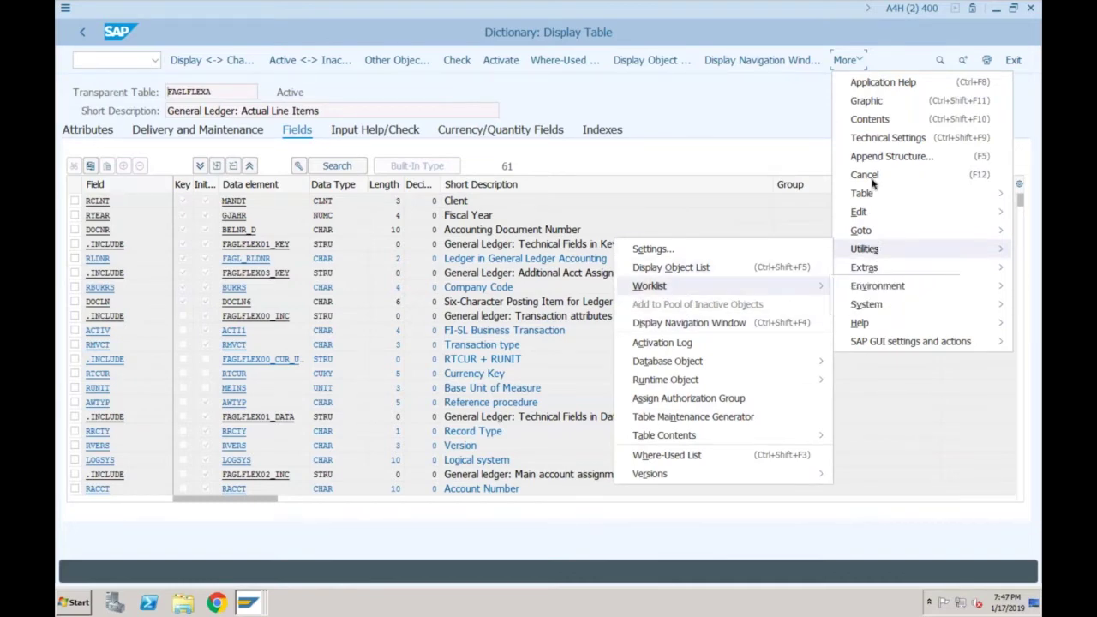
click(864, 62)
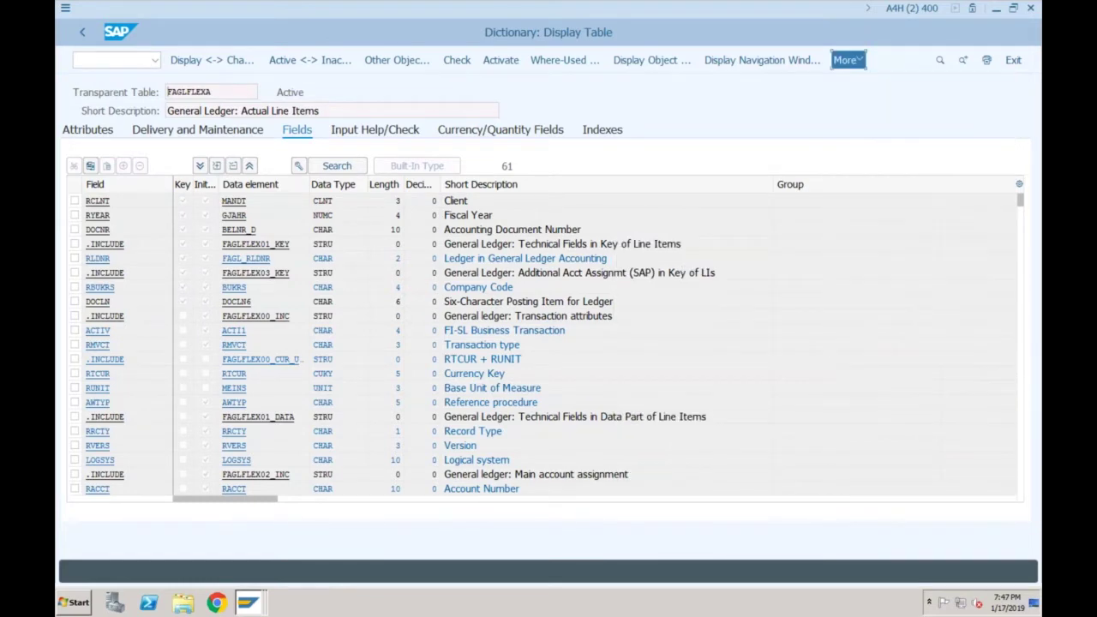
- Display the active runtime object of table FAGLFLEXA and select the physical table entry in its header
click(848, 60)
mouse_move(860, 229)
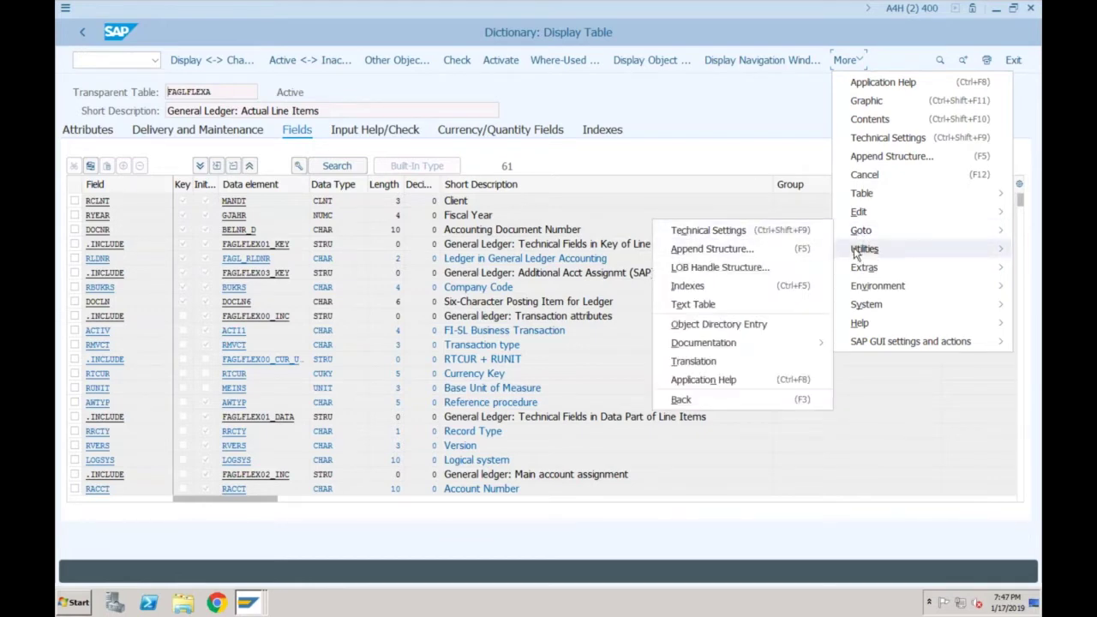
mouse_move(856, 250)
mouse_move(696, 380)
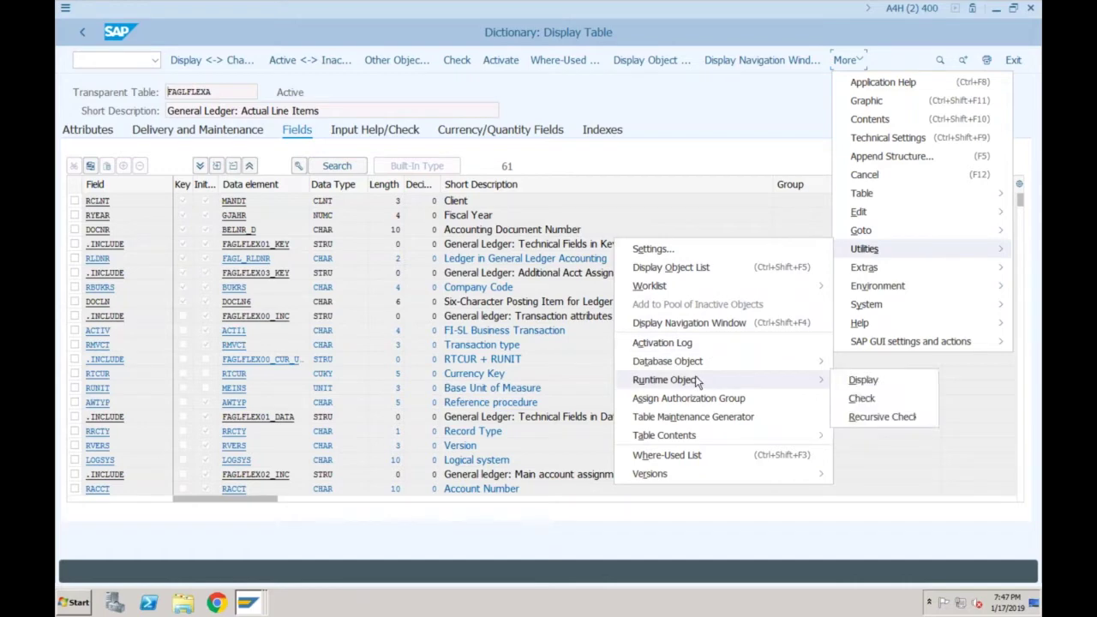
click(861, 380)
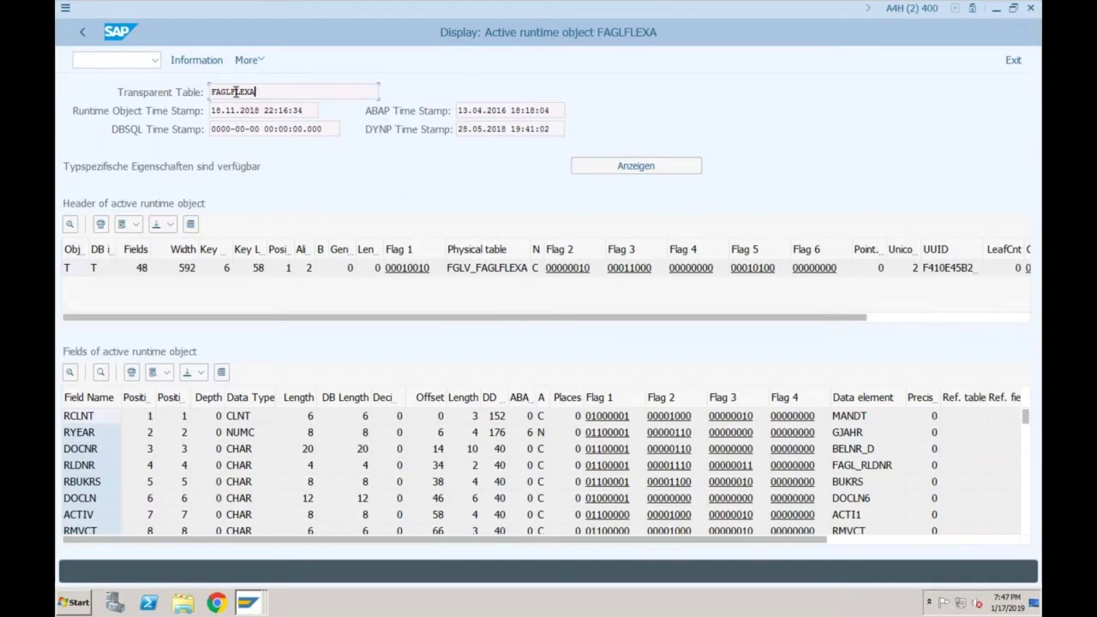
click(476, 269)
click(490, 271)
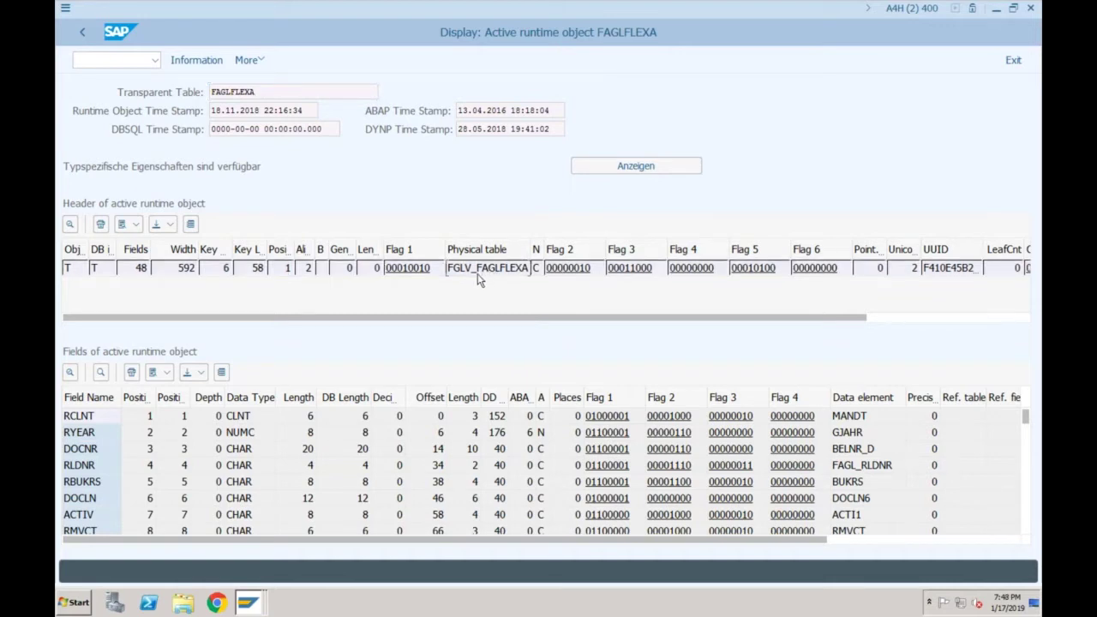
- Return to the ABAP Dictionary initial screen, display the view FGLV_FAGLFLEXA and show its table/join conditions
click(86, 36)
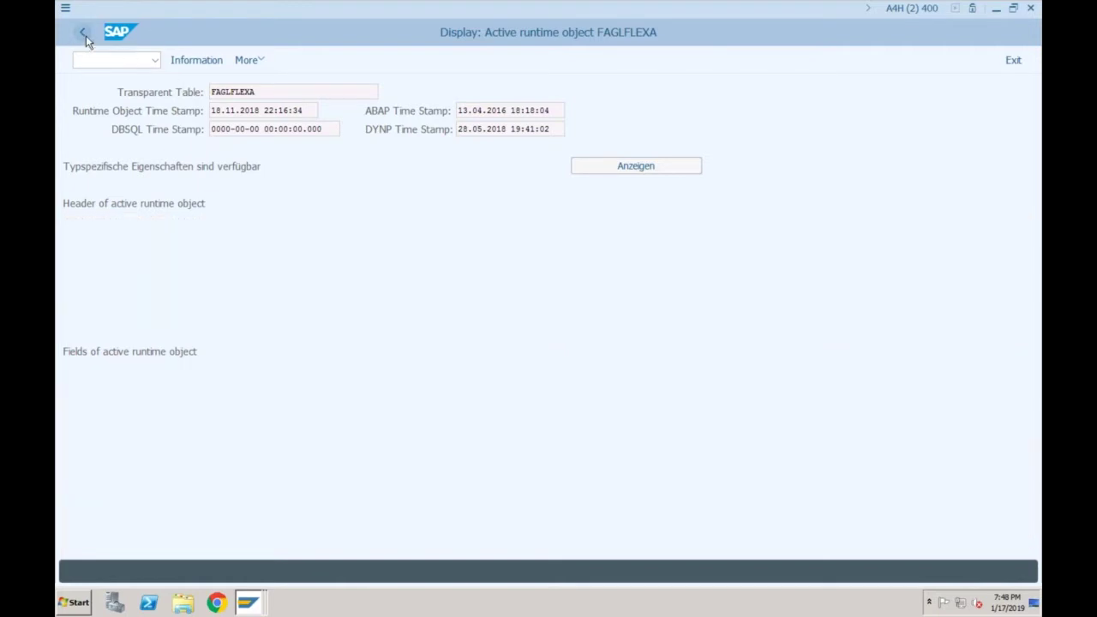
click(85, 35)
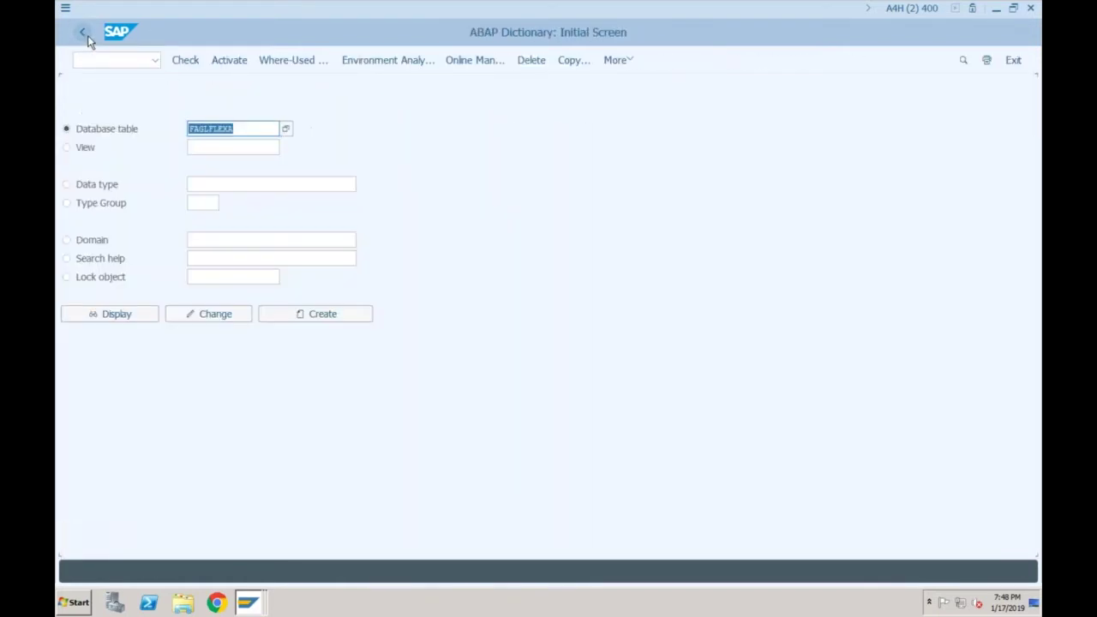
click(189, 129)
text(fglv)
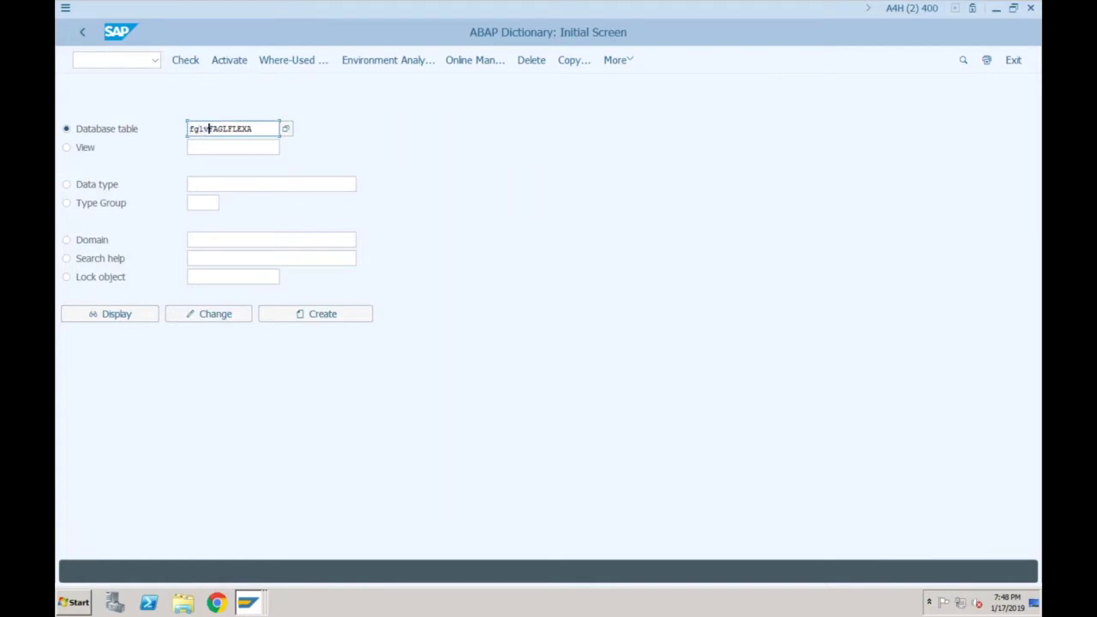
text(_)
click(120, 317)
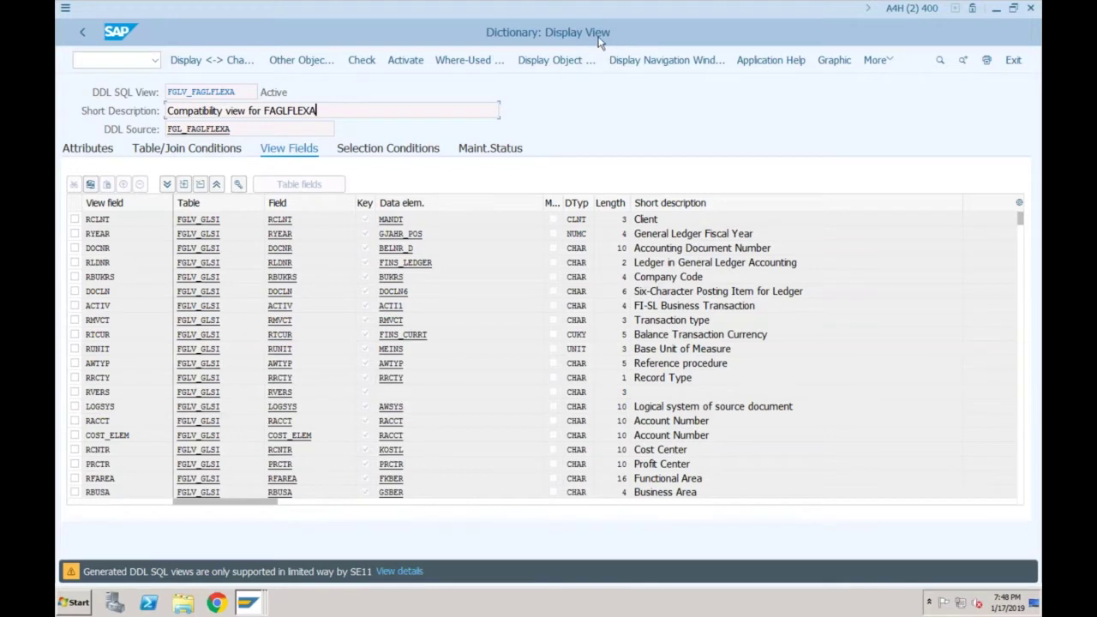
click(206, 157)
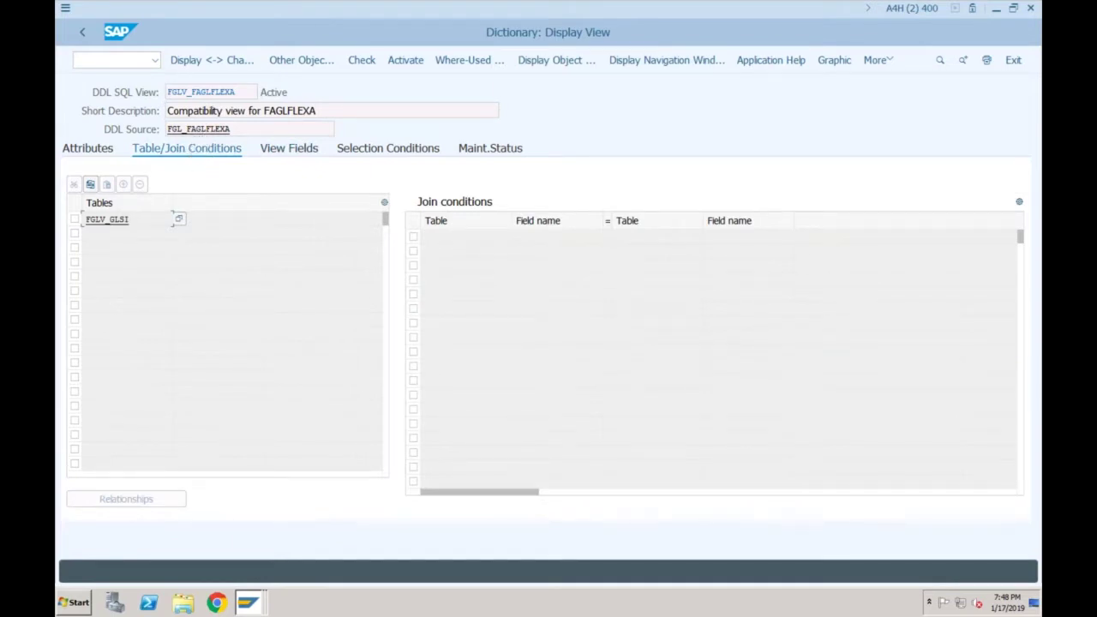
- Trace the view FGLV_GLSI through FGLV_GLSI_ACD, showing each one's table/join conditions, and select the source table ACDOCA
double_click(124, 220)
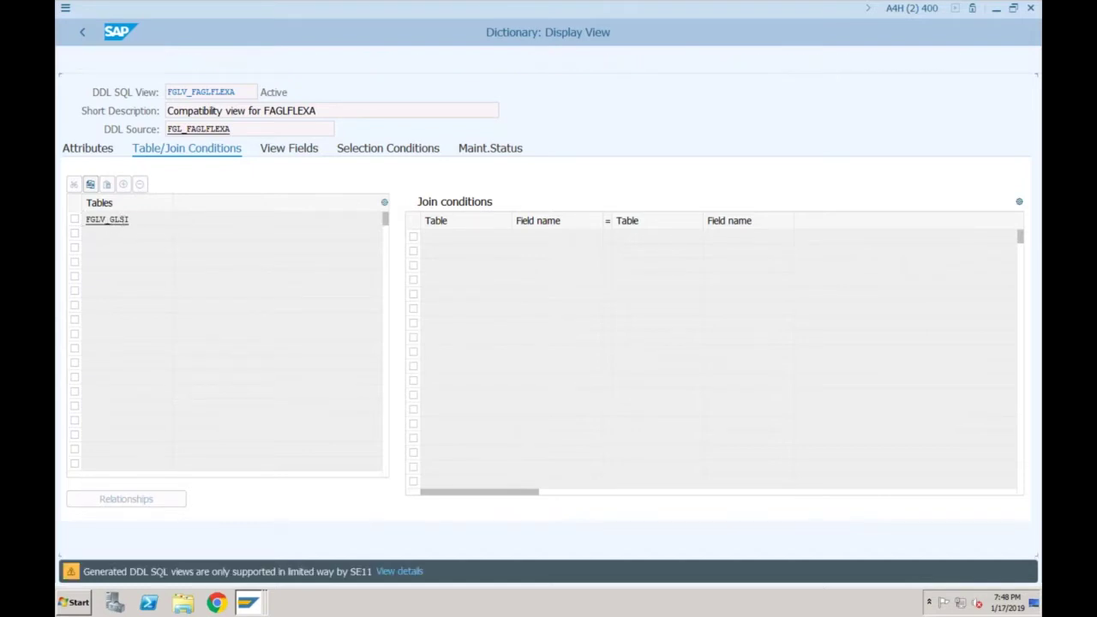
click(188, 150)
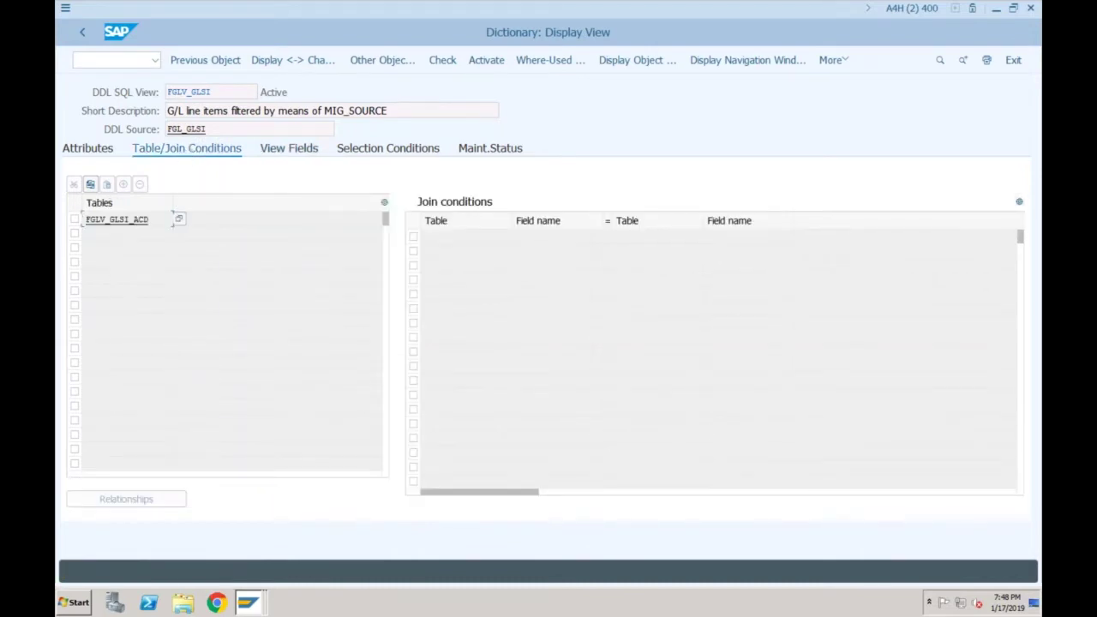
double_click(131, 219)
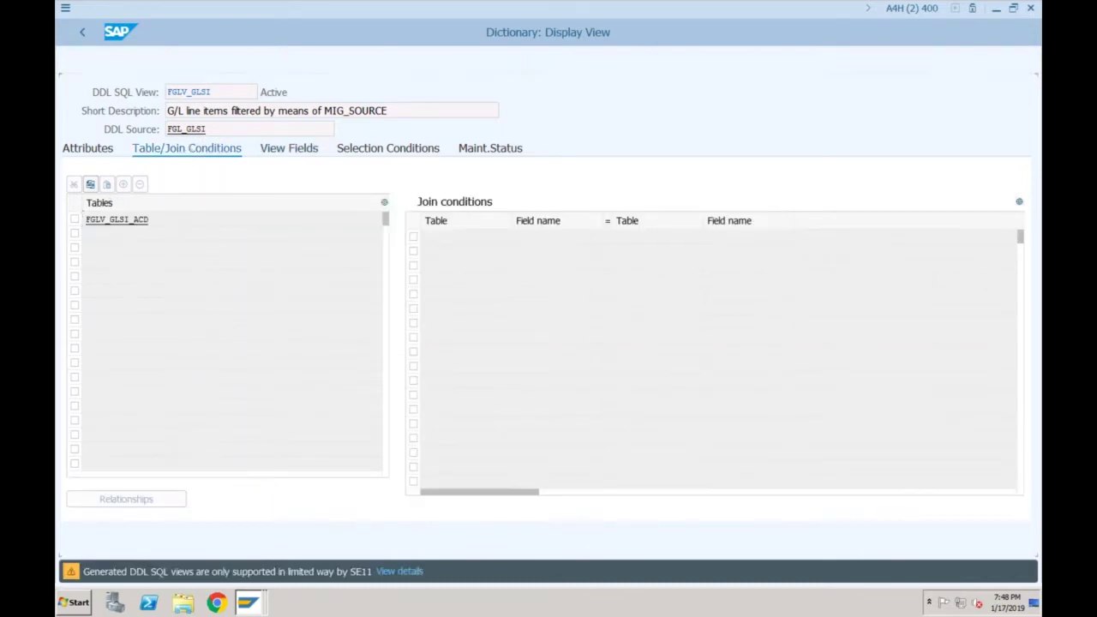
click(190, 152)
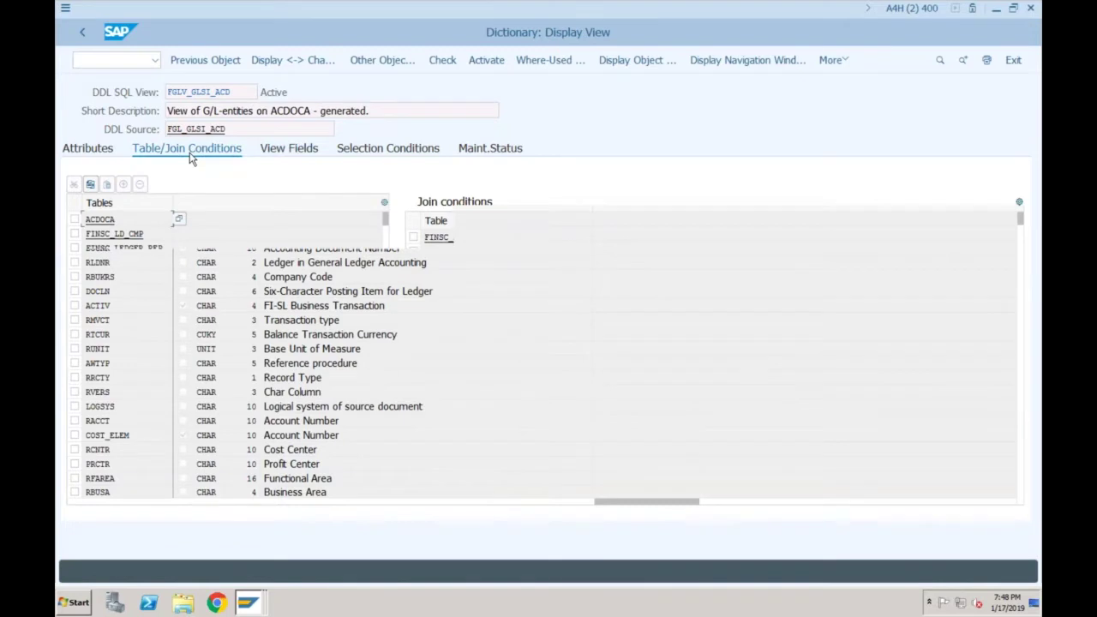
double_click(104, 220)
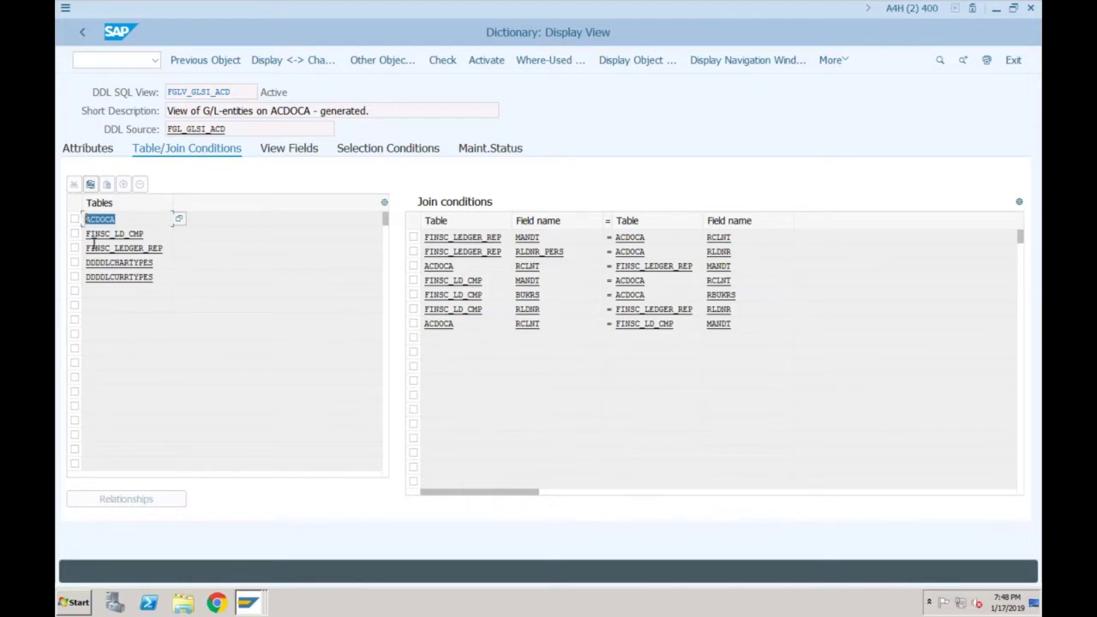
- Switch to a new maximized Notepad document and start the note with the heading "ECC:"
click(77, 603)
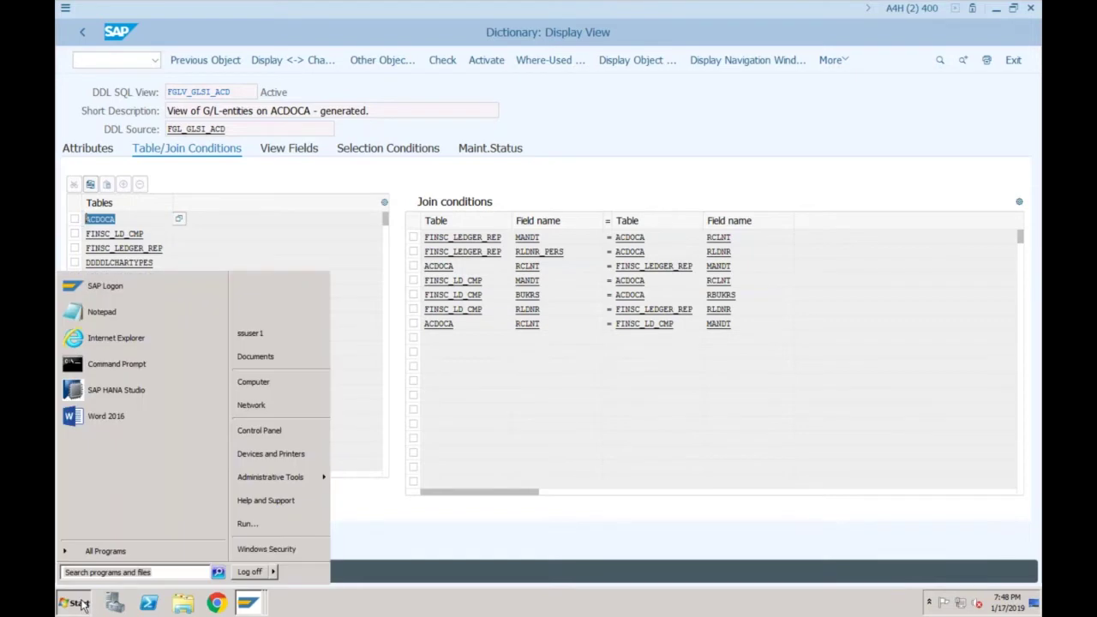
click(129, 312)
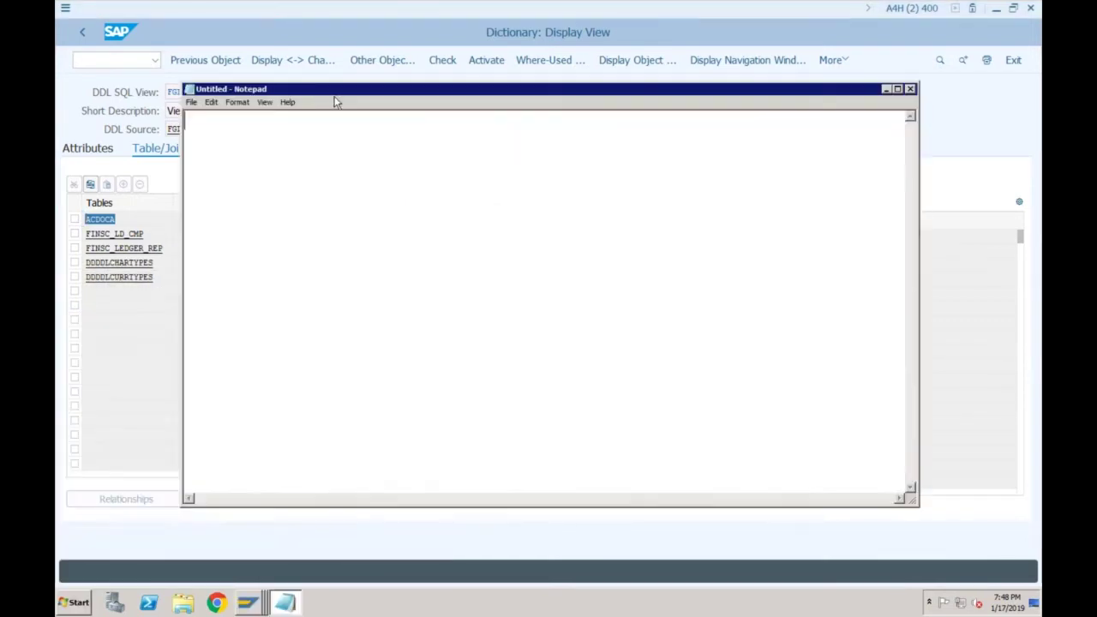
double_click(340, 91)
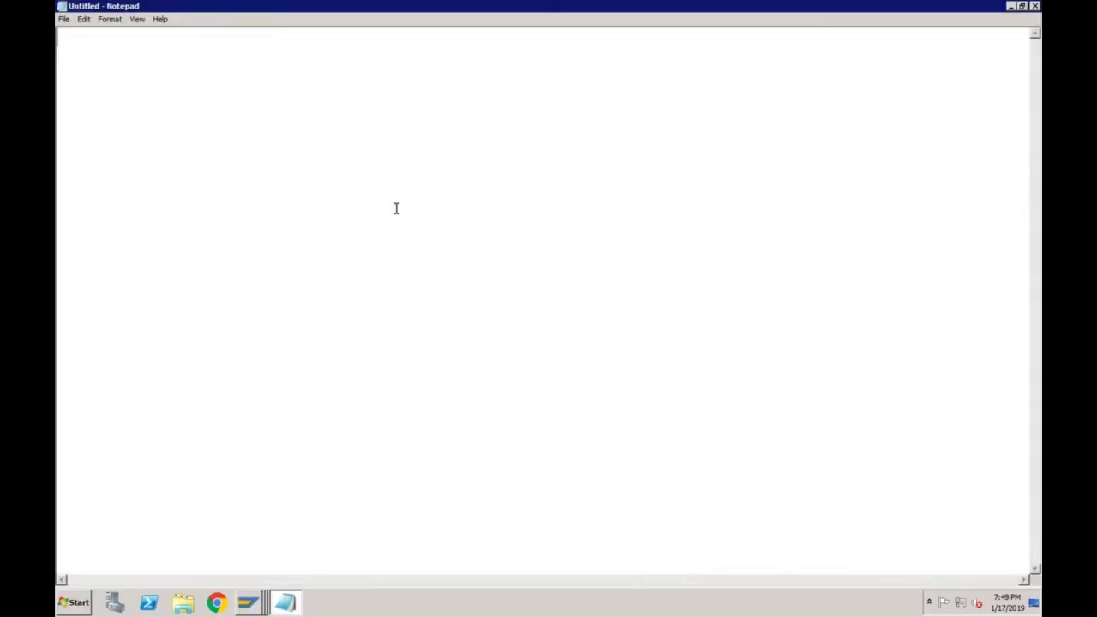
text(ECC:)
key(Return)
- Add the line "If I have 15 ledgers (Standard Ledgers)" beneath the ECC heading
text(If I have 1)
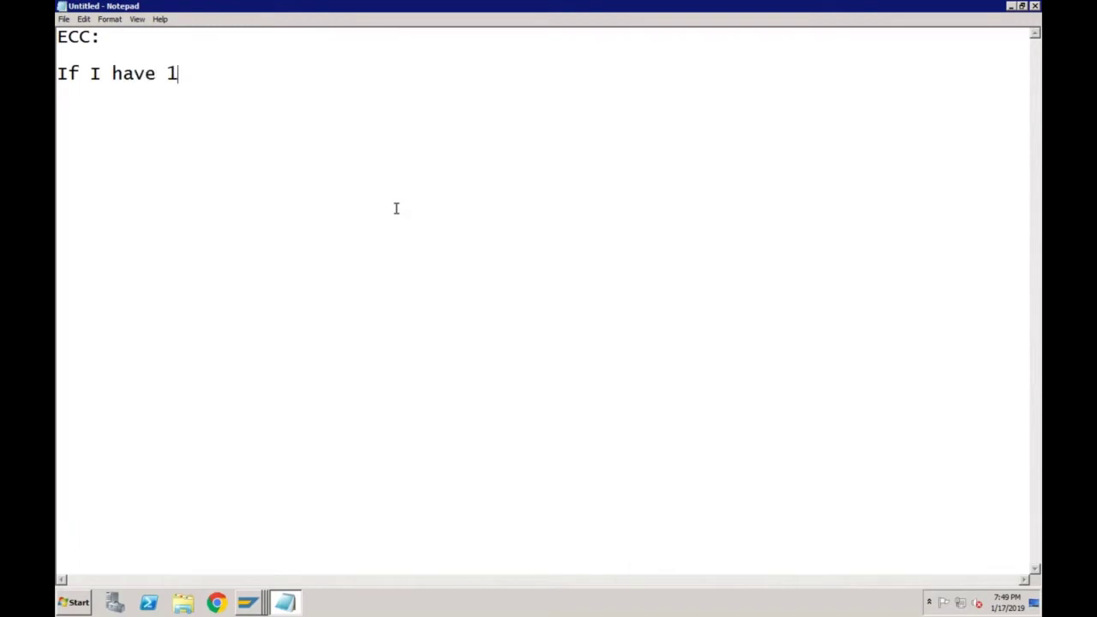
text(5 ledger)
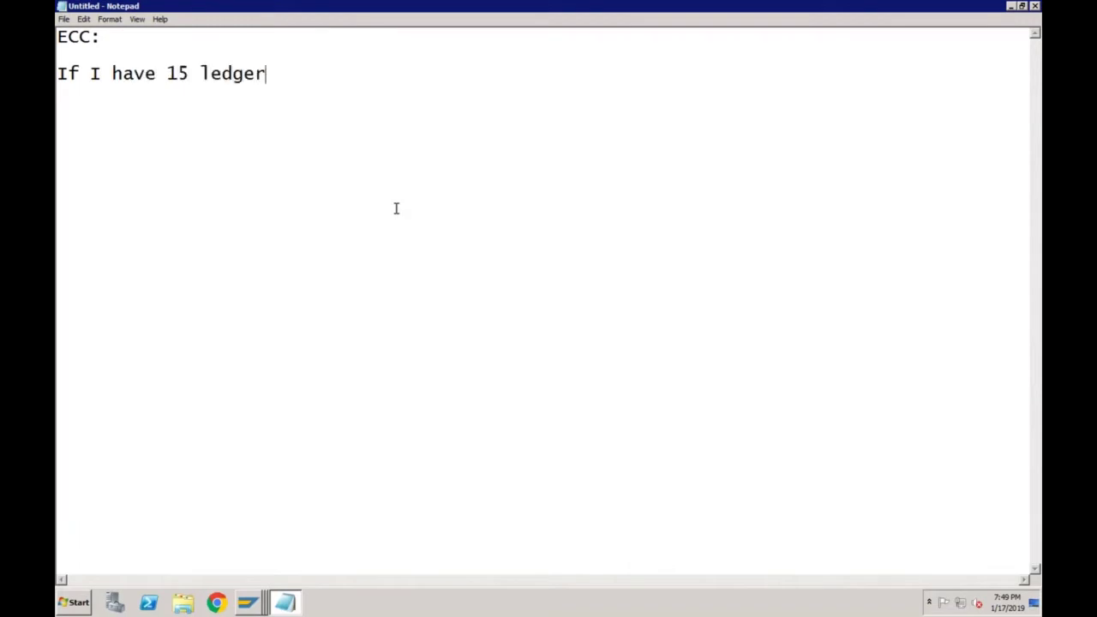
text(s (Stand)
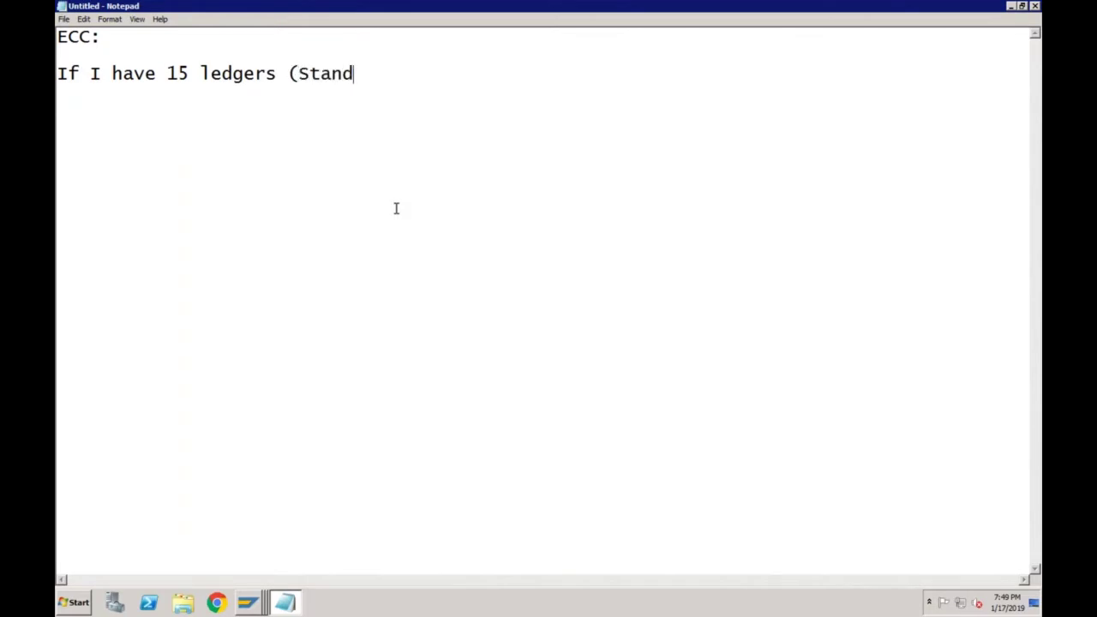
text(ard Ledg)
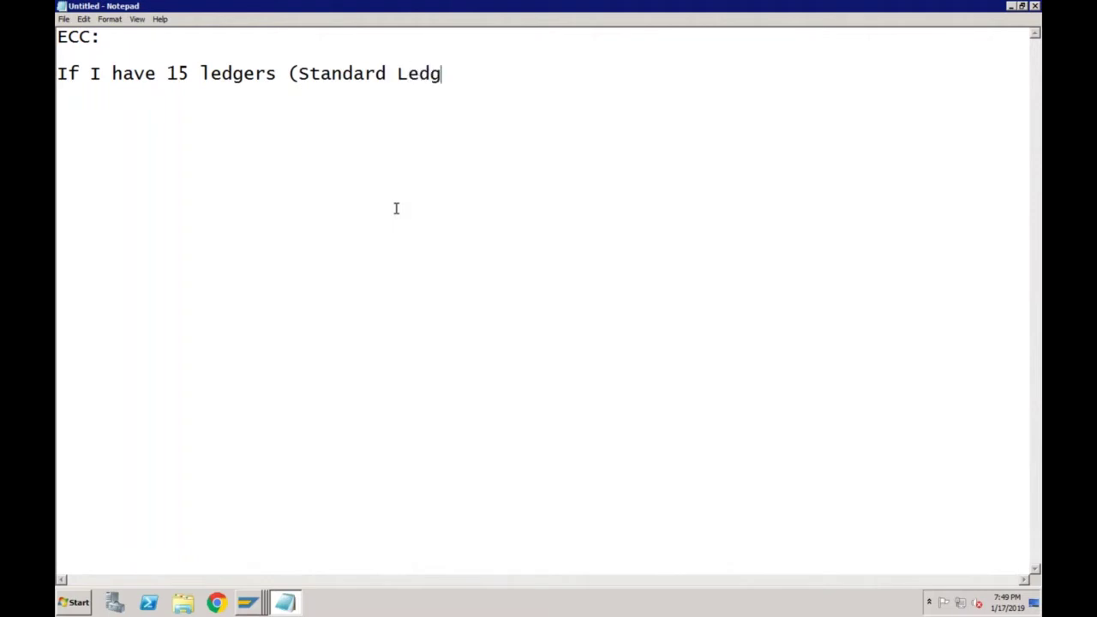
text(ers))
key(Return)
- List the tables "BKPF" and "BSEG(Leading Ledger)" on separate lines below the ECC ledger statement
text(BKPF)
key(Return)
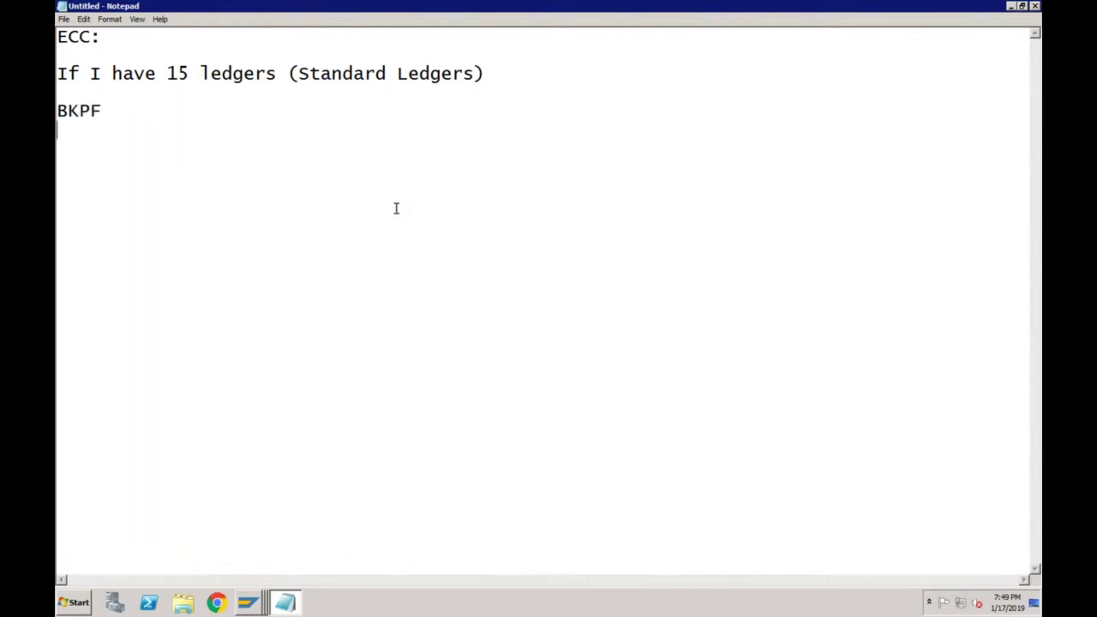
text(BSEG(L)
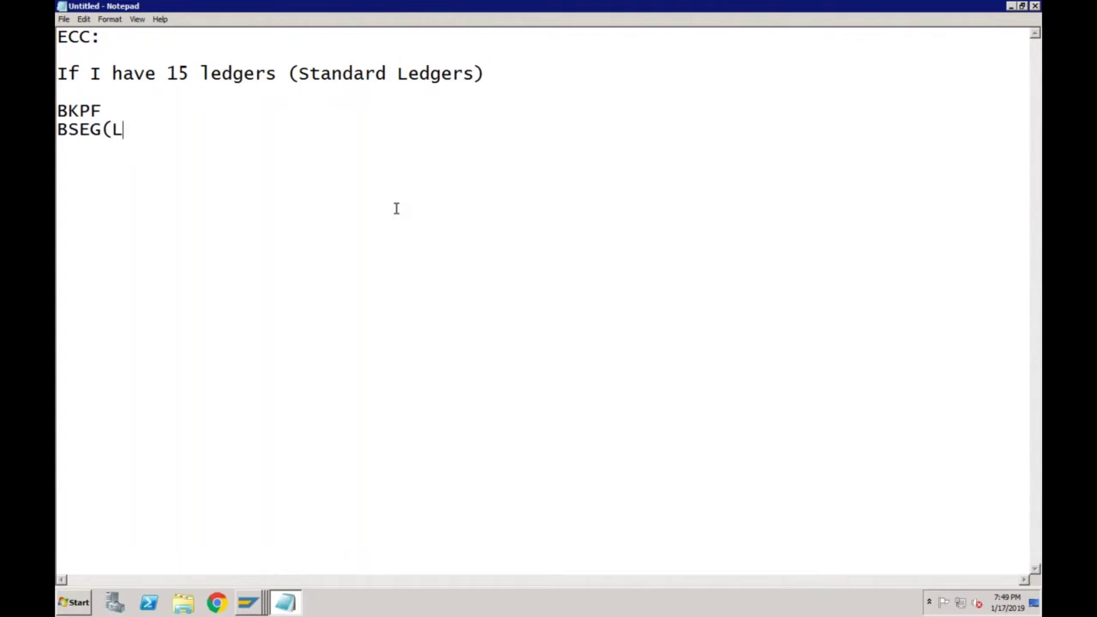
text(eading Le)
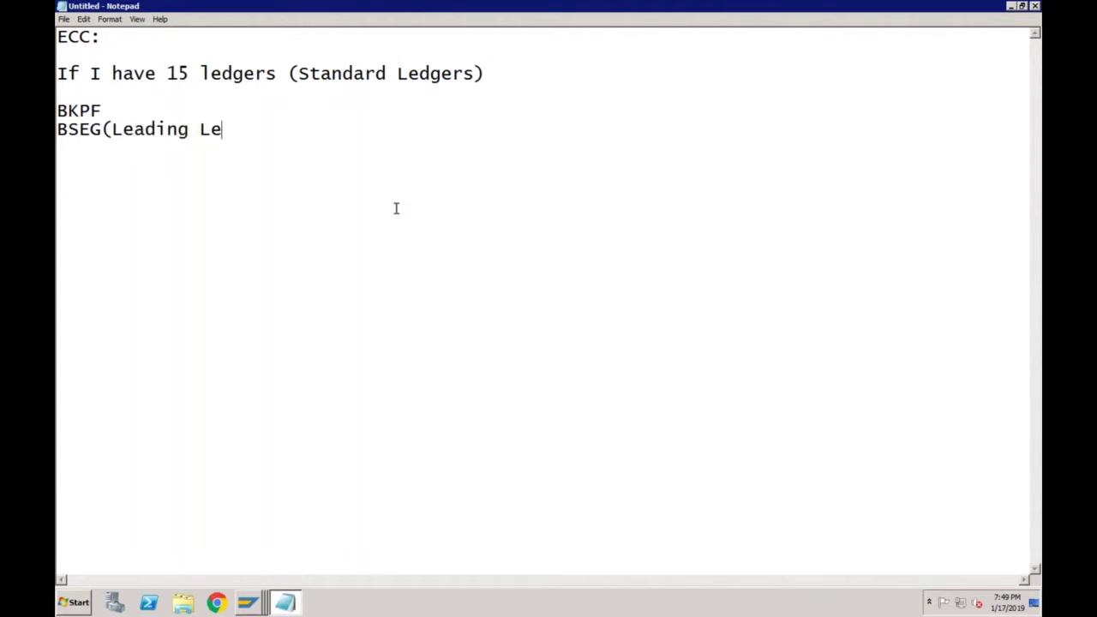
text(dger))
key(Return)
- Add the line "FAGLFLEXA (All lines were saved in memory) 1 MB per record" followed by a tab-spaced "30MB"
text(F)
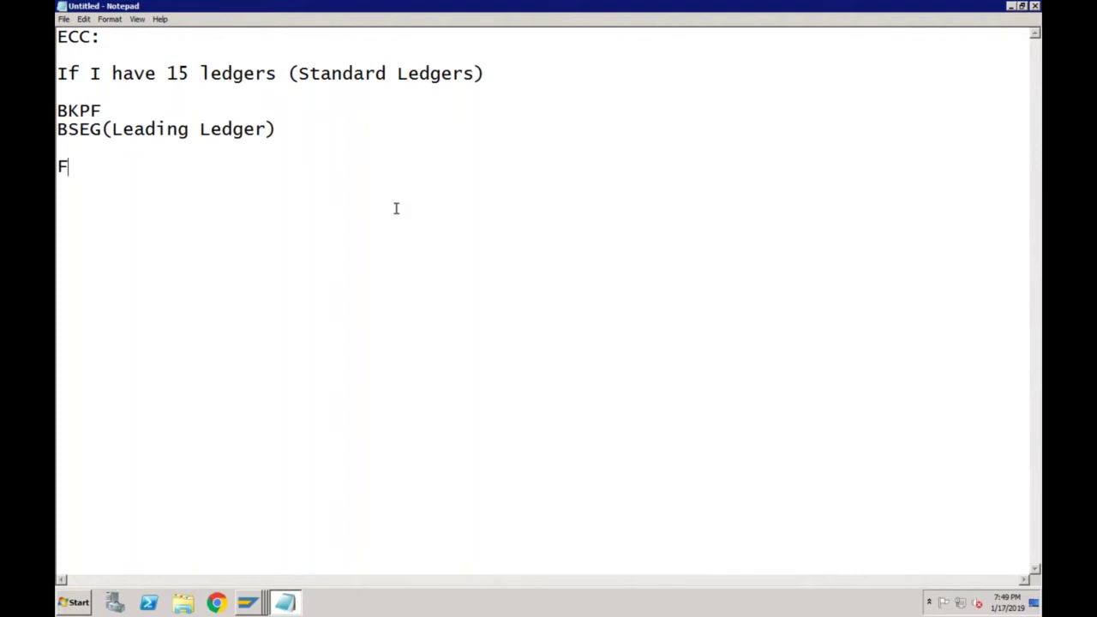
text(AGLFLEXA)
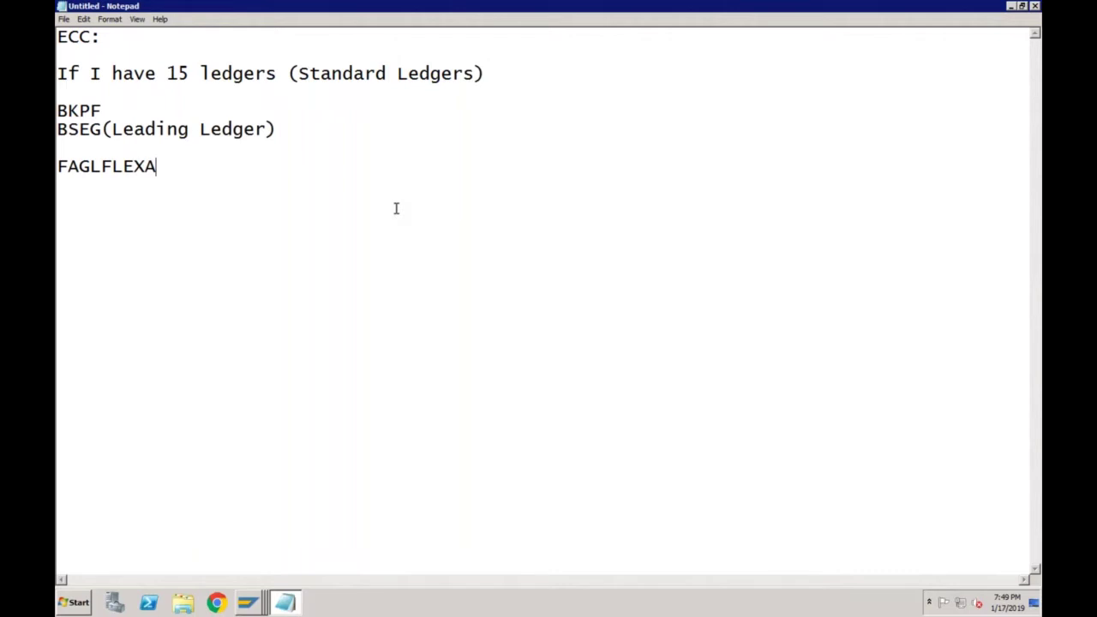
text( (All lines )
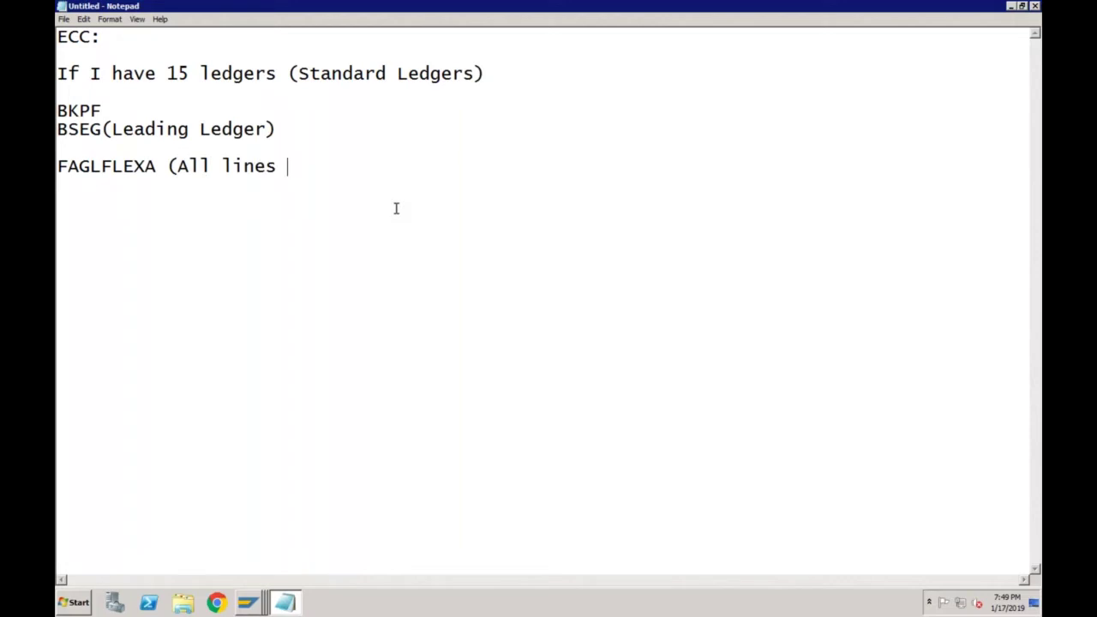
text(were saved )
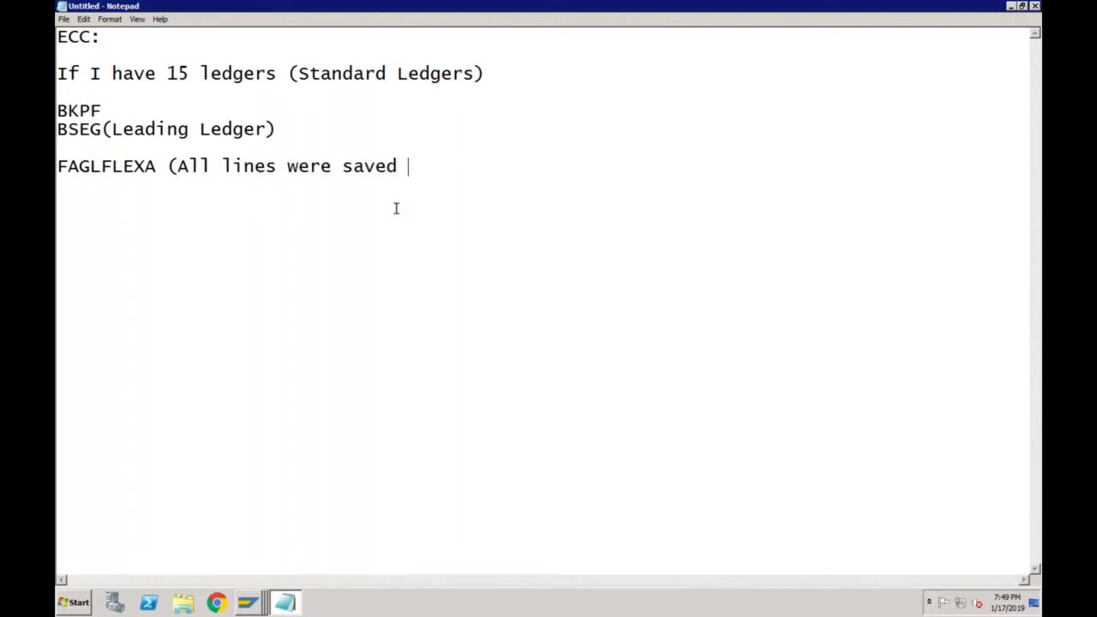
text(in memory)
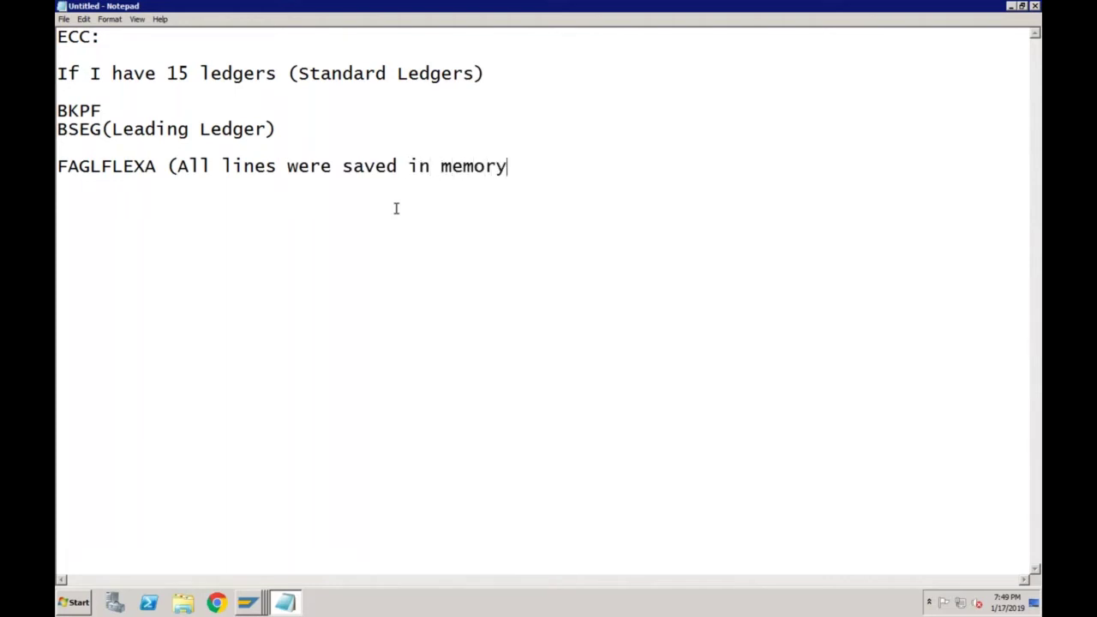
text() 1 MV)
key(BackSpace)
text(B p)
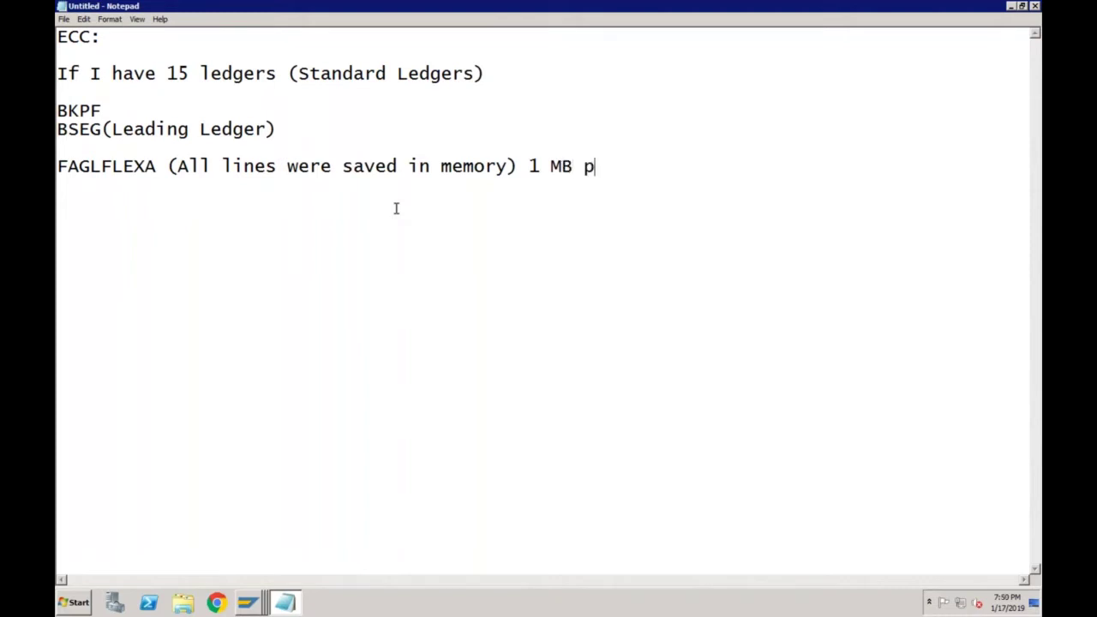
text(er record)
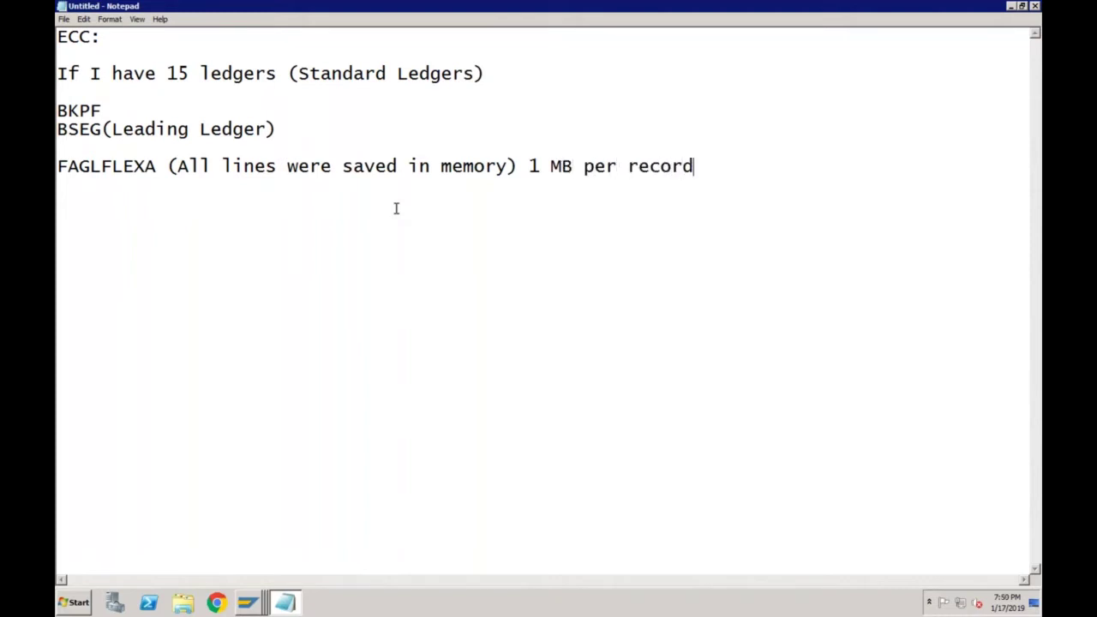
key(Tab)
text(30MB)
- Leave blank lines after the FAGLFLEXA entry and start a second section headed "SAP S/4 HANA"
key(Return)
key(Return)
key(Return)
key(Return)
text(SAP )
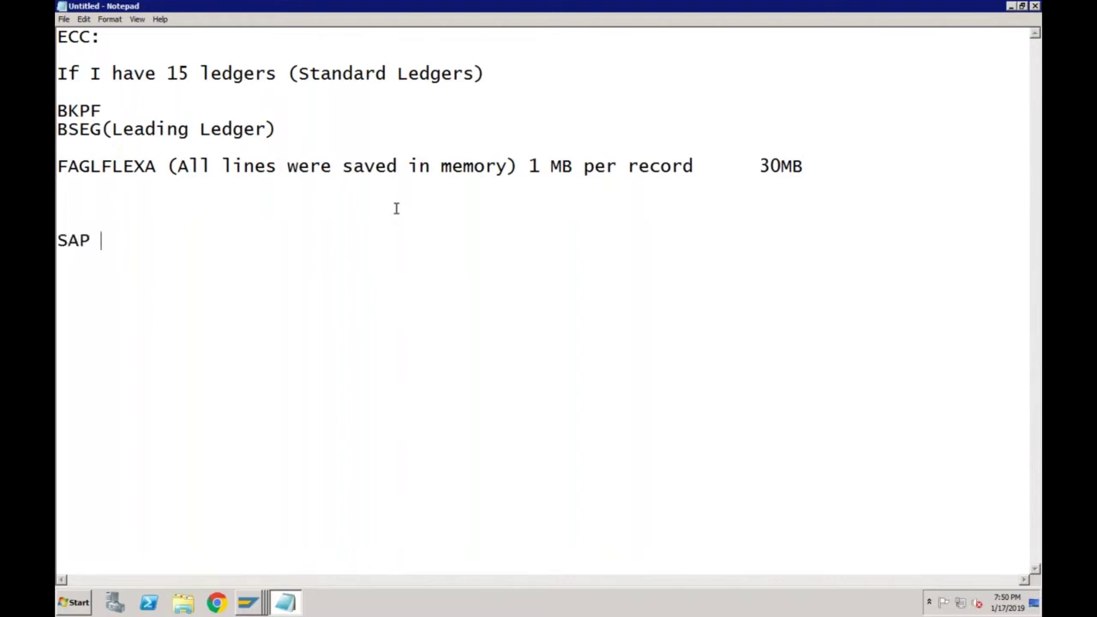
text(S/4 HANA)
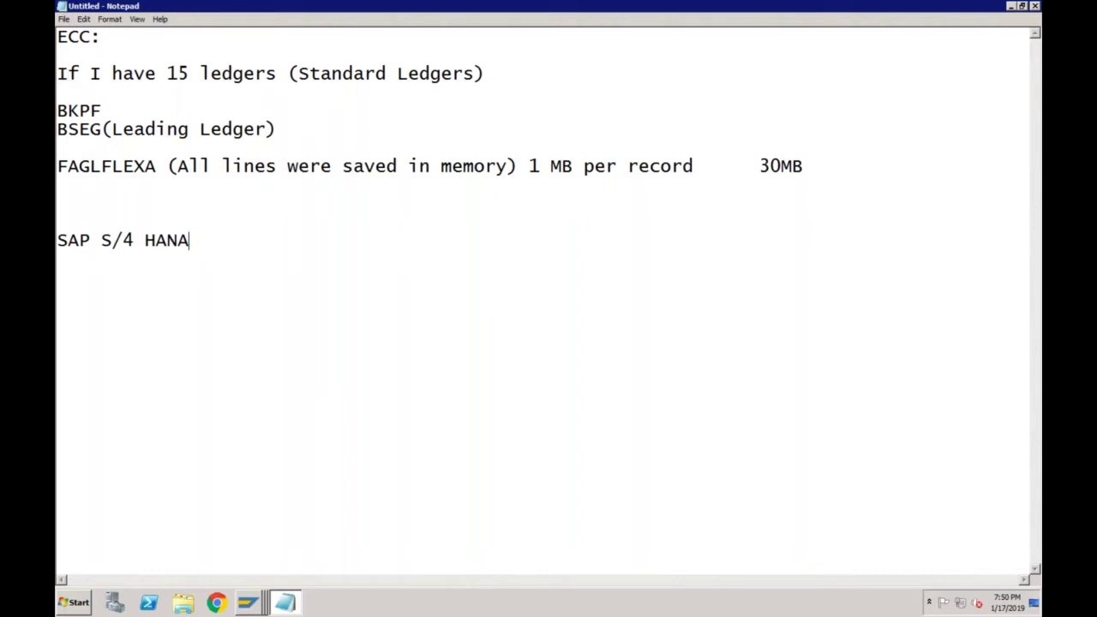
- Copy the ECC line about 15 ledgers to below the SAP S/4 HANA heading, leaving a blank line between
drag(58, 74, 494, 75)
key(ctrl+c)
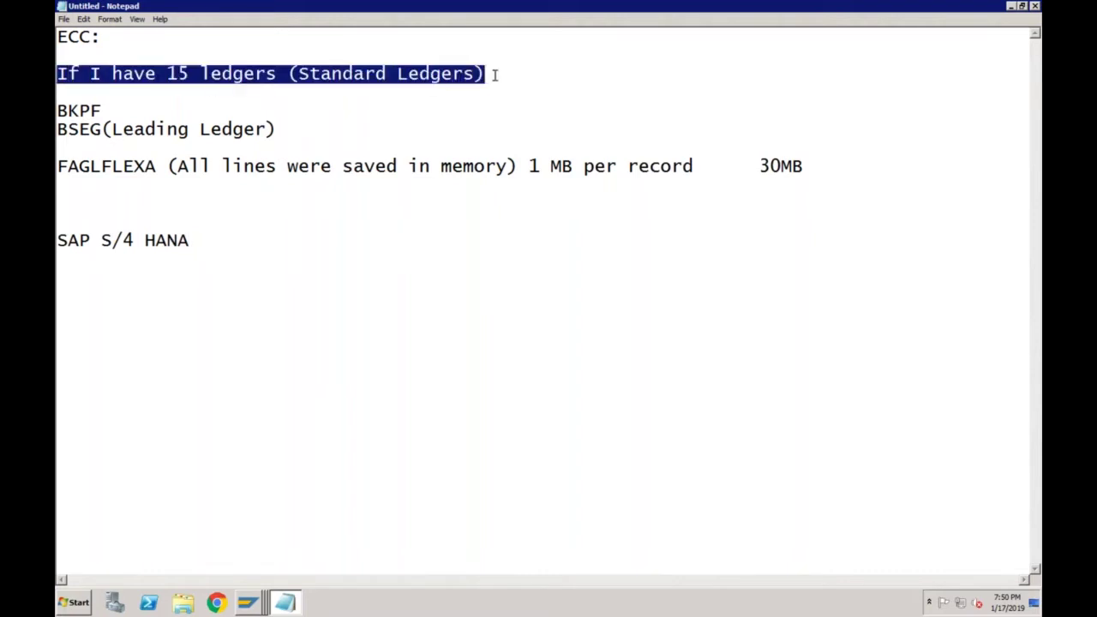
click(206, 245)
key(Return)
key(Return)
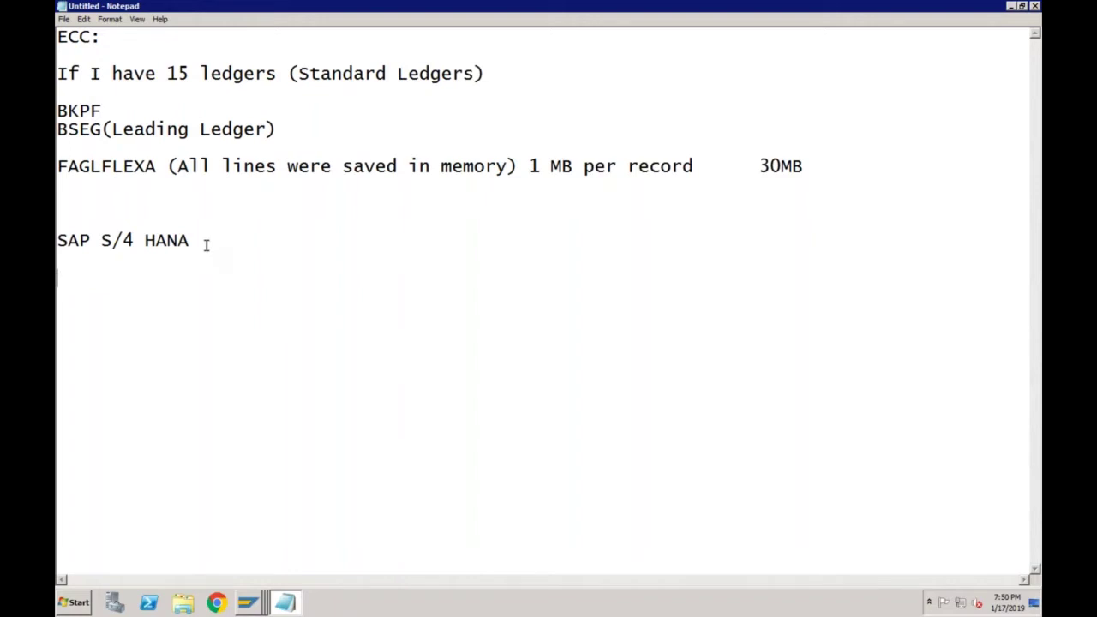
key(ctrl+v)
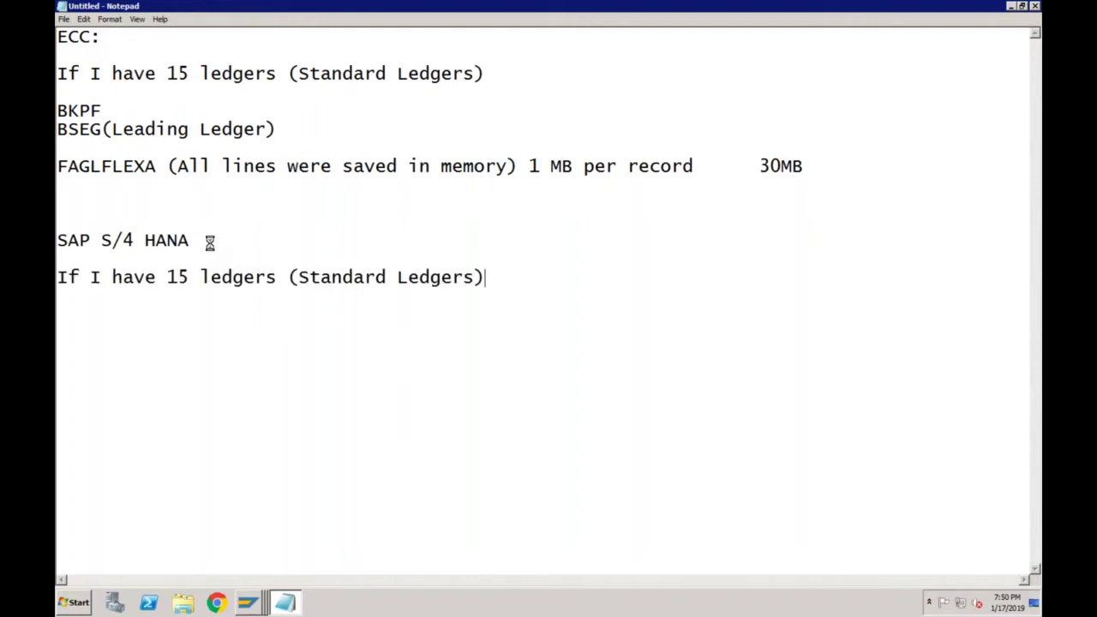
- Change the bracketed text in the S/4 HANA ledger line to "2 Standard Ledgers, remaining 13 are extension"
click(296, 277)
text(2)
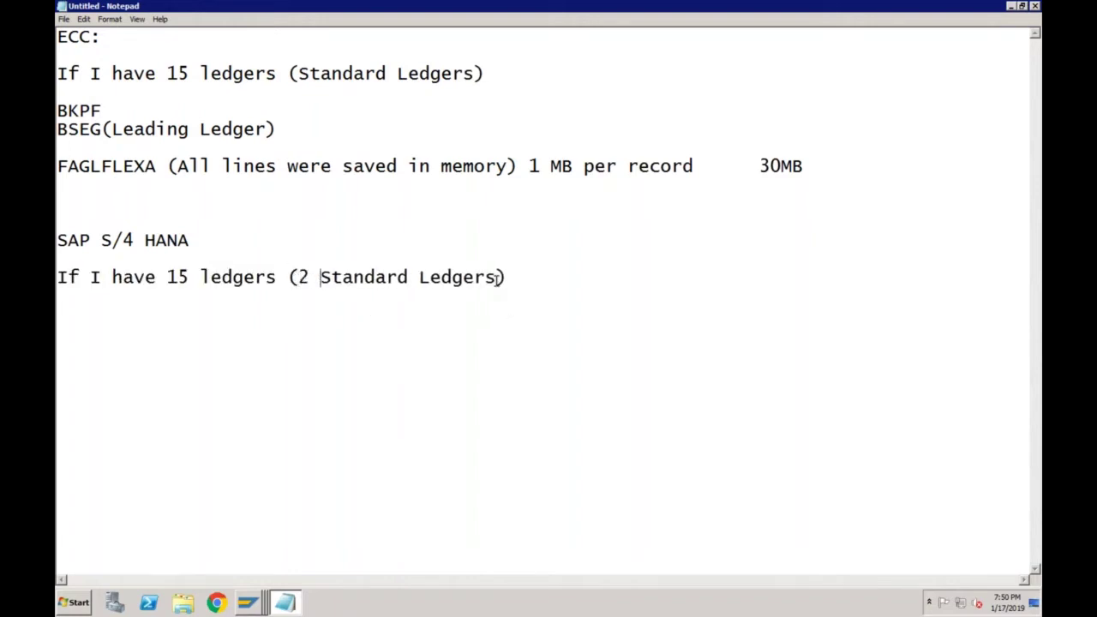
click(496, 277)
text(, remaining )
text(13 are)
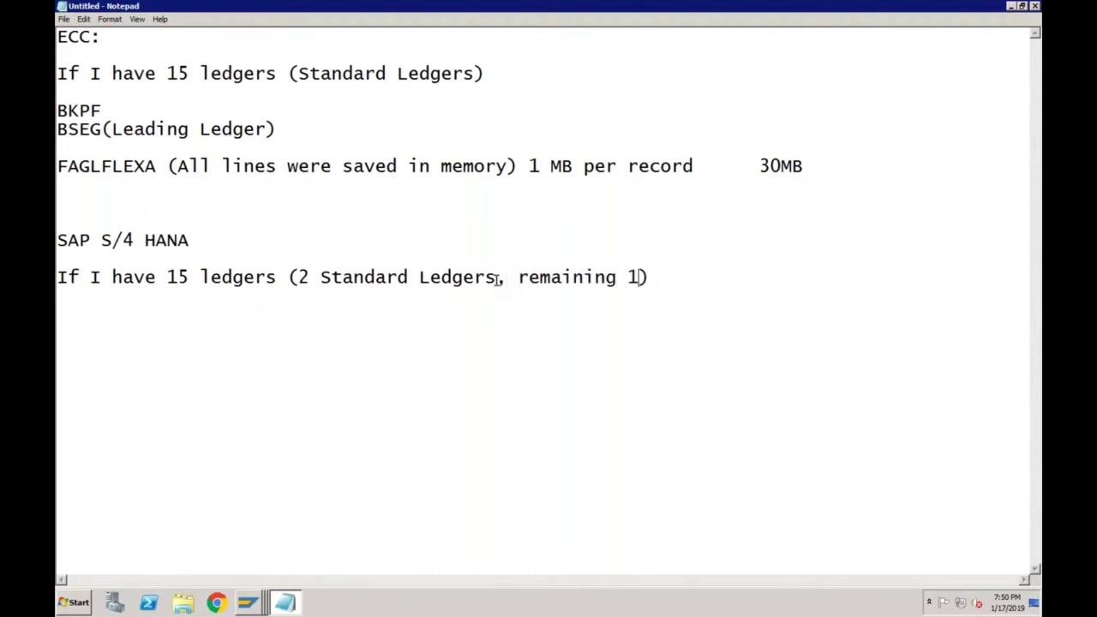
text( extension)
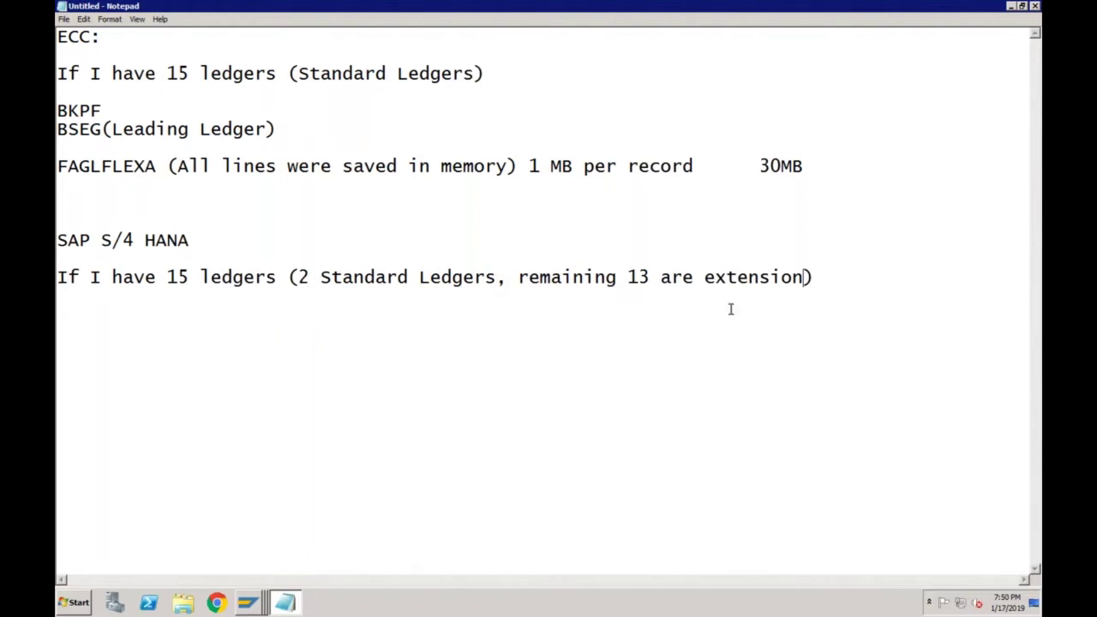
- Copy the ECC section's BKPF, BSEG and FAGLFLEXA lines to below the S/4 HANA ledger line, leaving a blank line between
click(60, 111)
drag(60, 111, 801, 172)
key(ctrl+c)
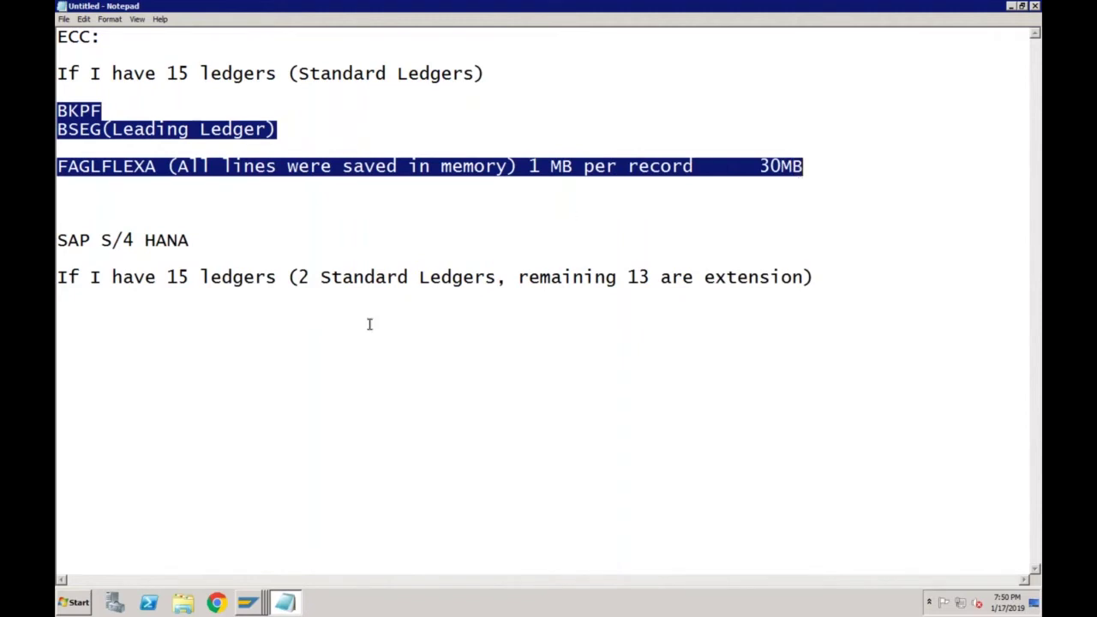
click(133, 315)
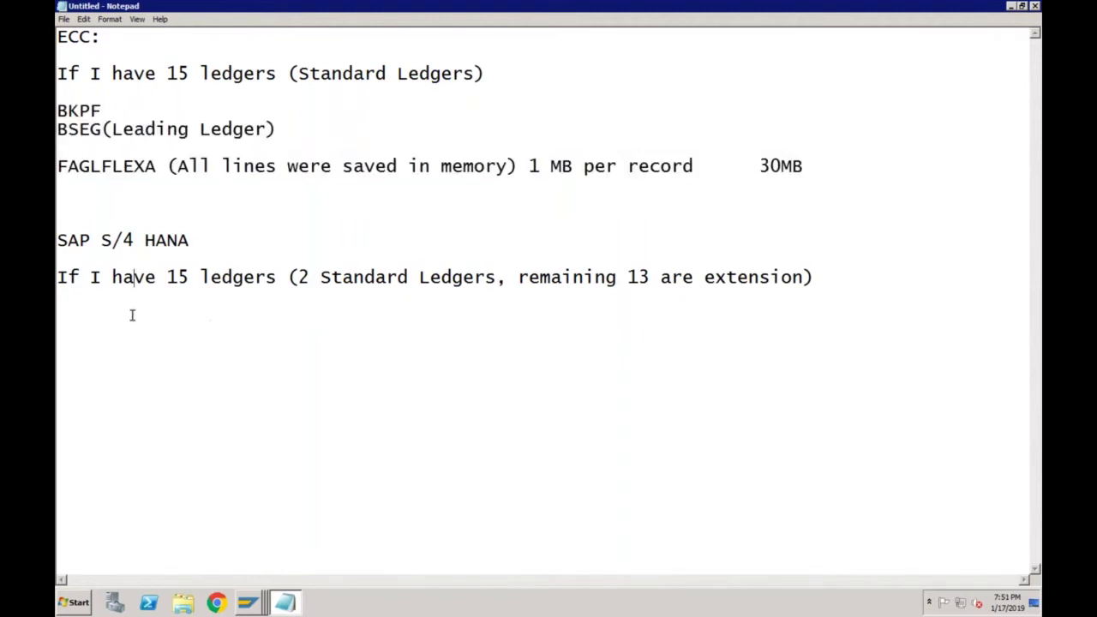
click(816, 278)
key(Return)
key(Return)
key(ctrl+v)
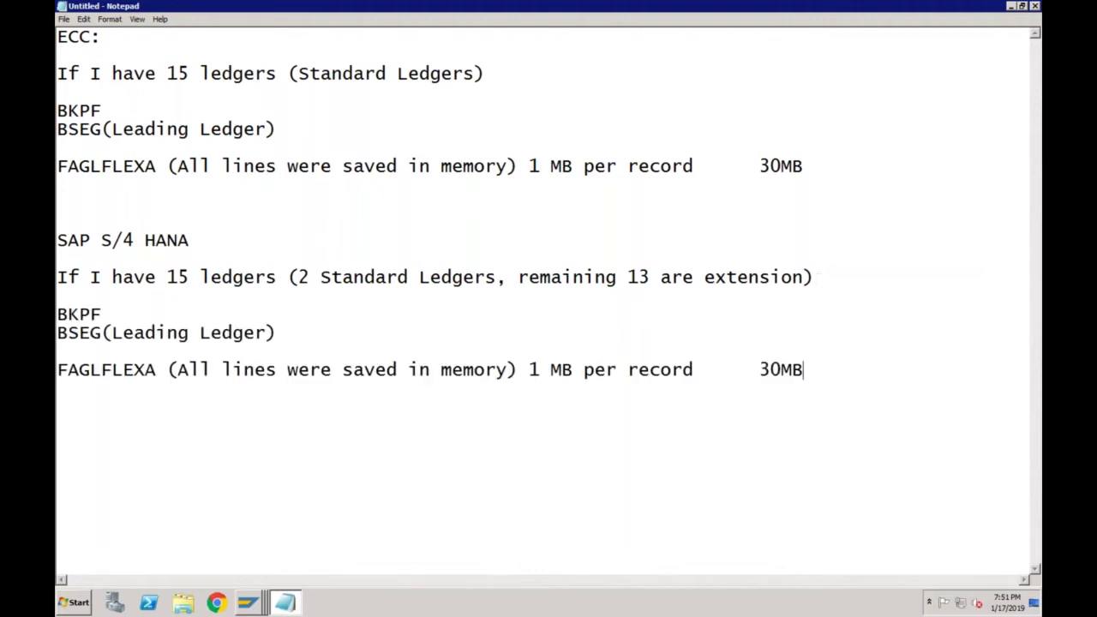
- Set the S/4 HANA section's FAGLFLEXA sizes to 0 MB per record and 0MB in total
click(112, 316)
click(103, 332)
click(158, 332)
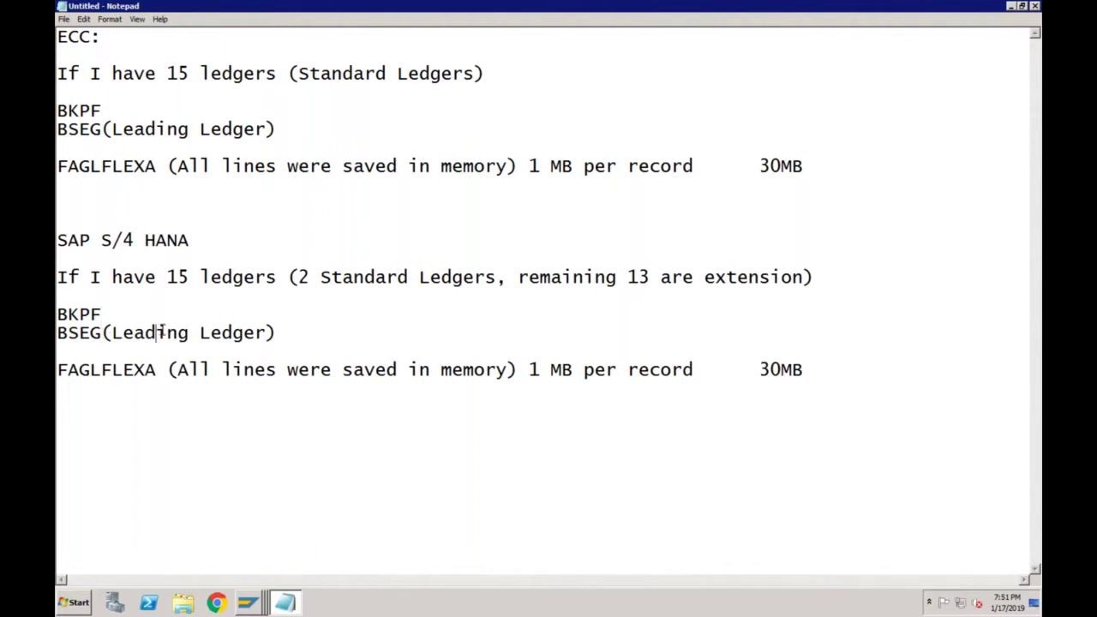
click(57, 370)
drag(528, 369, 542, 369)
text(0)
drag(759, 369, 781, 369)
text(0)
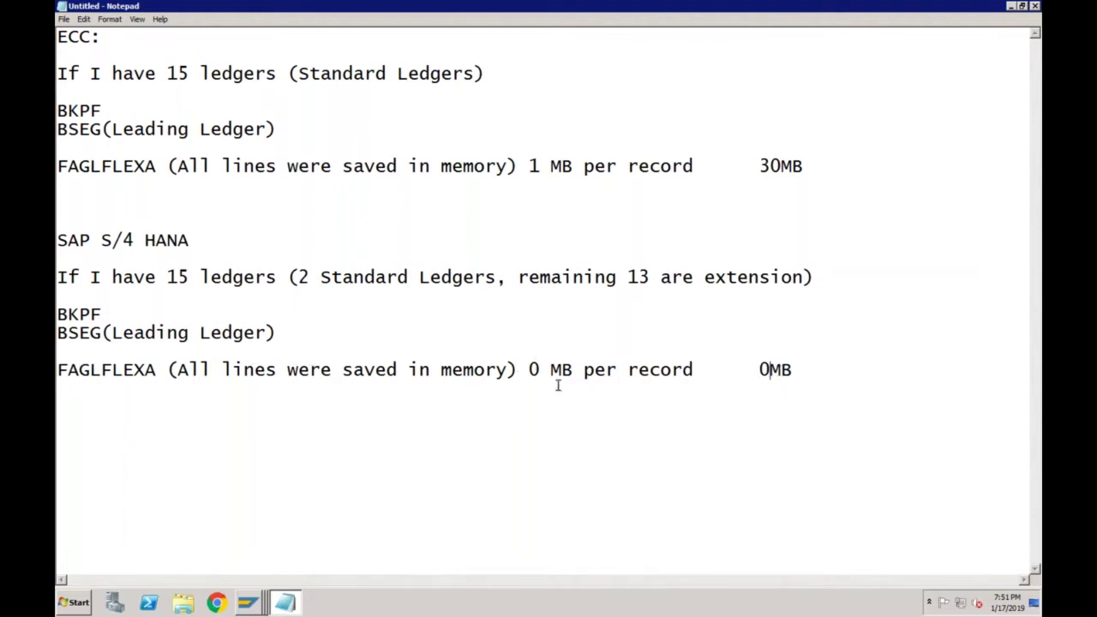
- Add the line "ACDOCA (memory for standard ledgers) 1 MB per record 4 MB of data" between the S/4 HANA section's BSEG and FAGLFLEXA lines
click(156, 370)
click(288, 333)
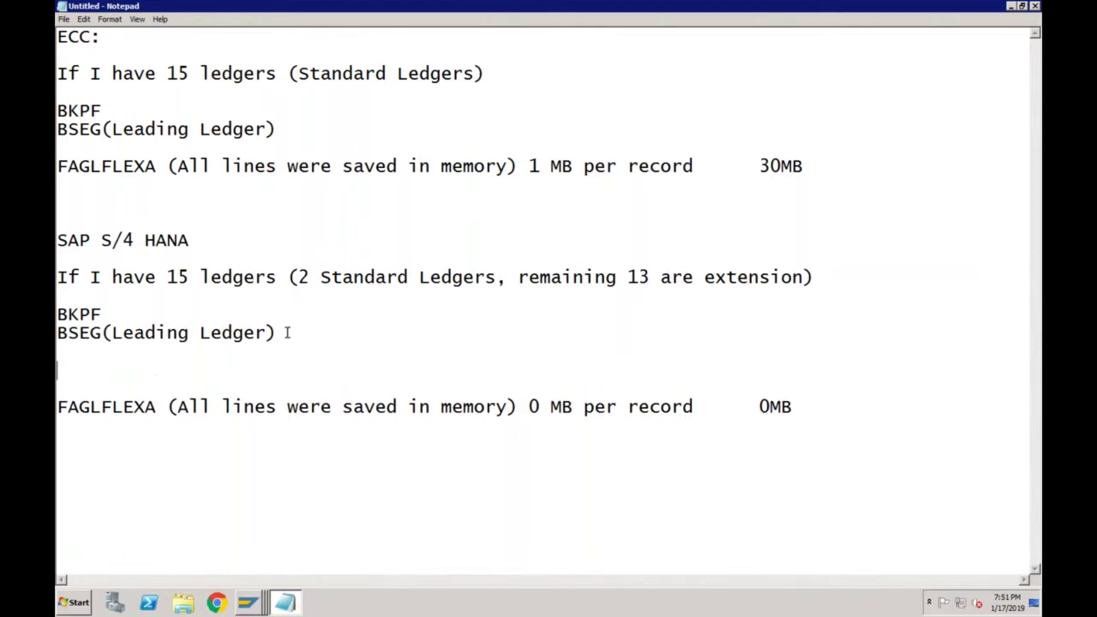
text(ACDOCA)
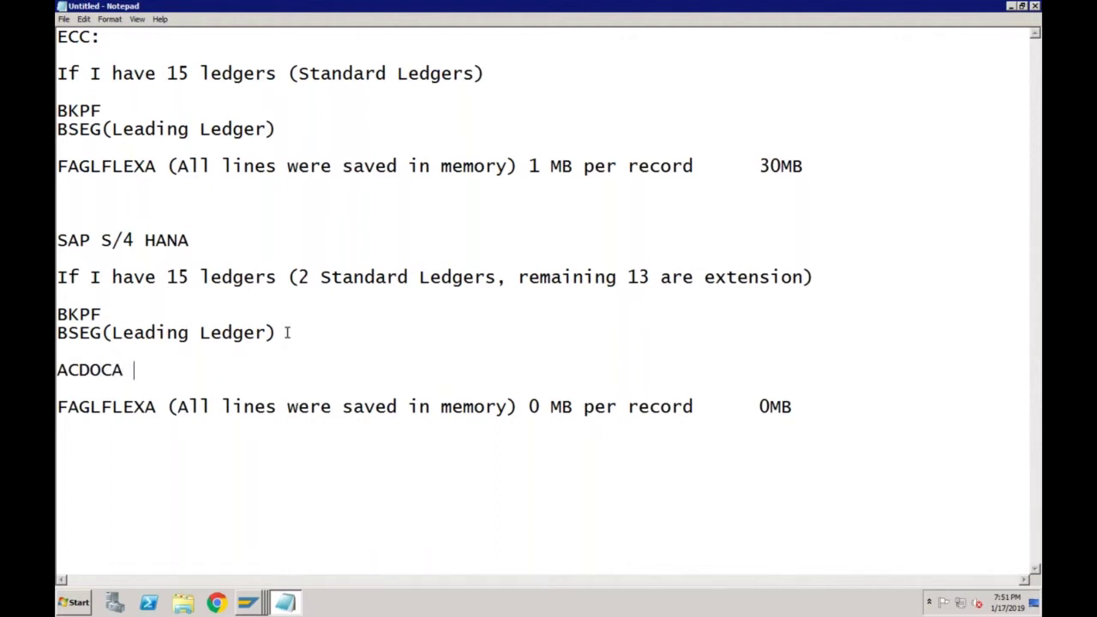
text( (memory fo)
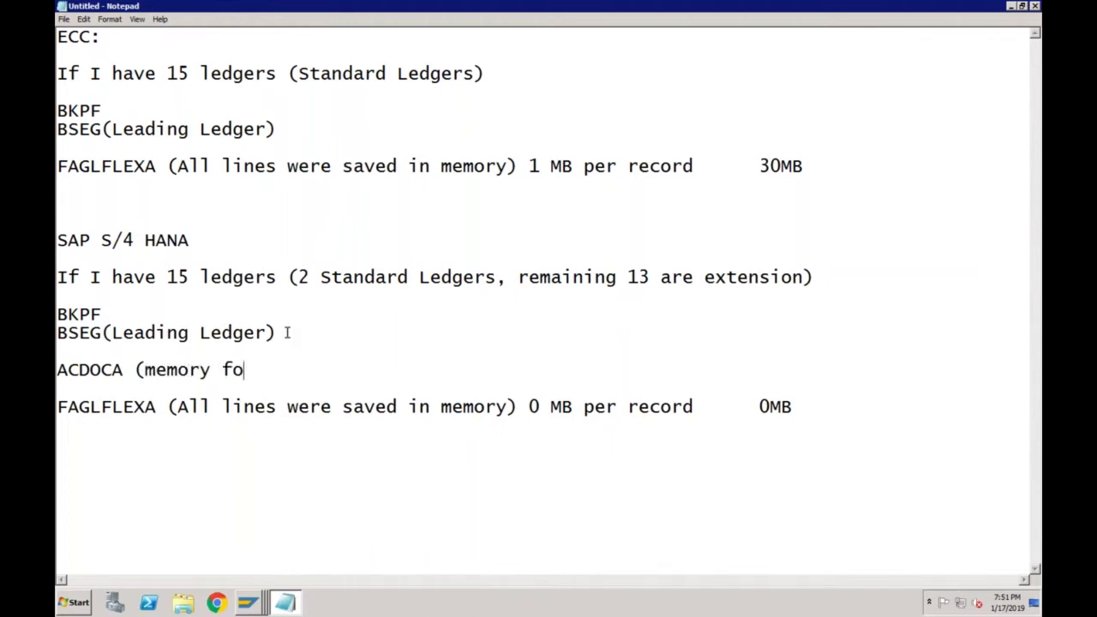
text(r standard)
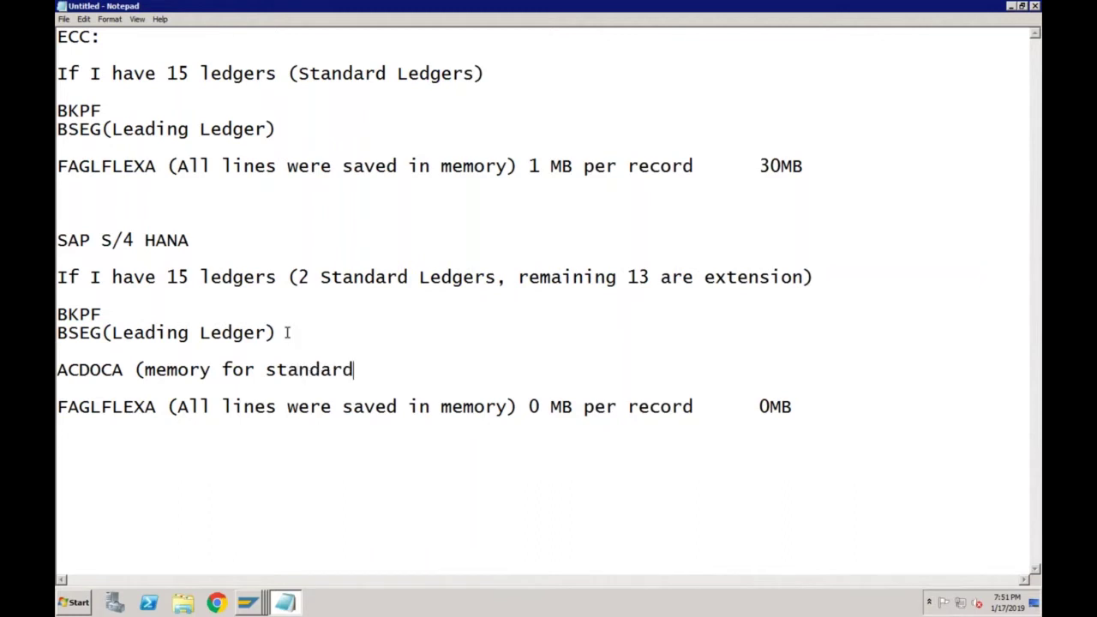
text( ledgers)
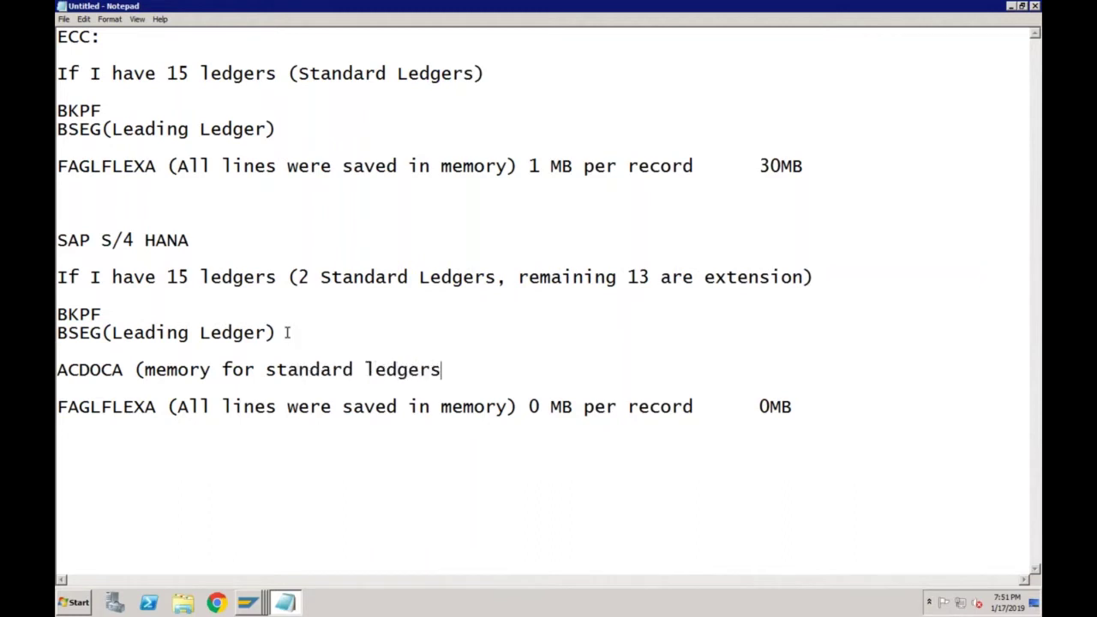
text() 1 MB )
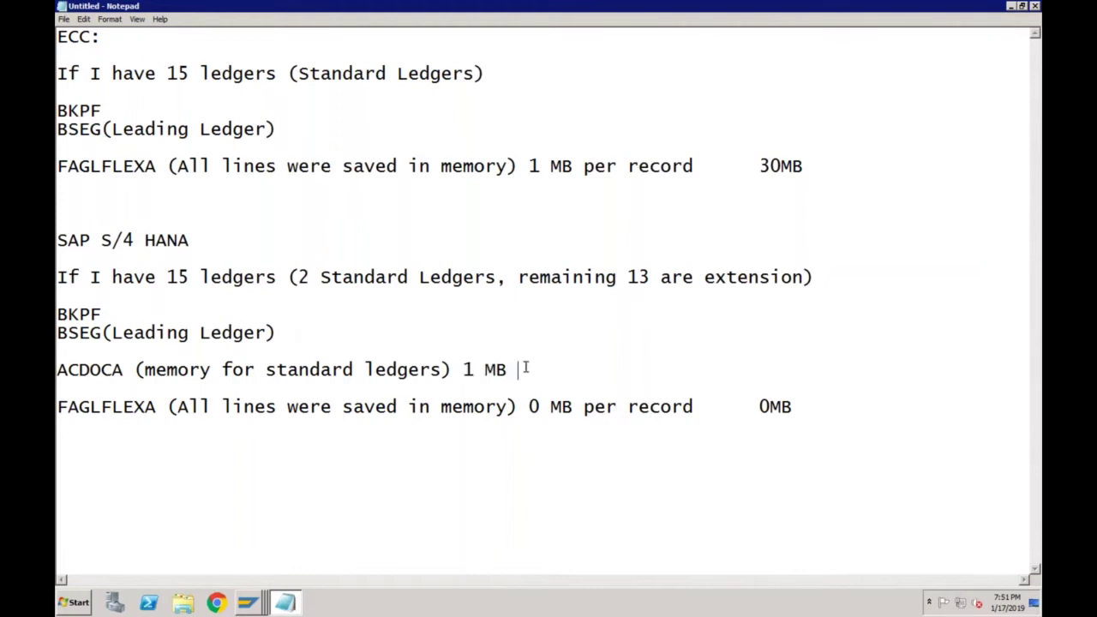
text(per record)
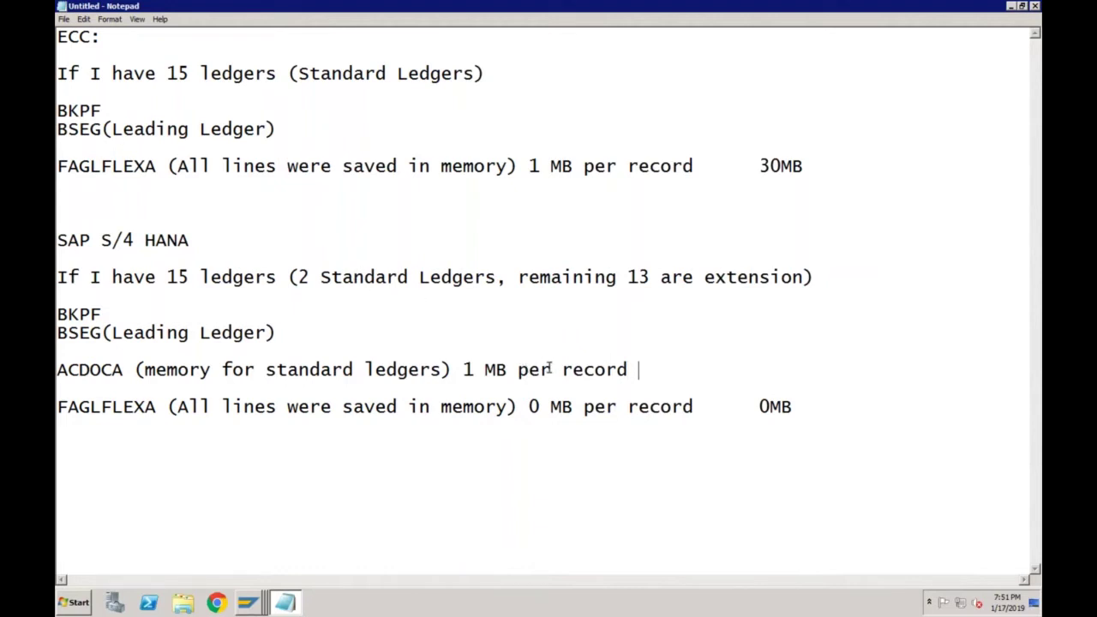
text( 4 MB of dat)
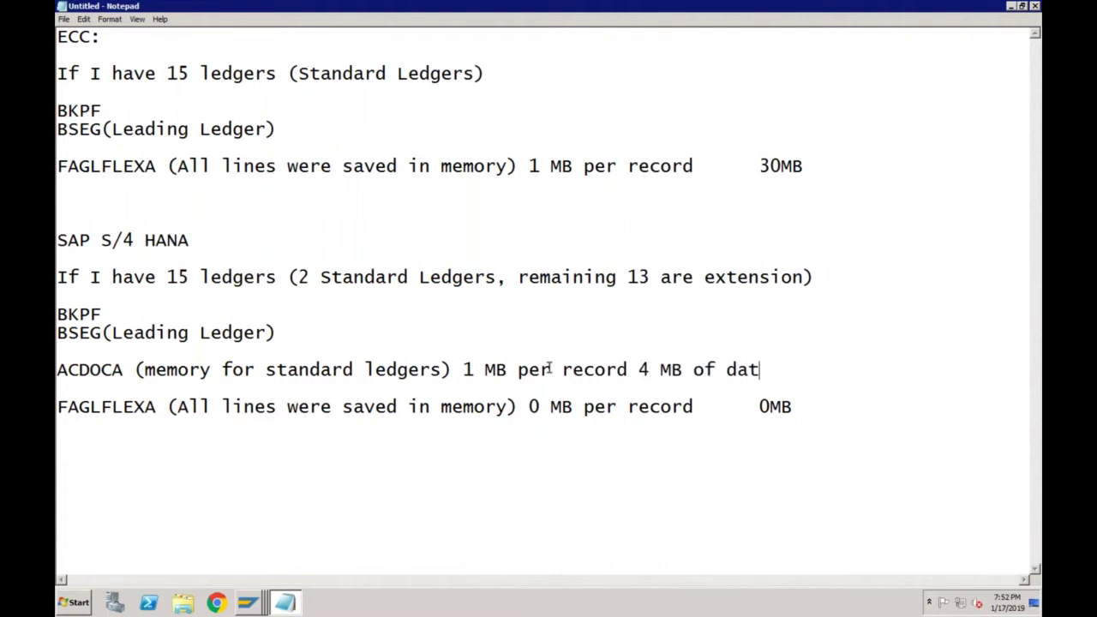
text(a)
- Compare the ECC section's FAGLFLEXA line with the S/4 HANA section's ACDOCA line by highlighting each
click(112, 240)
drag(57, 166, 88, 189)
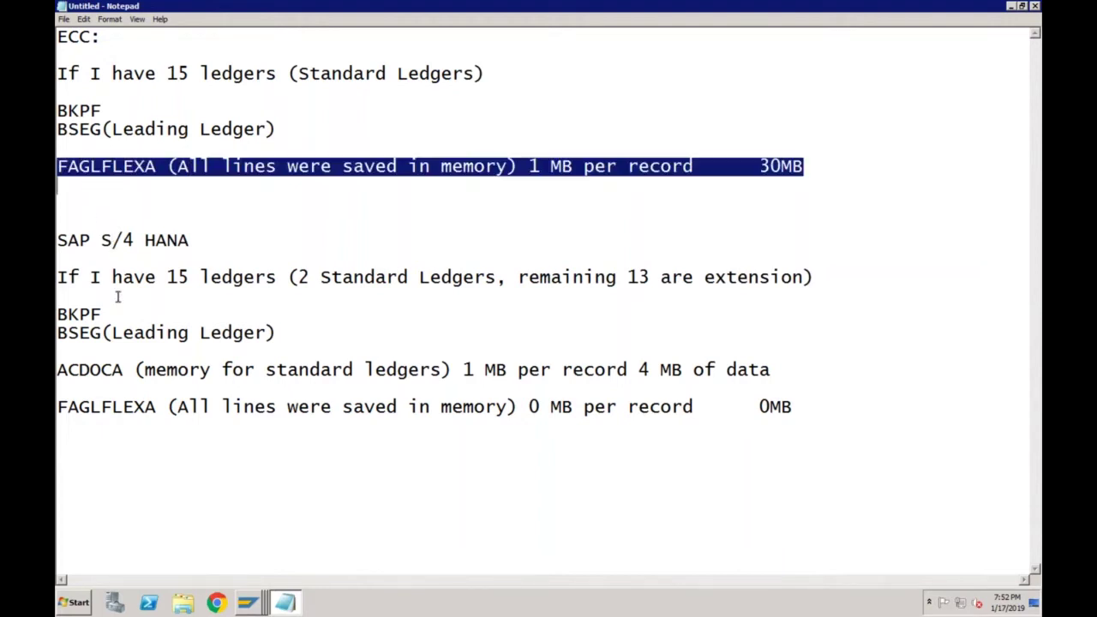
click(58, 369)
drag(58, 369, 114, 385)
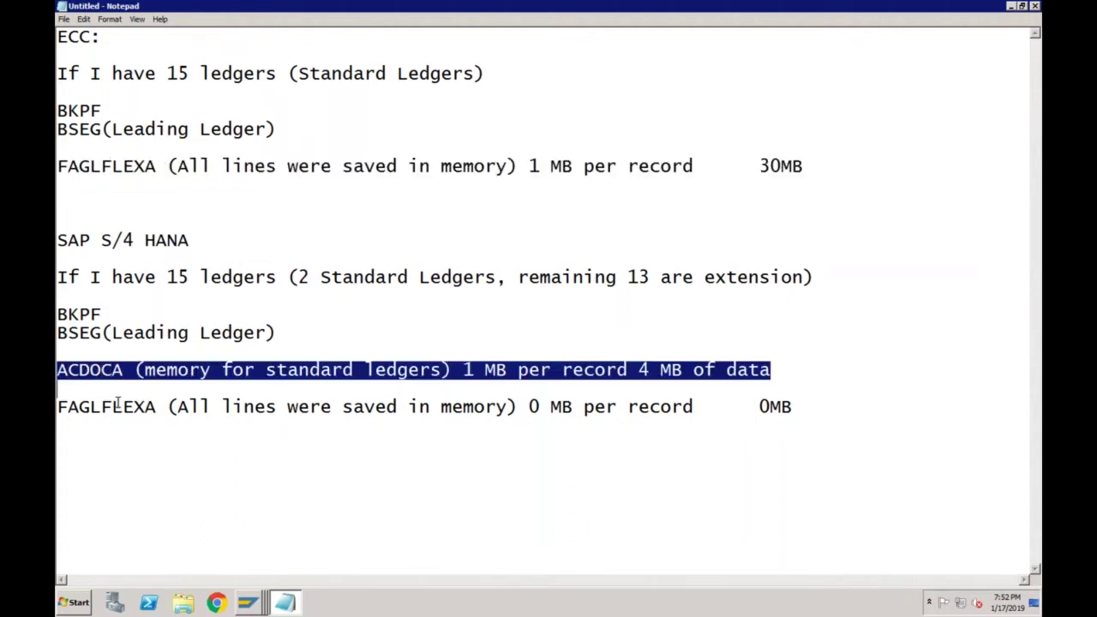
click(59, 407)
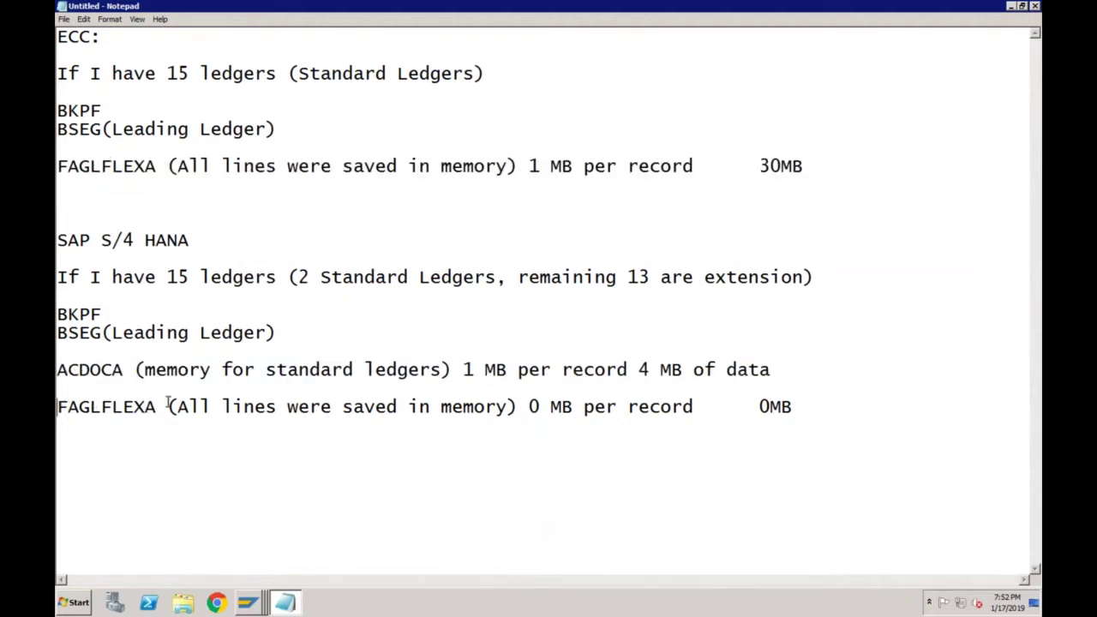
- Add extra space below the ACDOCA line and rewrite the S/4 HANA section's FAGLFLEXA line as "FAGLFLEXA ------> FGLV------> ACDOCA"
click(781, 375)
key(Return)
key(Return)
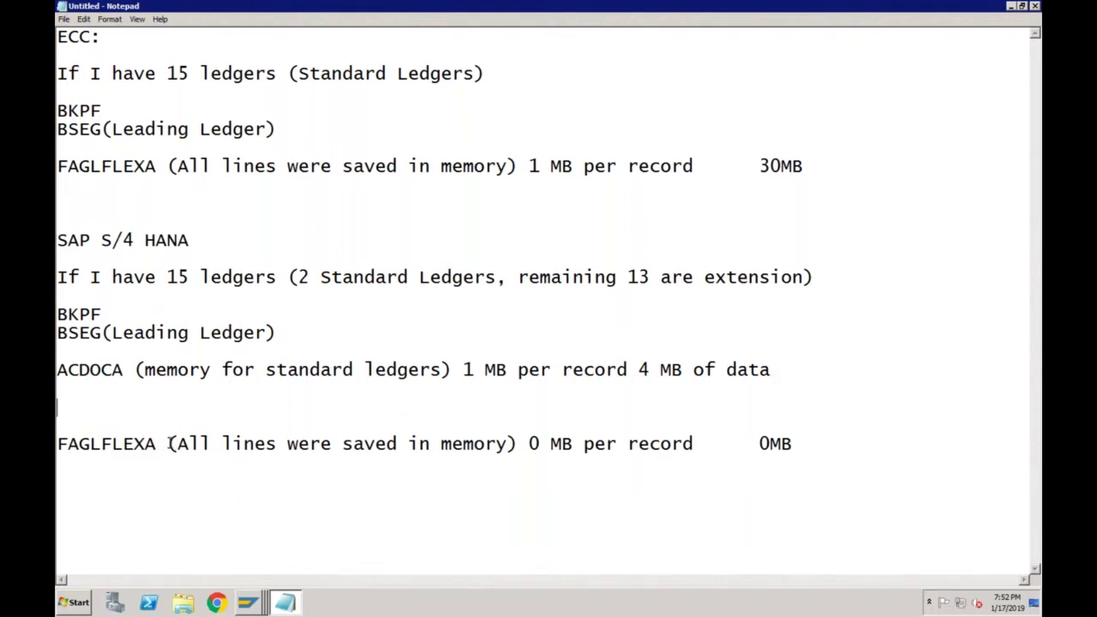
drag(168, 443, 345, 436)
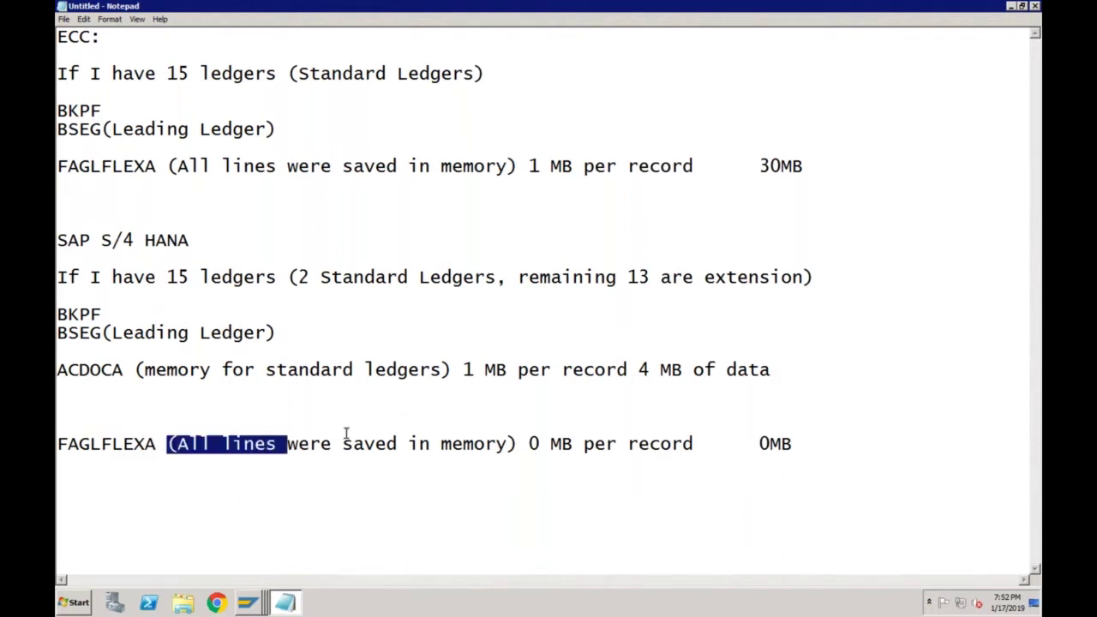
key(shift+Home)
drag(456, 439, 836, 443)
key(BackSpace)
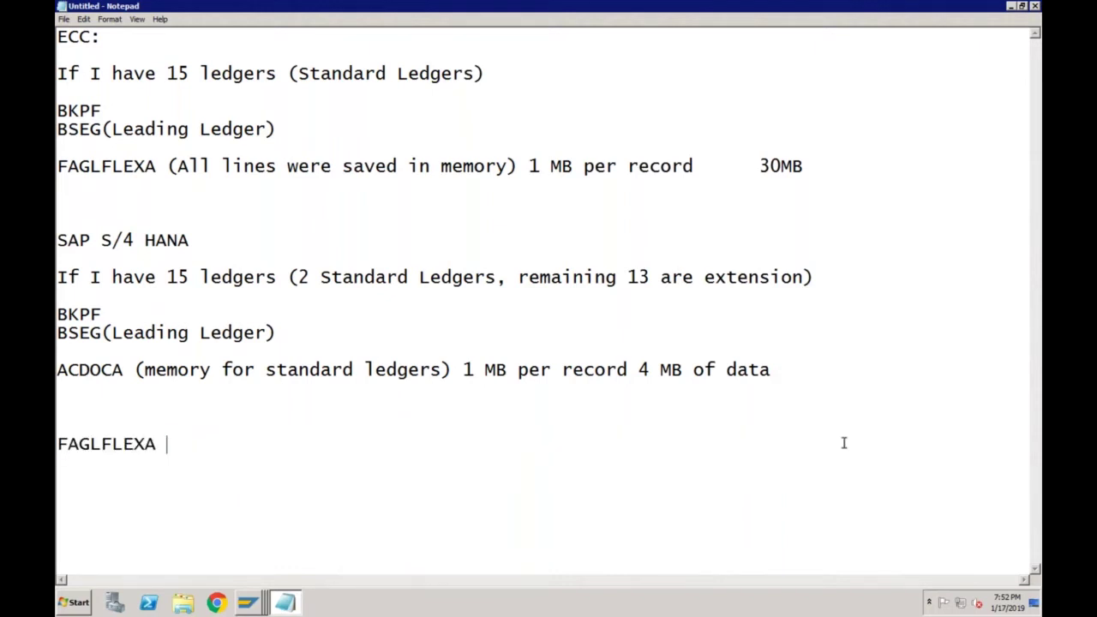
text(-------> FGV)
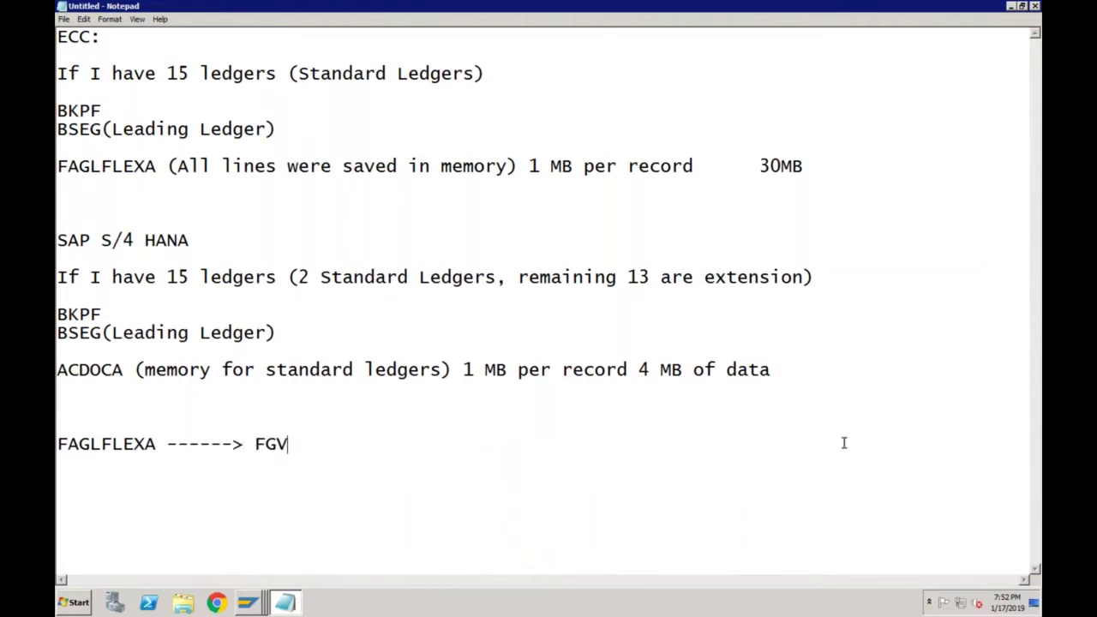
text(V)
key(BackSpace)
key(BackSpace)
text(LV------> ACDOC)
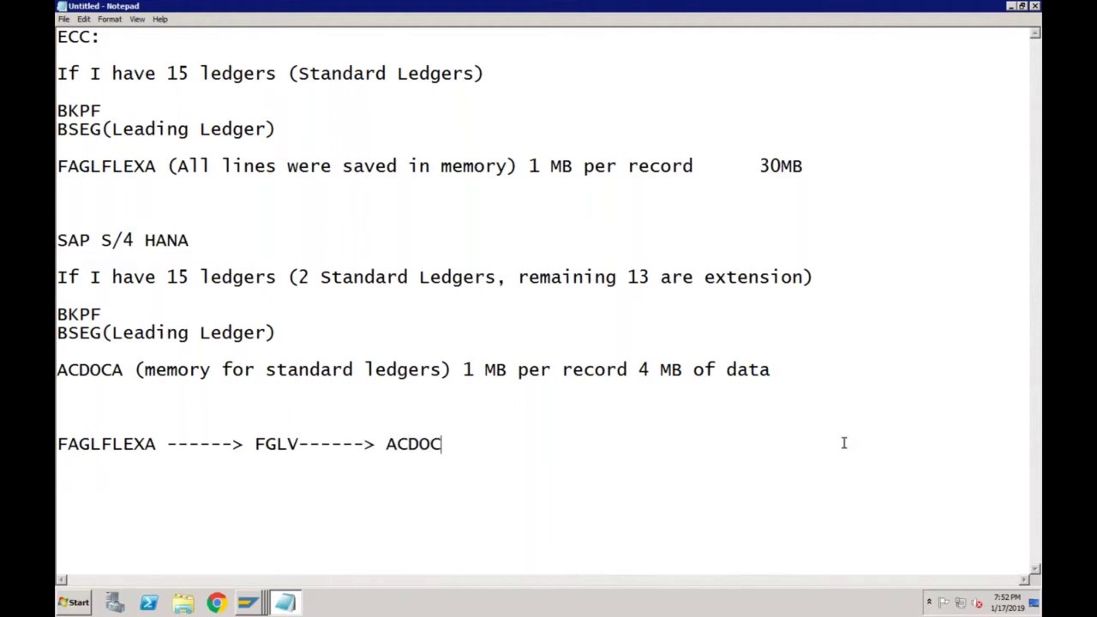
text(A)
- Highlight ACDOCA in the S/4 HANA notes and switch to SAP to view the ACDOCA table entries
click(473, 277)
click(122, 371)
drag(123, 371, 57, 375)
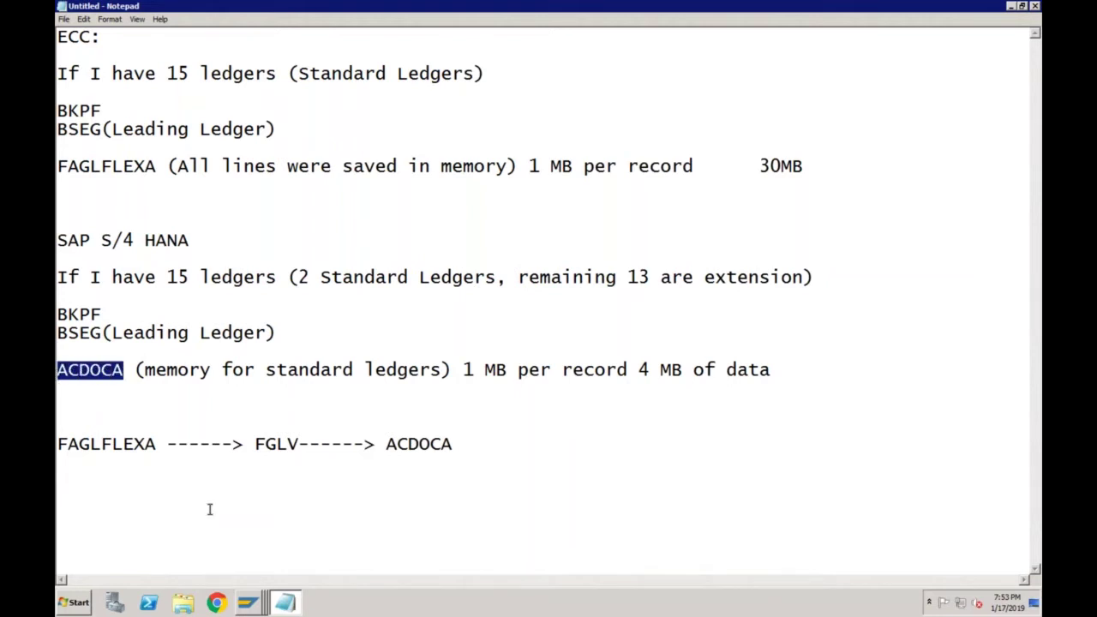
click(248, 605)
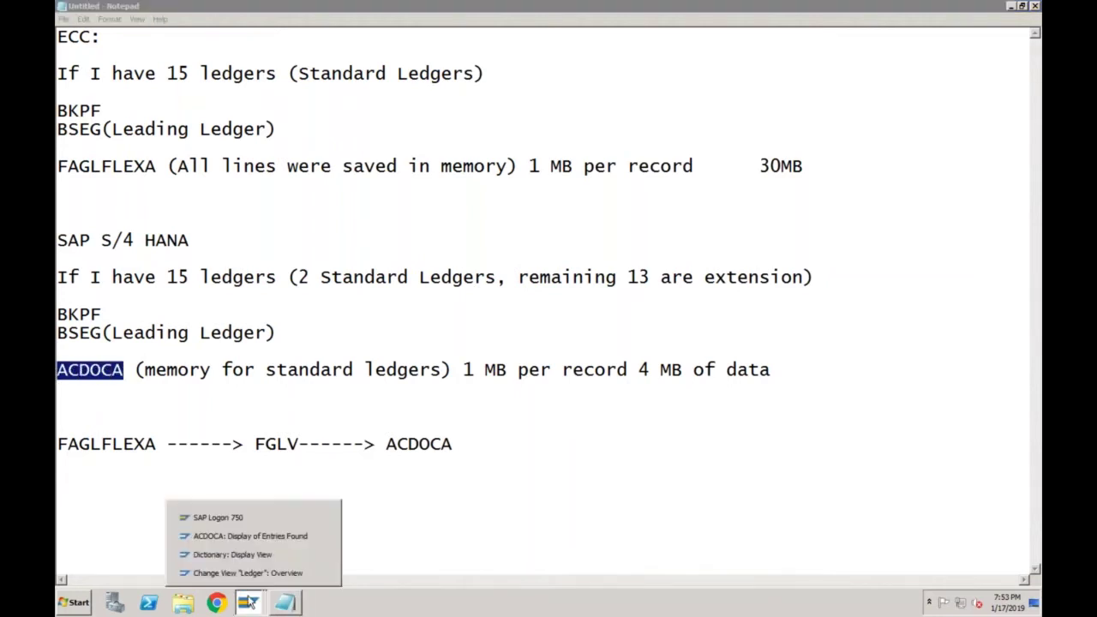
click(251, 532)
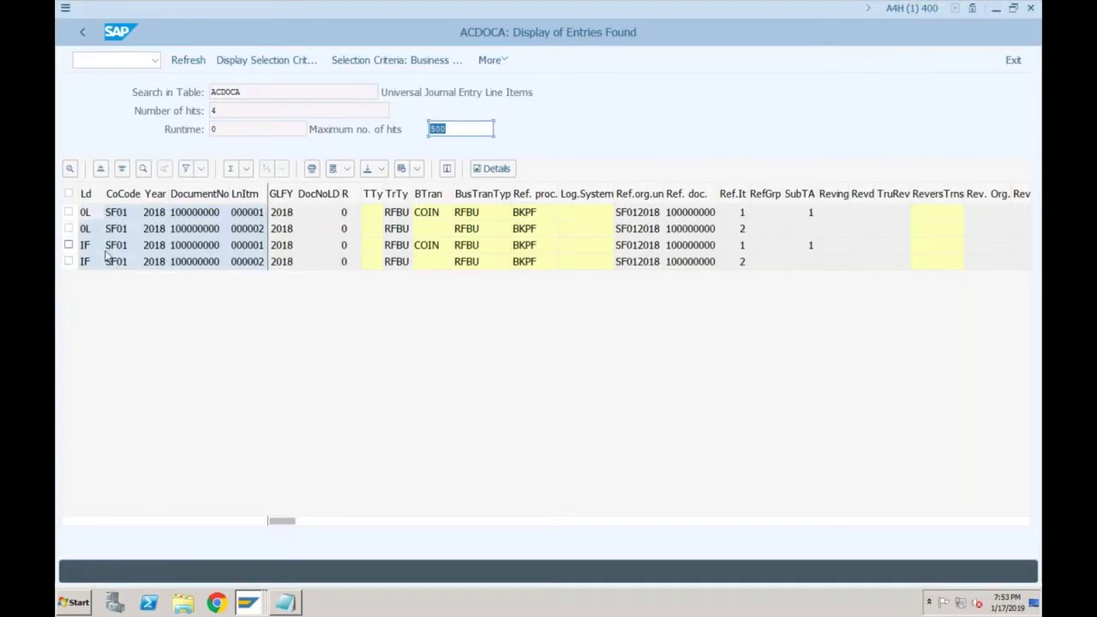
- Examine extension ledger B2 and its underlying ledger in the Ledger overview, and return to the Notepad notes
click(248, 602)
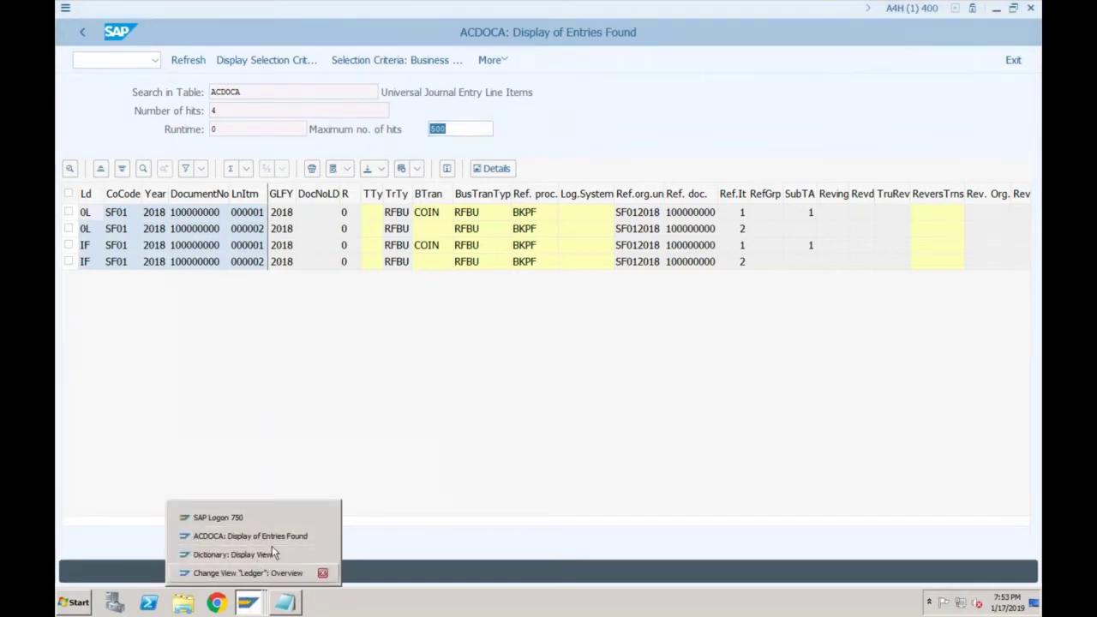
click(247, 572)
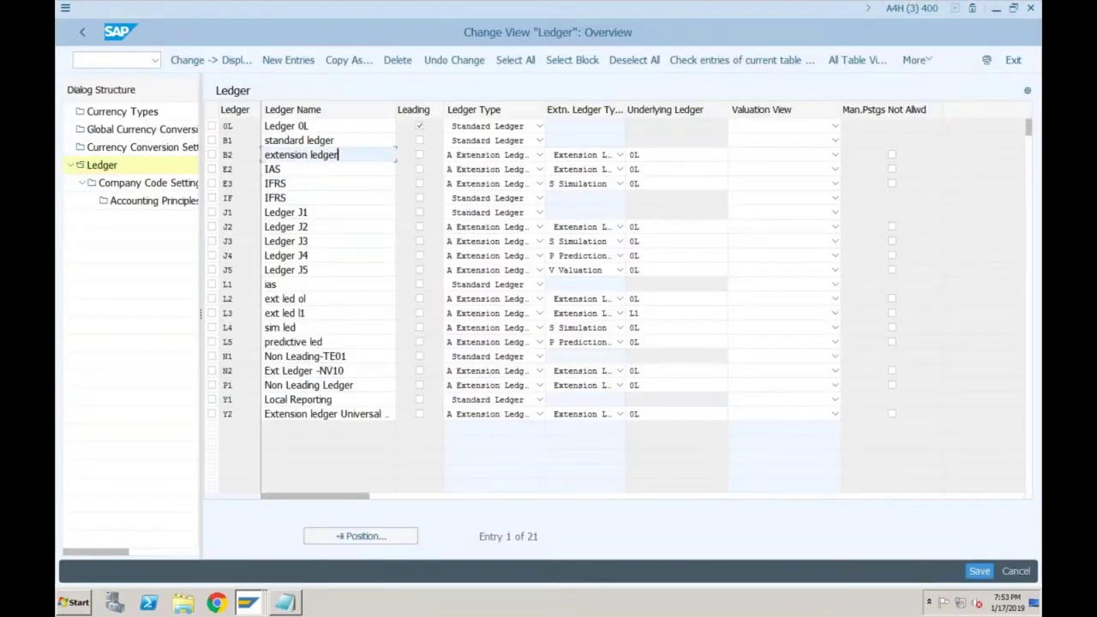
click(670, 150)
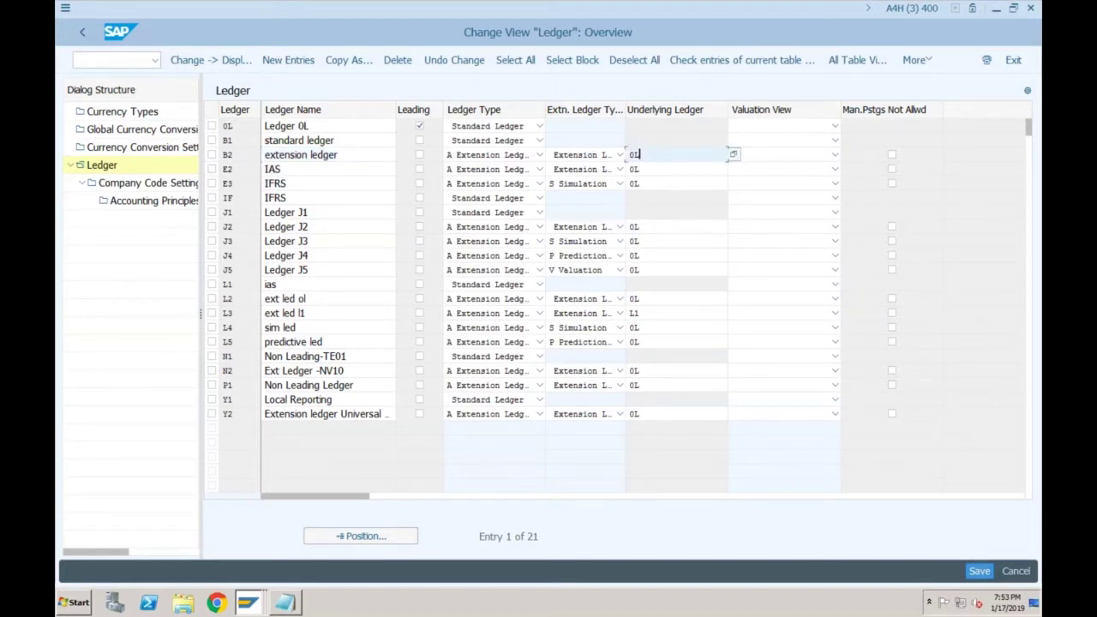
drag(640, 154, 627, 154)
click(227, 155)
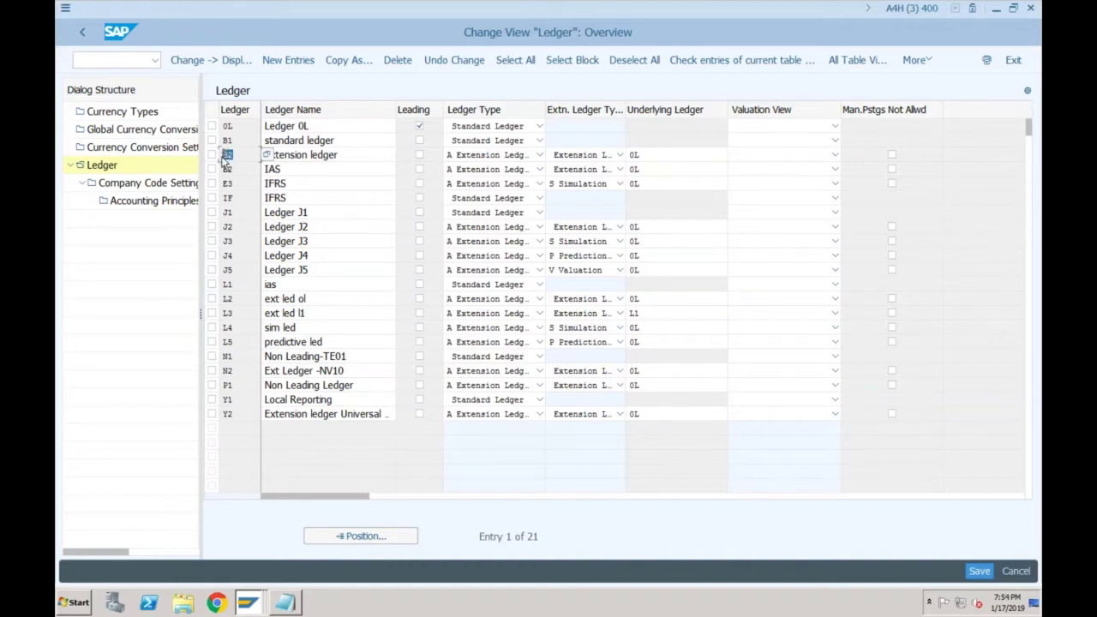
click(635, 155)
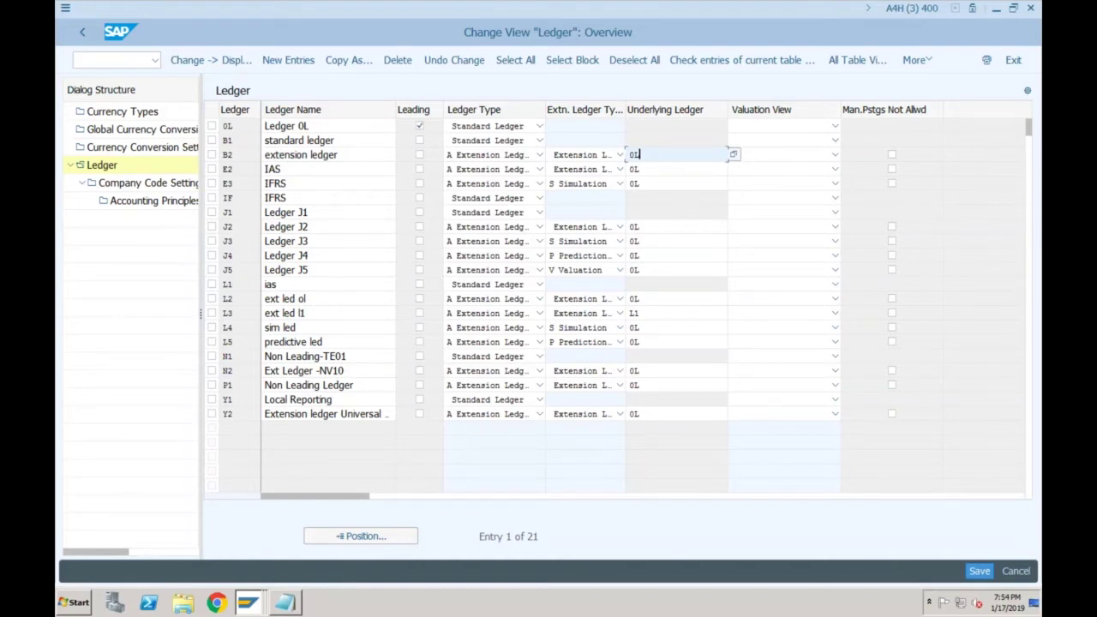
click(342, 152)
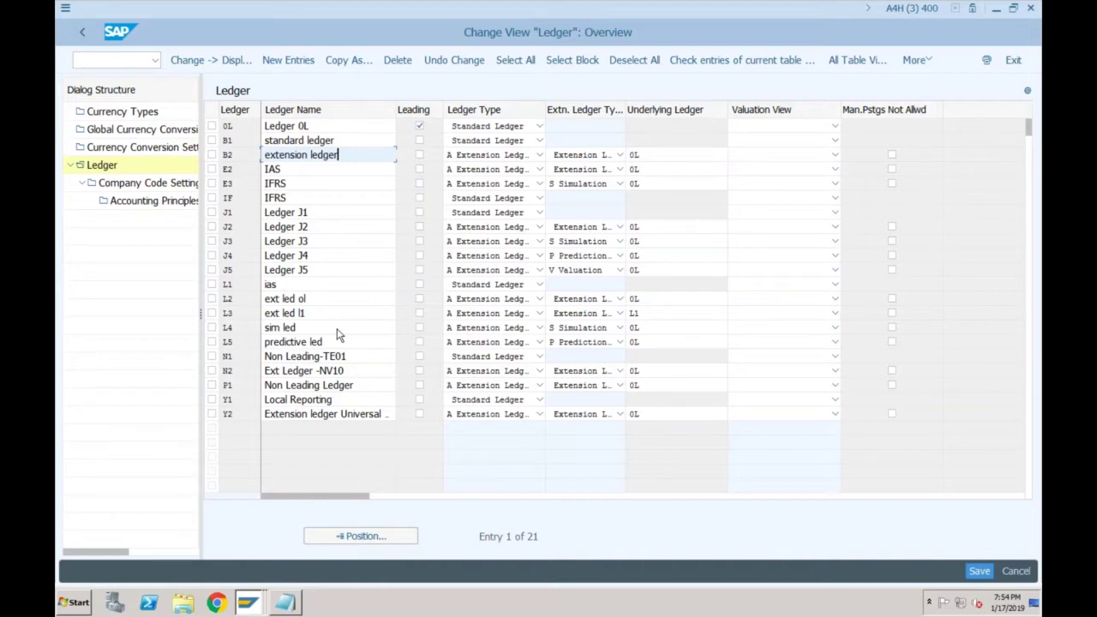
click(287, 604)
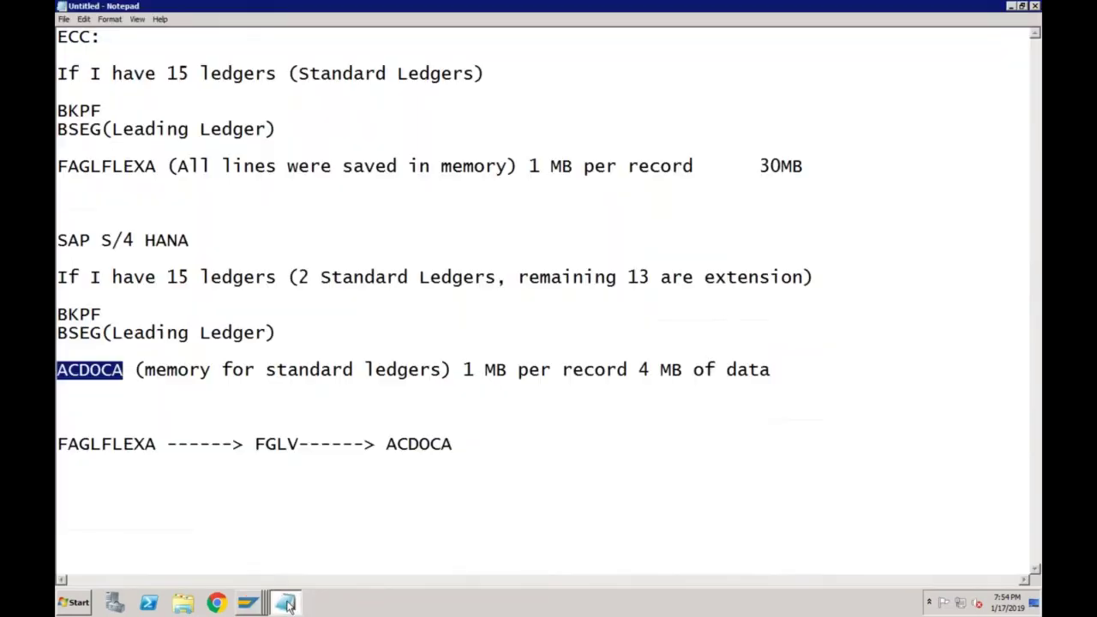
click(456, 446)
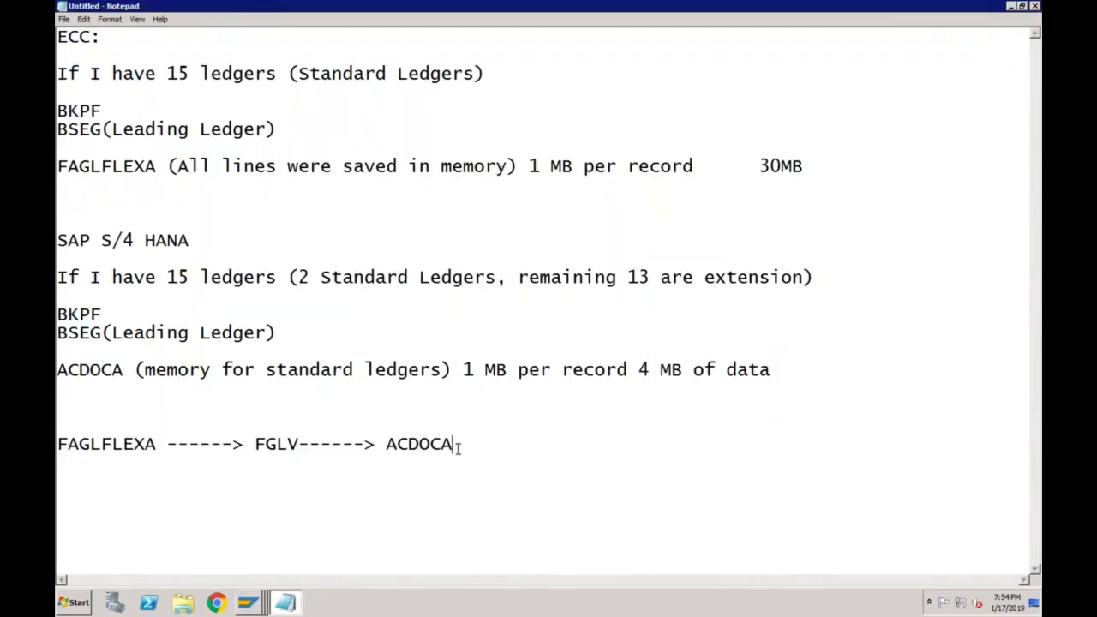
- Switch to SAP's ACDOCA entries display, open a new GUI window and exit the posting transaction's error dialog
click(248, 602)
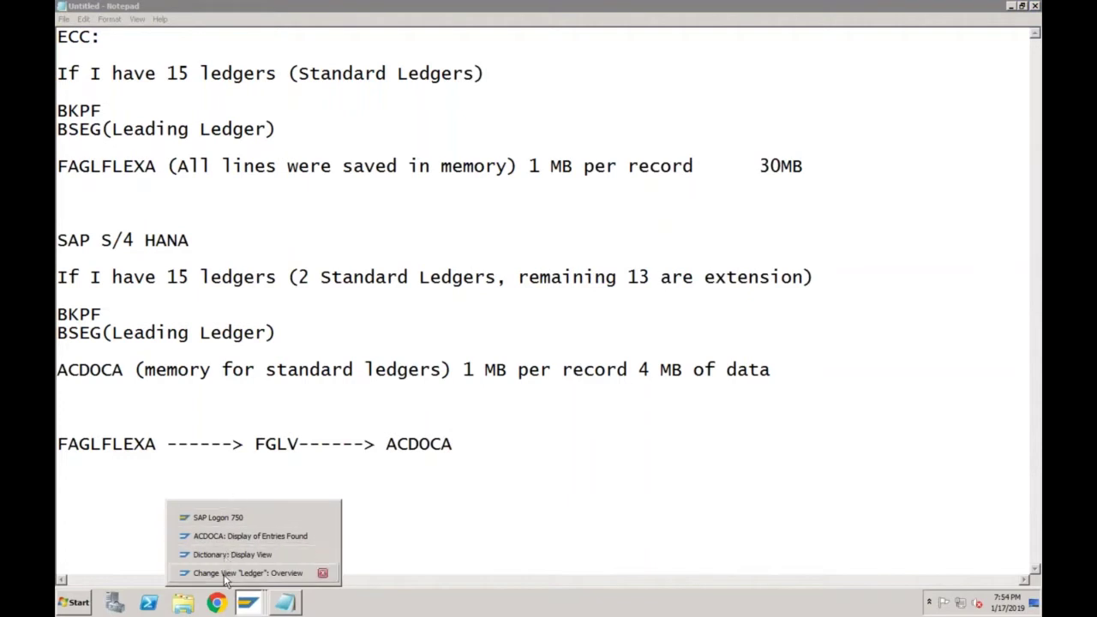
click(244, 536)
key(alt+space)
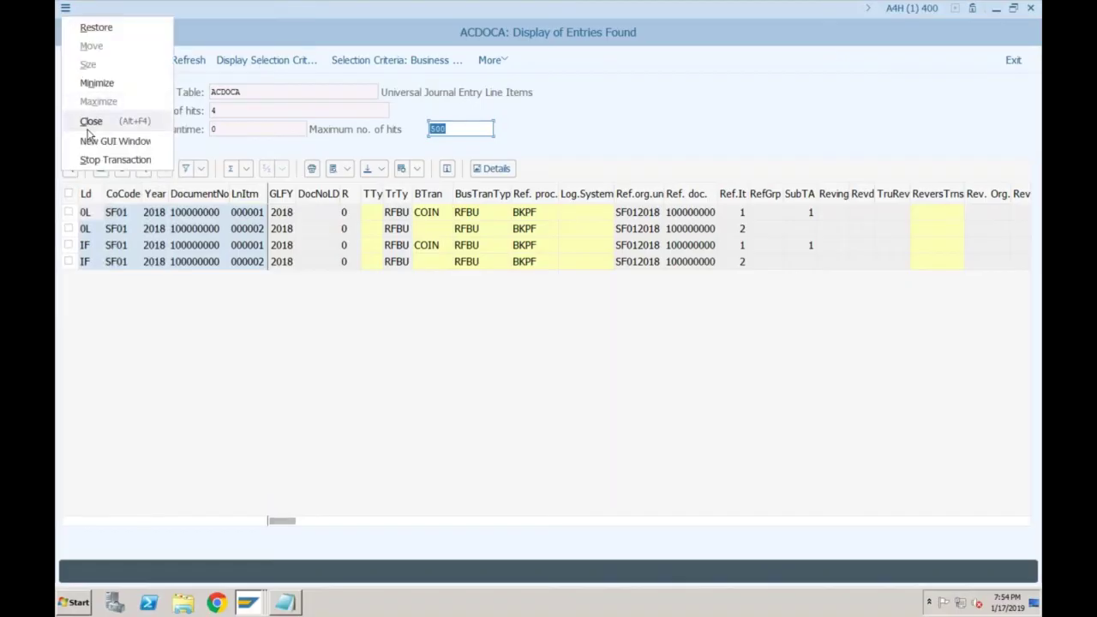
key(Escape)
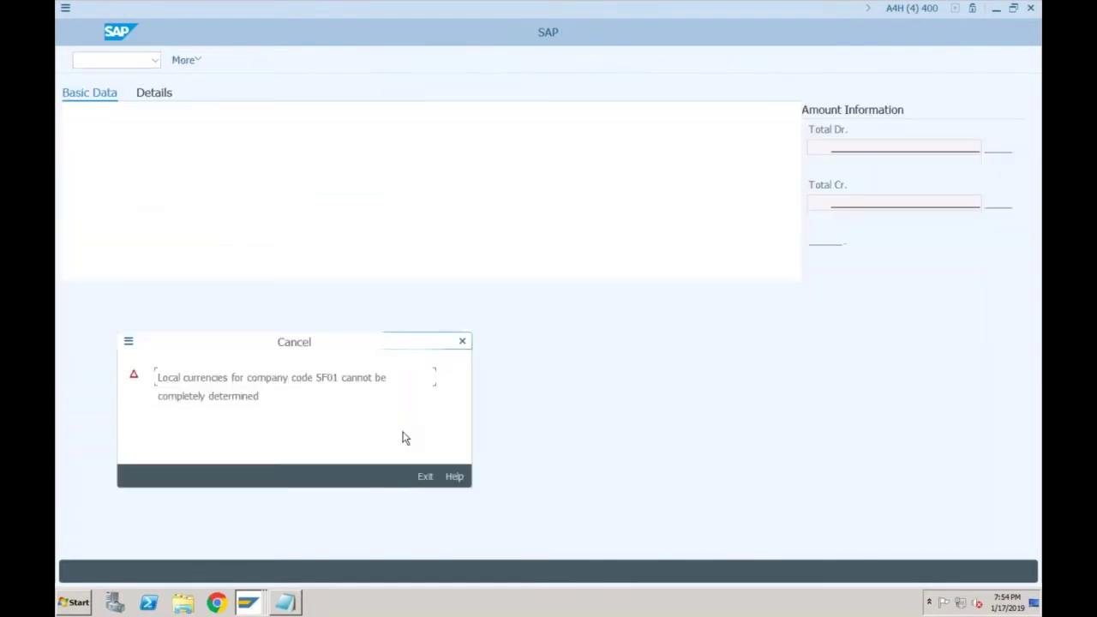
click(425, 477)
- Try to start transaction fb50 again from SAP Easy Access
text(fb)
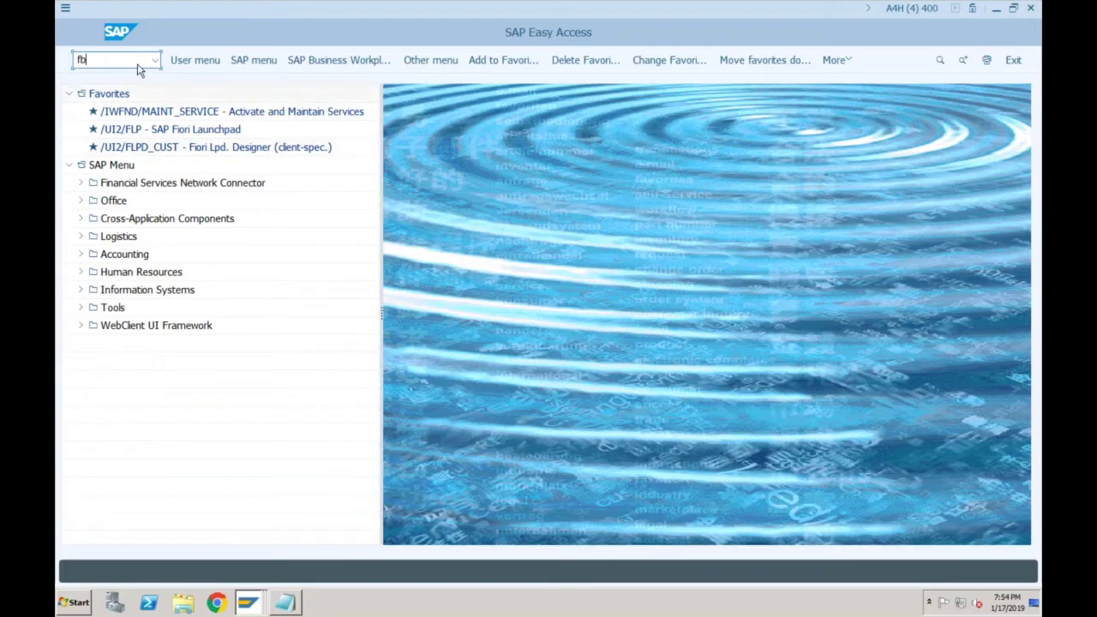
text(50)
key(Return)
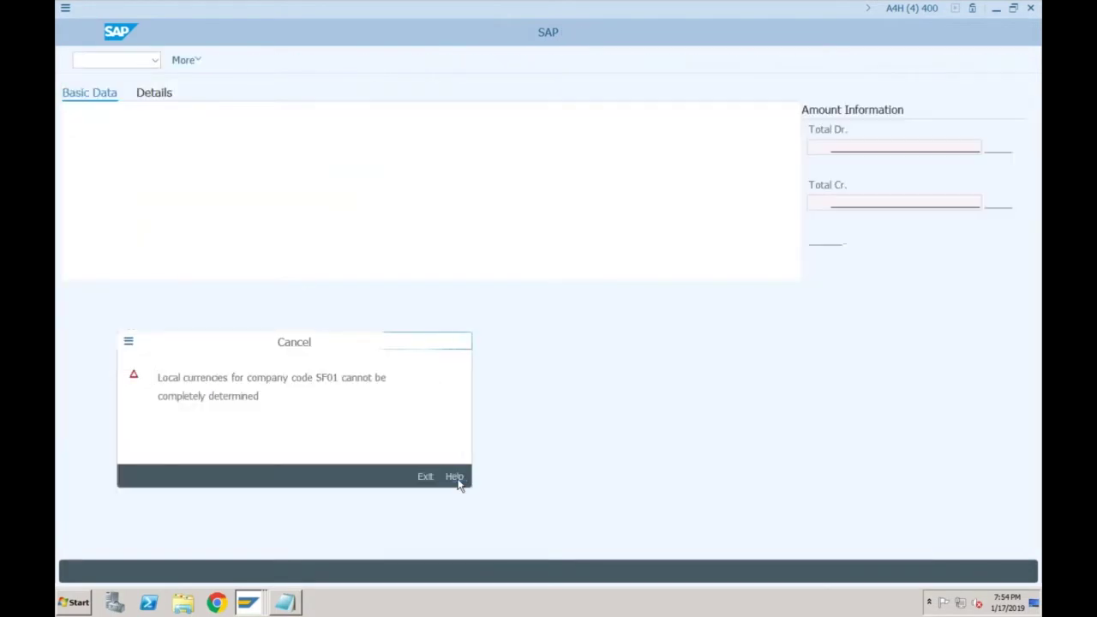
- View the detailed help for the company code SF01 local currency error and exit the transaction
key(F1)
click(640, 205)
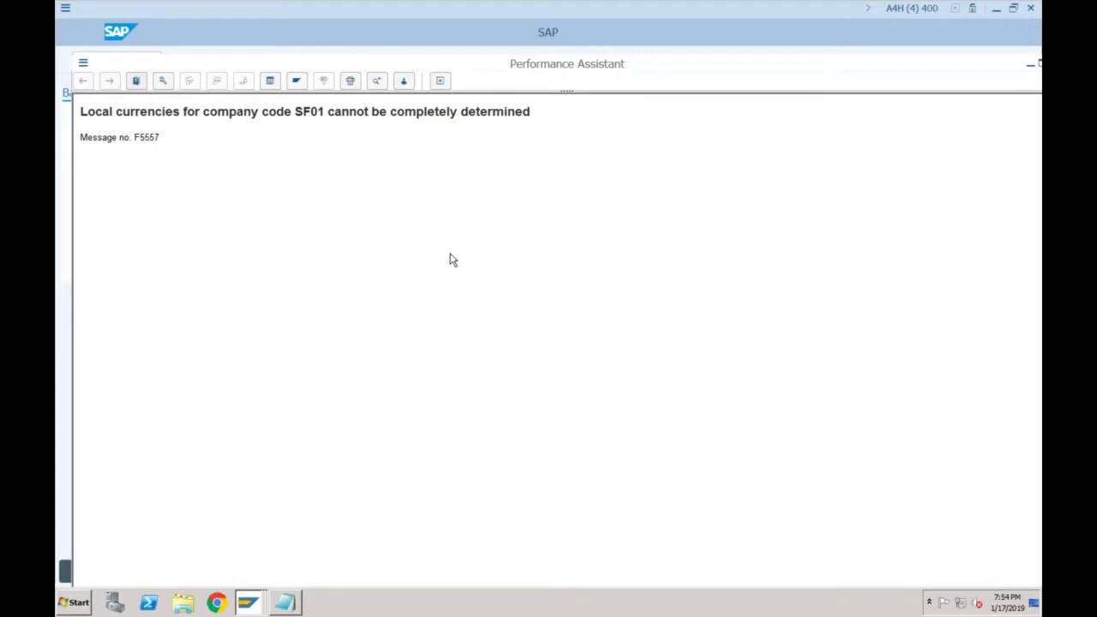
click(440, 81)
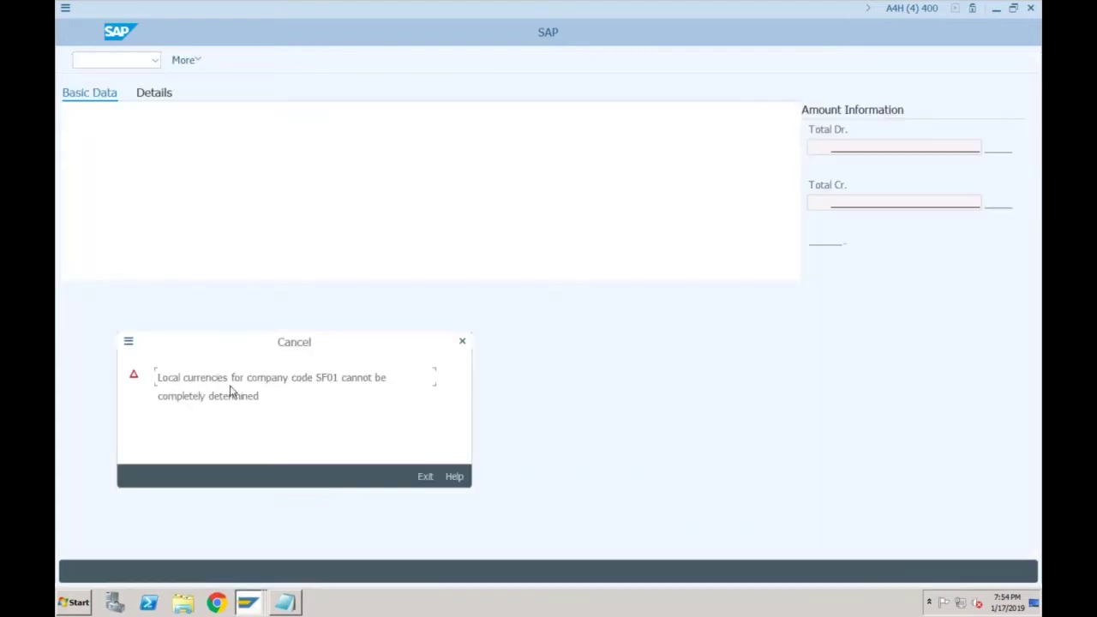
click(435, 482)
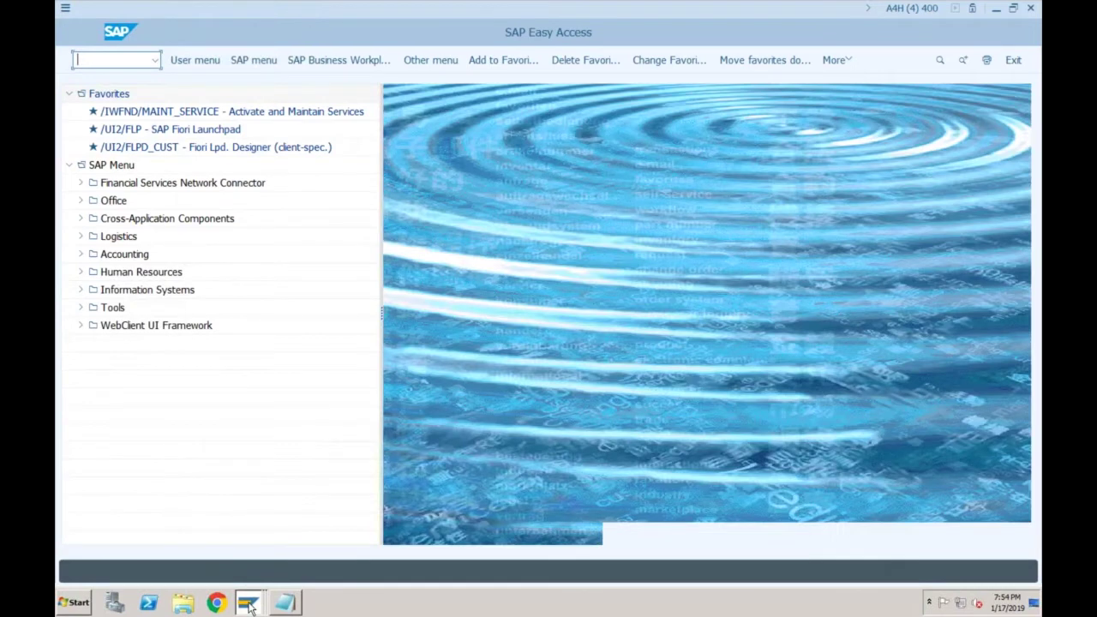
- Switch to the Ledger overview, select leading ledger 0L, open its company code settings and dismiss the consistency check messages
click(248, 605)
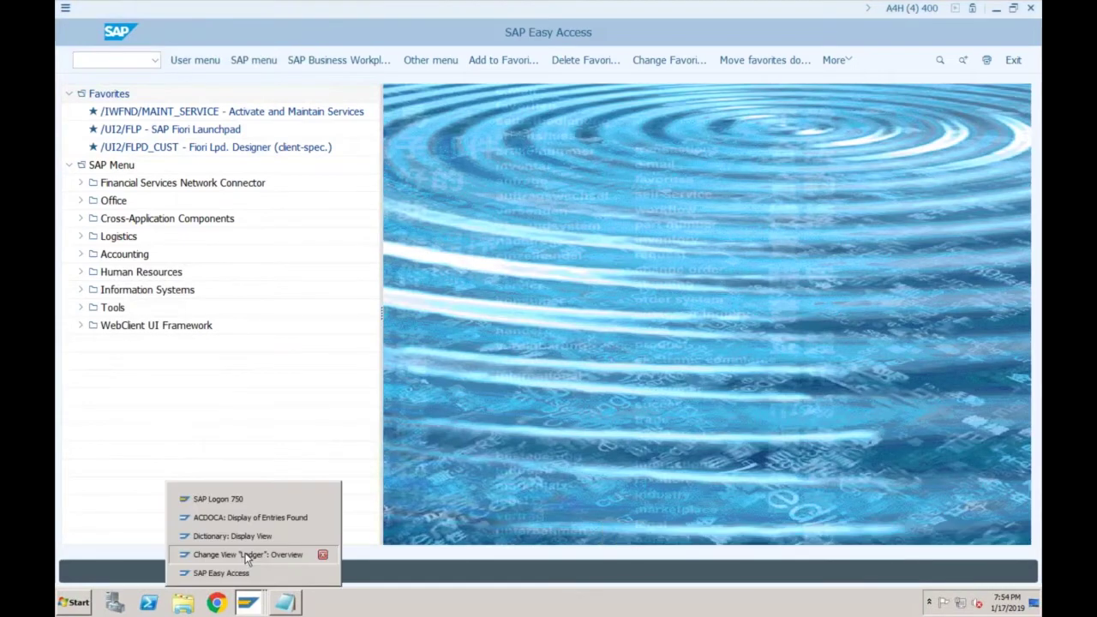
click(249, 554)
click(212, 127)
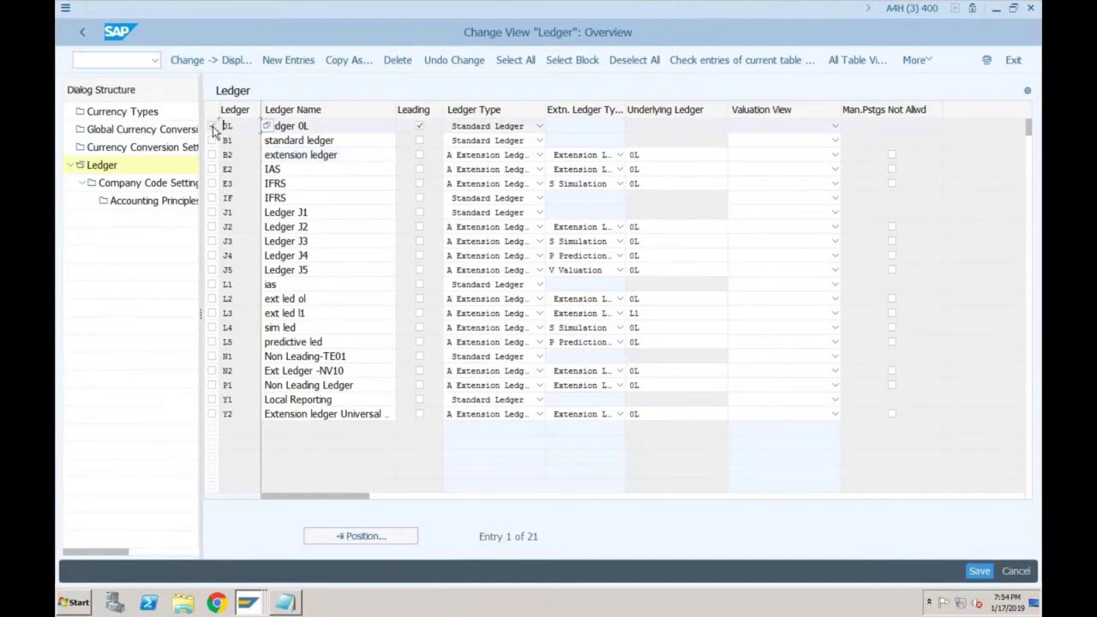
double_click(165, 184)
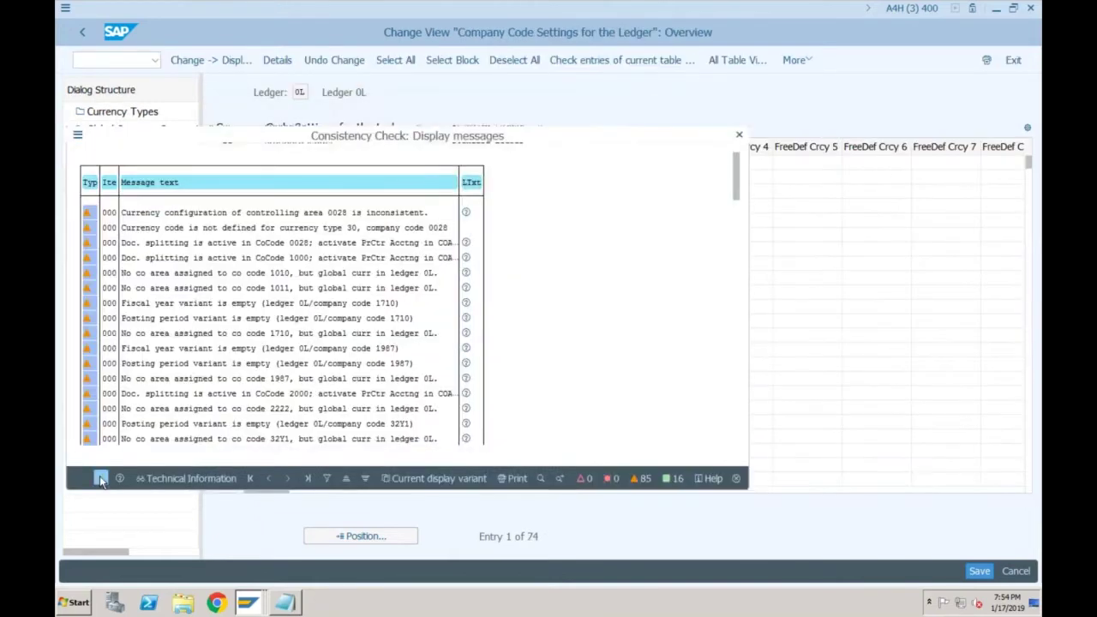
click(99, 476)
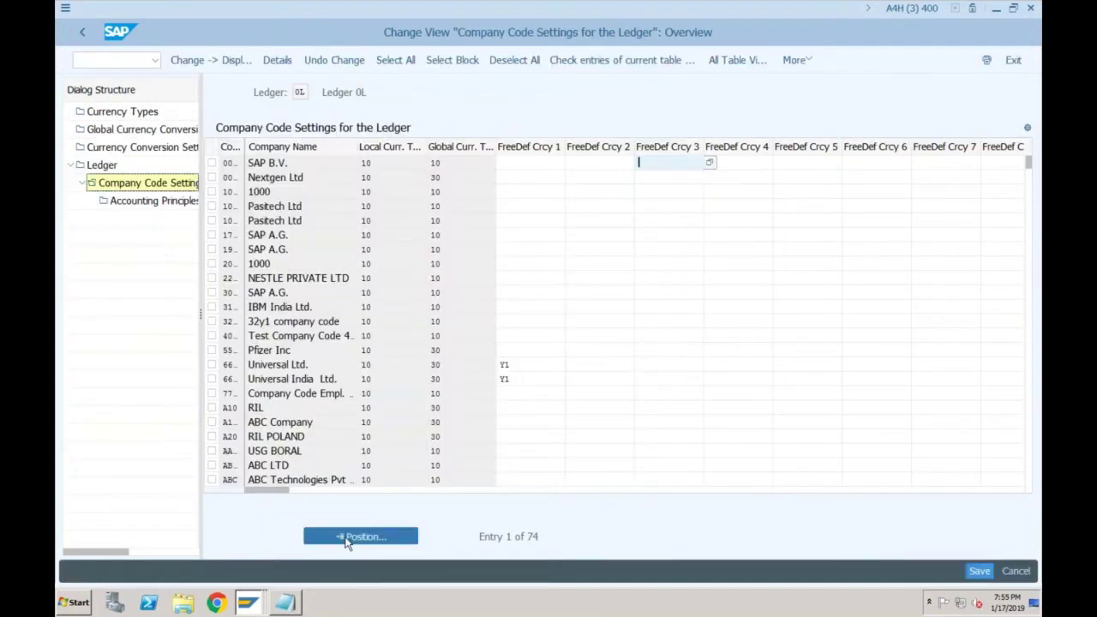
- Find company code SF01 in the ledger 0L settings, view its details and close the consistency check message
click(360, 536)
text(sf01)
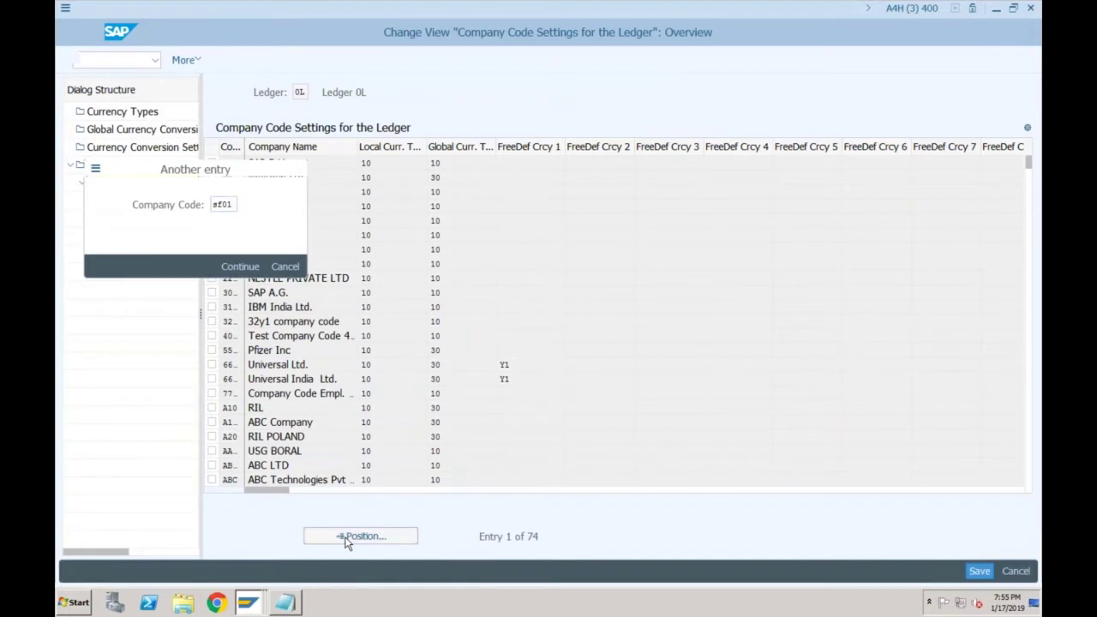
key(Return)
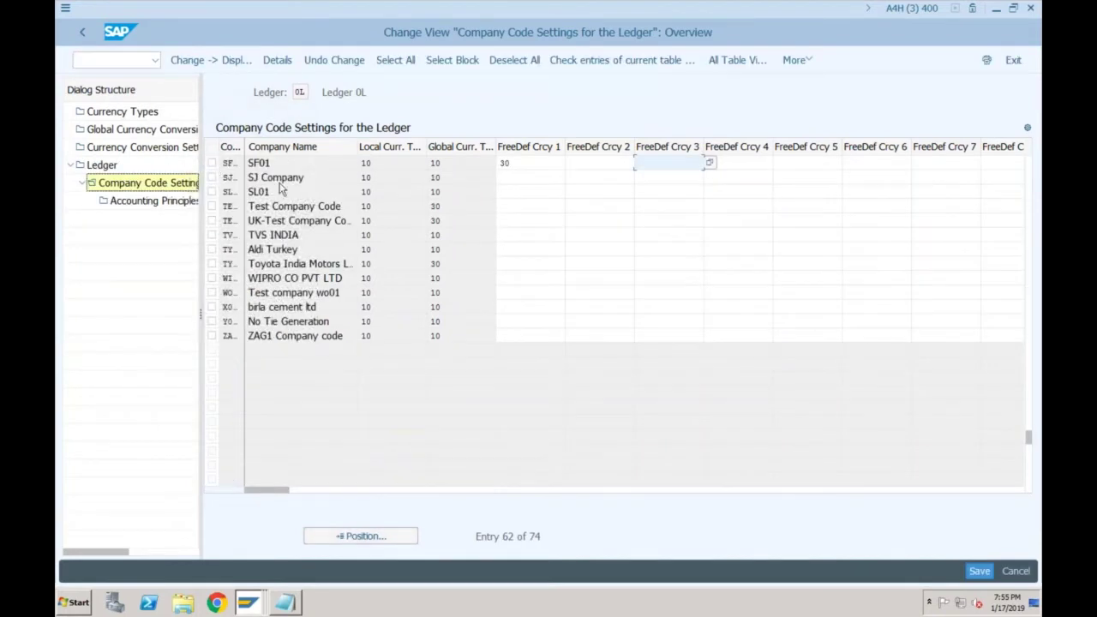
key(Return)
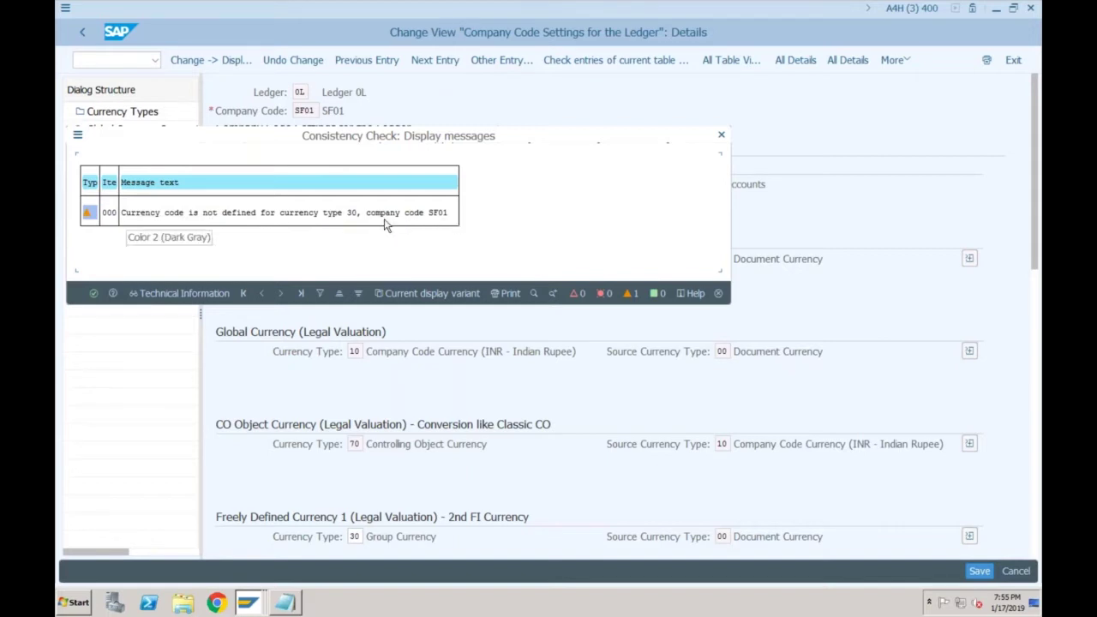
click(92, 293)
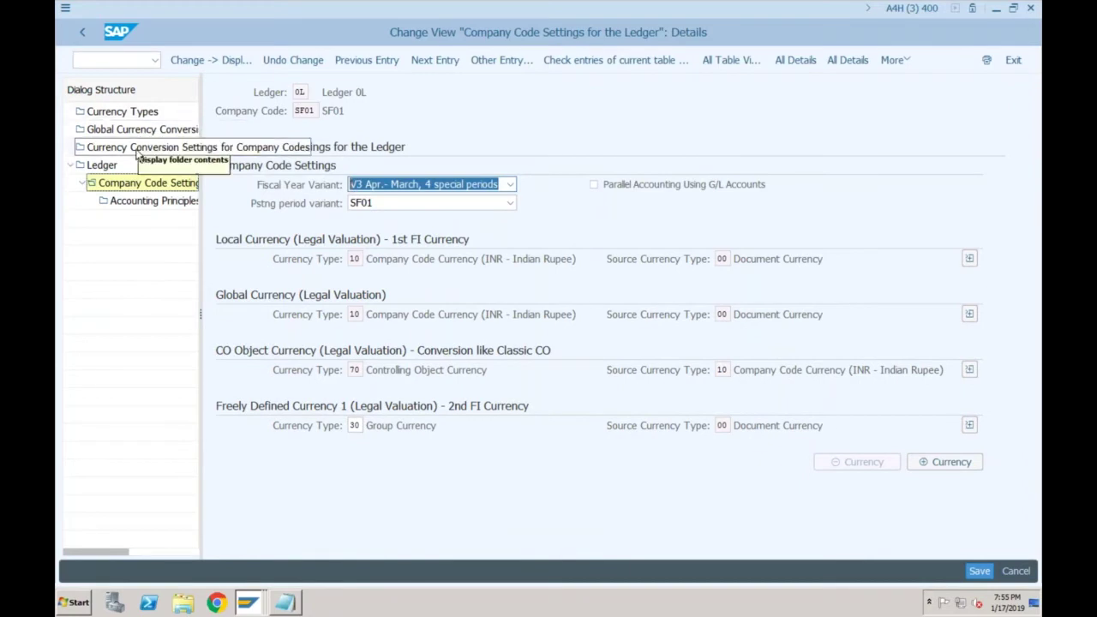
- Start a new currency conversion entry for company code SF01 with currency type 30, currency INR and source currency type 00
click(138, 148)
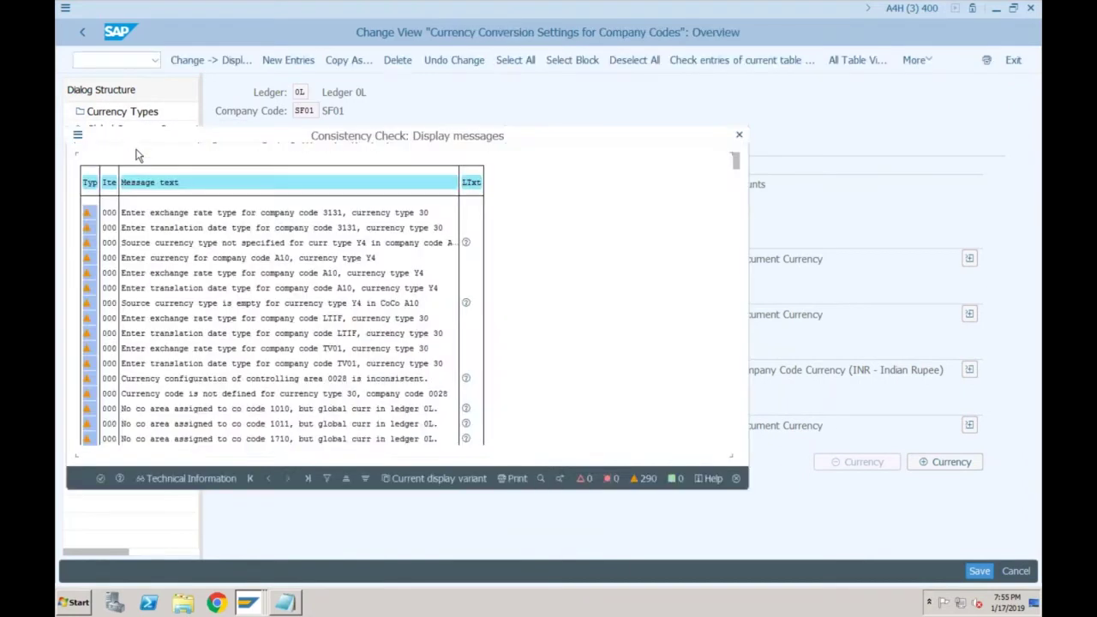
click(100, 478)
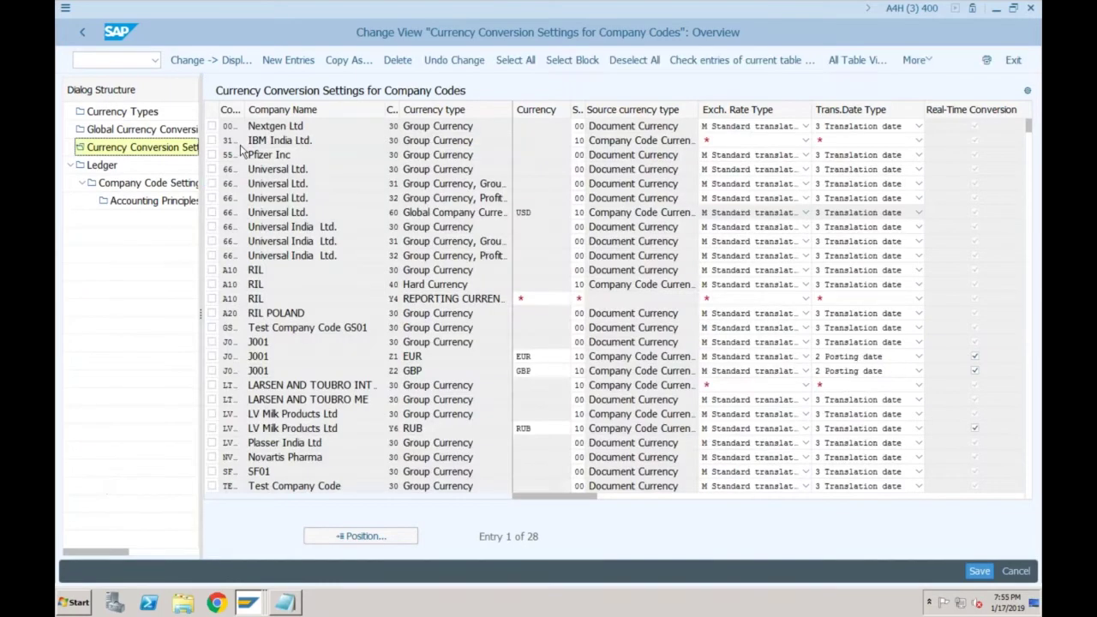
key(F5)
text(inr)
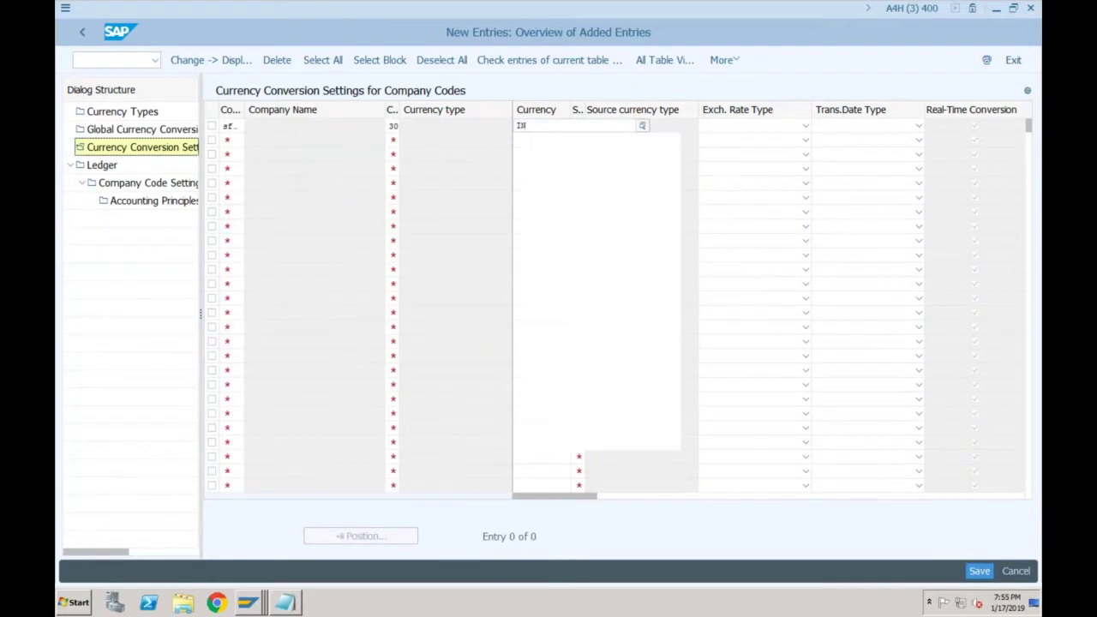
click(403, 139)
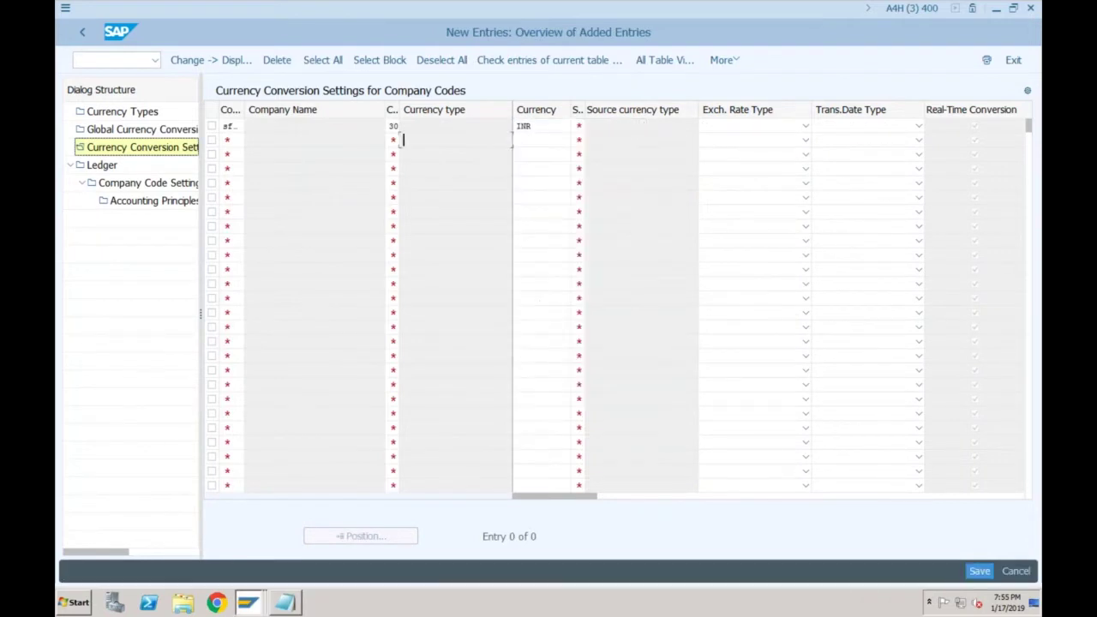
click(589, 128)
key(F4)
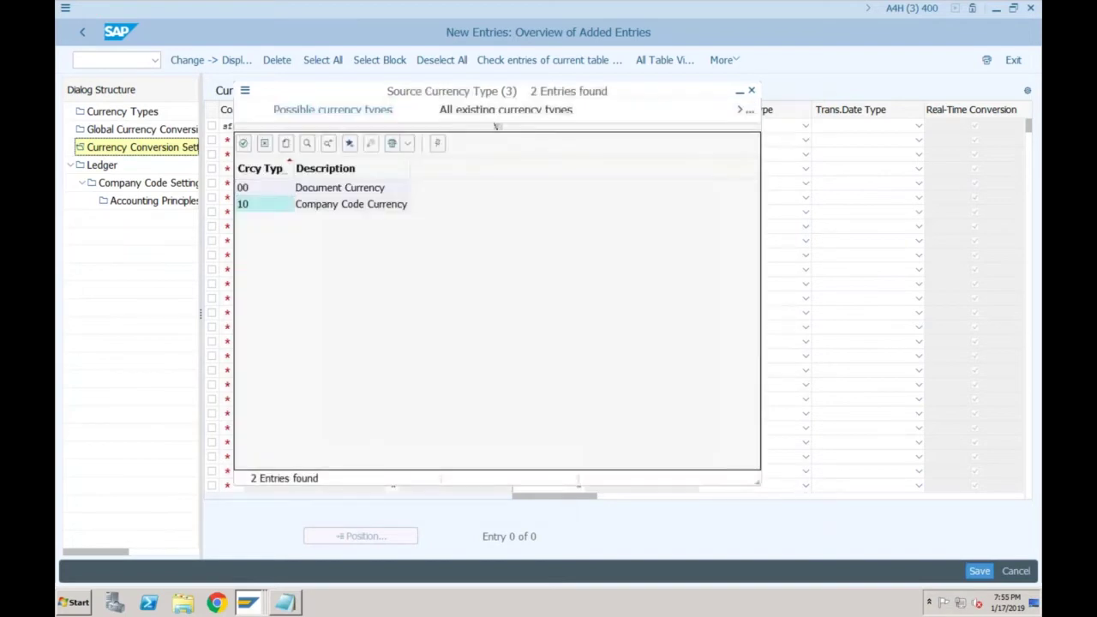
double_click(377, 205)
- Set the SF01 entry's exchange rate type to M and translation date type to 3 Translation date, and try to save it
click(703, 126)
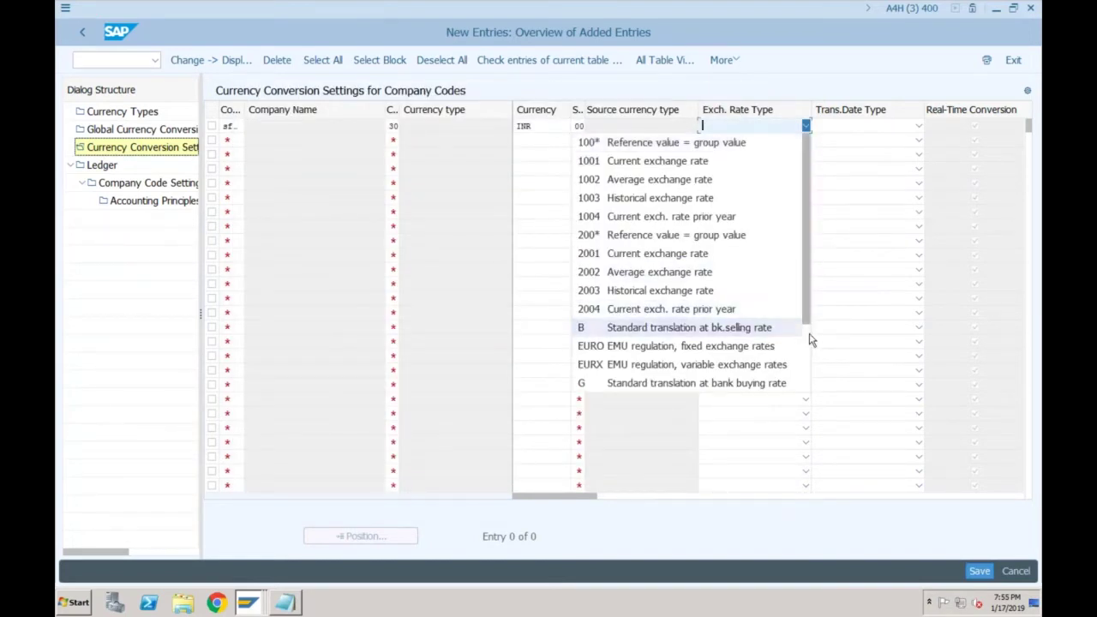
scroll(743, 317, down, 2)
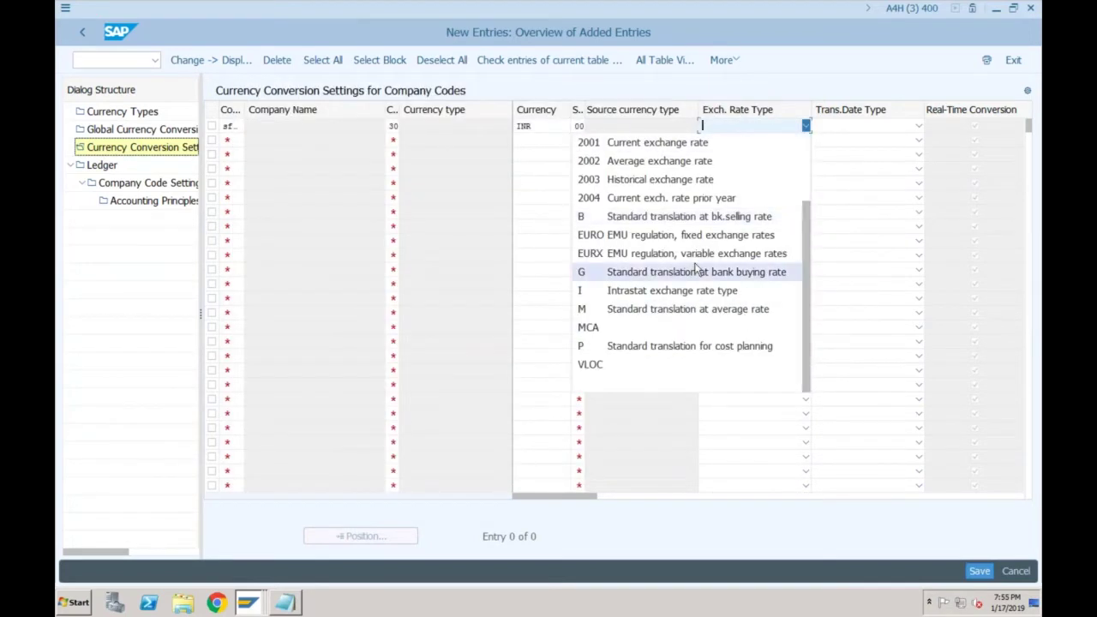
click(685, 308)
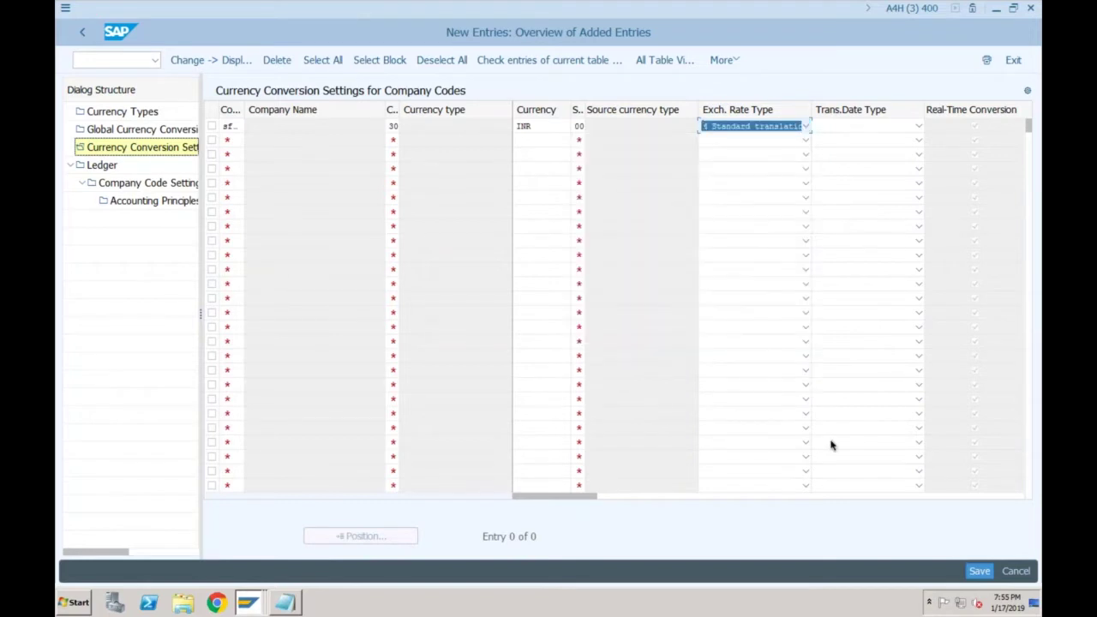
click(917, 128)
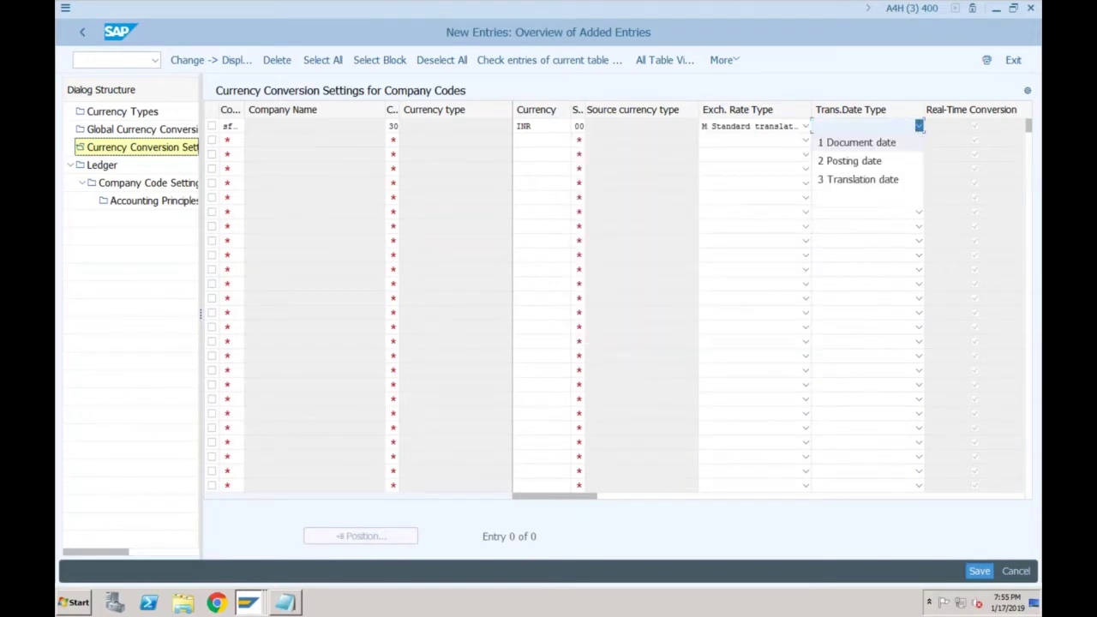
click(888, 178)
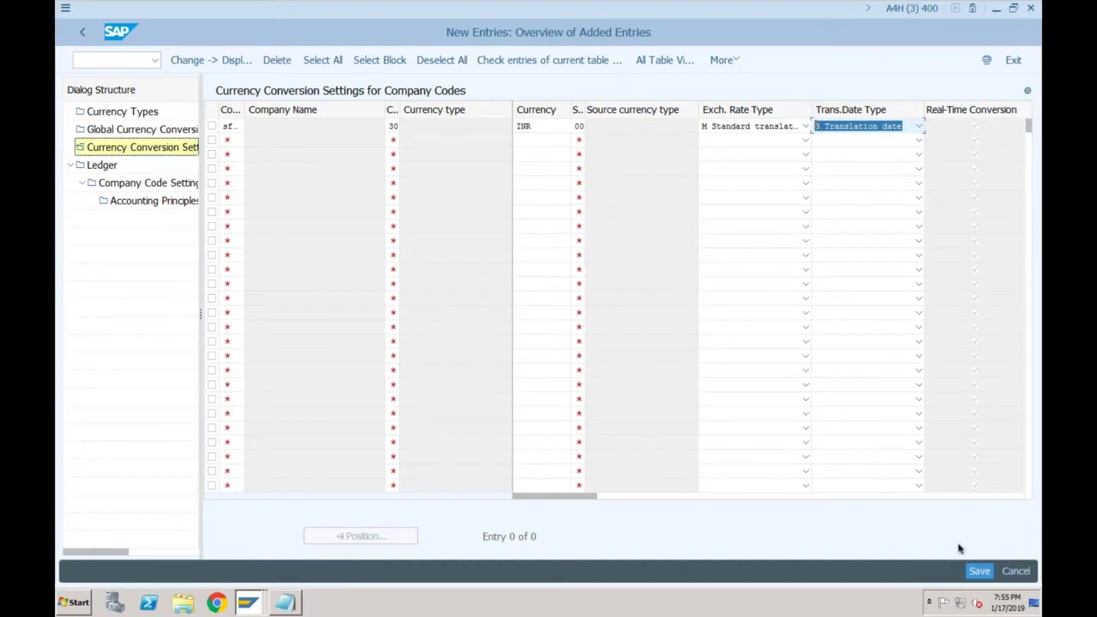
click(979, 571)
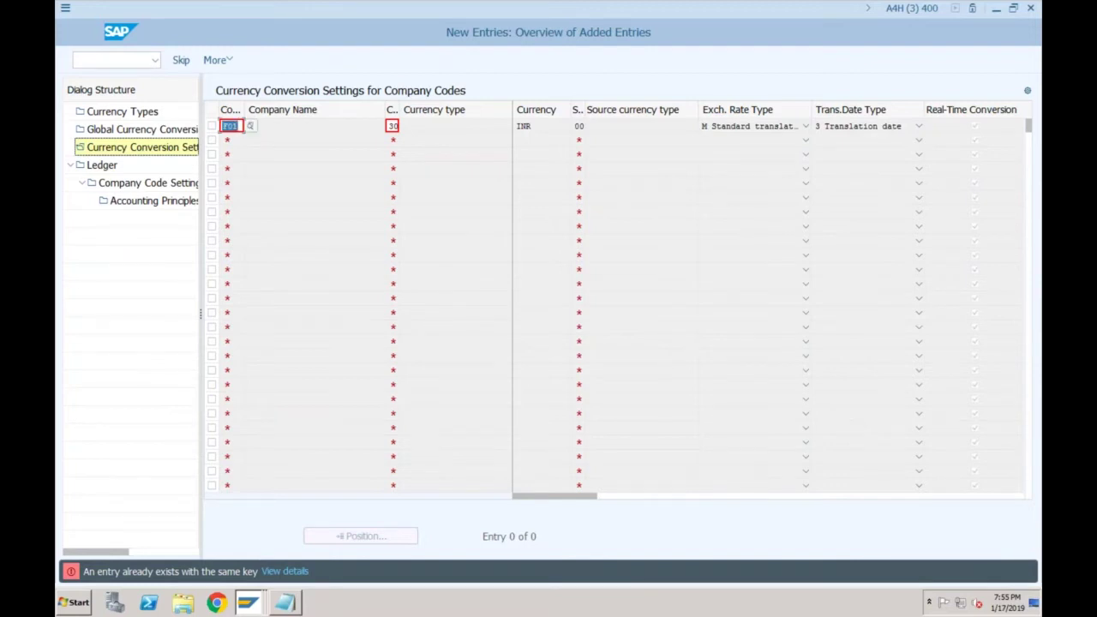
- Clear the duplicate entry's company code, abandon the new entry and go to the Customizing: Execute Project screen
key(Delete)
key(Return)
click(95, 60)
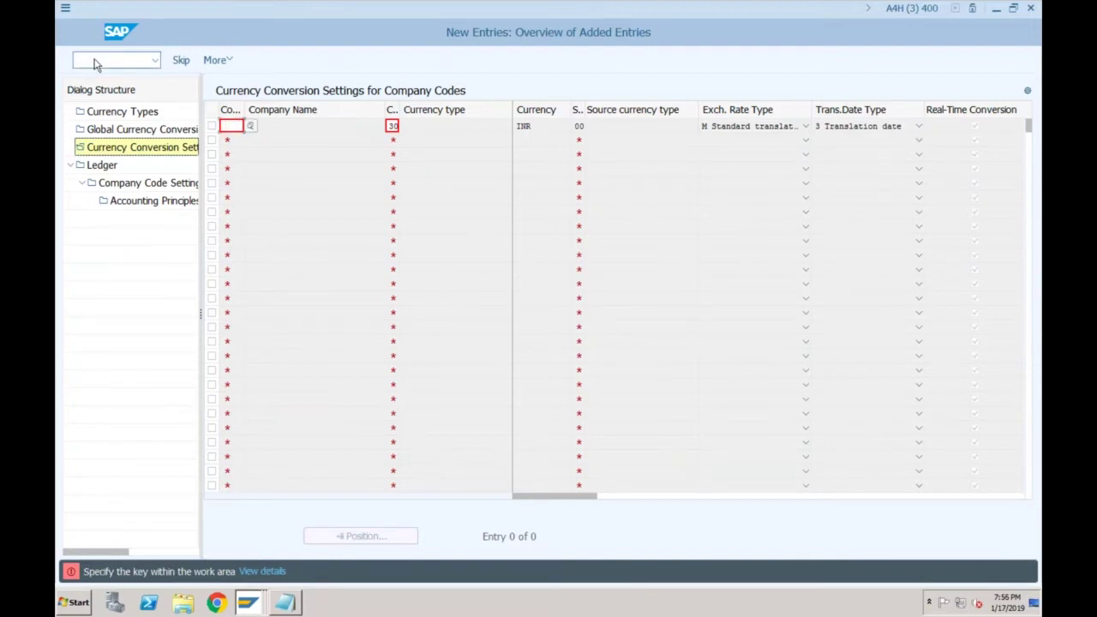
text(/n)
key(Return)
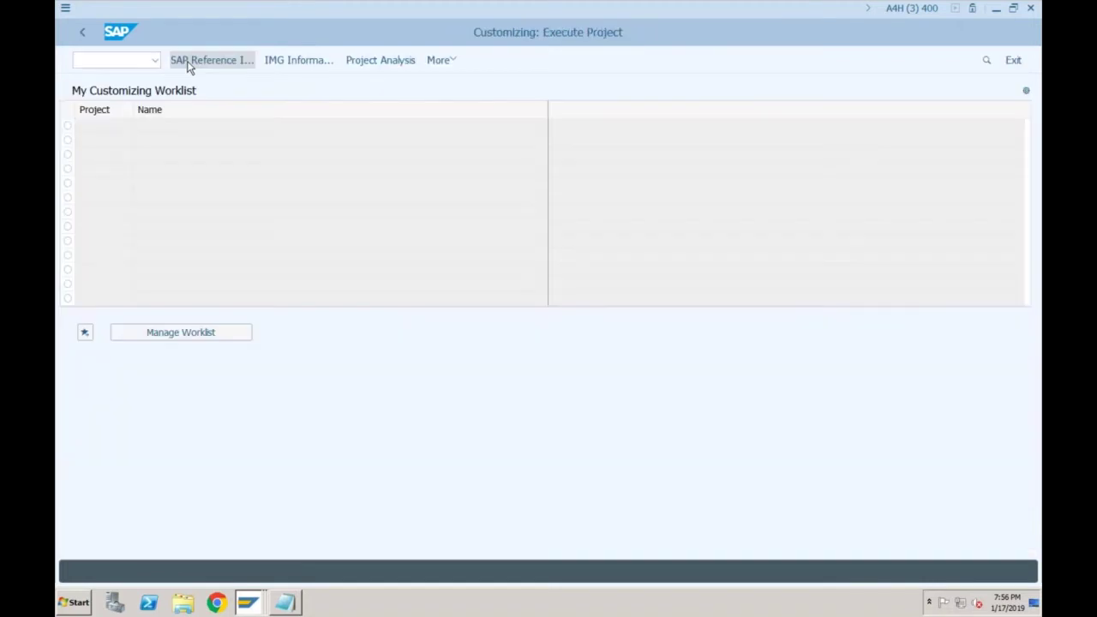
- In the SAP Reference IMG, open the ledger settings under Financial Accounting Global Settings > Ledgers > Ledger and dismiss the consistency check messages
click(190, 65)
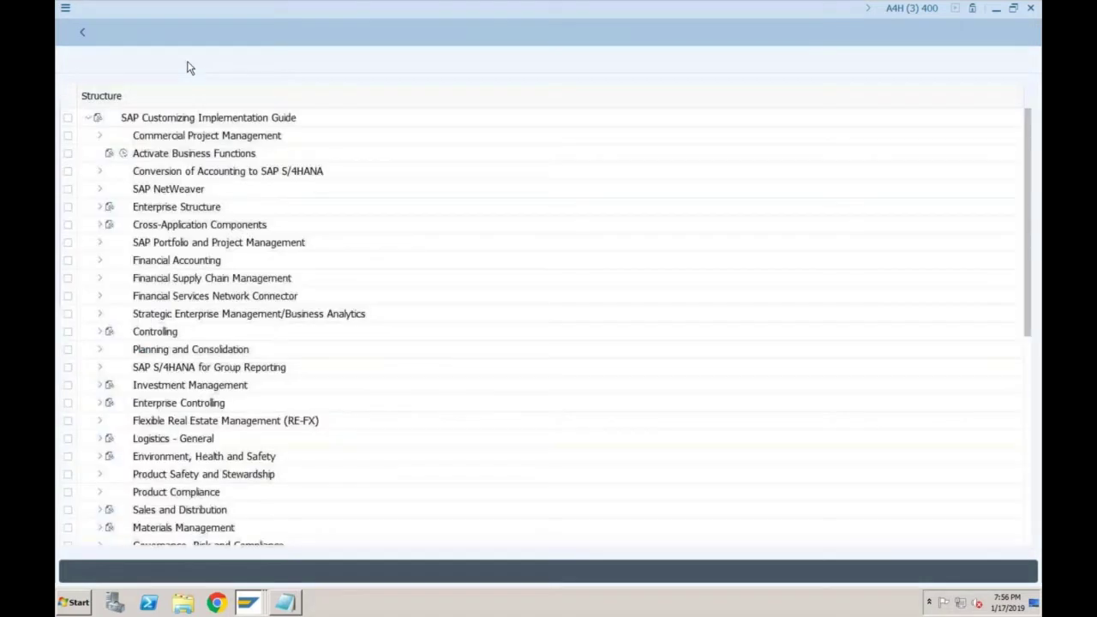
click(100, 261)
click(111, 278)
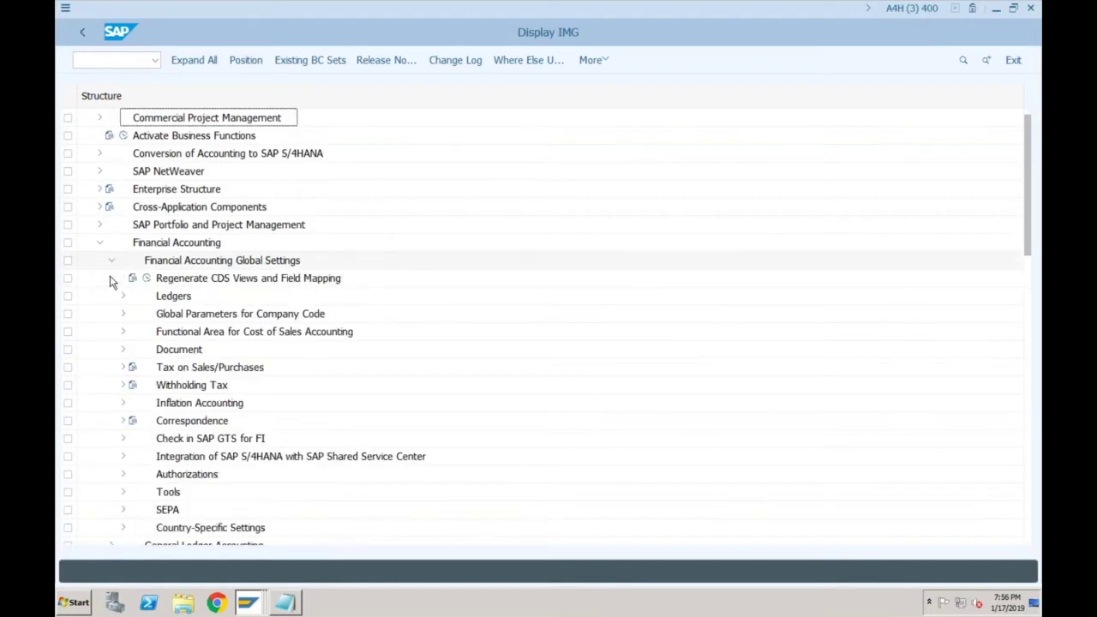
click(123, 295)
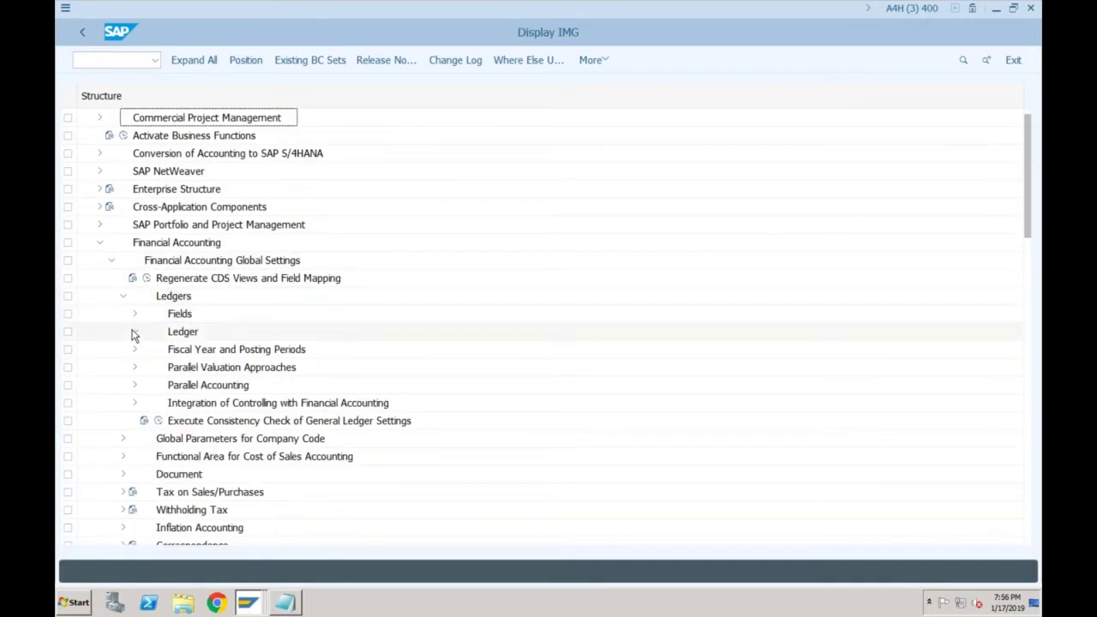
click(135, 331)
click(169, 349)
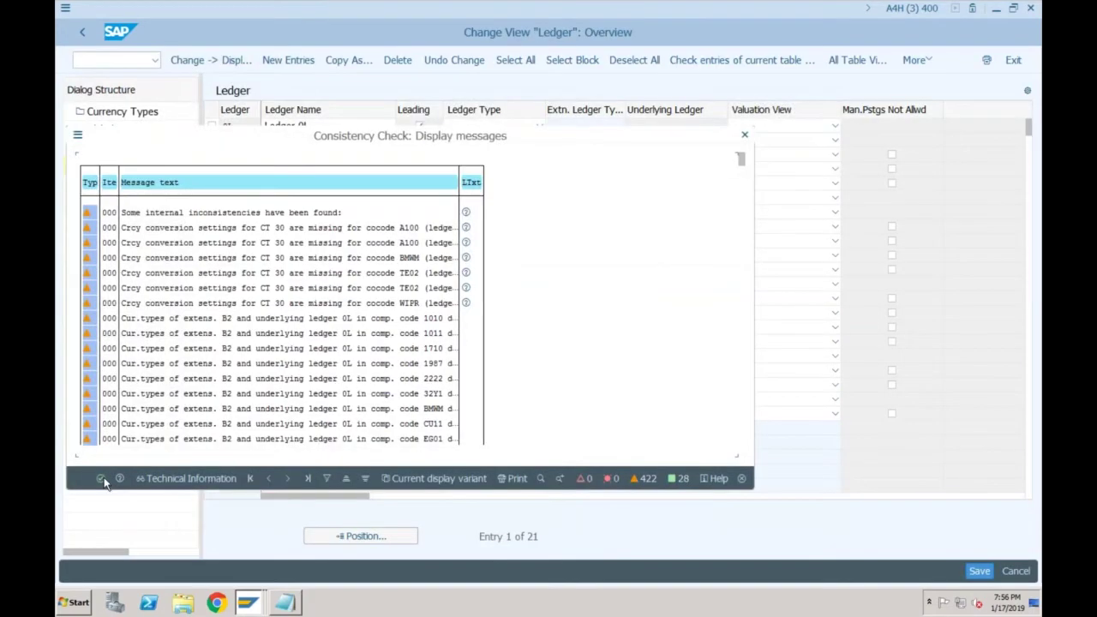
click(101, 478)
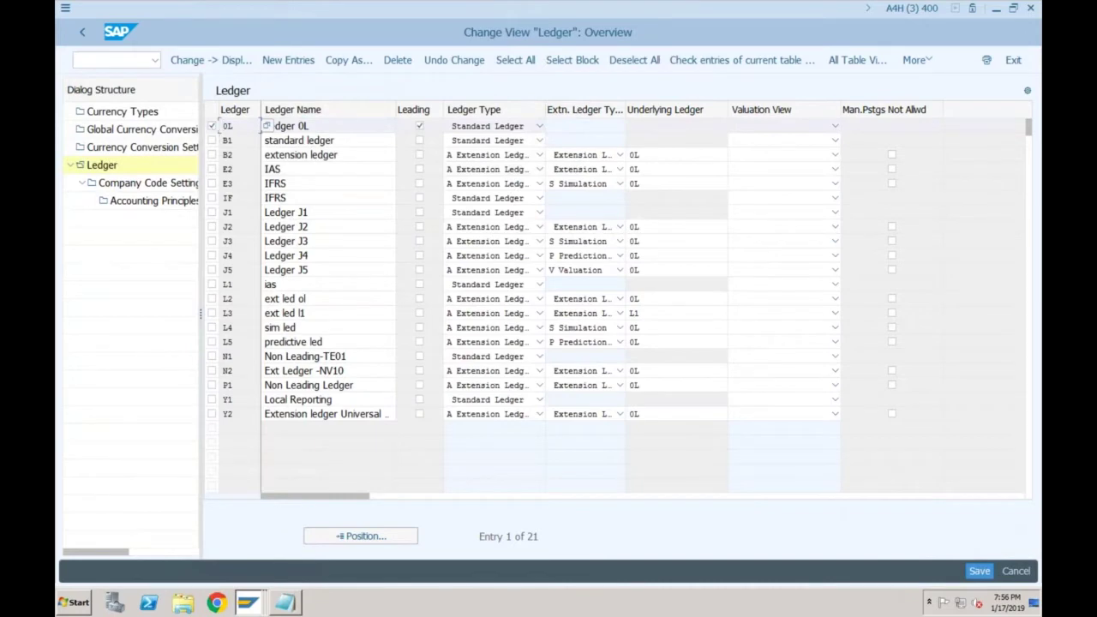
- Open ledger 0L's company code settings, locate SF01, display its details and dismiss the consistency check messages
double_click(166, 184)
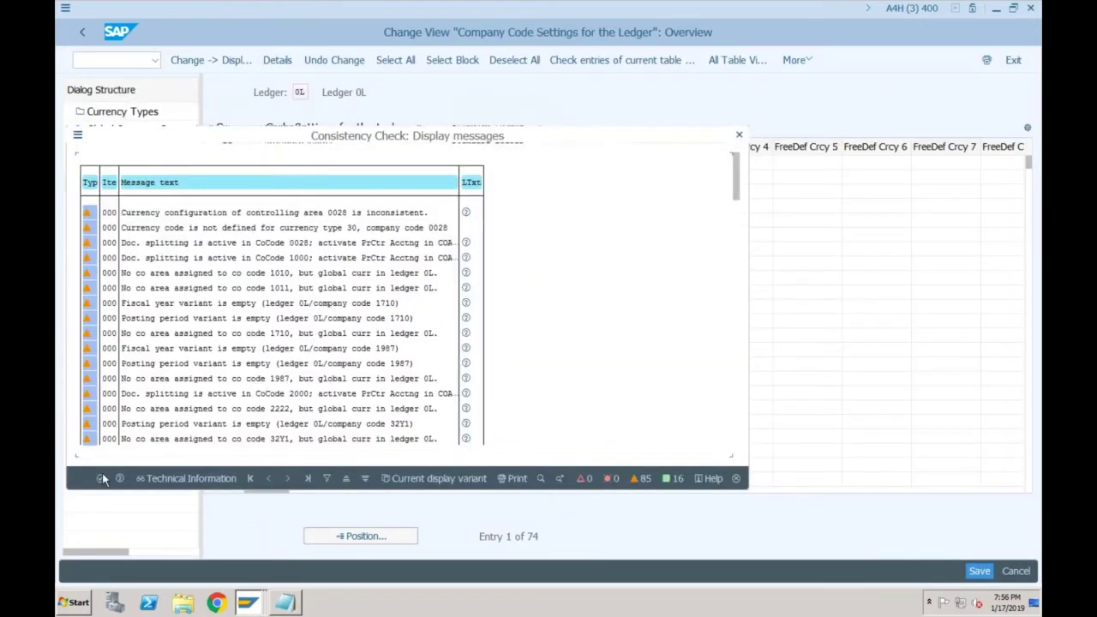
click(102, 477)
click(360, 535)
text(sf01)
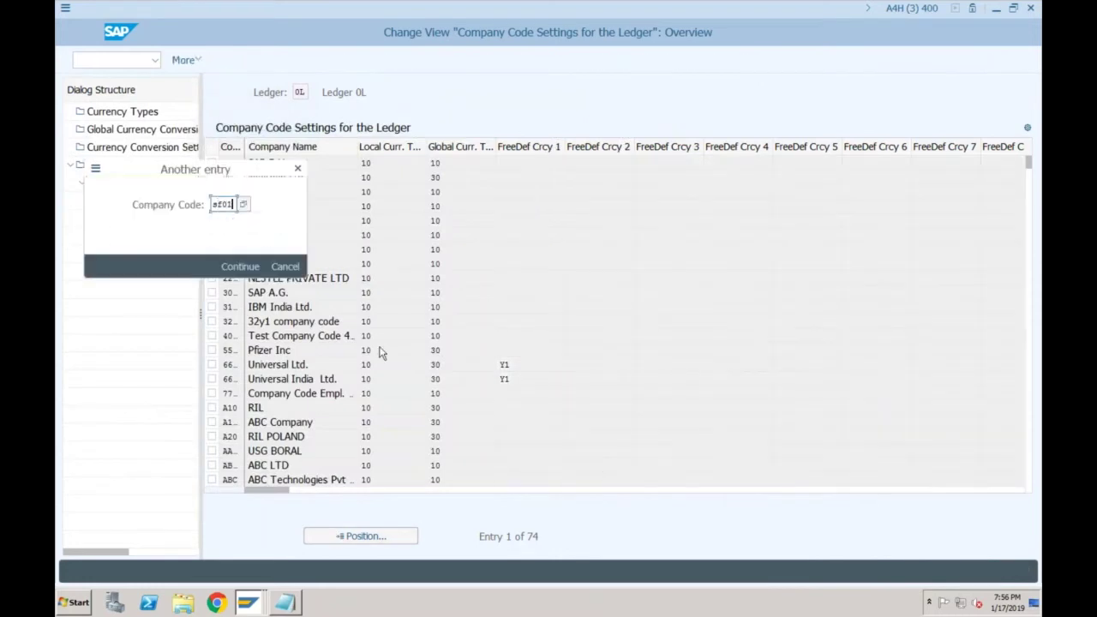
key(Return)
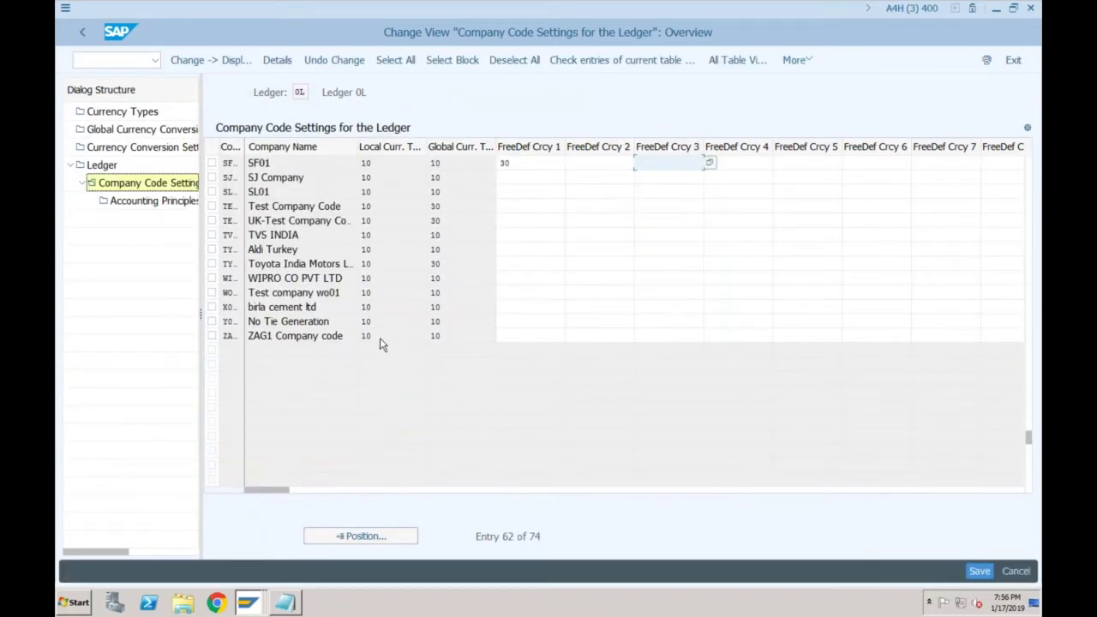
double_click(257, 163)
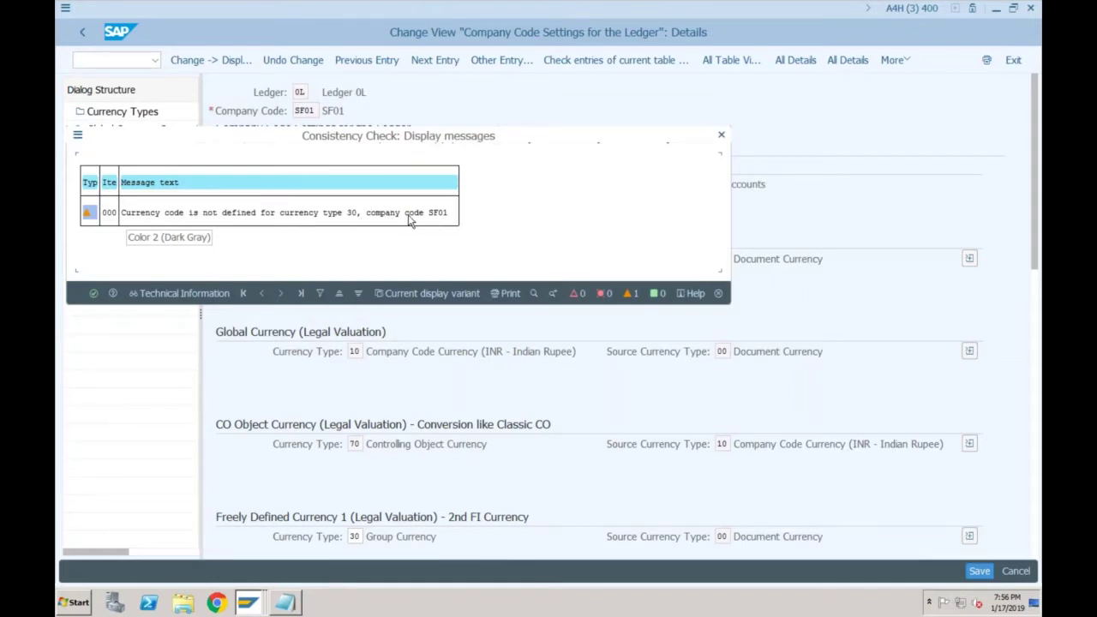
click(93, 293)
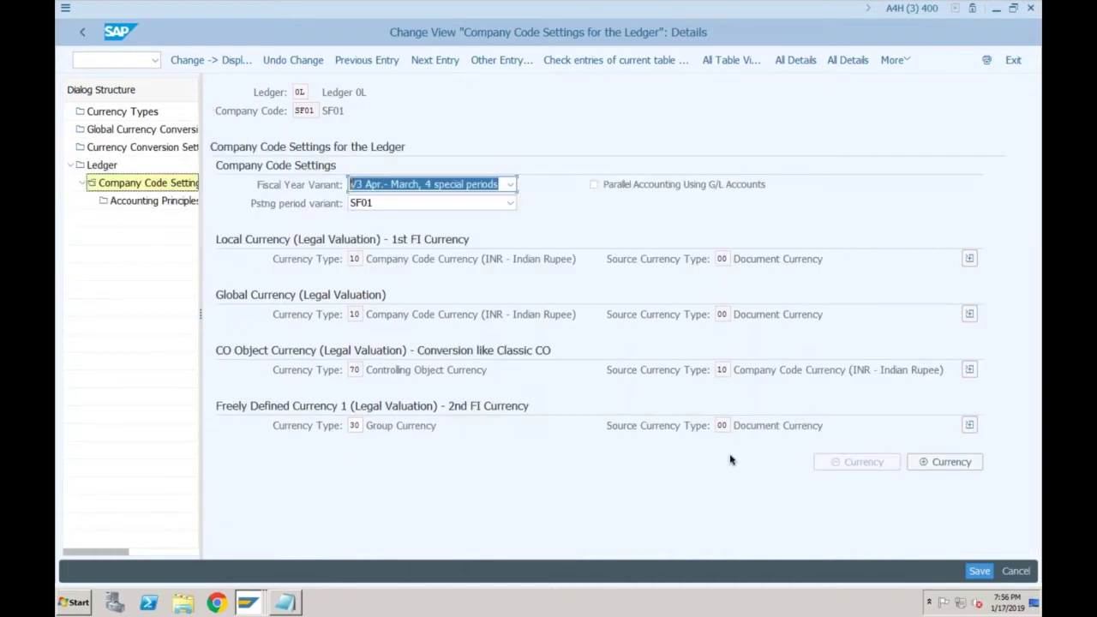
- Check SF01's freely defined currency 1 type, save the company code settings for ledger 0L and dismiss the consistency check messages
click(355, 425)
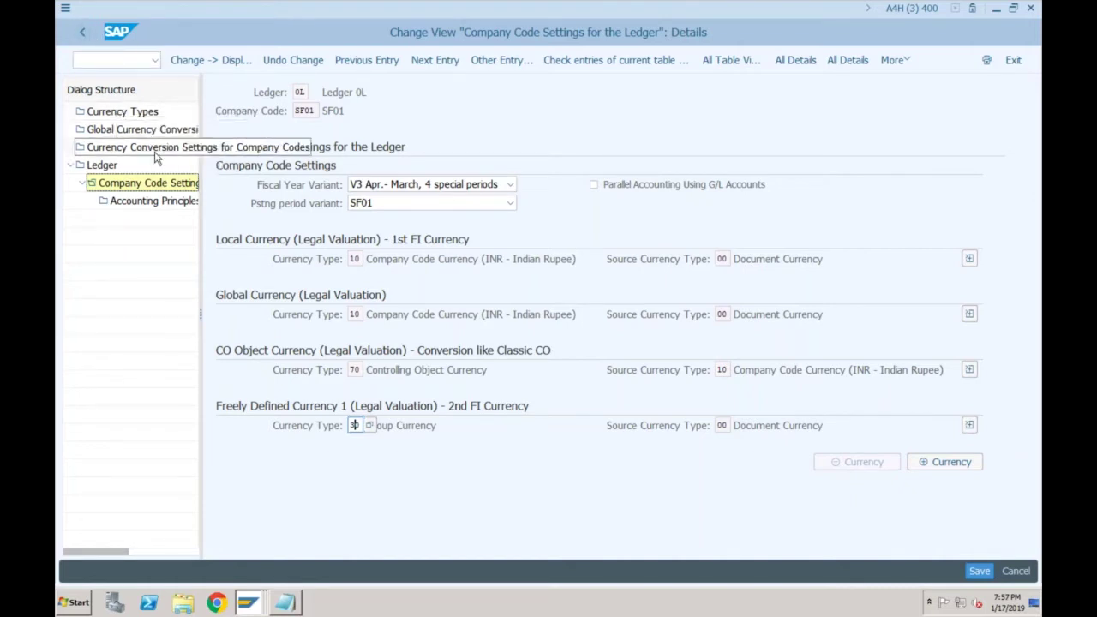
key(Return)
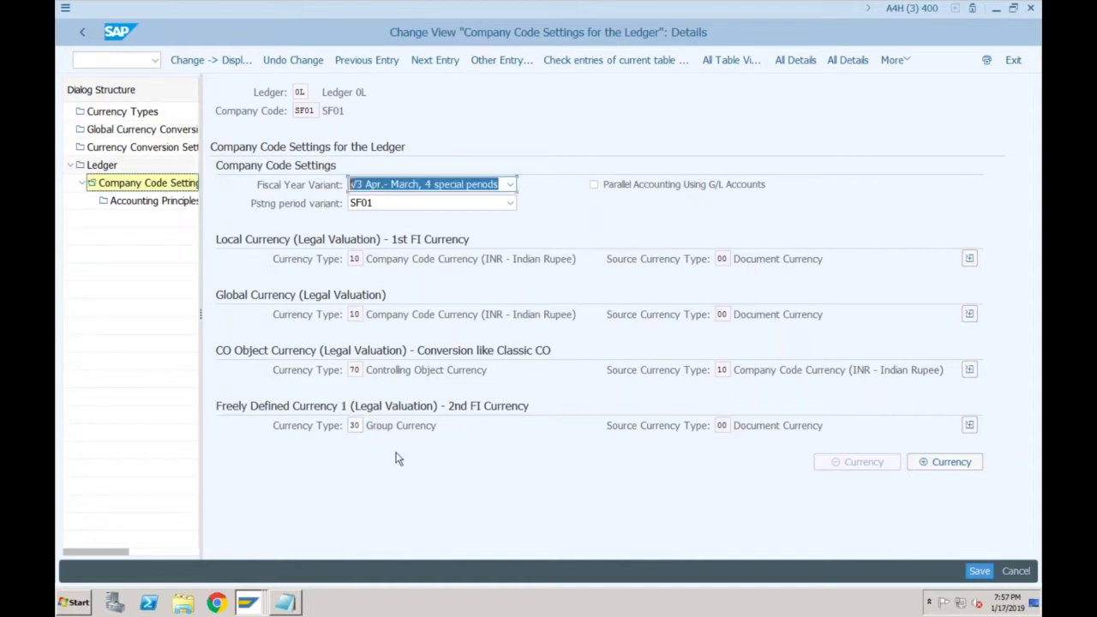
click(984, 571)
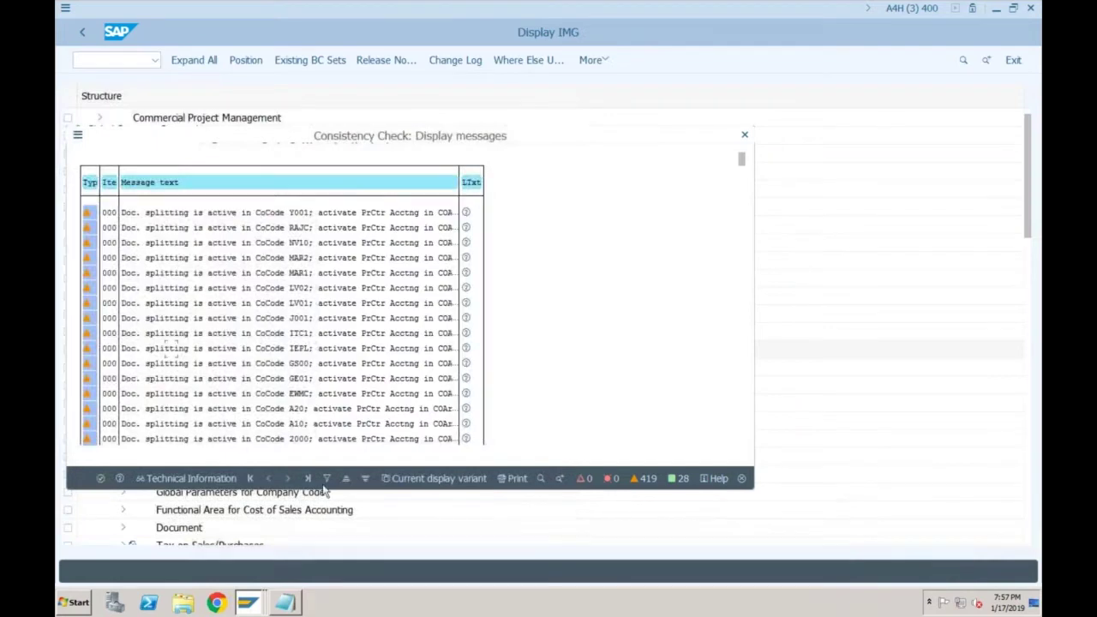
click(101, 478)
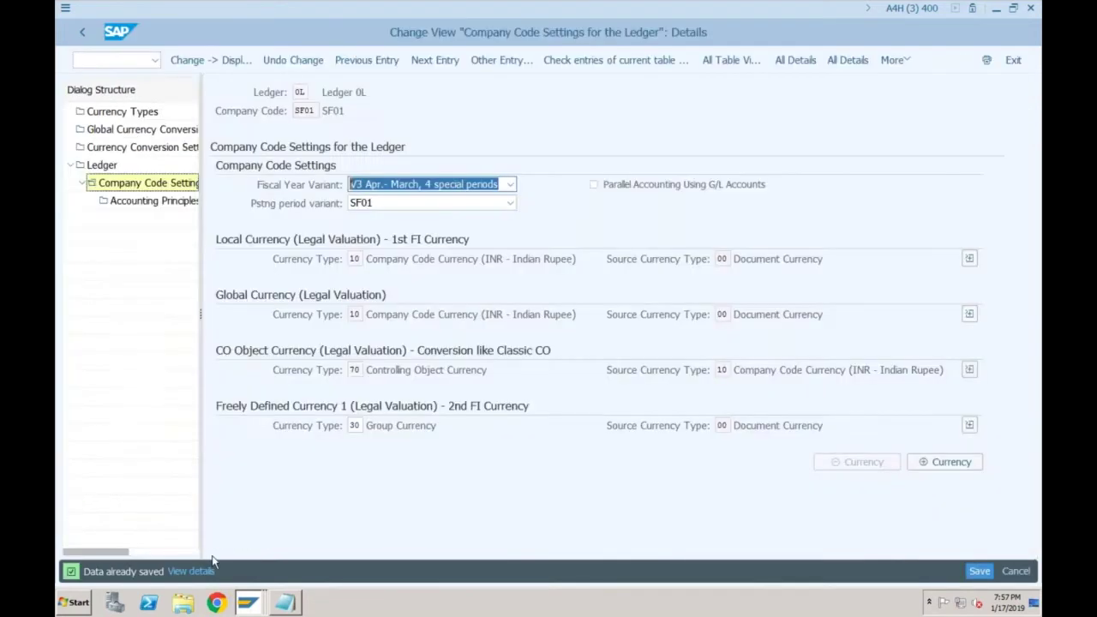
- Try to open the G/L document entry with fb50 in the SAP Easy Access session and dismiss the error message
click(245, 603)
click(234, 570)
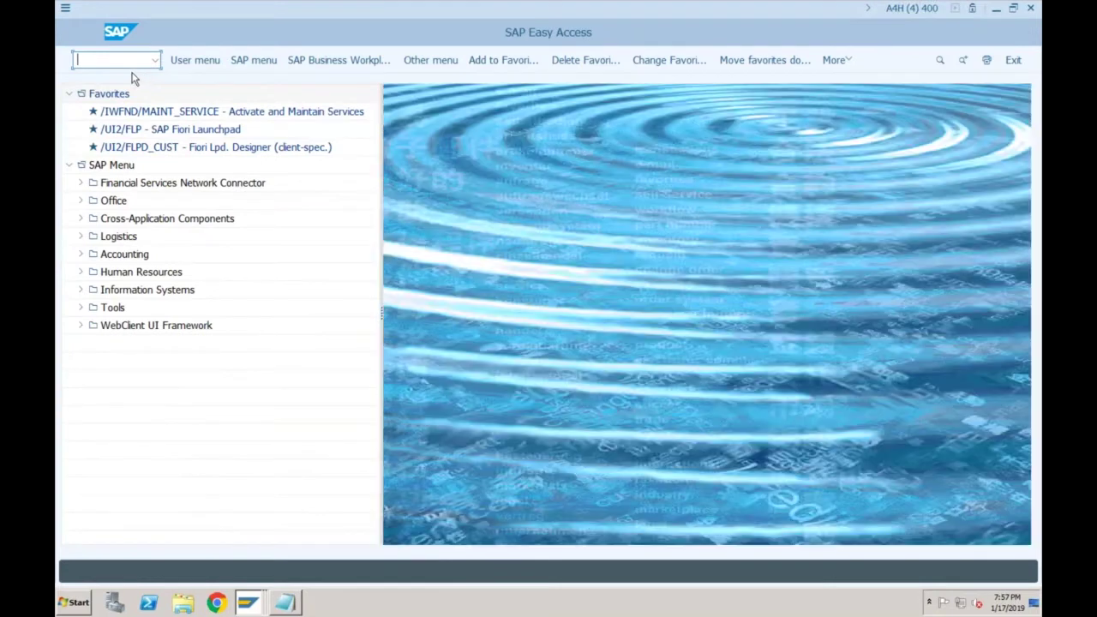
text(fb50)
key(Return)
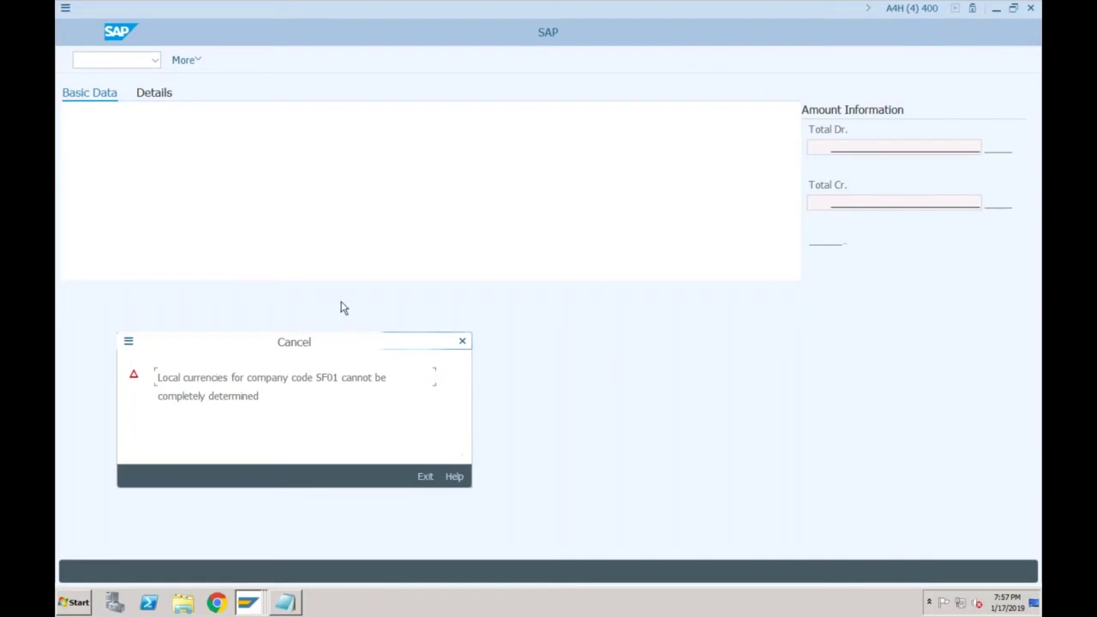
click(462, 342)
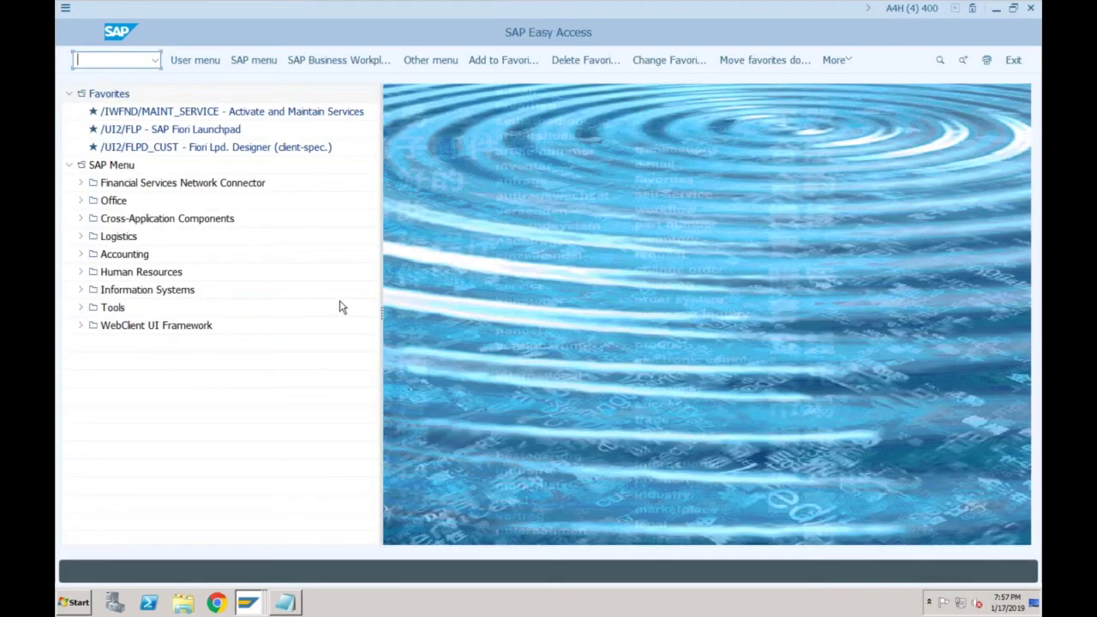
- Return to ledger 0L's company code settings session, reopen SF01's details and dismiss the consistency check messages
click(246, 604)
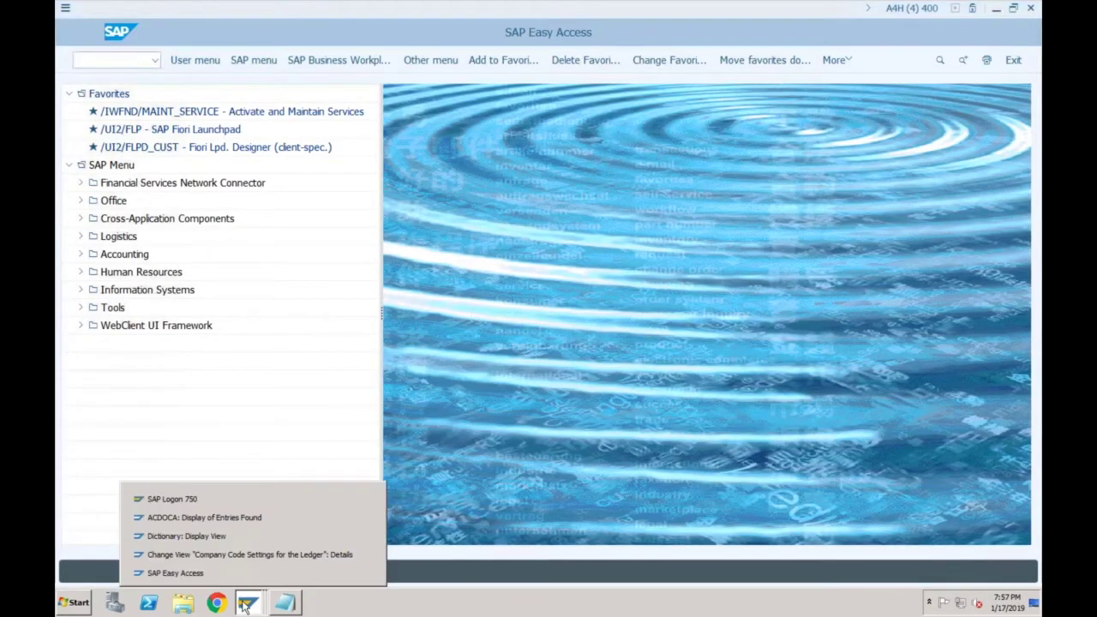
click(244, 555)
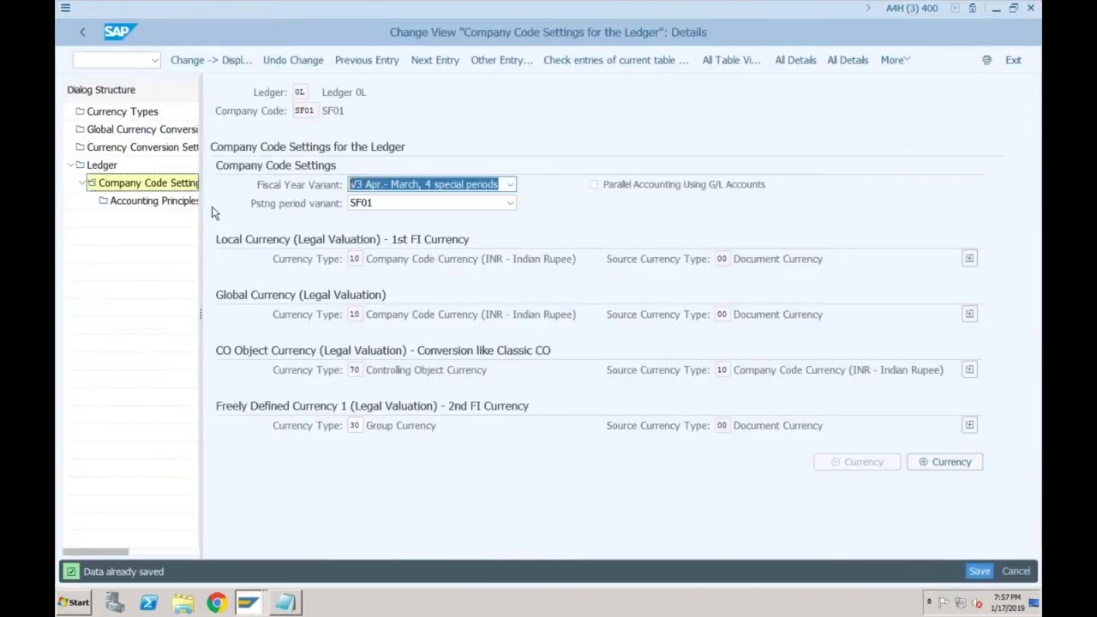
click(85, 34)
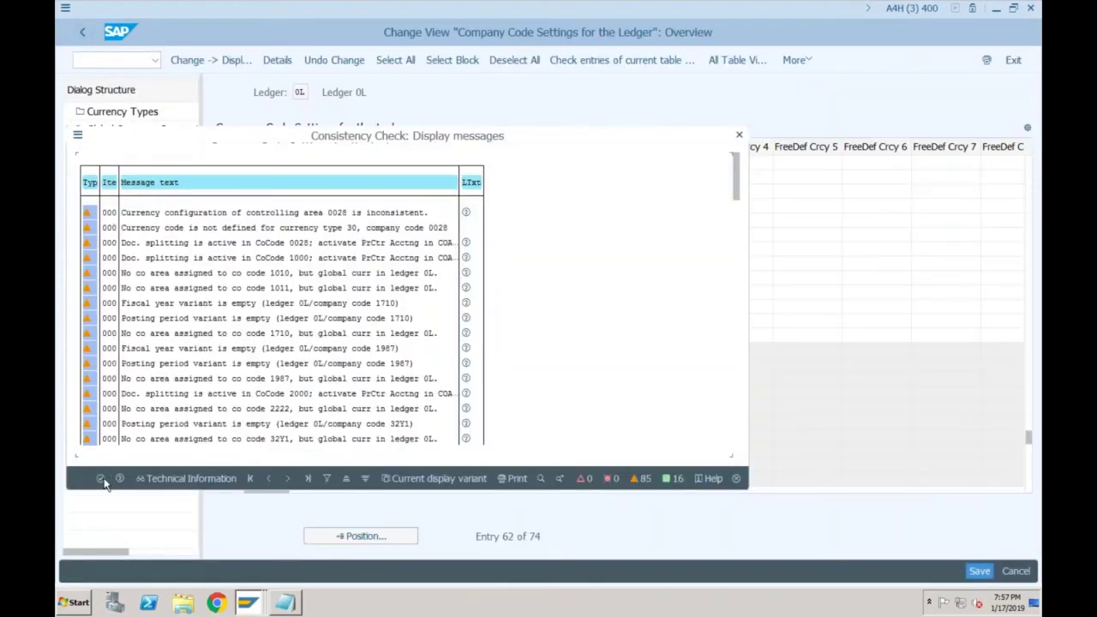
click(101, 480)
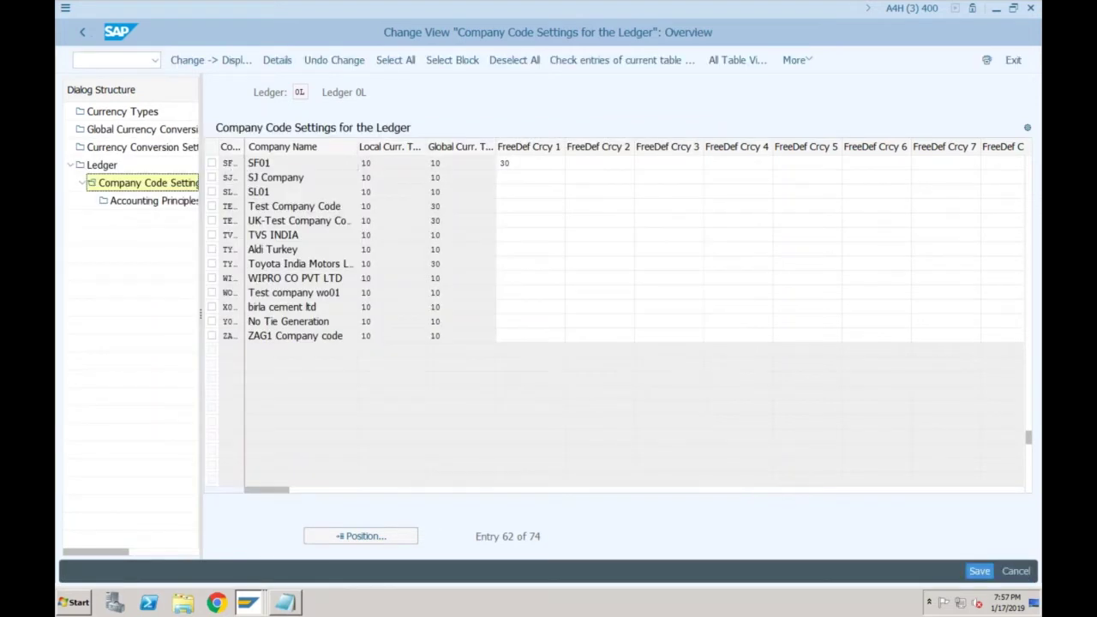
double_click(228, 164)
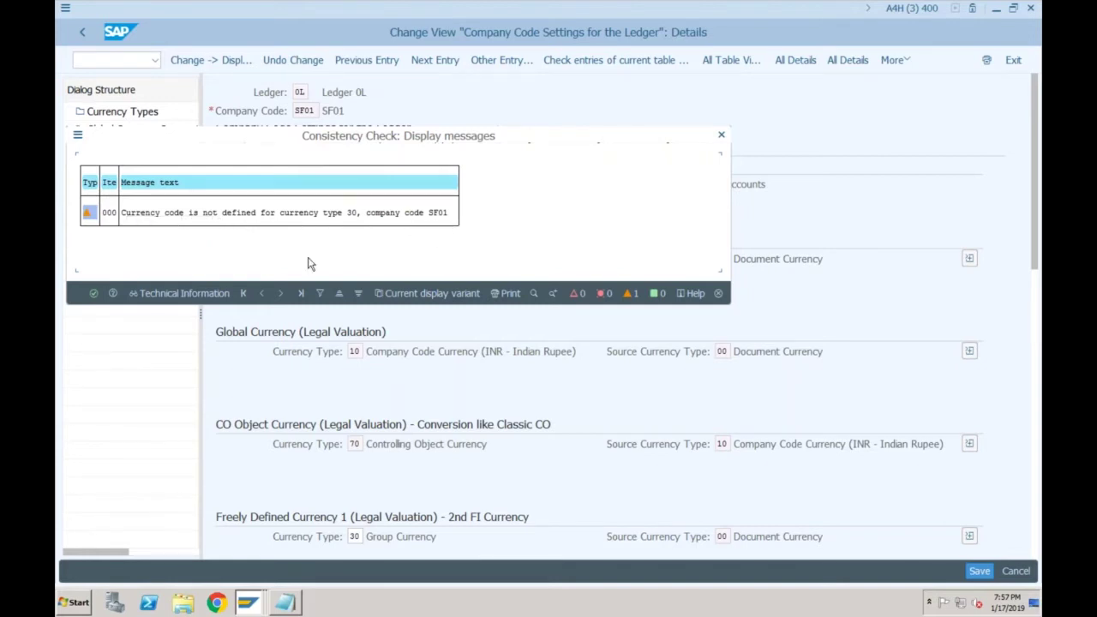
click(93, 294)
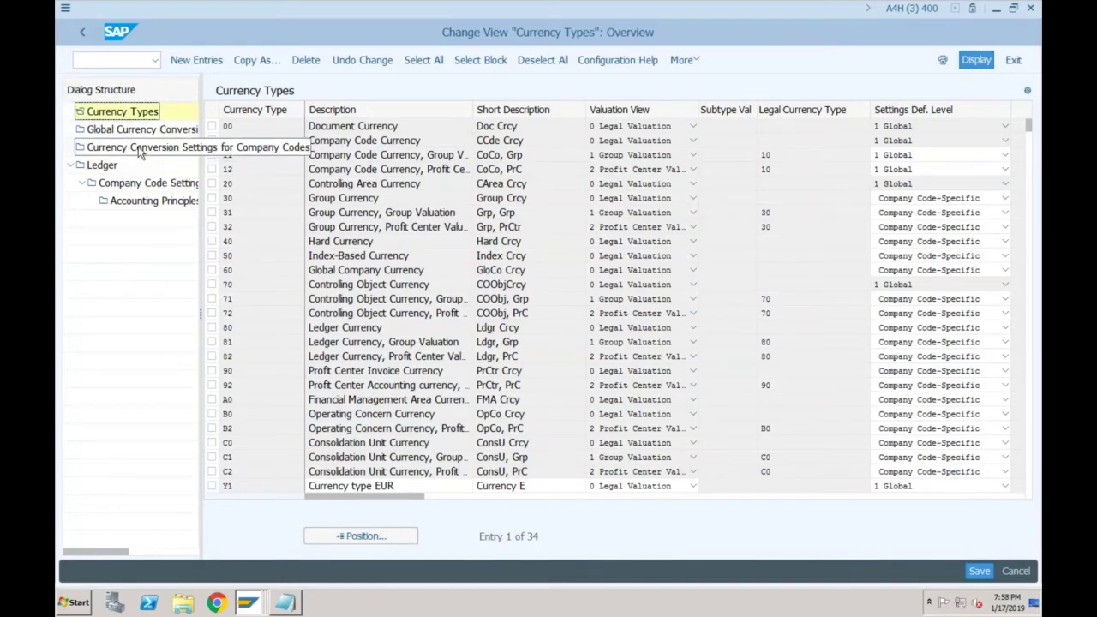
- Open the Currency Conversion Settings for Company Codes and examine SF01's group currency entry
click(140, 149)
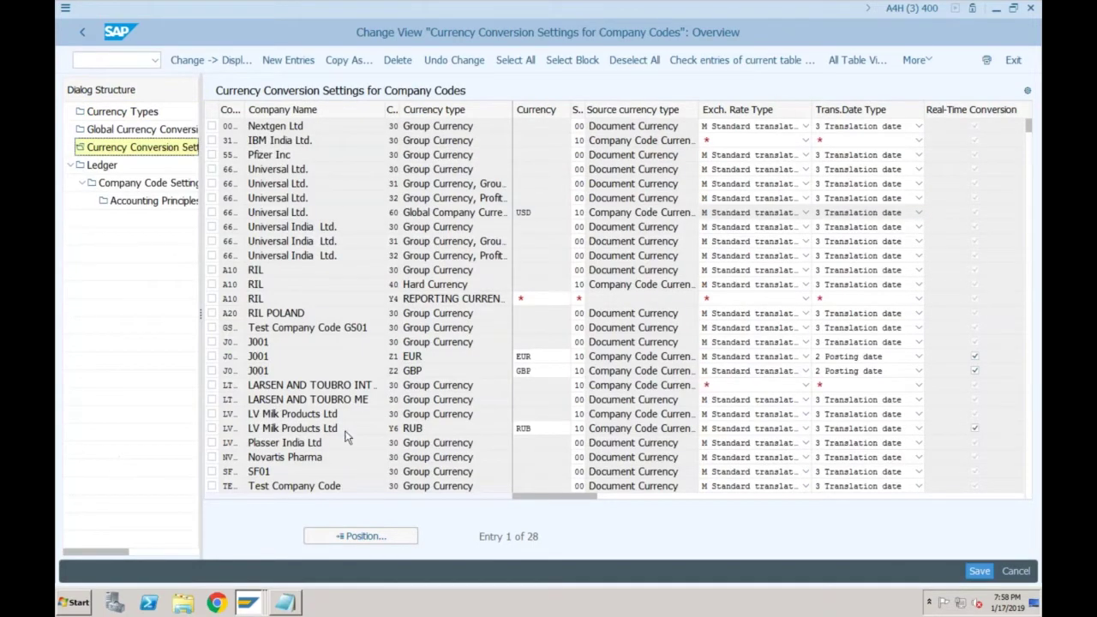
click(312, 469)
click(535, 474)
click(502, 467)
key(Up)
key(Up)
key(Up)
key(Up)
key(Up)
key(Up)
key(Up)
key(Up)
key(Up)
key(Up)
key(Up)
click(109, 61)
text(/nscc1)
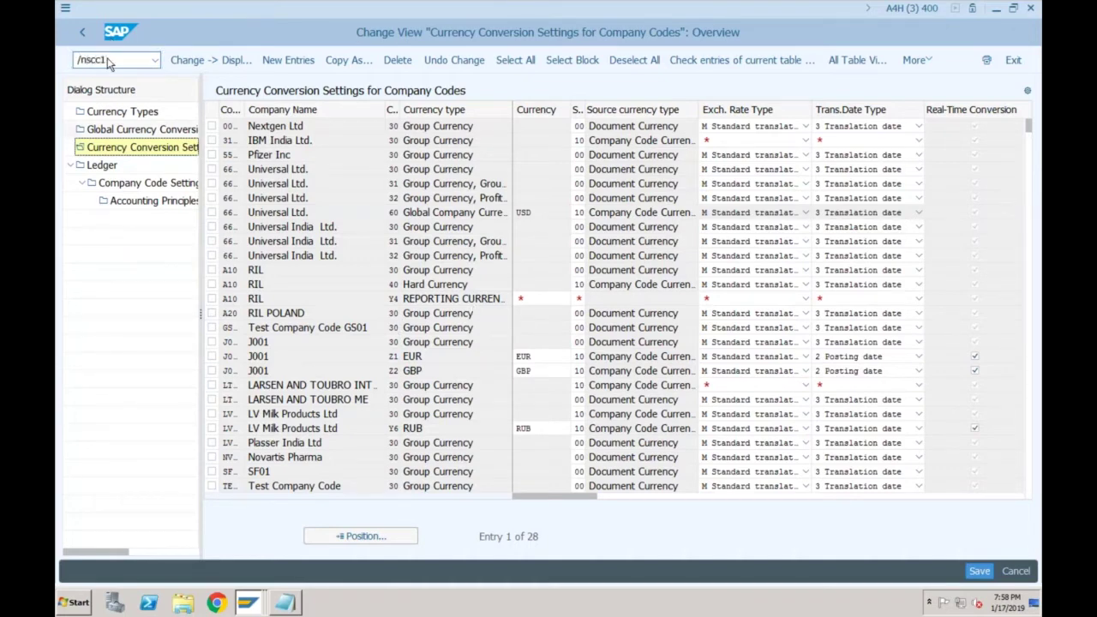
key(Return)
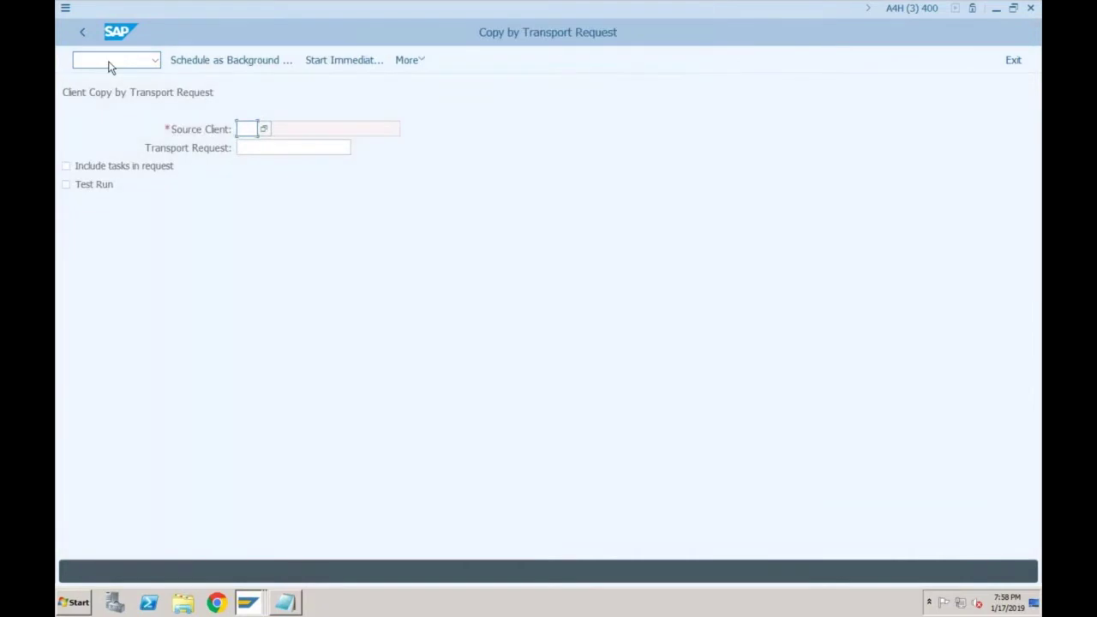
- Go to transaction scc4, check client 400's details, switch the Clients overview to change mode and reopen client 400
text(/nscc4)
key(Return)
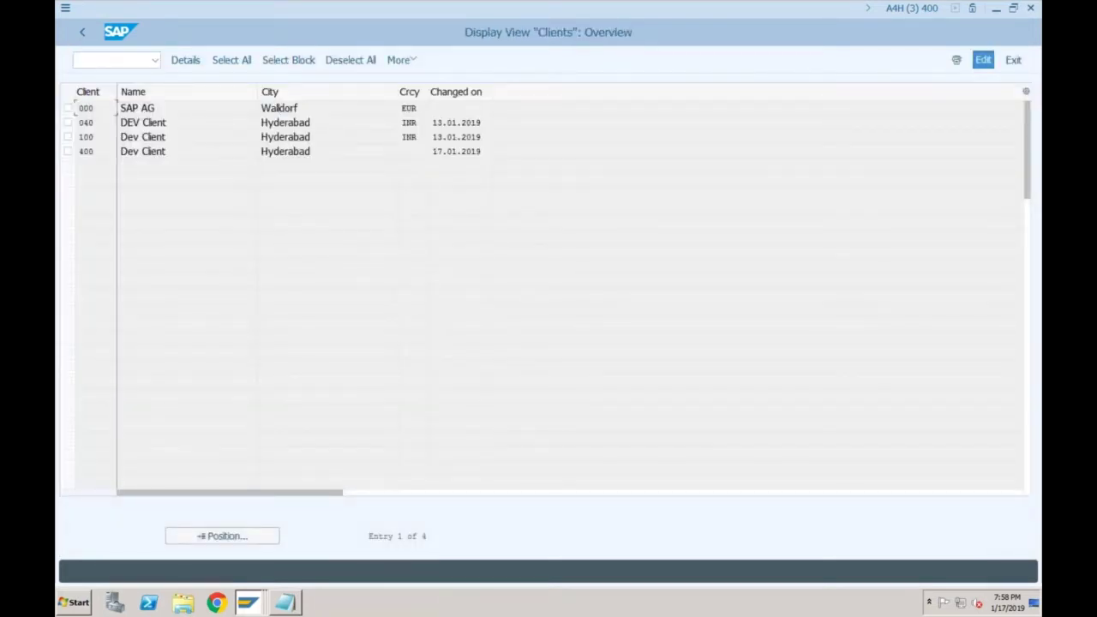
double_click(163, 151)
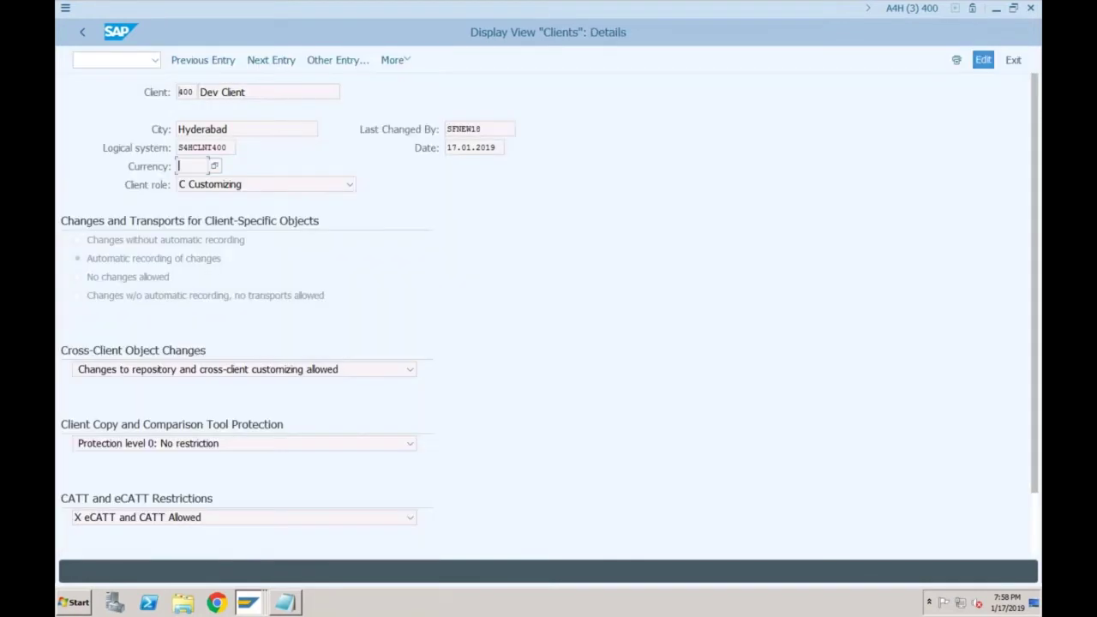
click(82, 32)
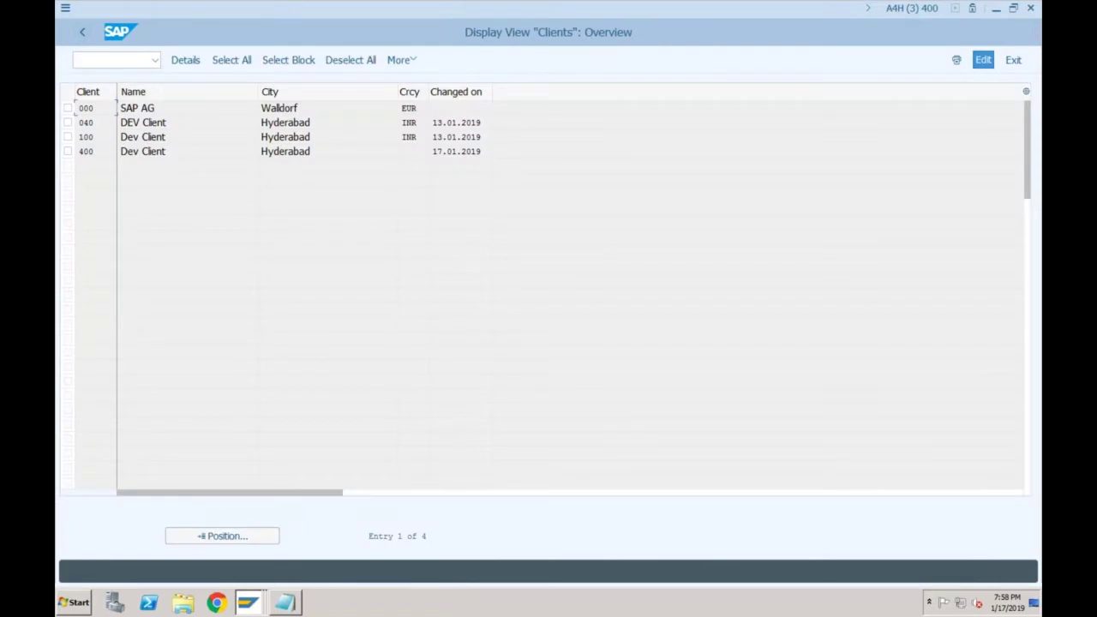
click(984, 62)
click(418, 461)
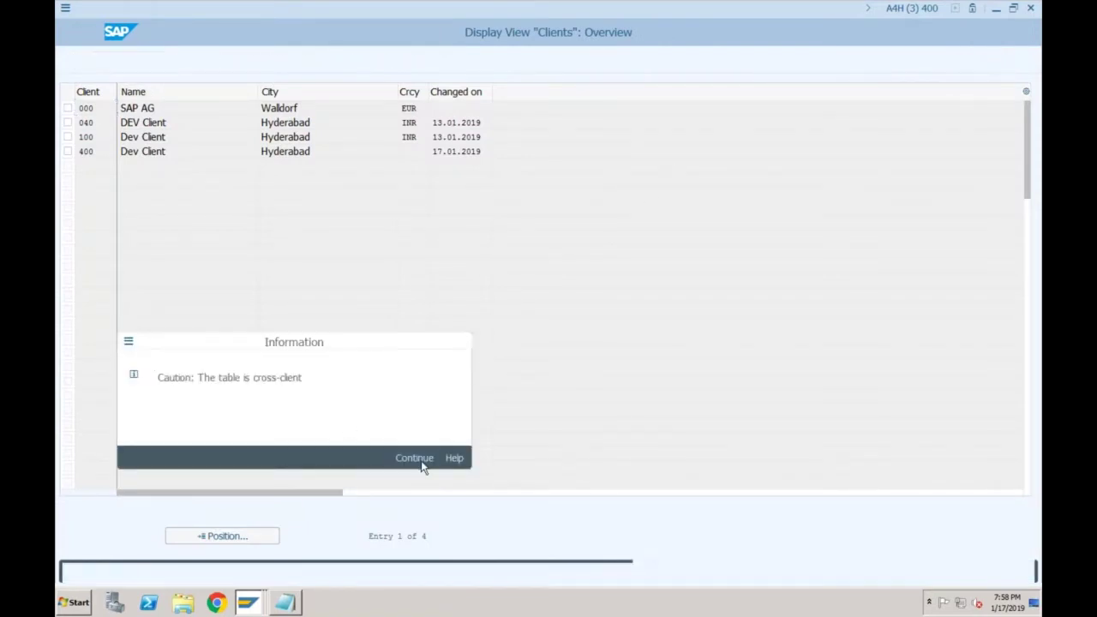
double_click(304, 151)
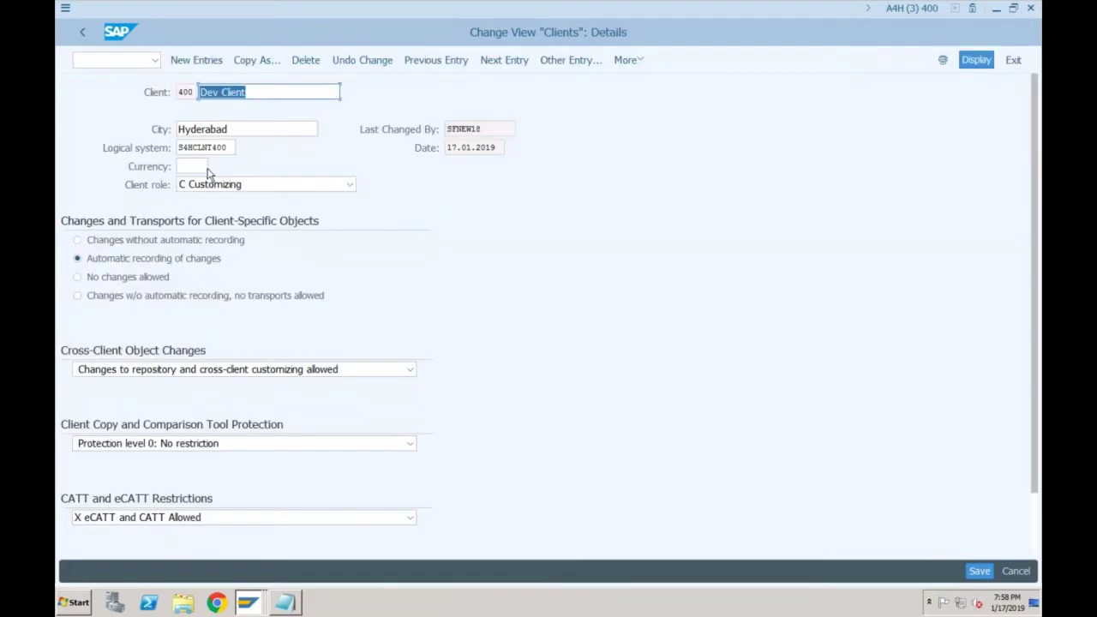
- Set client 400's currency to INR, accept the standard currency caution and save the client
click(204, 168)
text(INR)
key(Return)
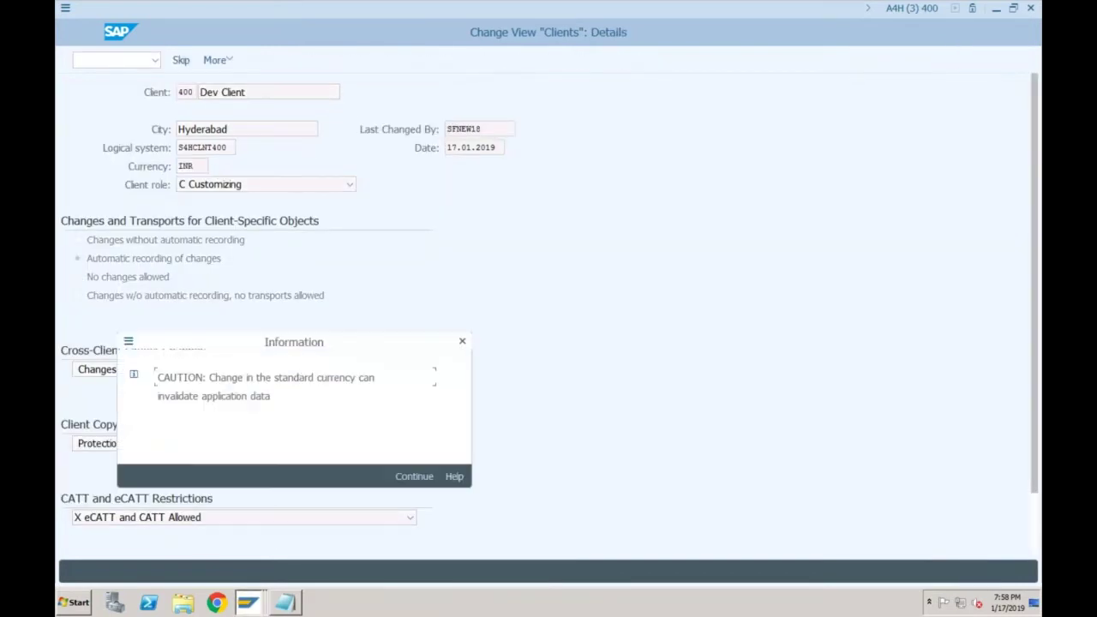
click(403, 477)
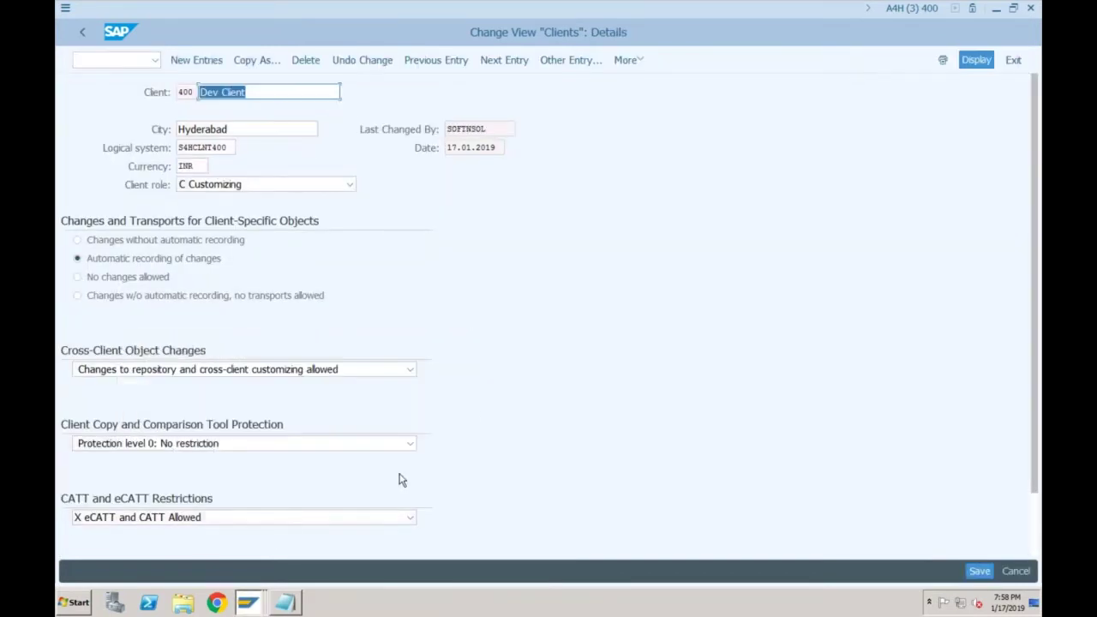
click(975, 573)
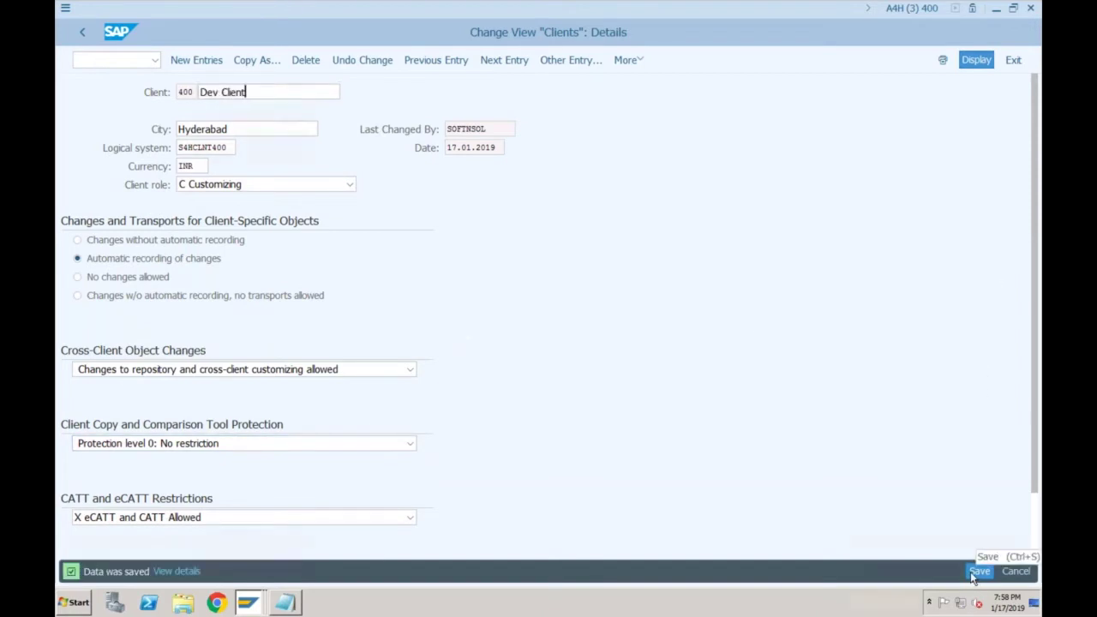
- Leave the client maintenance, start transaction fb50 and enter 17092019 as the document date
click(80, 33)
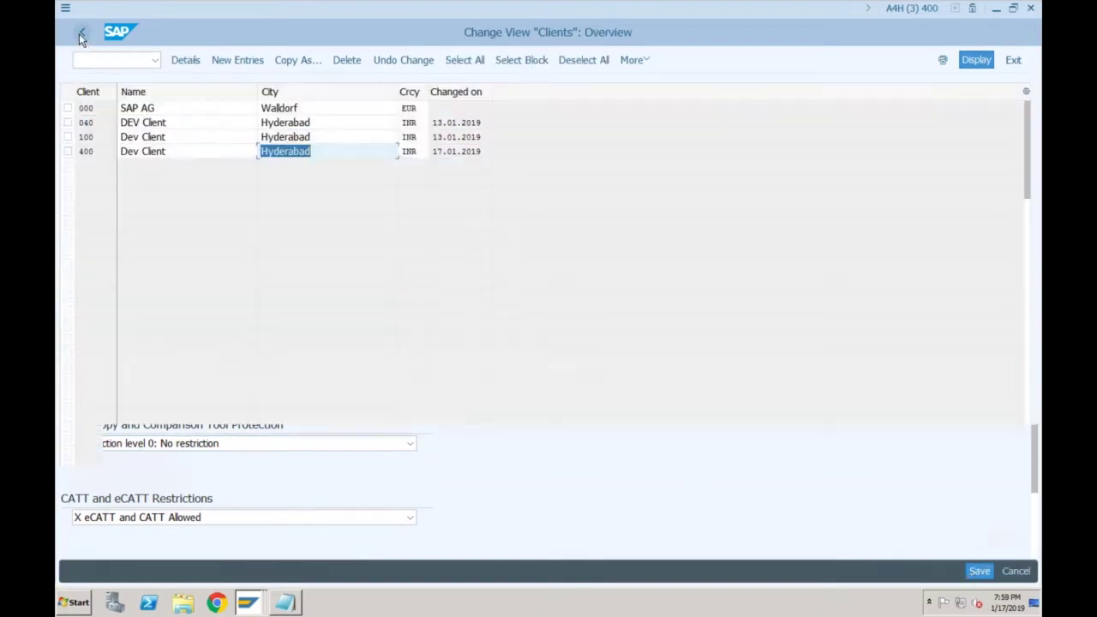
click(81, 34)
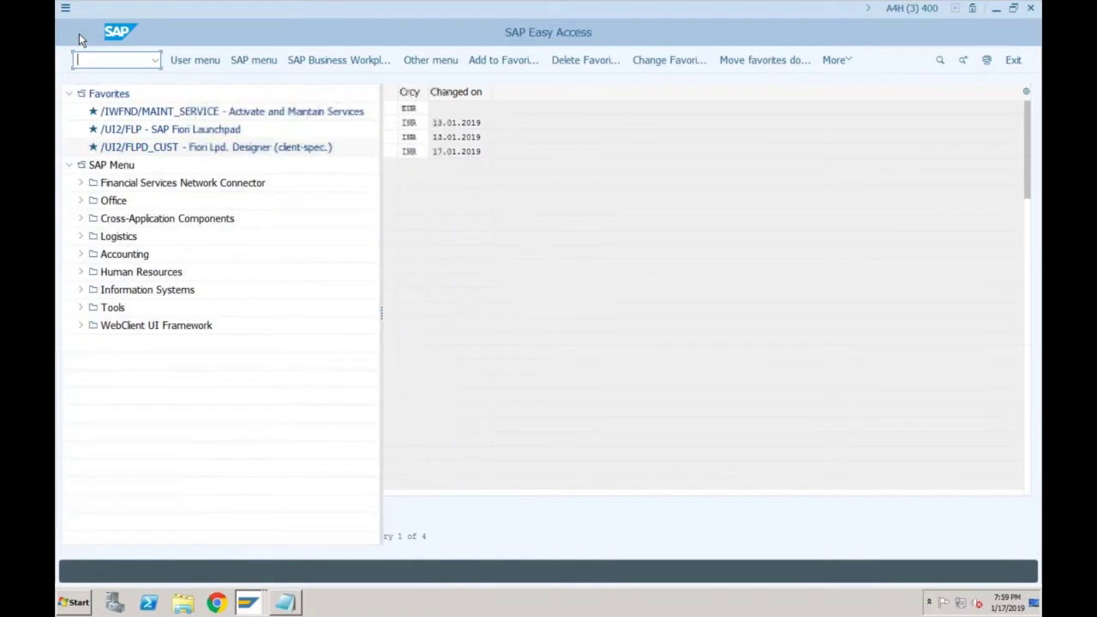
text(fb50)
key(Return)
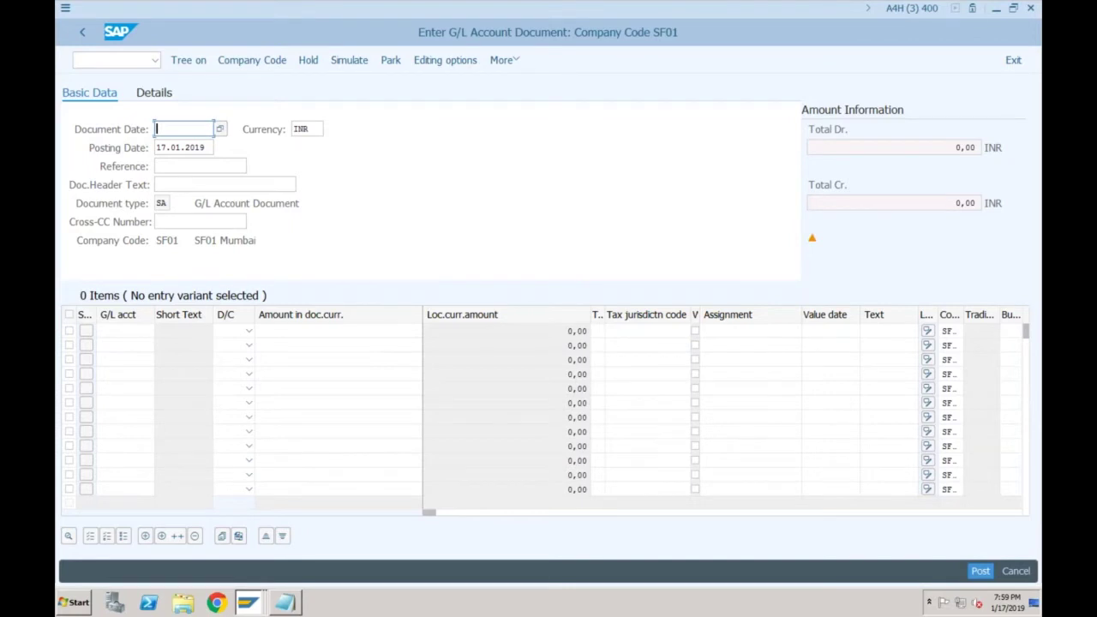
text(17092019)
key(Tab)
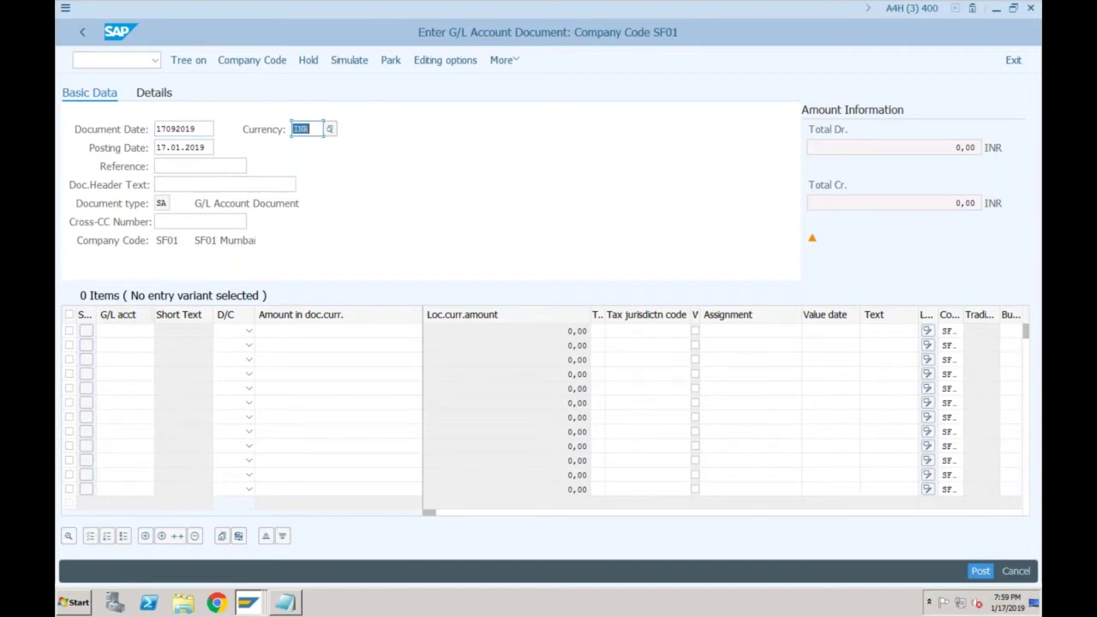
- Enter G/L account 400 (Rent Expenses) in the first line item and set it to Debit
click(124, 330)
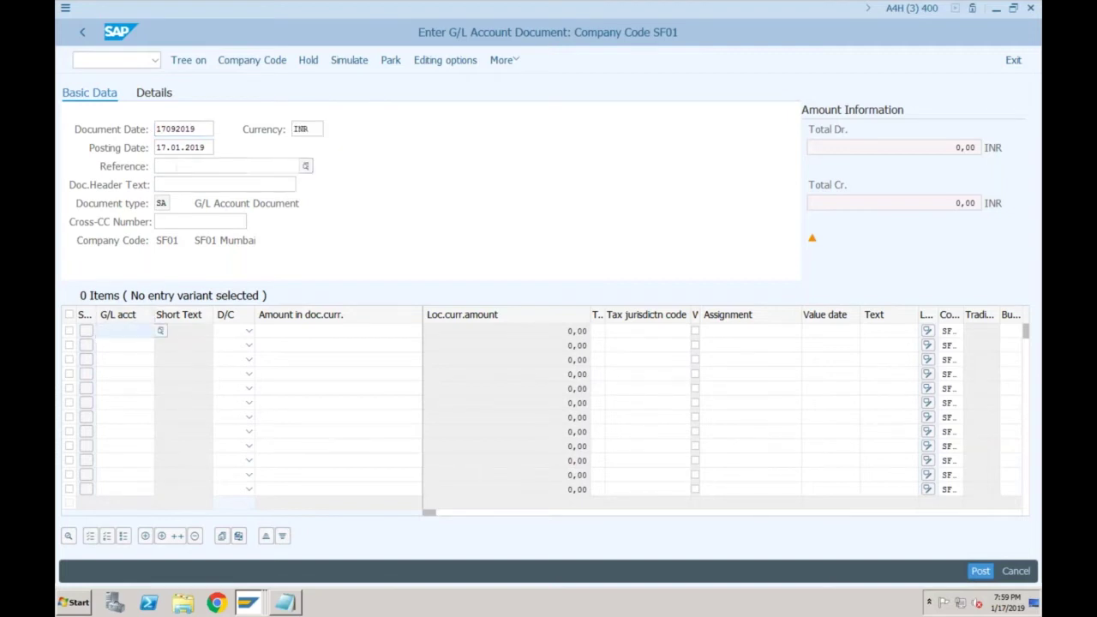
text(400)
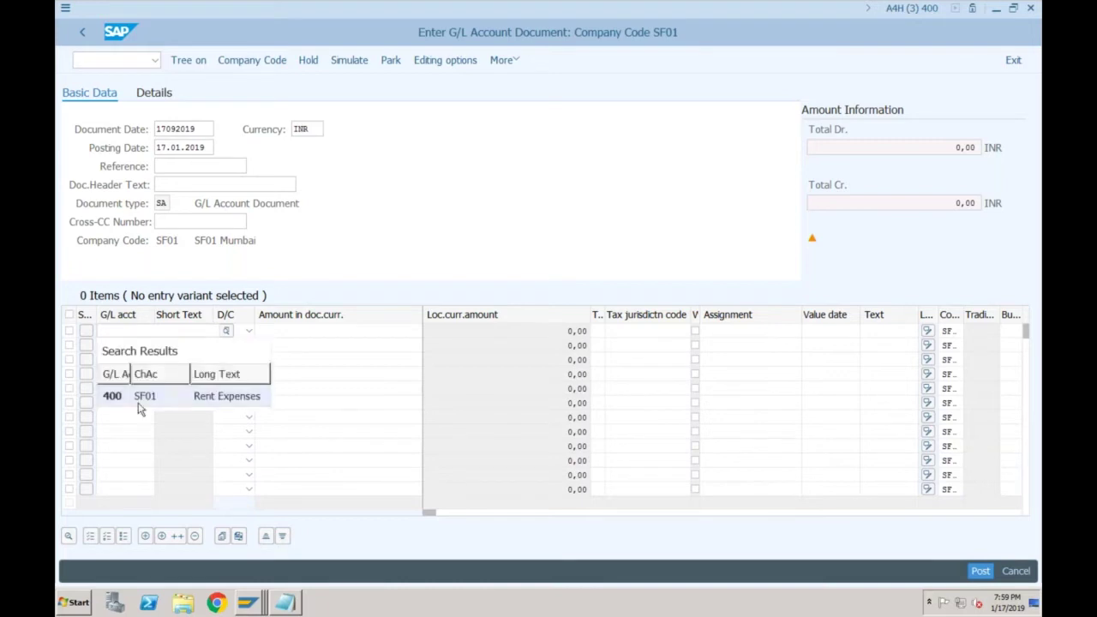
click(176, 394)
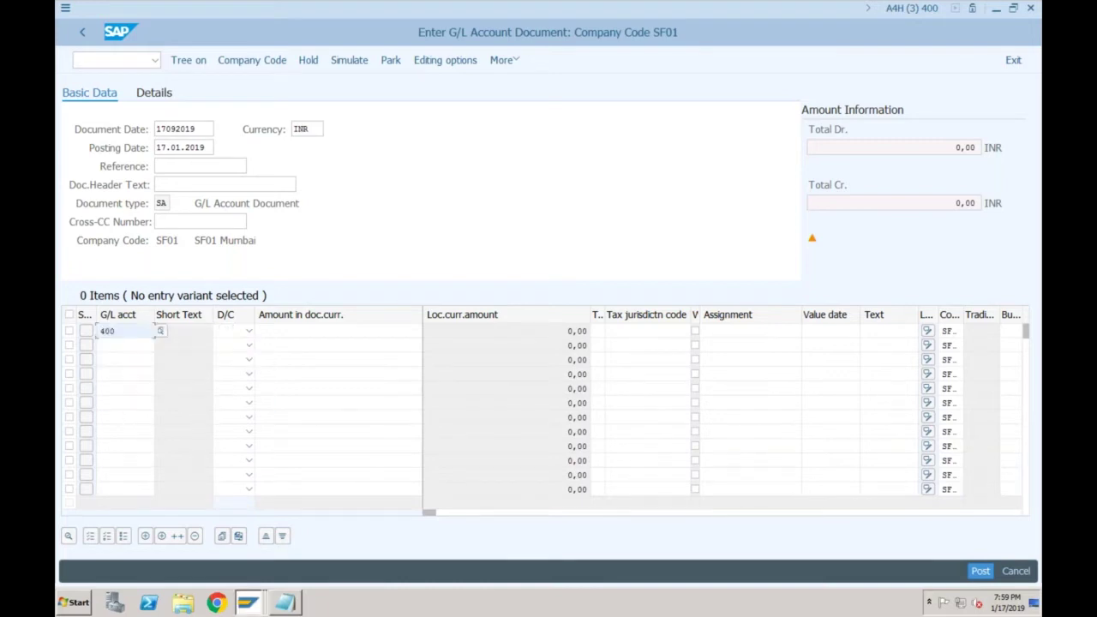
click(249, 330)
click(216, 366)
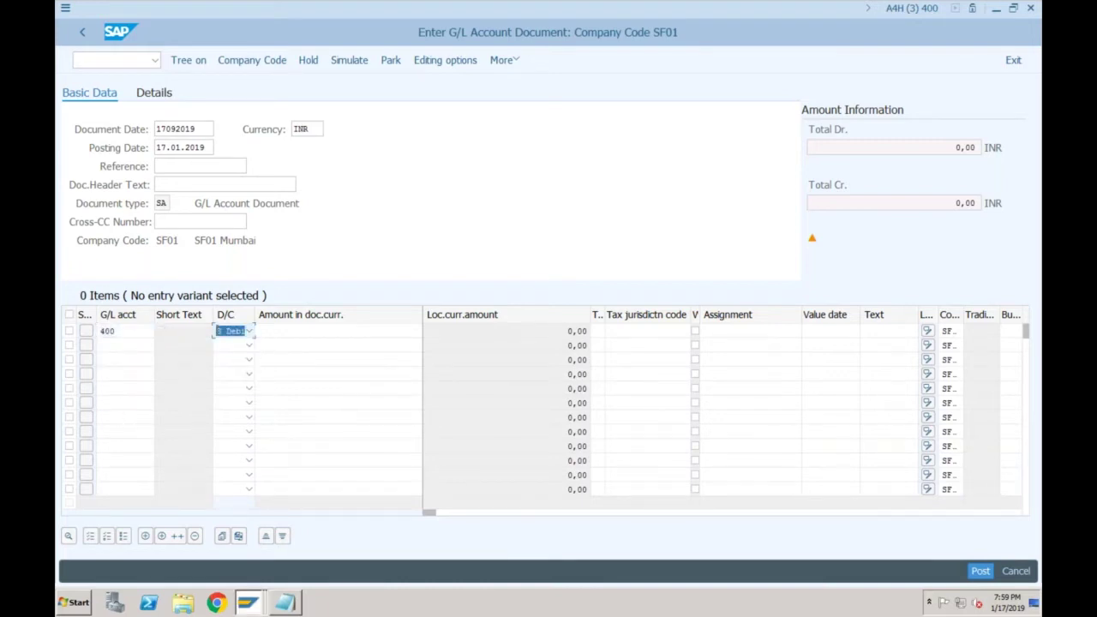
- Enter G/L account 200 (Bank Account) in the second line item and set it to Credit
click(124, 344)
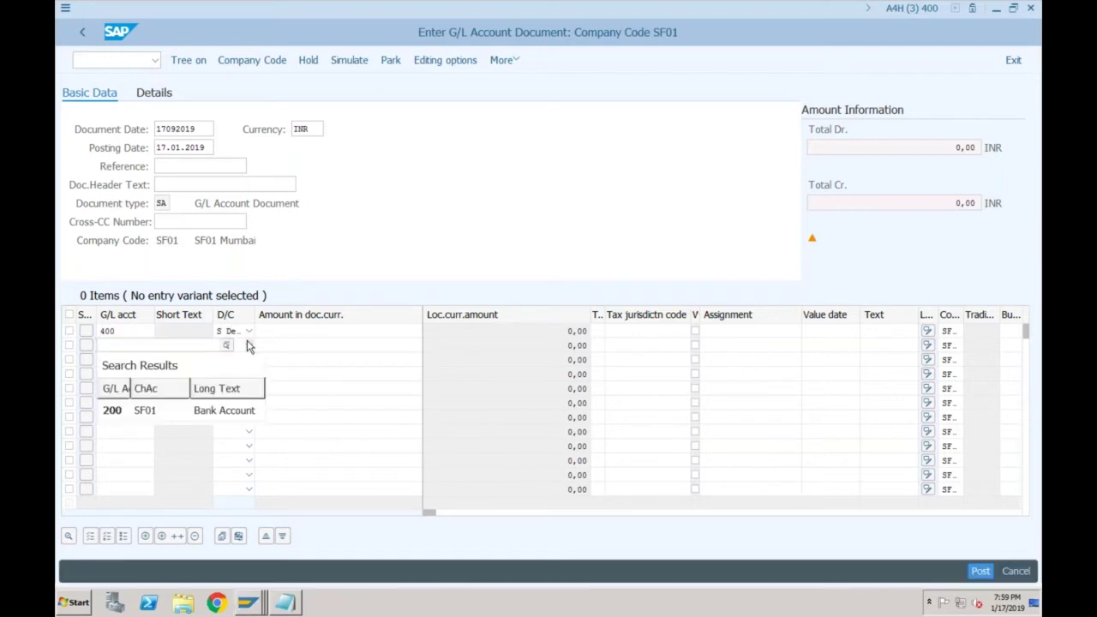
click(123, 410)
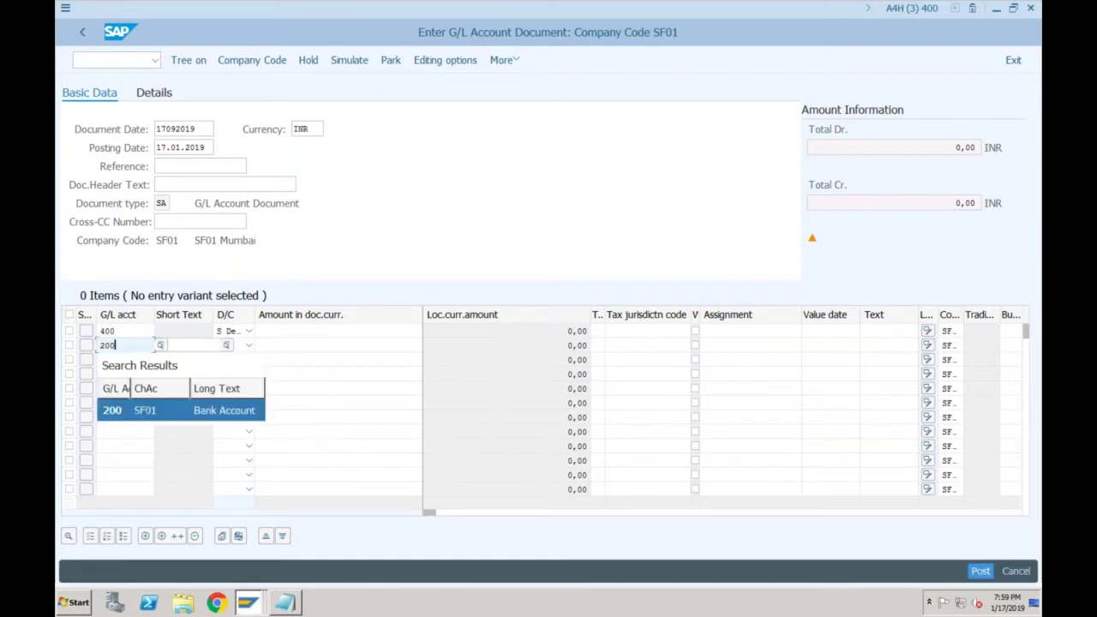
click(249, 346)
click(227, 361)
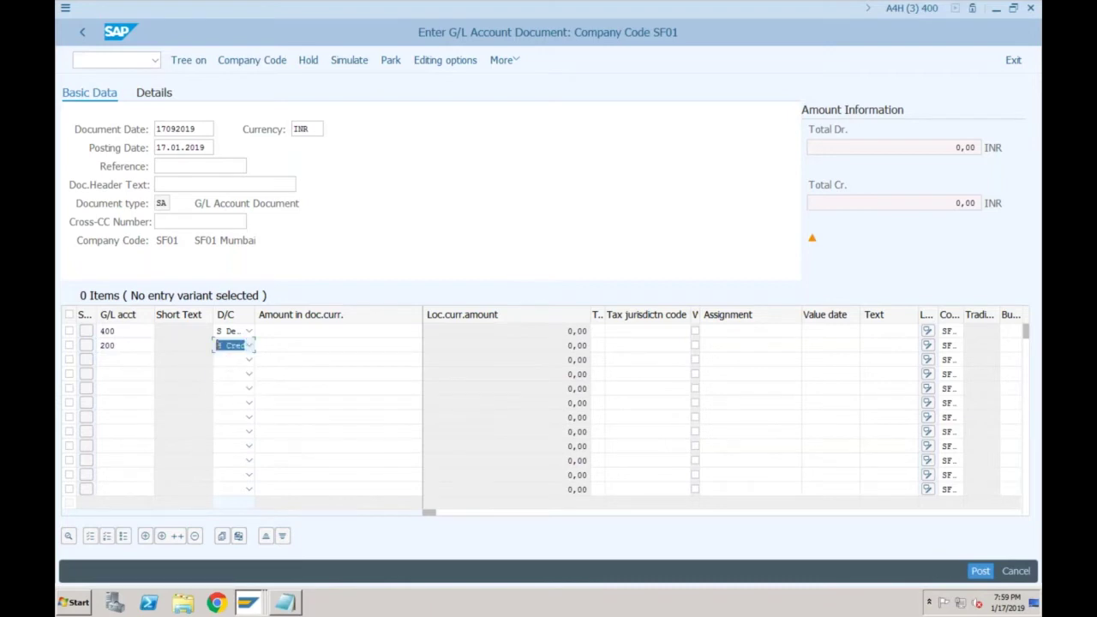
- Enter an amount of 500 for both the credit and debit line items and validate the document
key(Tab)
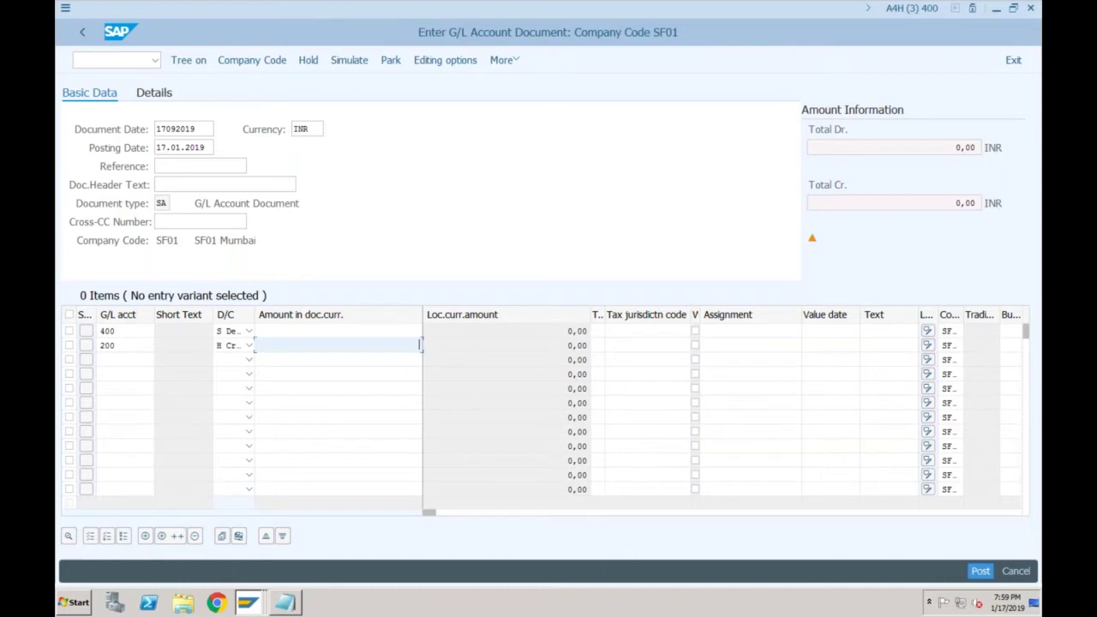
text(500)
key(Up)
text(4)
key(BackSpace)
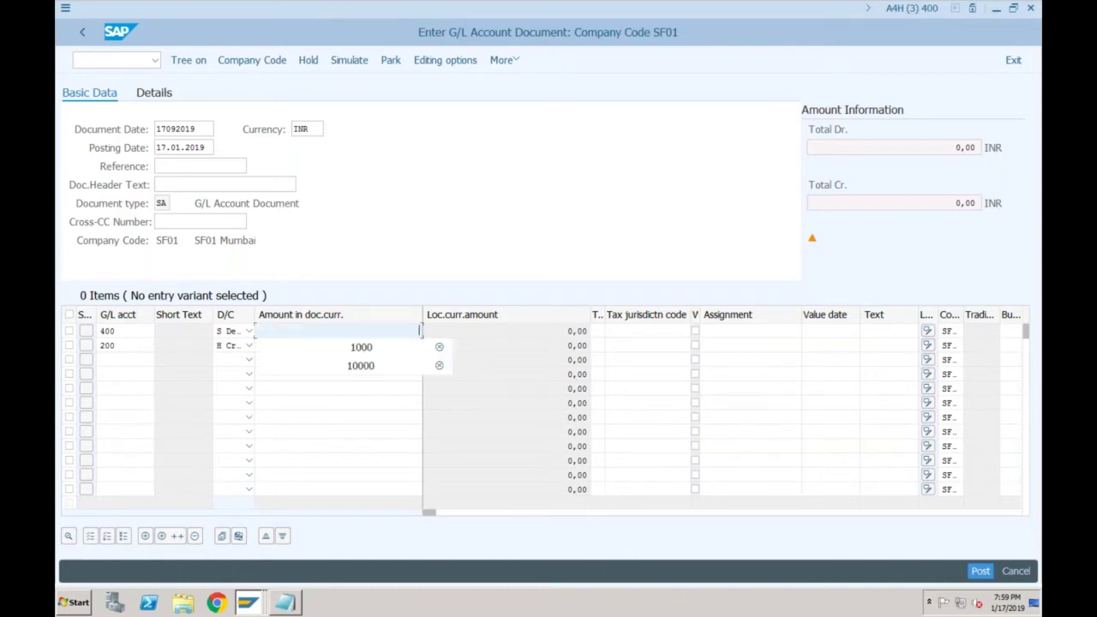
text(500)
key(Return)
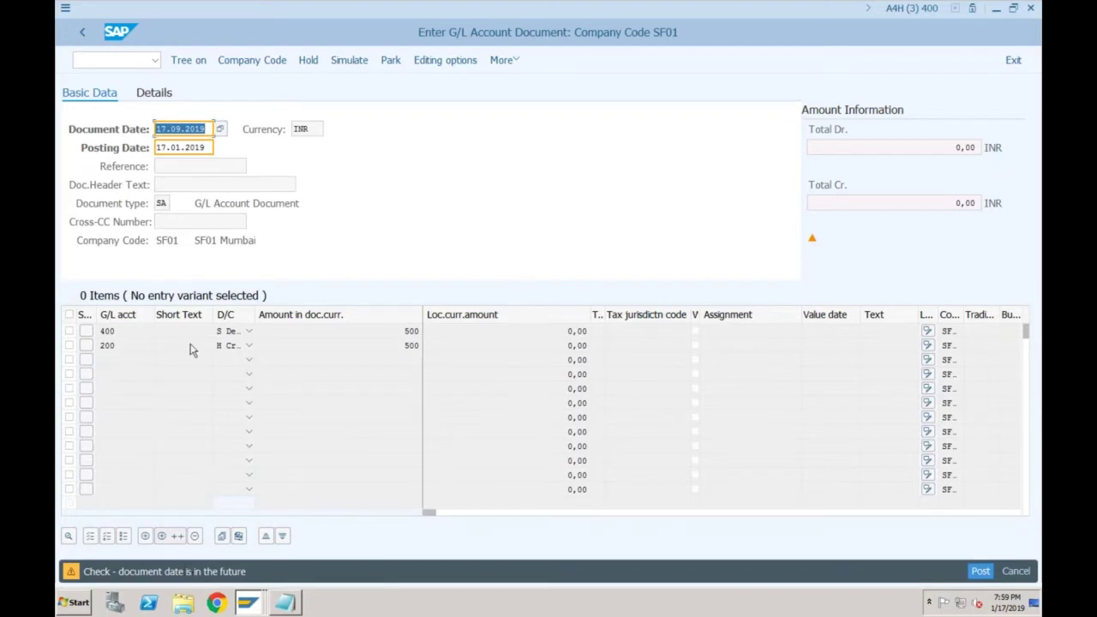
- Correct the document date to 17.01.2019 and validate the document again
click(181, 128)
key(BackSpace)
text(1)
key(Return)
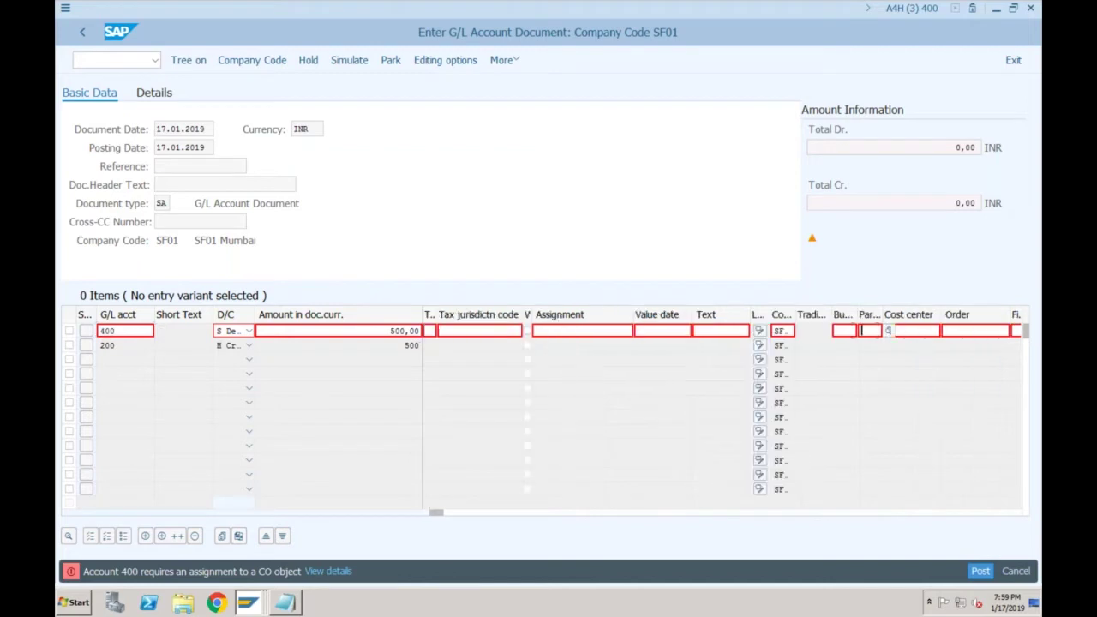
- Assign cost center SF01-1 to the Rent Expenses line item and validate the document
scroll(942, 336, right, 3)
click(887, 330)
click(977, 331)
text(SF01-1)
key(Return)
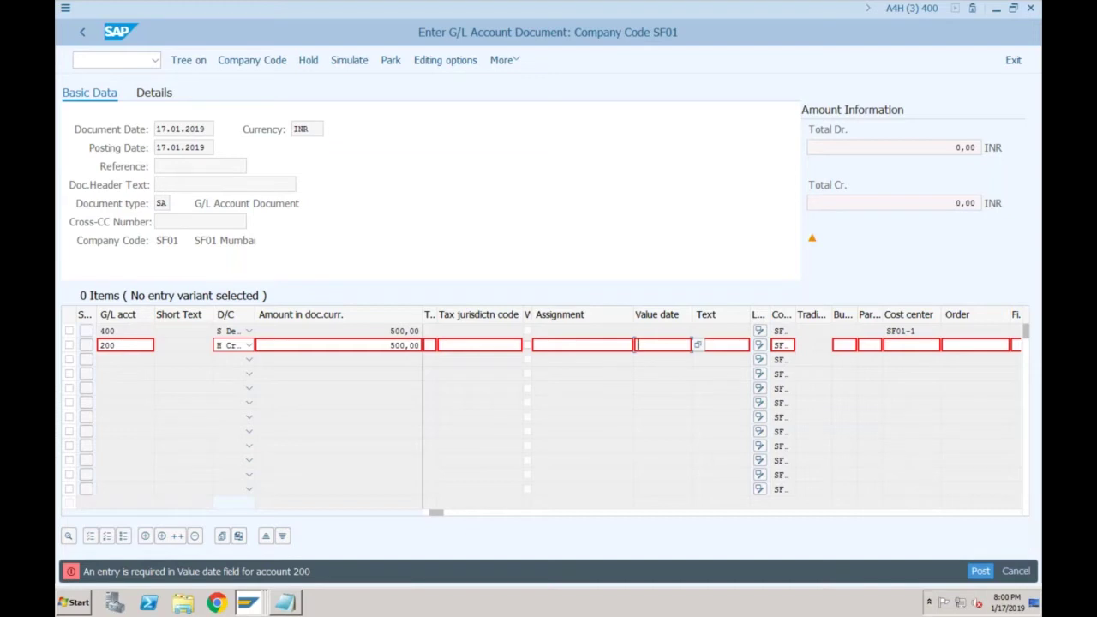
- Enter 17.01.2019 as the value date of the Bank Account line item and post the document
text(17012019)
key(Return)
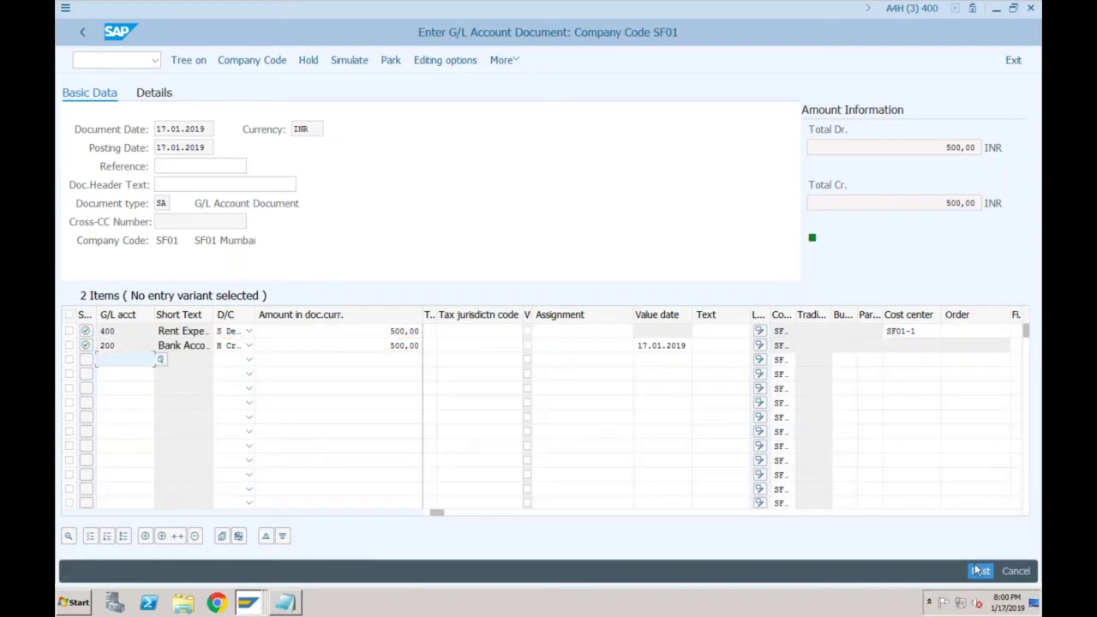
click(980, 570)
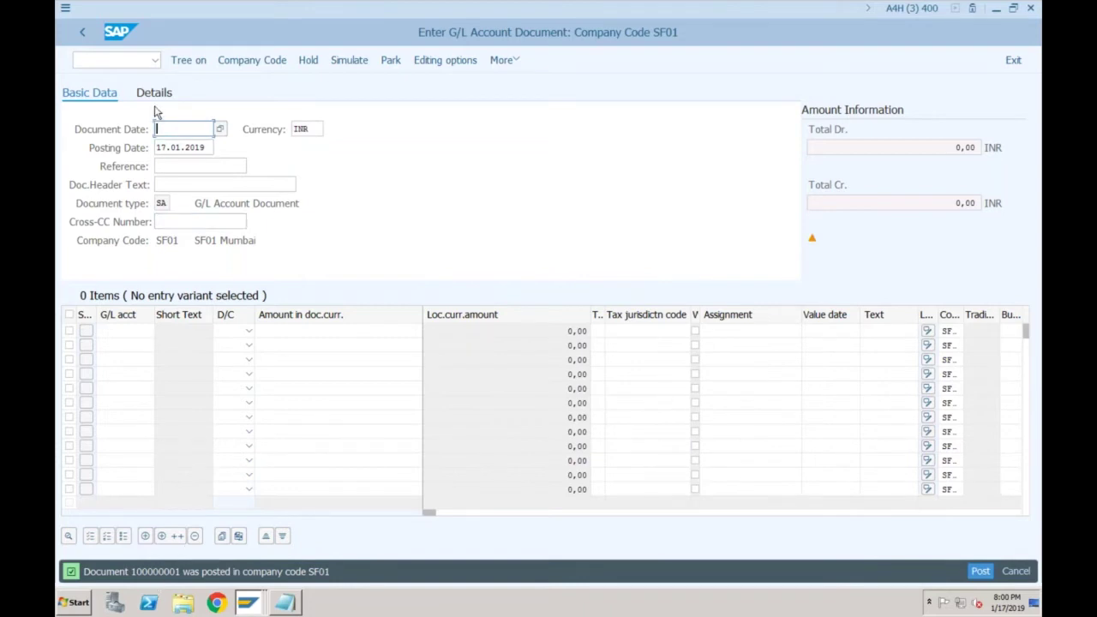
- Display the document just posted, check its header in the entry view, and switch it to the General Ledger View
click(503, 60)
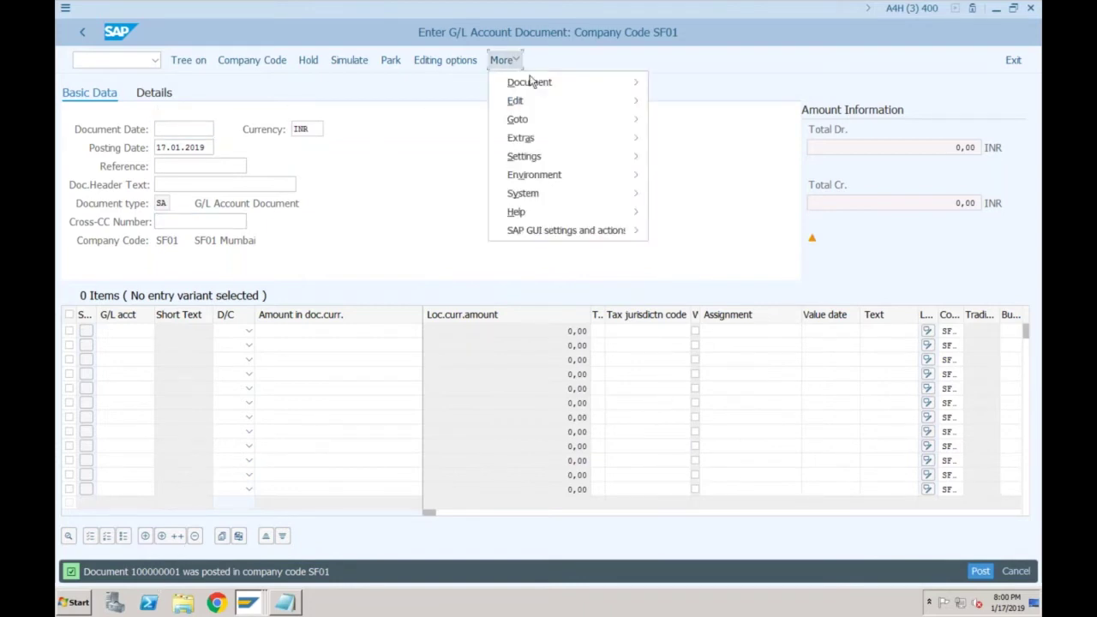
mouse_move(540, 86)
click(665, 98)
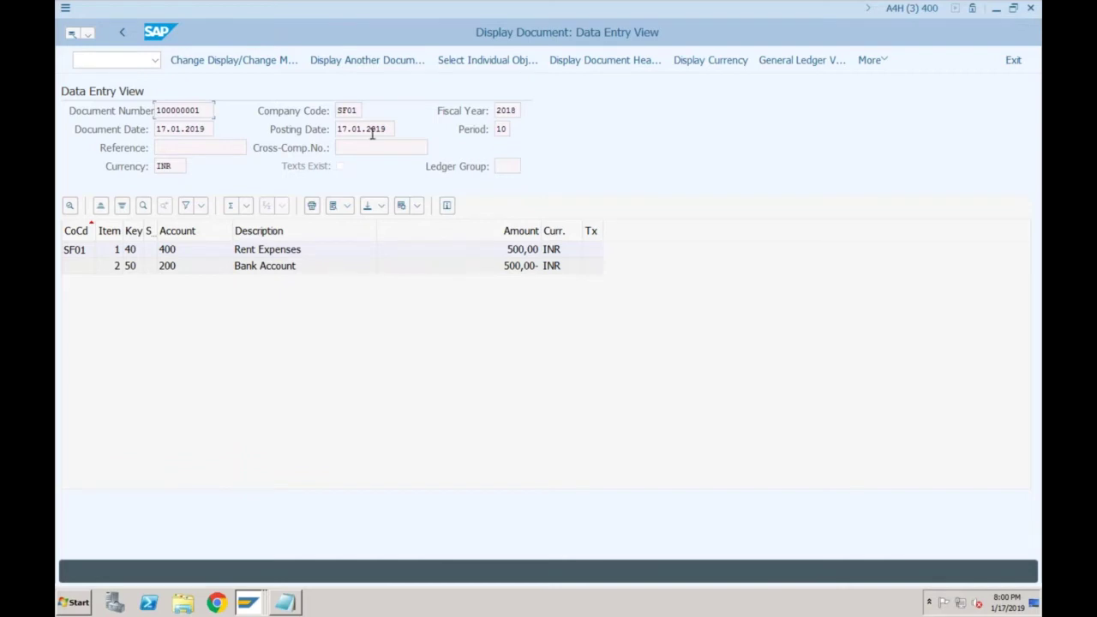
click(352, 110)
key(Tab)
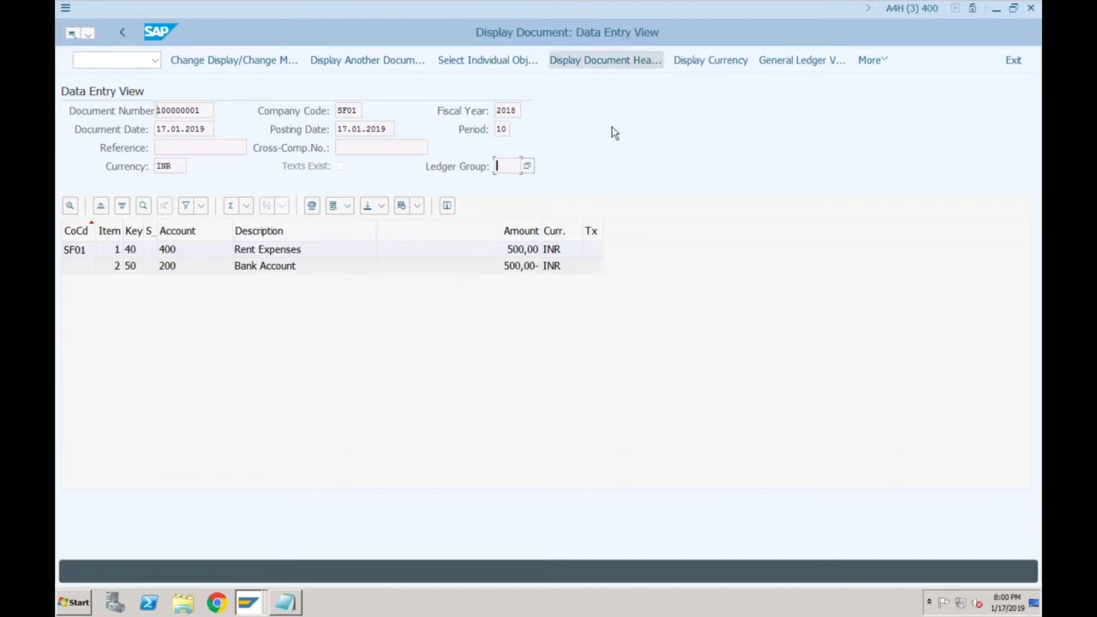
click(803, 62)
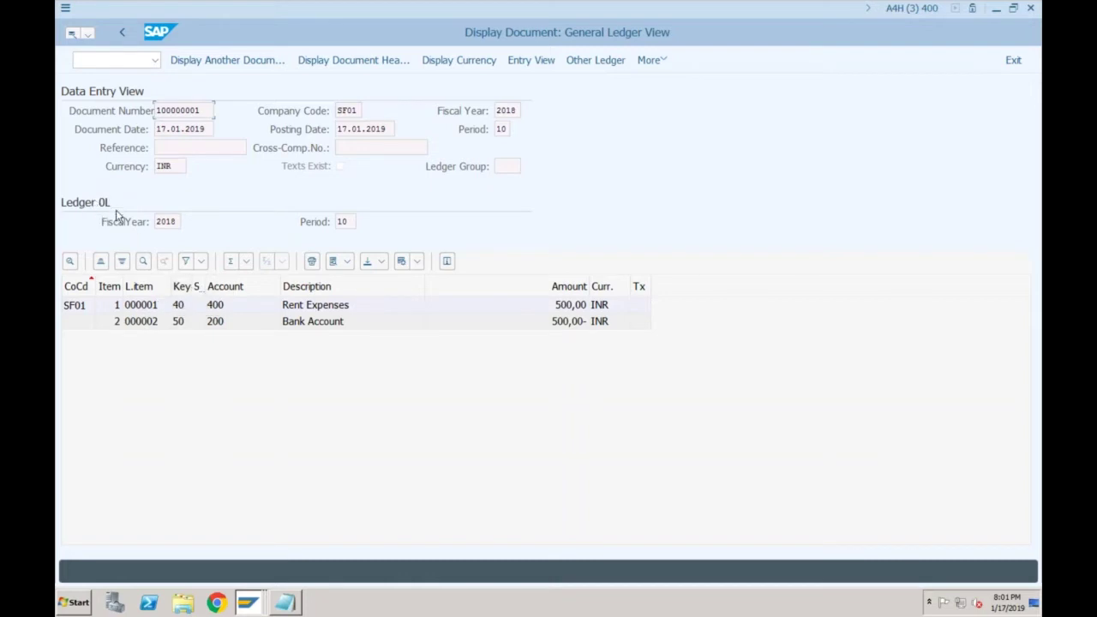
- Open the selection of other ledgers for the posted document and examine the available ledgers through to the end of the list
click(587, 64)
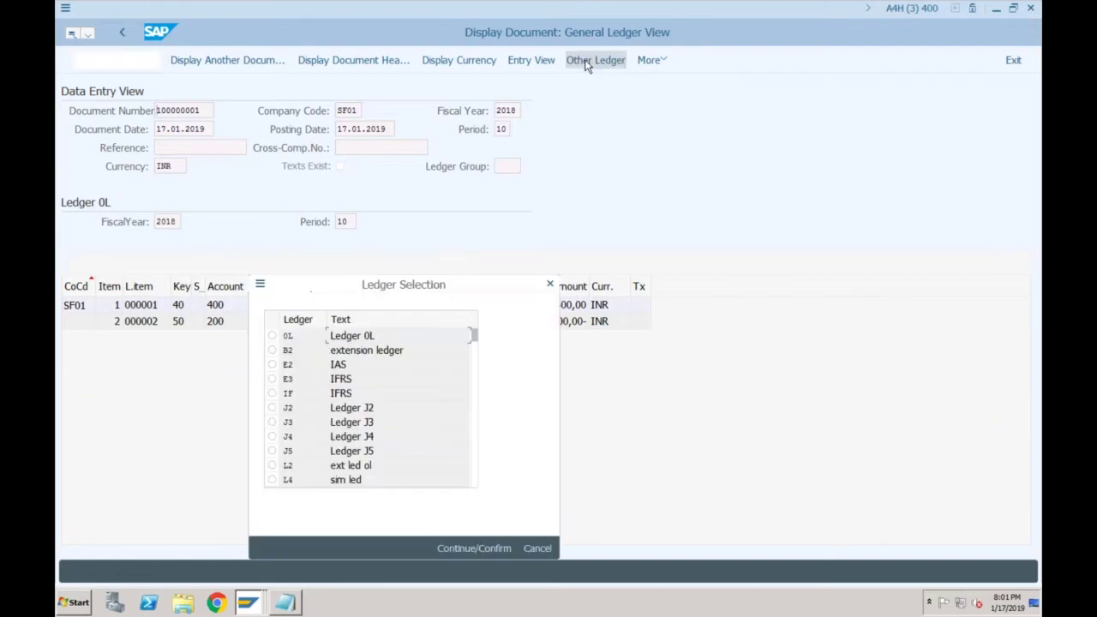
click(299, 350)
click(299, 364)
click(299, 379)
click(298, 393)
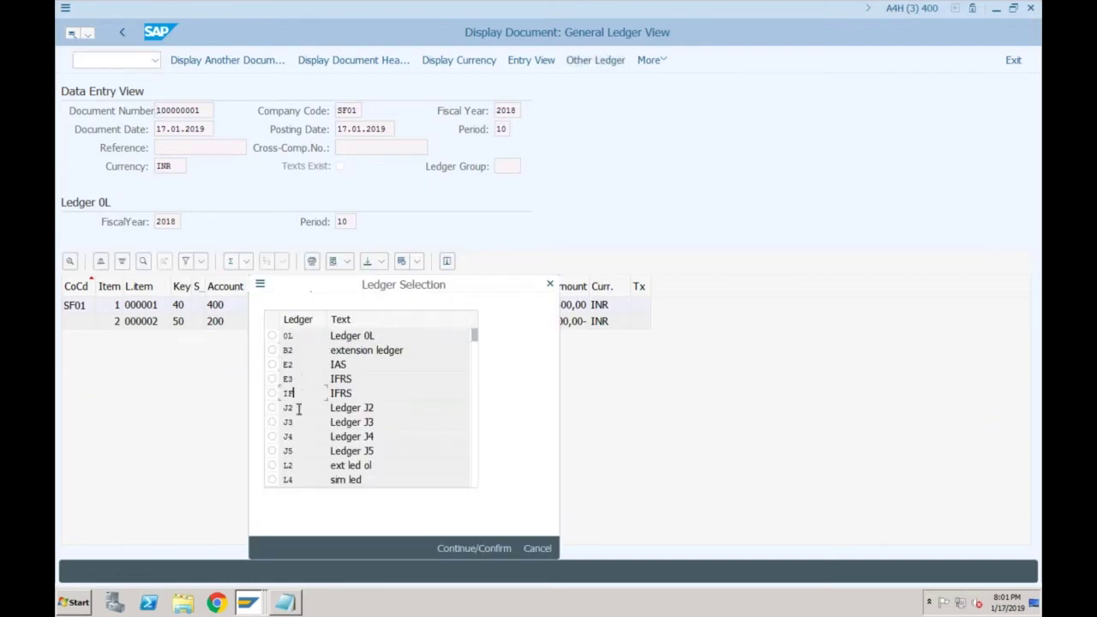
click(298, 408)
click(298, 421)
click(298, 438)
click(298, 451)
click(298, 465)
click(298, 480)
scroll(468, 364, down, 4)
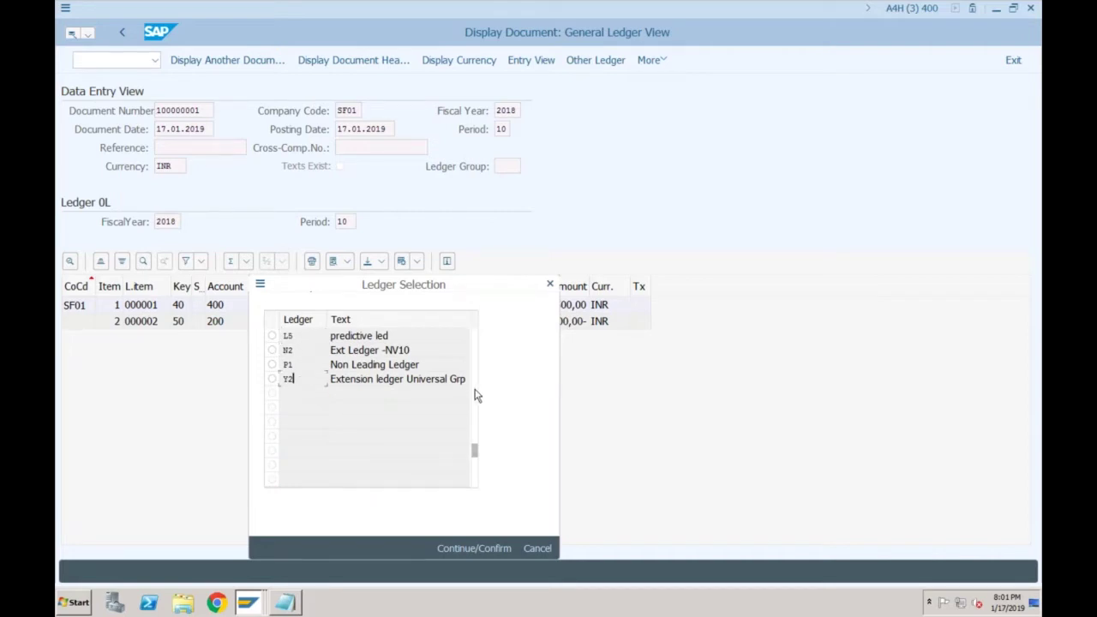
- Select ledger B2 (extension ledger) and display the posted document in it
click(476, 361)
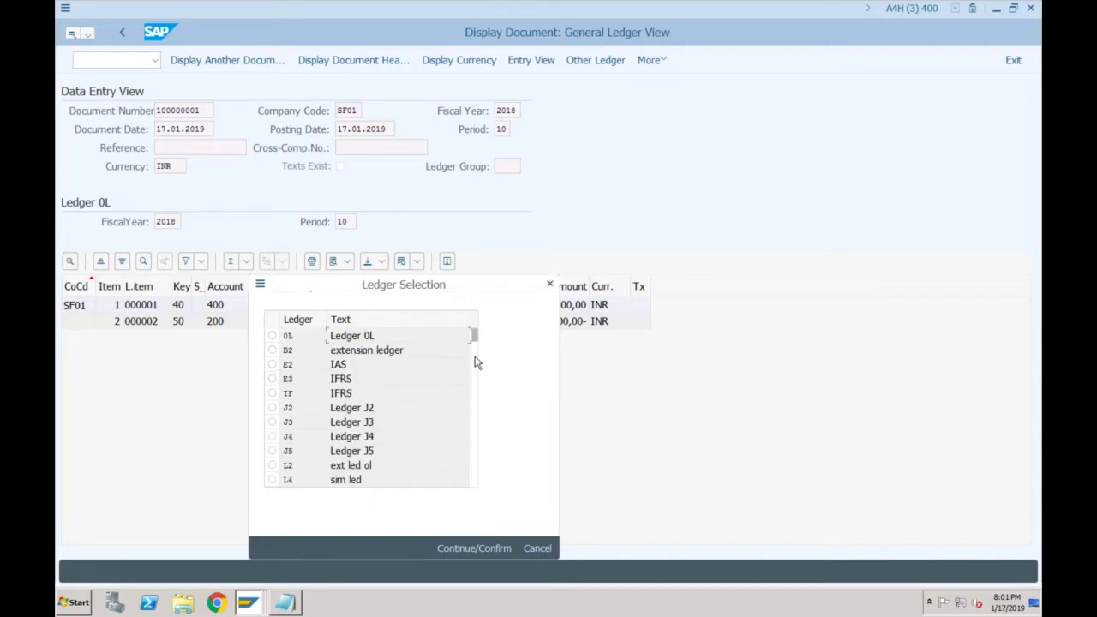
click(272, 349)
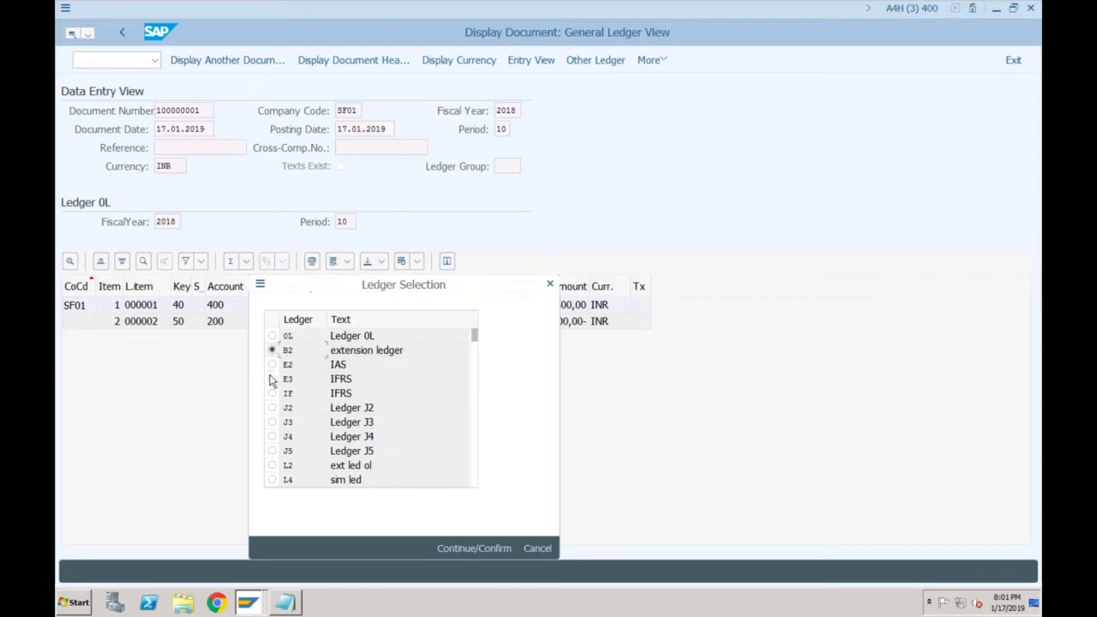
click(455, 547)
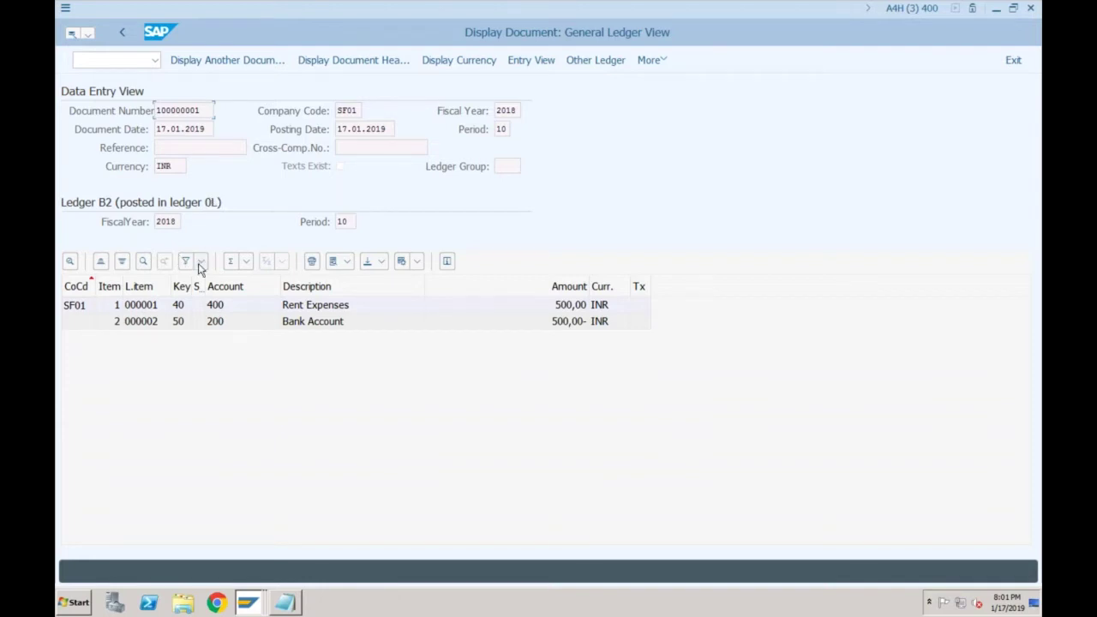
- Switch to the ACDOCA entries session, start transaction spro there, and open the SAP Reference IMG
click(246, 602)
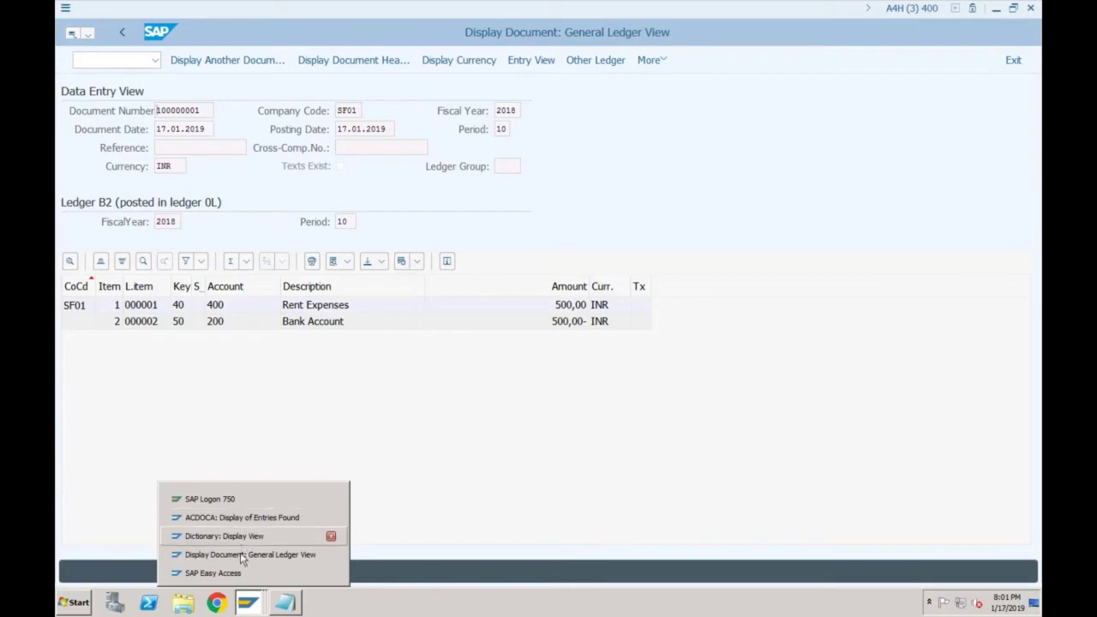
click(242, 517)
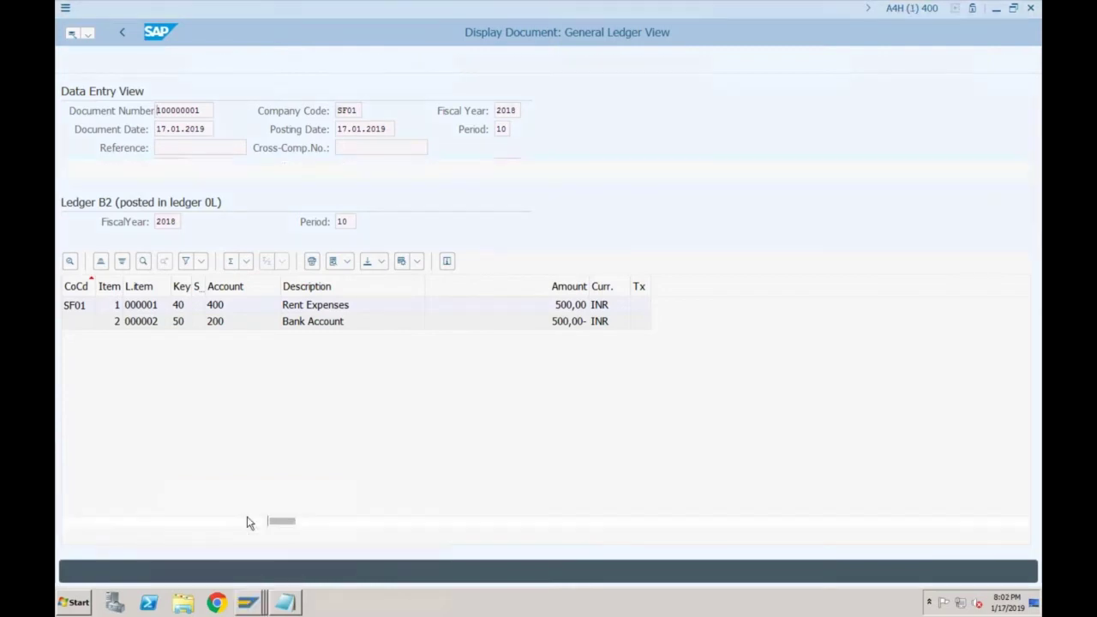
click(81, 58)
text(/nspro)
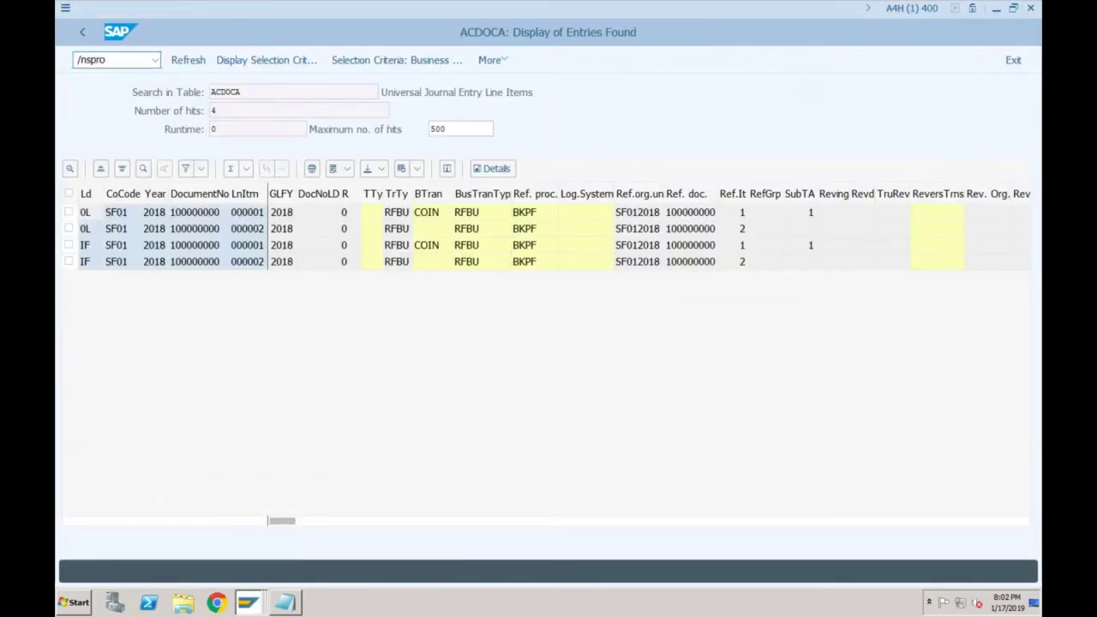
key(Return)
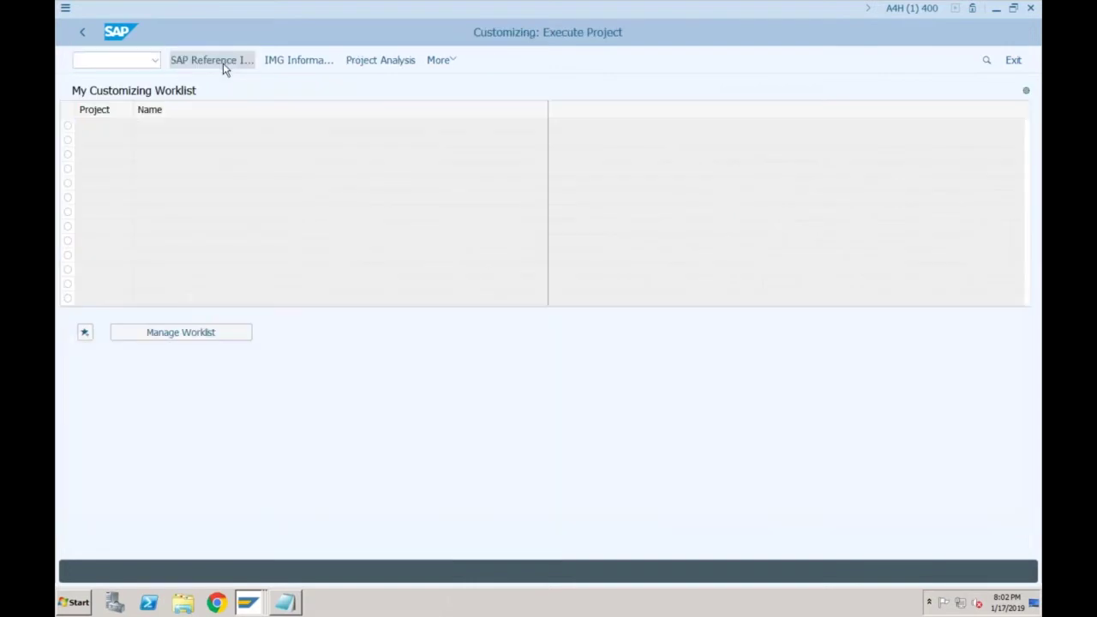
click(212, 60)
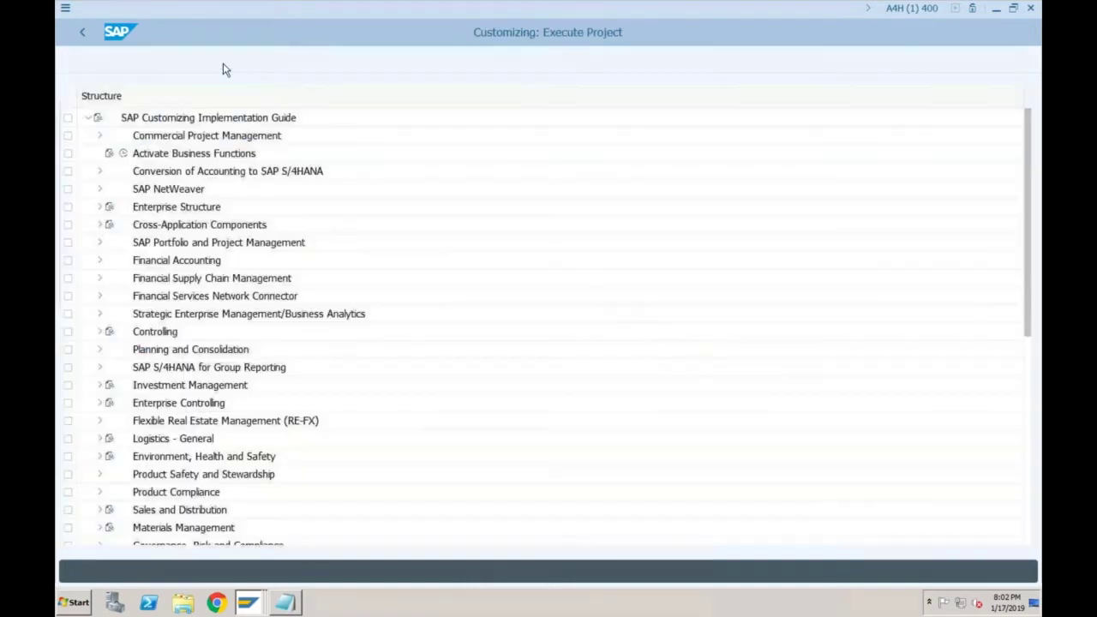
- Open Define Settings for Ledgers and Currency Types under Financial Accounting Global Settings, Ledgers, Ledger, and dismiss the consistency check messages
click(99, 260)
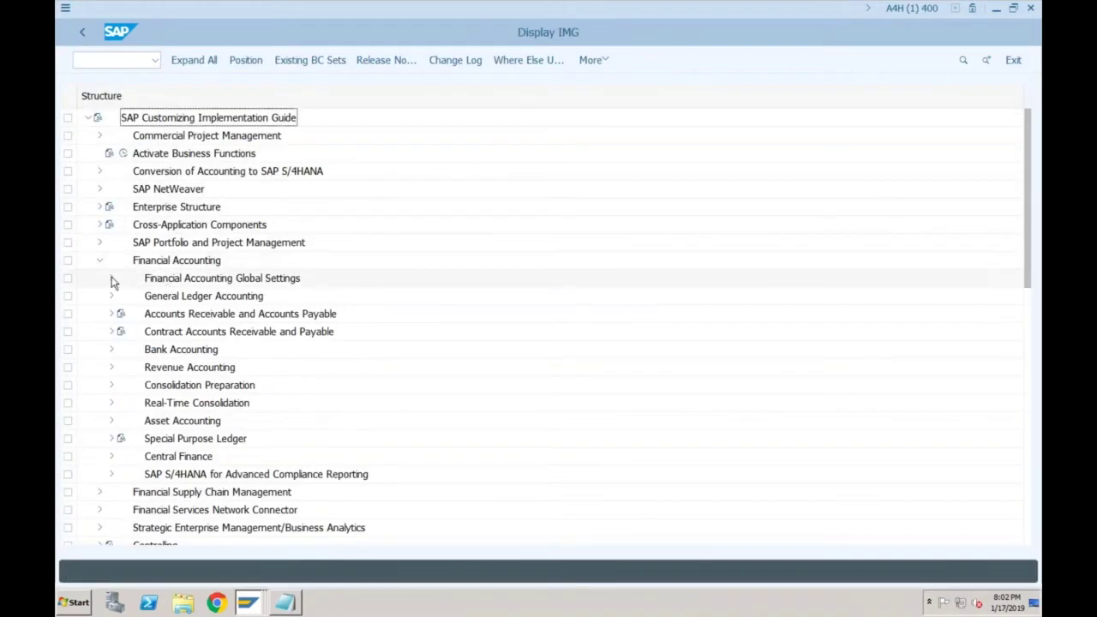
click(111, 280)
click(123, 296)
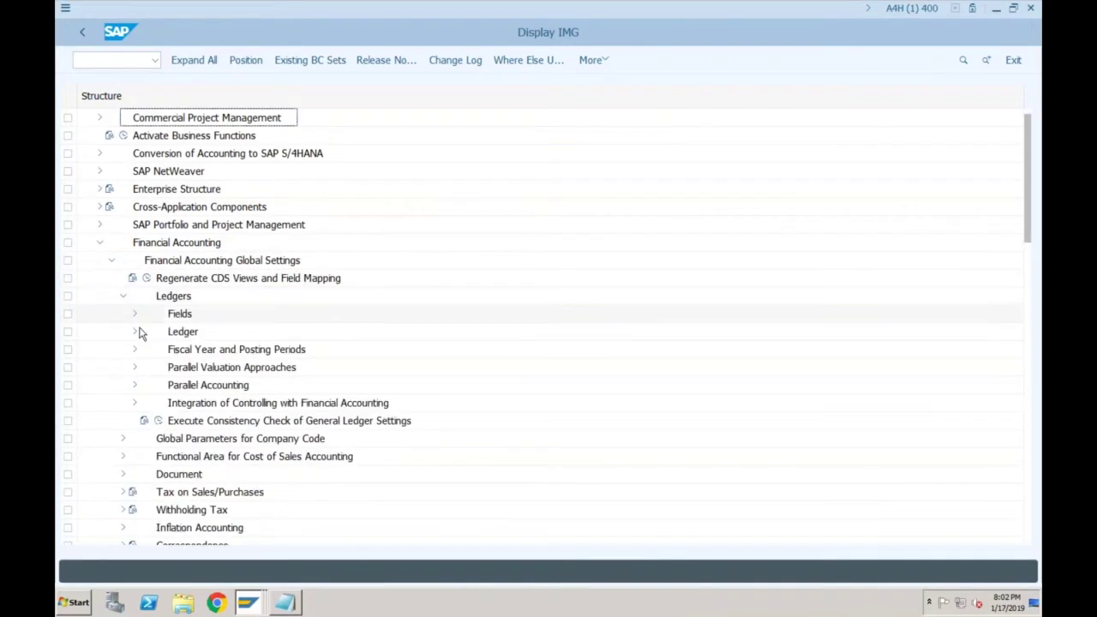
click(135, 332)
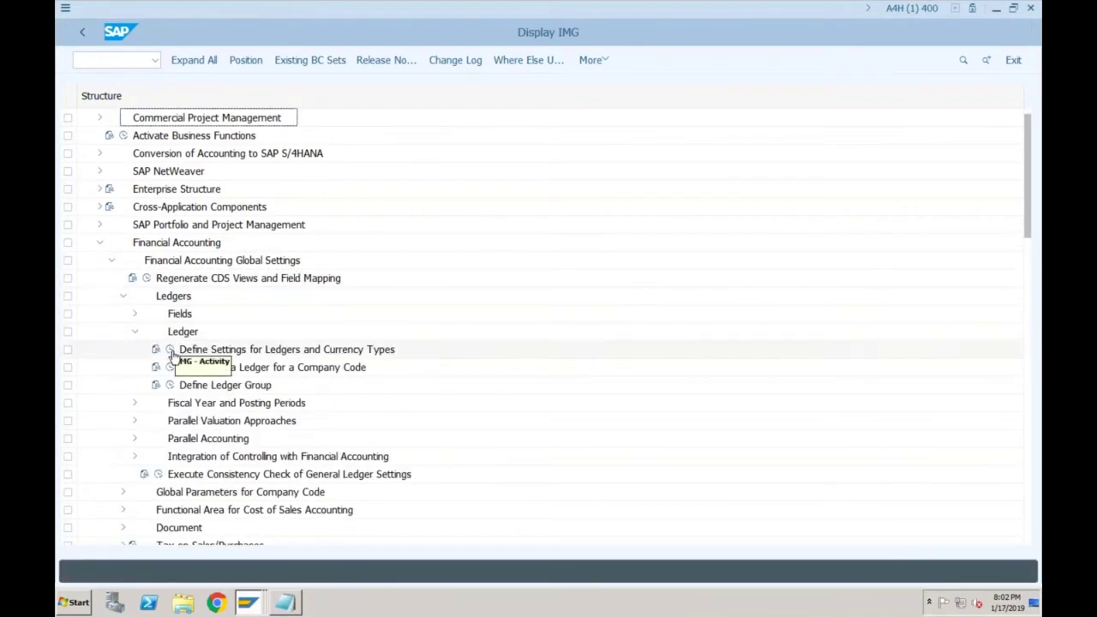
click(171, 350)
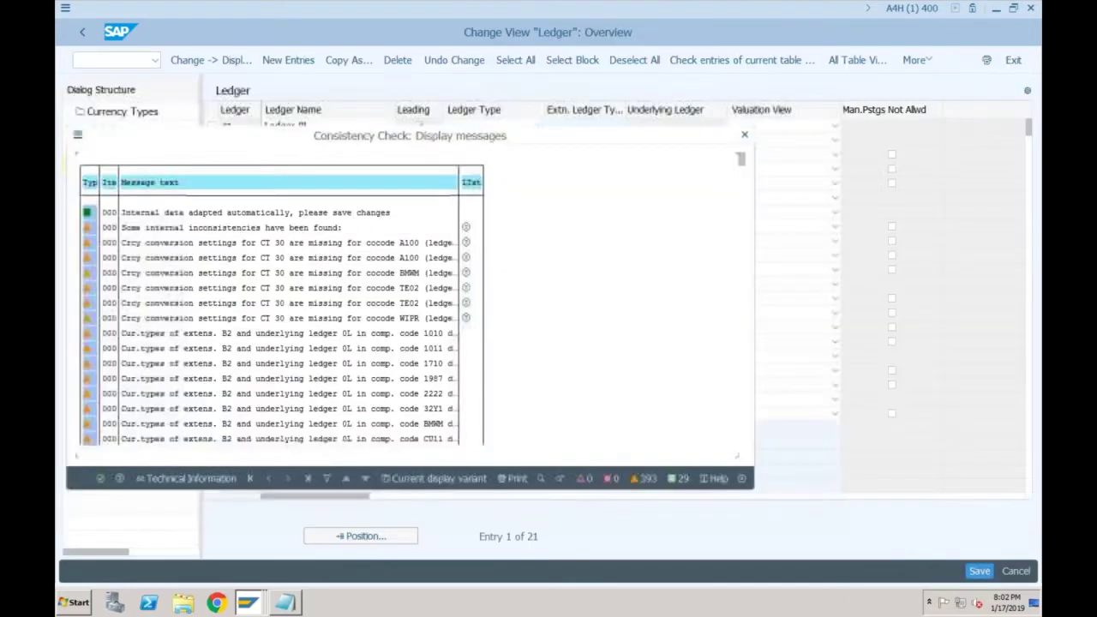
click(100, 479)
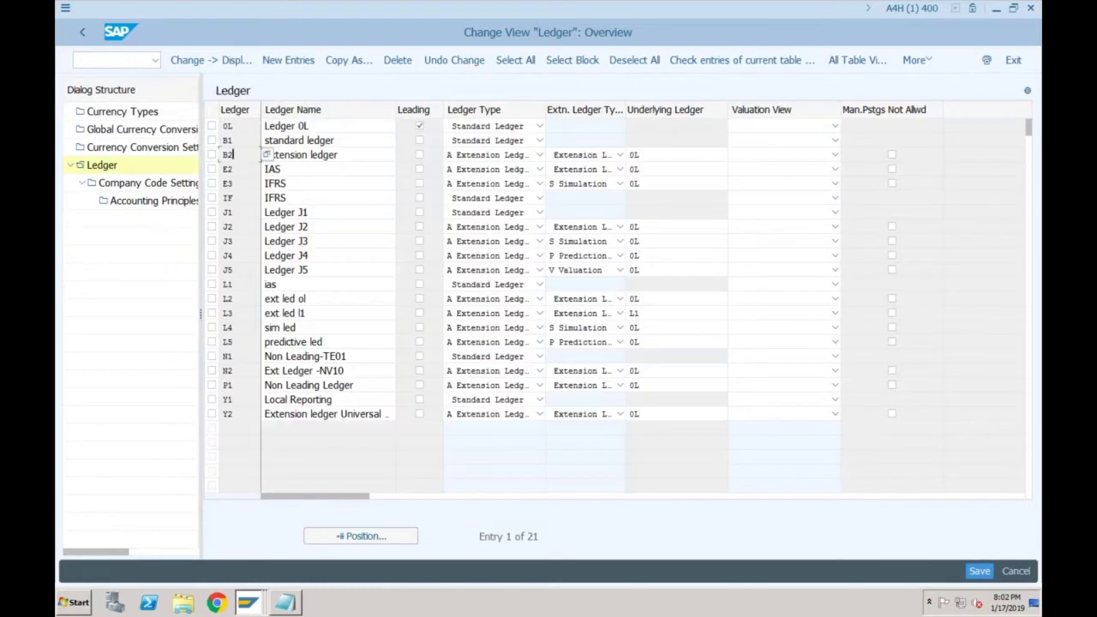
- Check the underlying ledger assigned to extension ledger B2, and return to the General Ledger View of the posted document
click(651, 155)
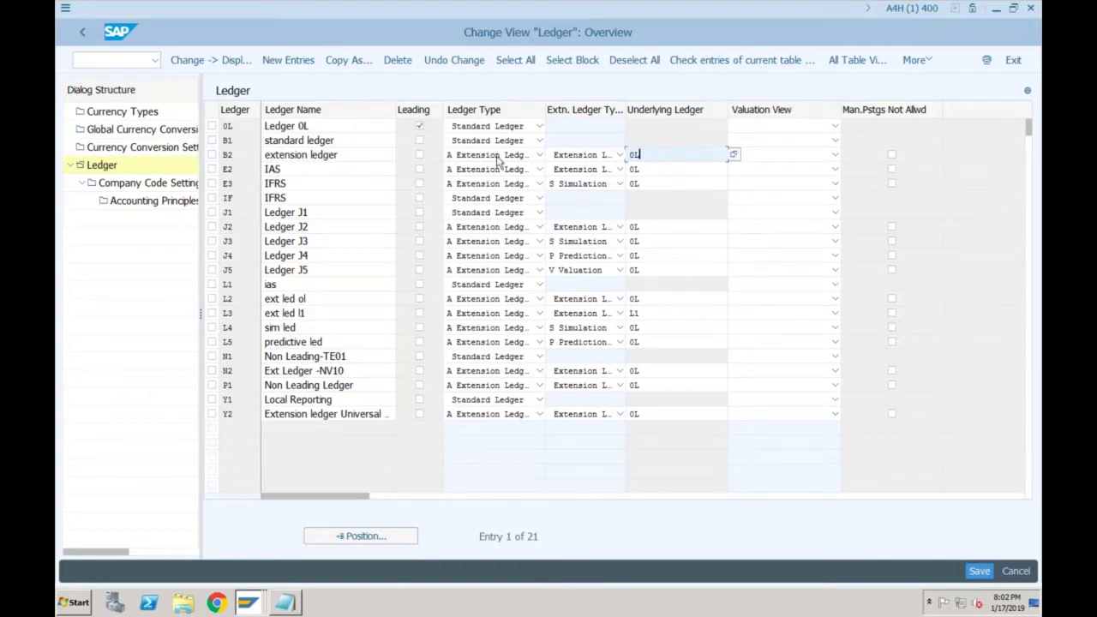
click(232, 157)
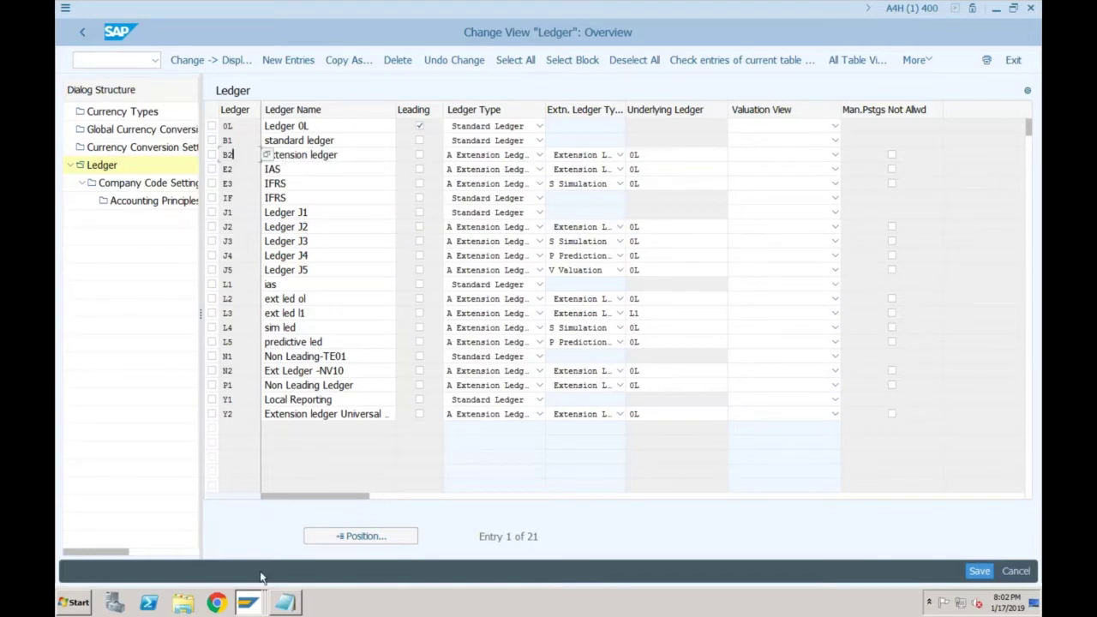
click(247, 606)
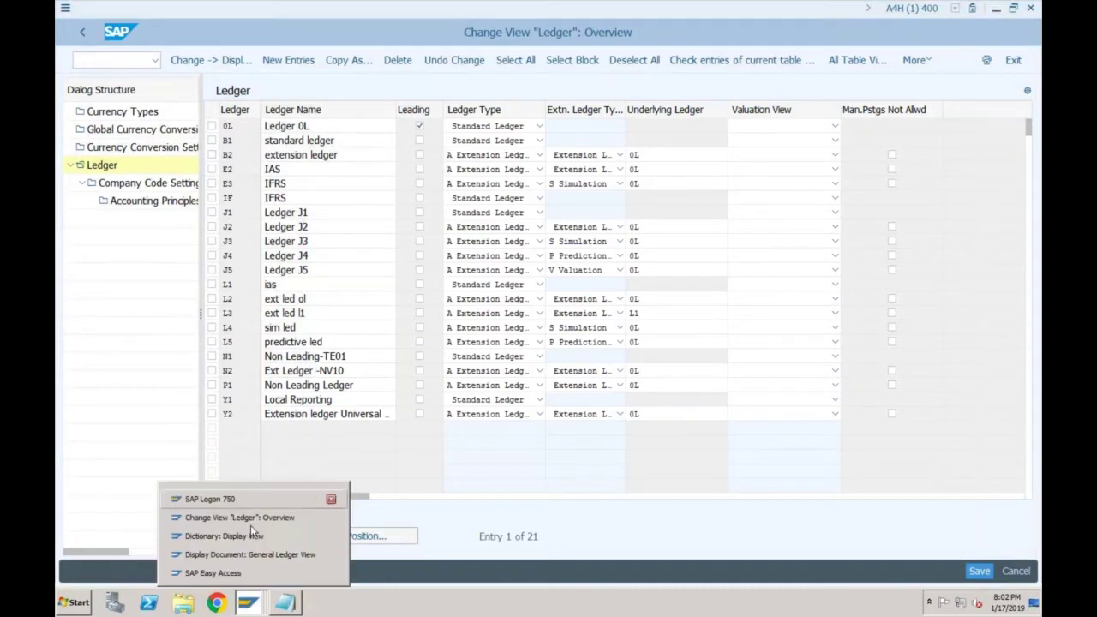
click(250, 554)
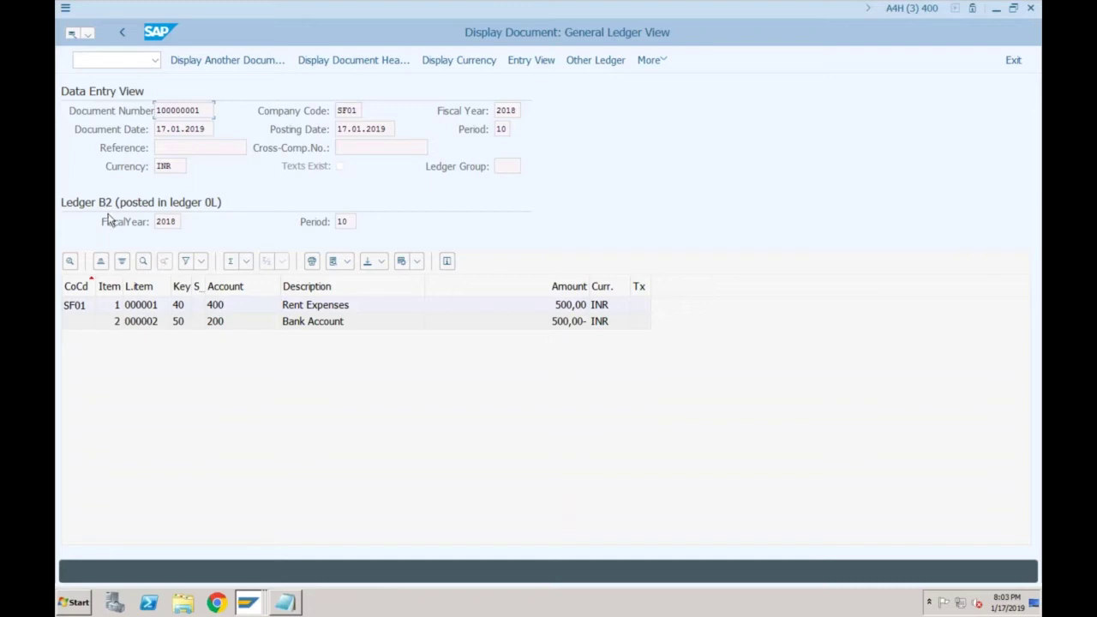
- Go back to the ledger overview session and leave the ledger settings without saving changes
mouse_move(247, 605)
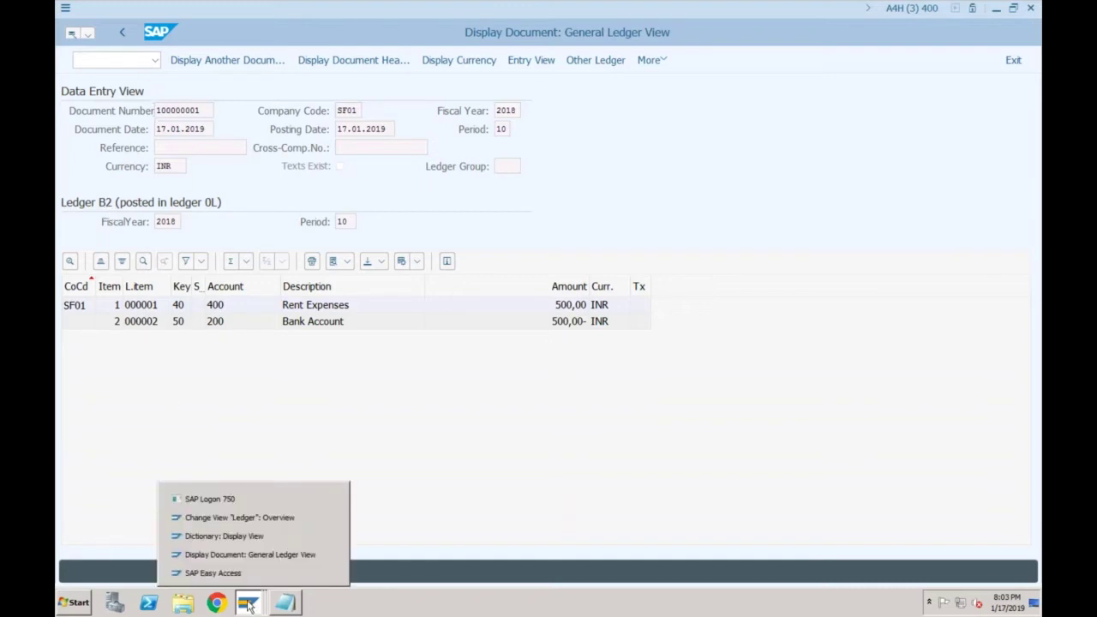
click(243, 517)
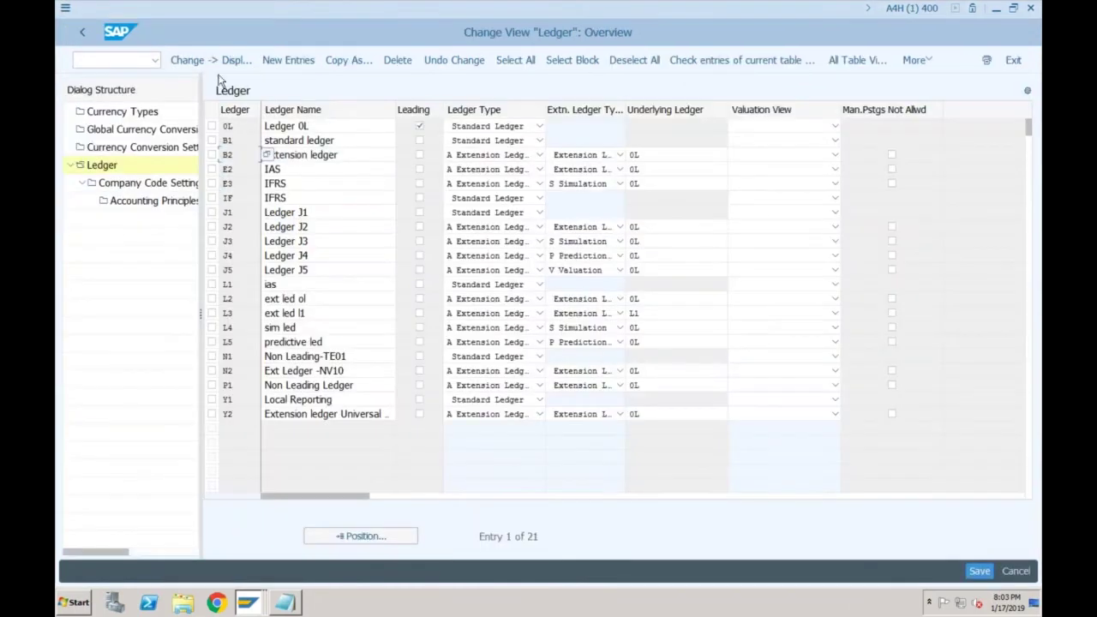
click(80, 33)
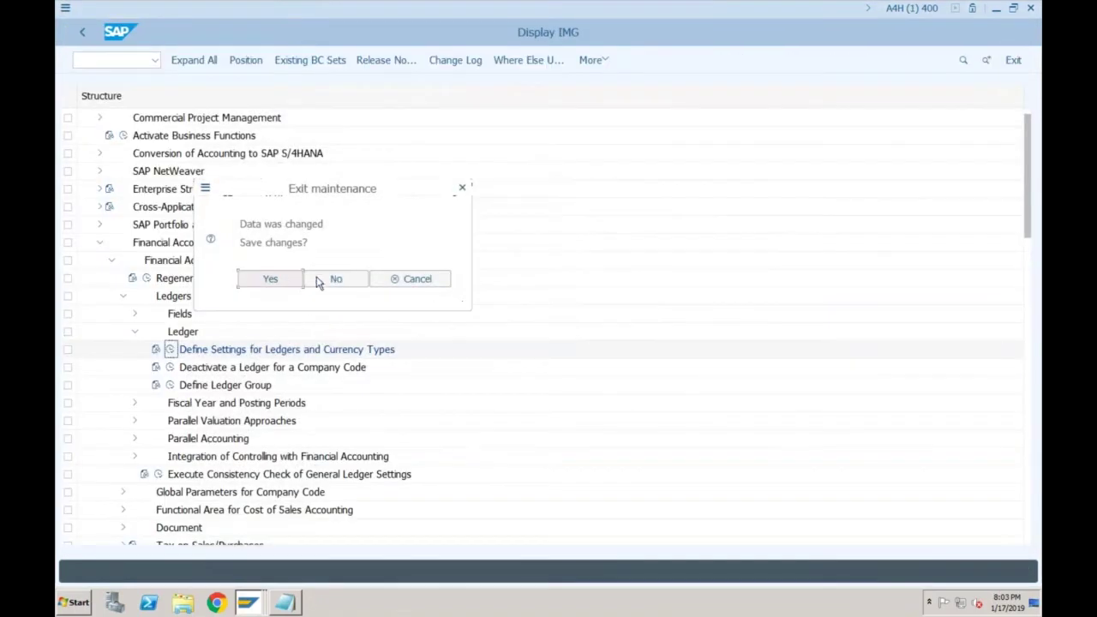
click(341, 279)
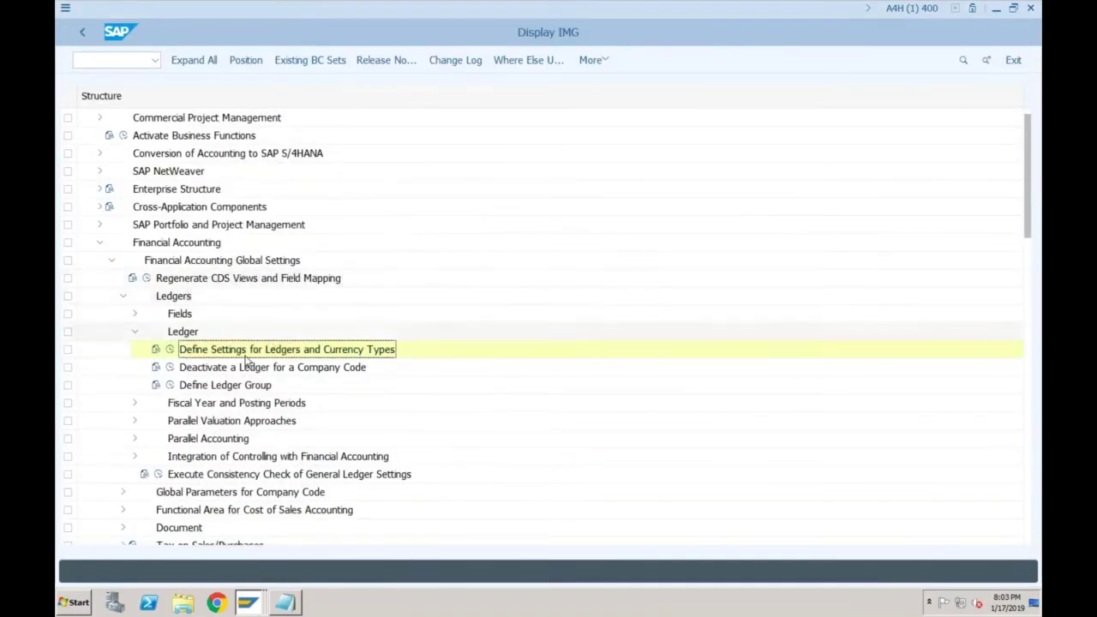
- Open the Deactivate a Ledger for a Company Code activity
click(170, 366)
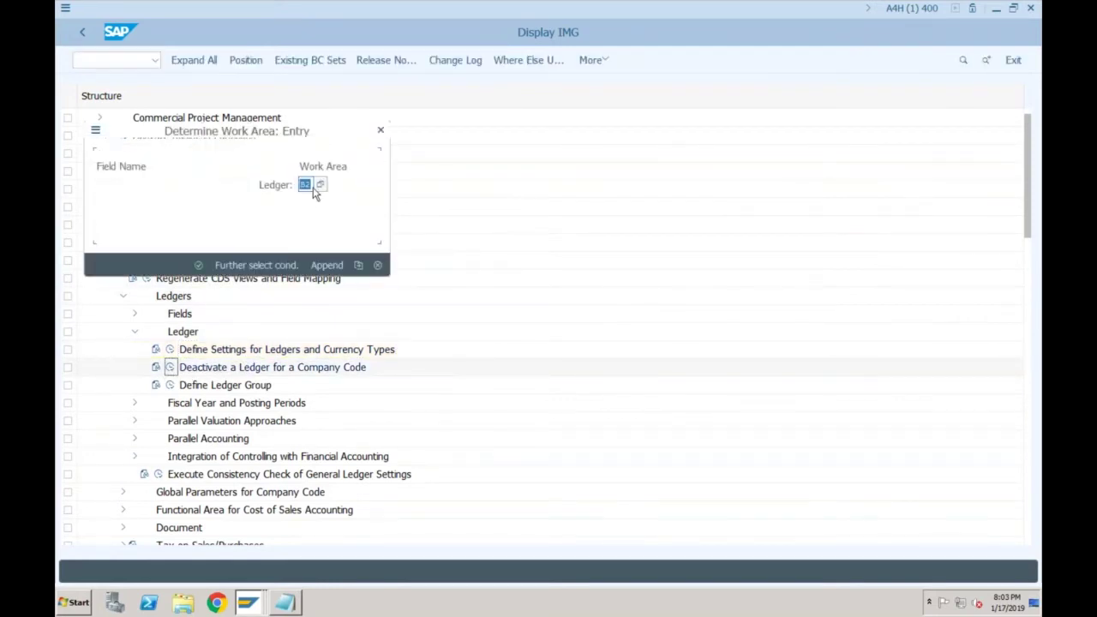
- Open the general ledger deactivation overview for ledger B2
click(198, 265)
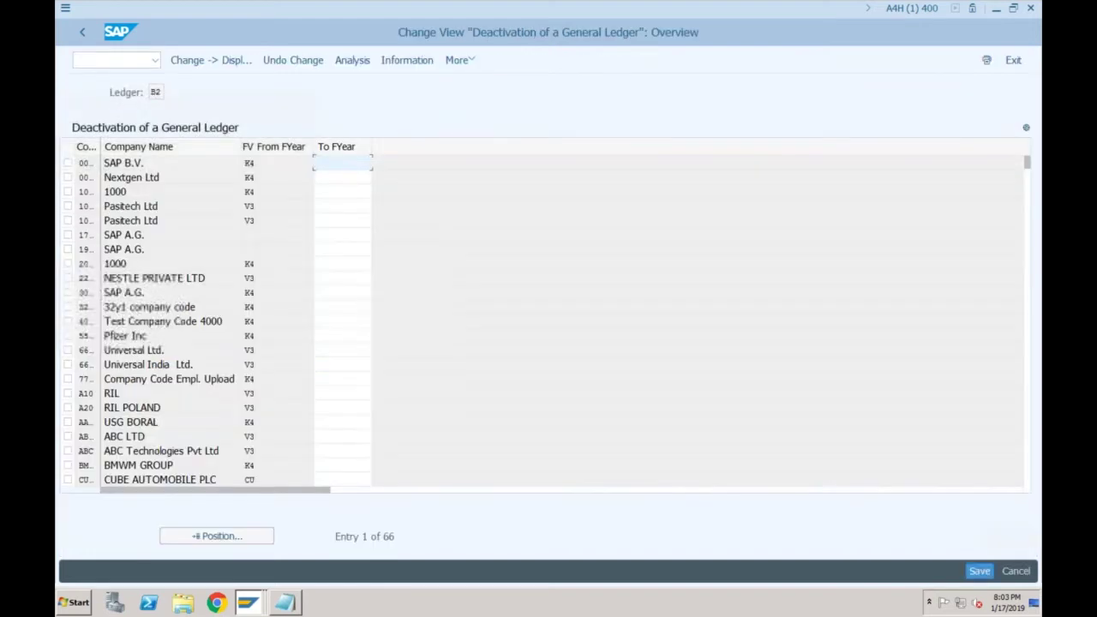
click(326, 235)
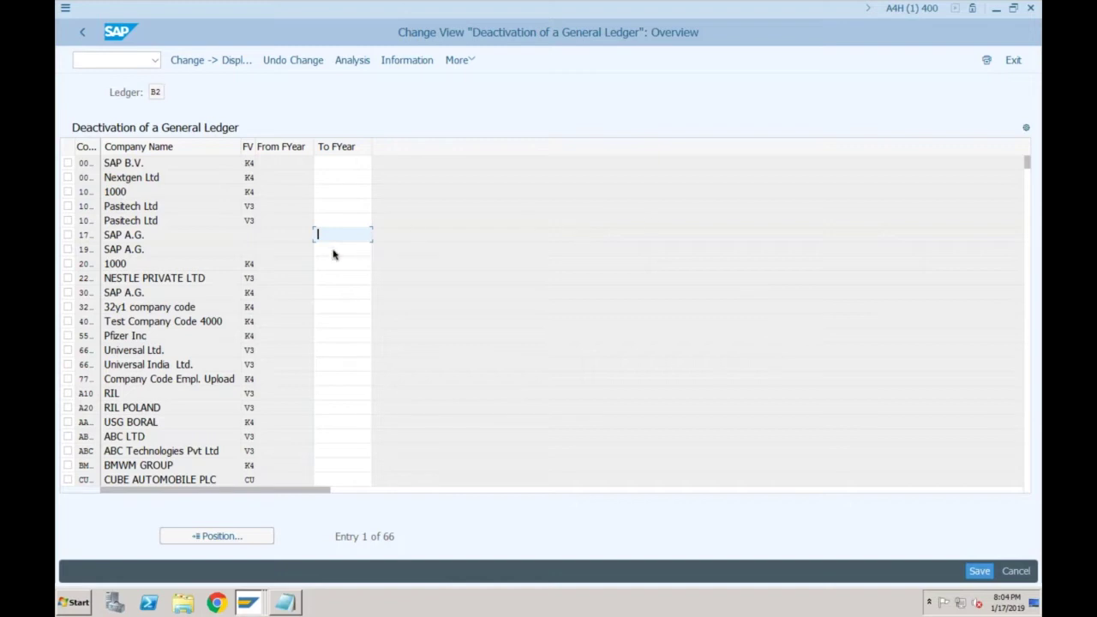
- Switch to Notepad and delete all the existing notes
click(293, 609)
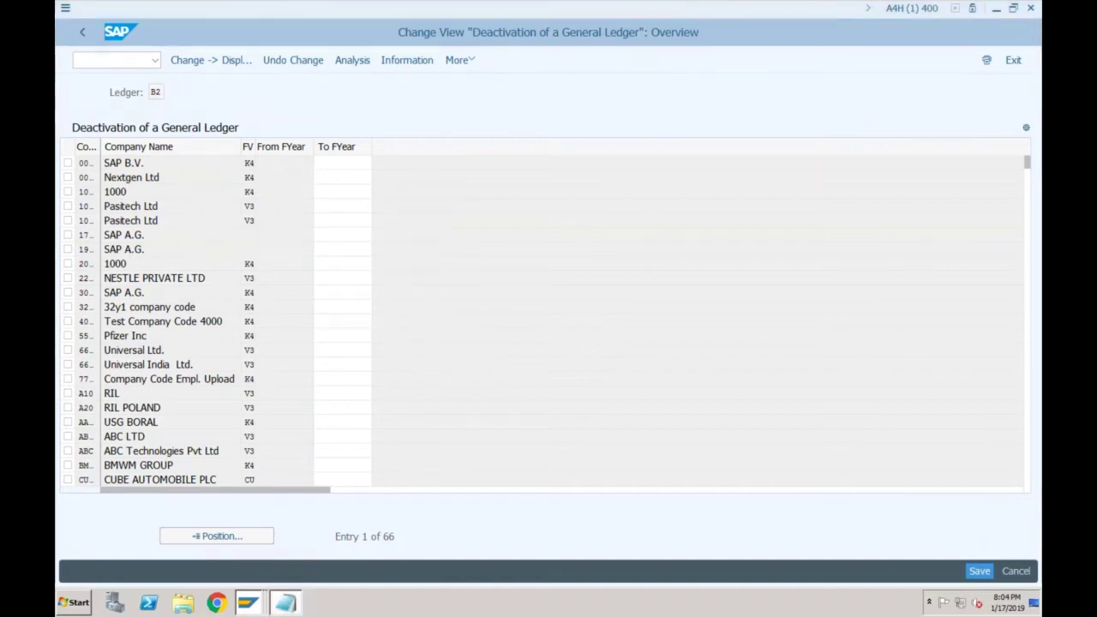
key(alt+Tab)
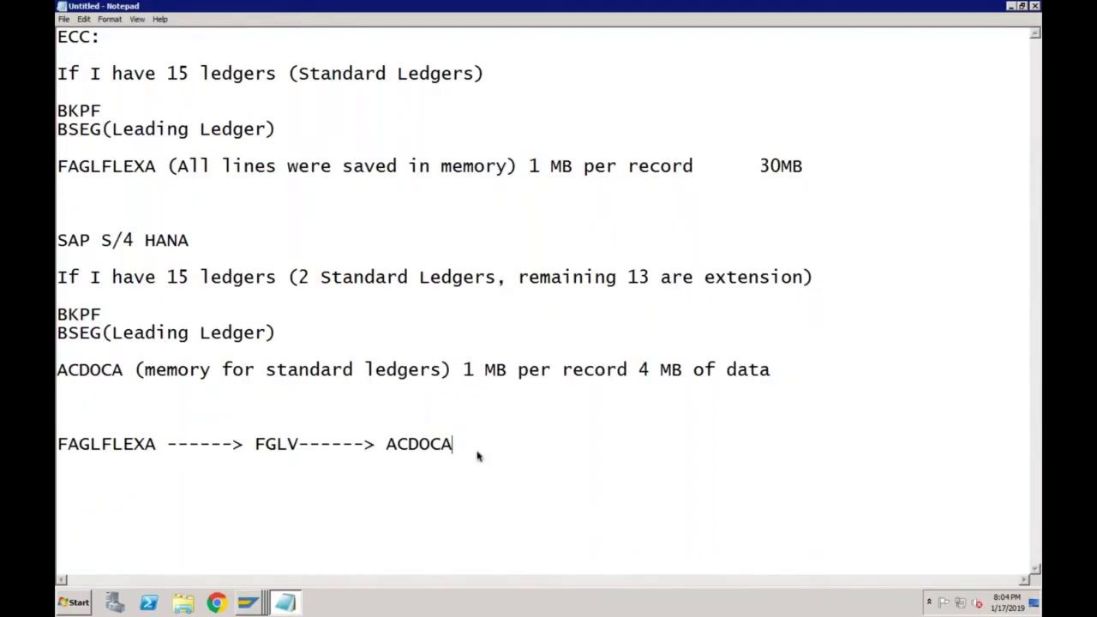
key(shift+Left)
key(shift+Up)
key(shift+Up)
key(shift+Up)
key(shift+Up)
key(shift+Up)
key(shift+Up)
key(shift+Up)
key(shift+Up)
key(shift+Up)
key(shift+Up)
key(shift+Up)
key(shift+Up)
key(shift+Up)
key(shift+Up)
key(shift+Up)
key(shift+Up)
key(shift+Up)
key(shift+Up)
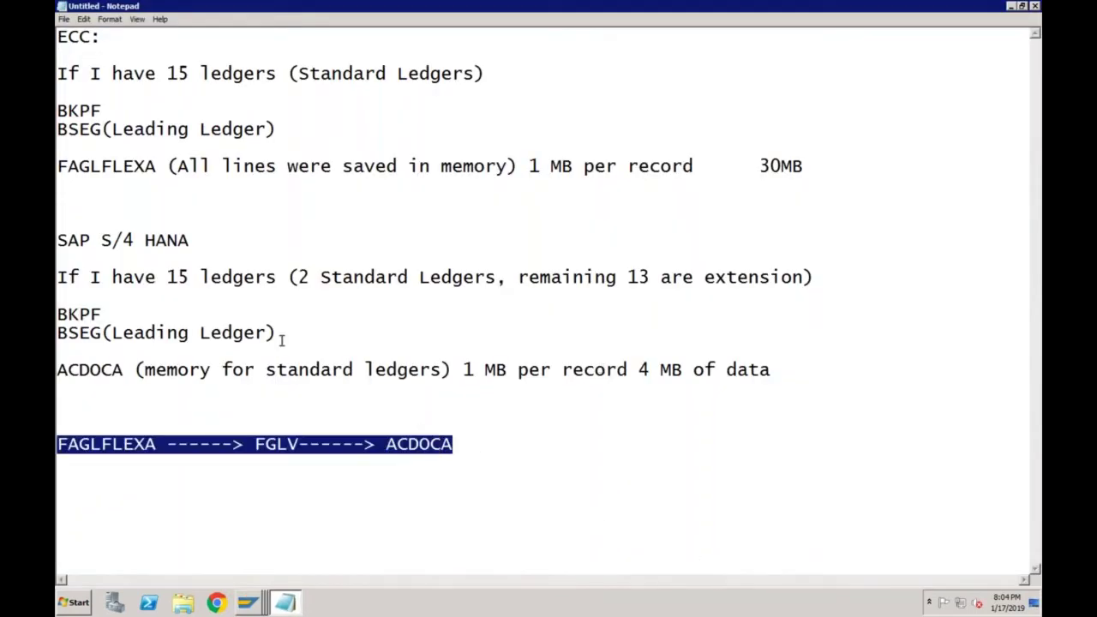
key(shift+Up)
key(shift+Up)
key(shift+Up)
key(shift+Up)
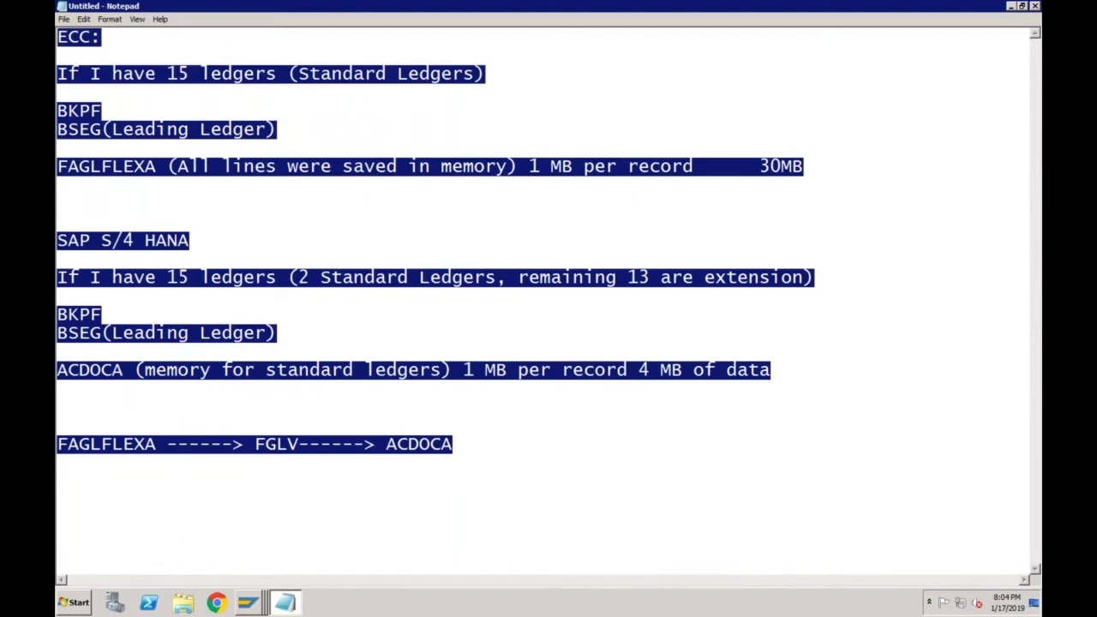
key(Delete)
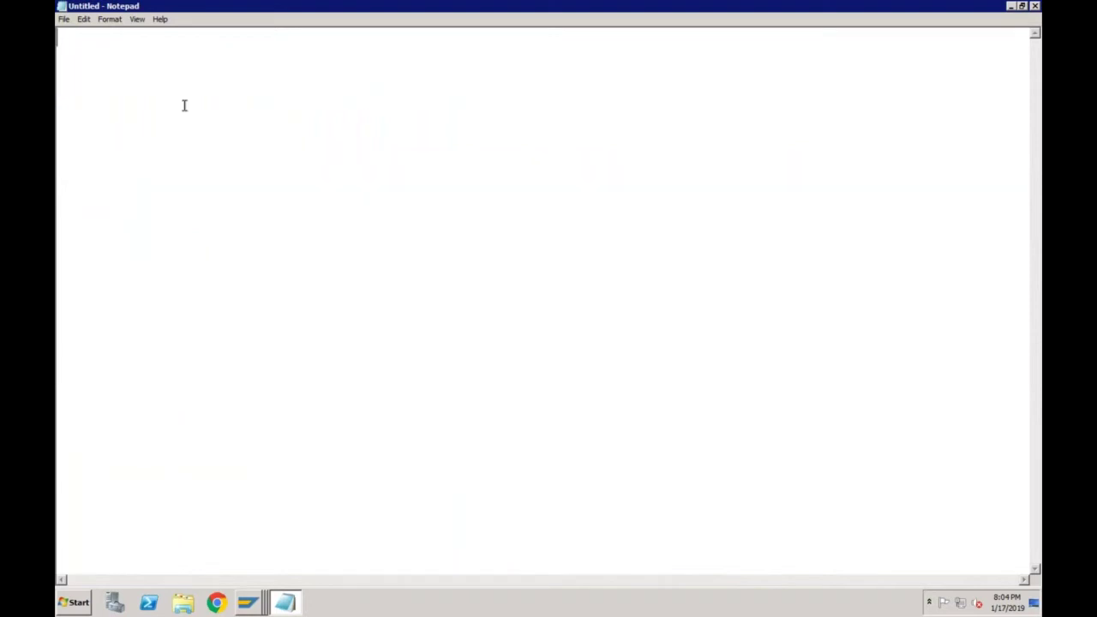
- List the accounting principles India GAAP, IFRS and US GAAP on separate lines, with blank lines below
key(Return)
text(India GAA)
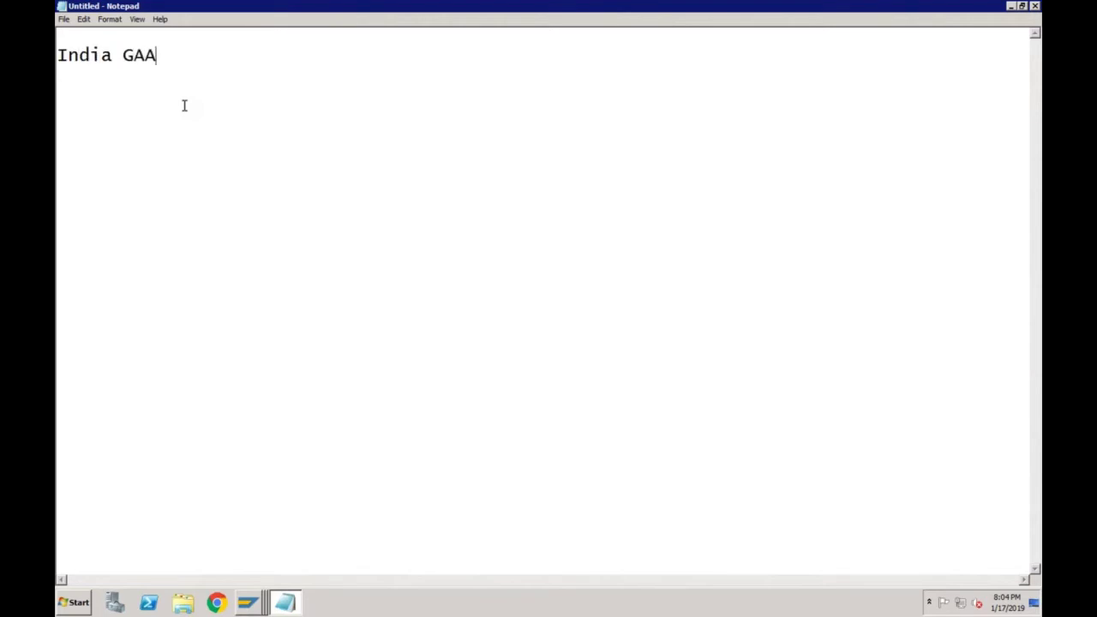
text(P)
key(Return)
text(IFRS)
key(Return)
text(US GAA)
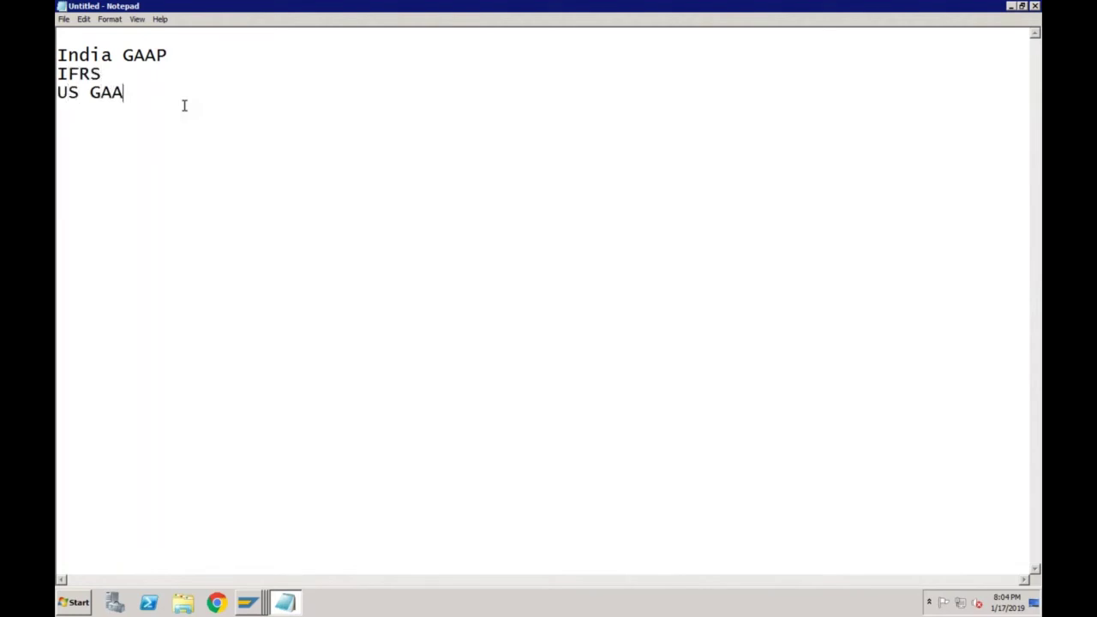
text(P)
key(Return)
key(Return)
key(Return)
- Add an aligned column of ledger codes: 0L for India GAAP, IF for IFRS and US for US GAAP
click(180, 56)
key(Tab)
text(0L)
click(116, 72)
key(Tab)
key(Tab)
text(IF)
click(136, 96)
key(Tab)
key(Tab)
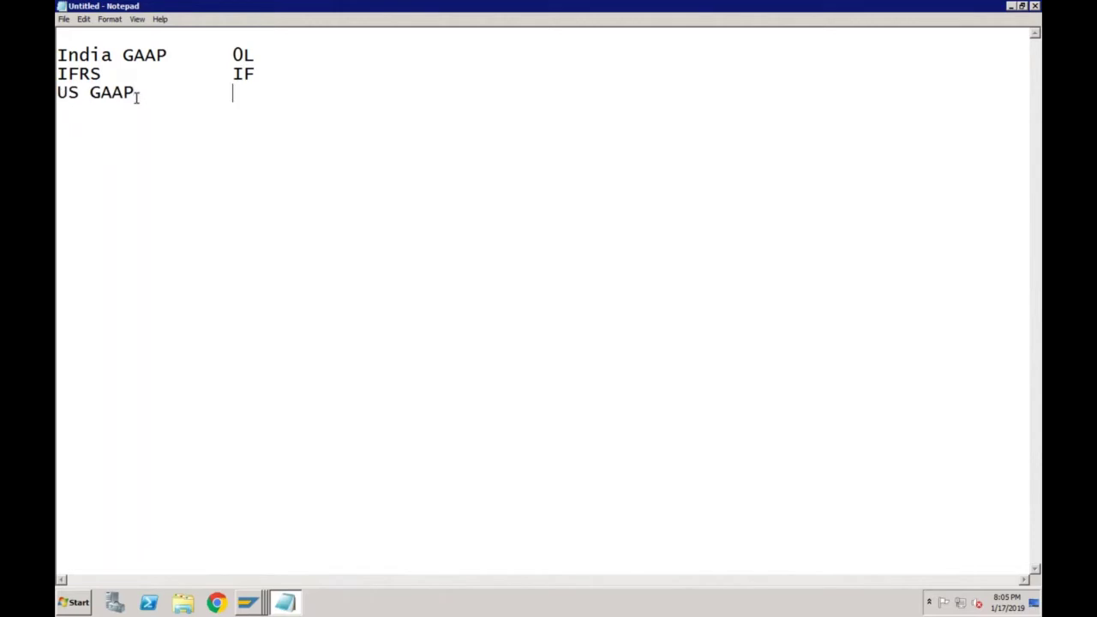
text(US)
- Add a ledger type column: Standard for 0L and IF, Extension Ledger for US, followed by blank lines
click(256, 56)
key(Tab)
text(Standard)
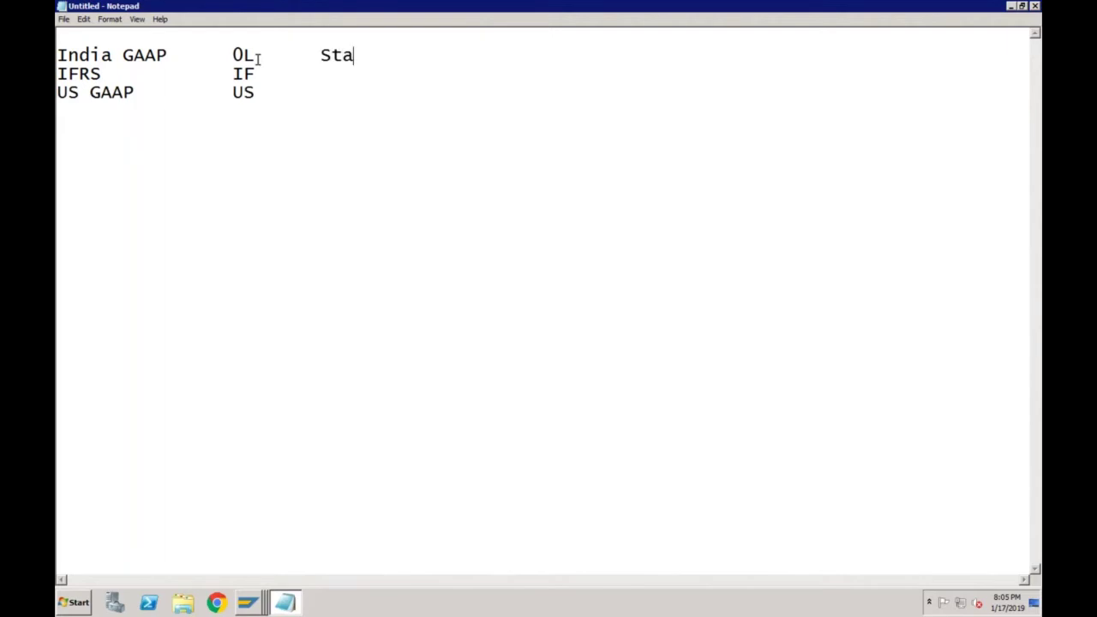
click(256, 74)
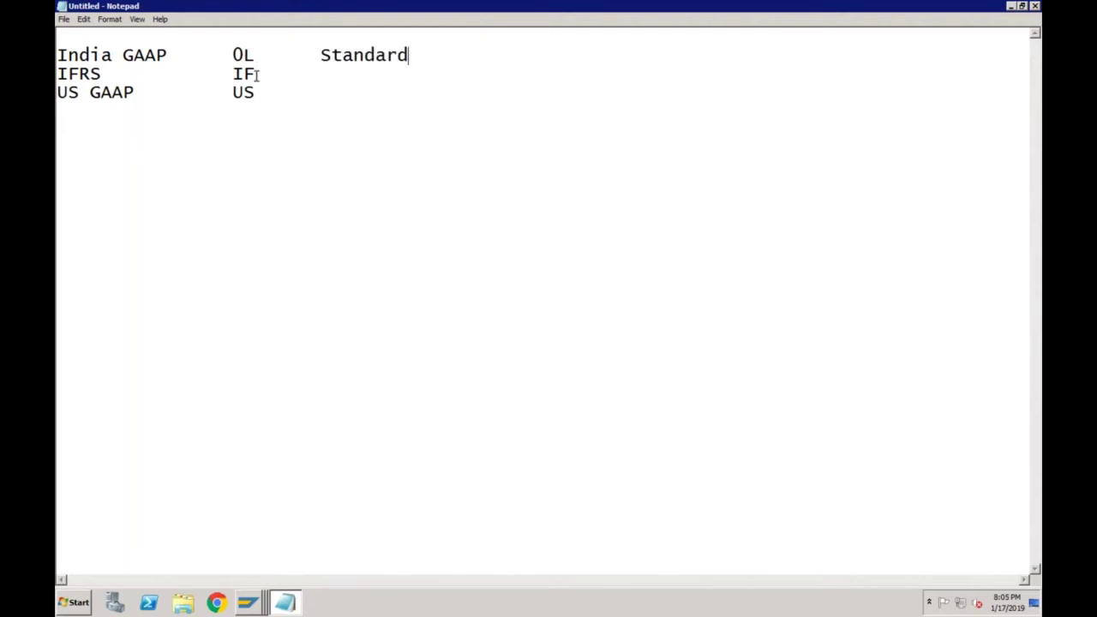
key(Tab)
text(Standard)
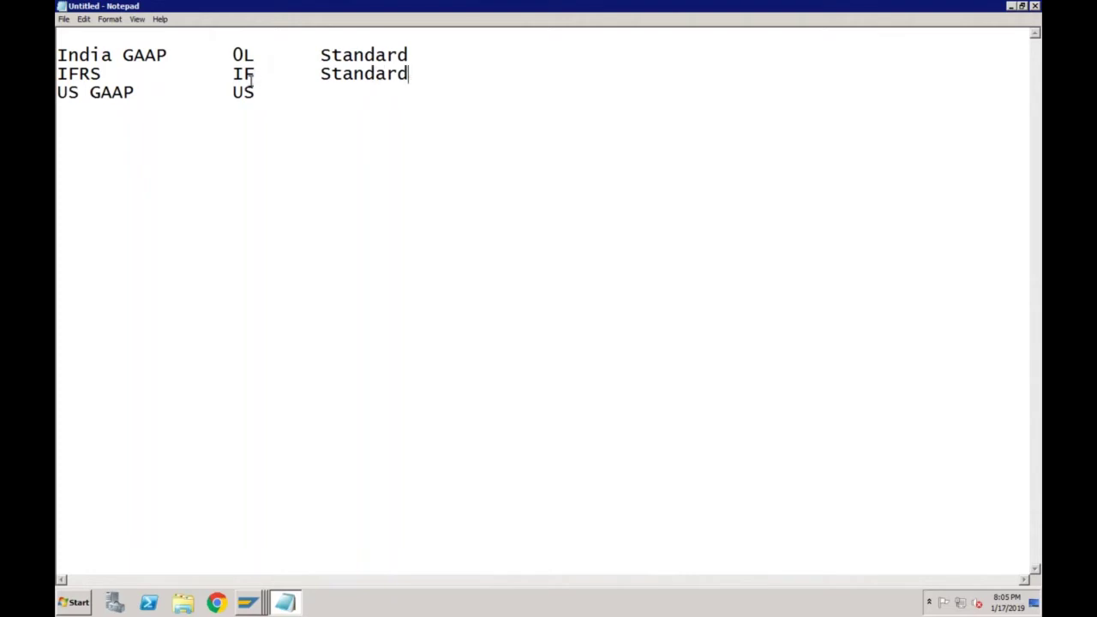
click(257, 91)
key(Tab)
text(Extension L)
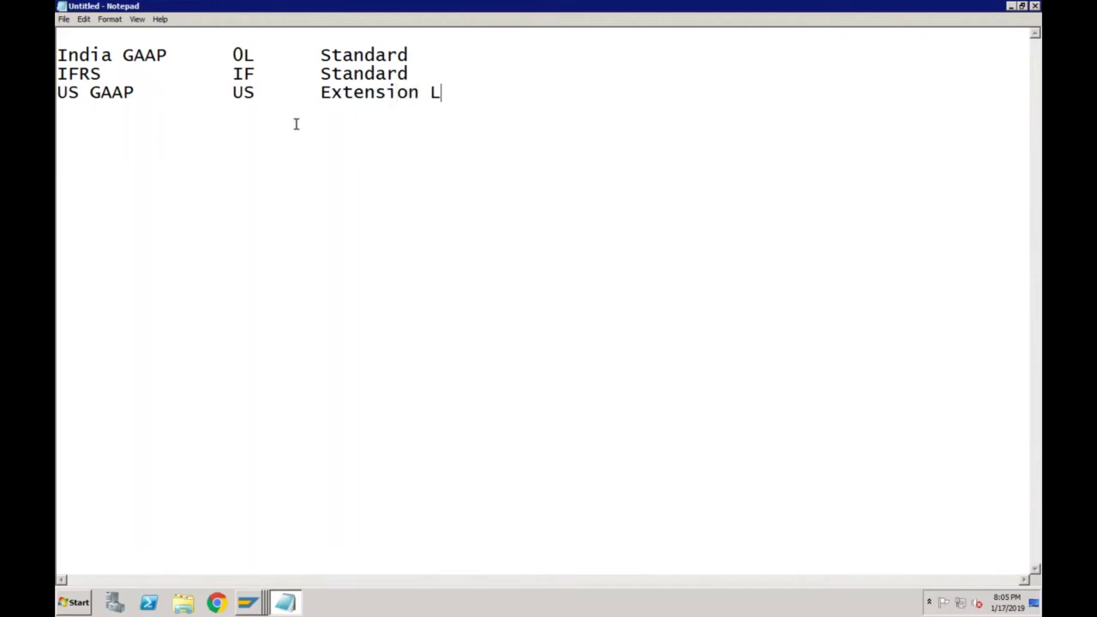
text(edger)
key(Return)
key(Return)
key(Return)
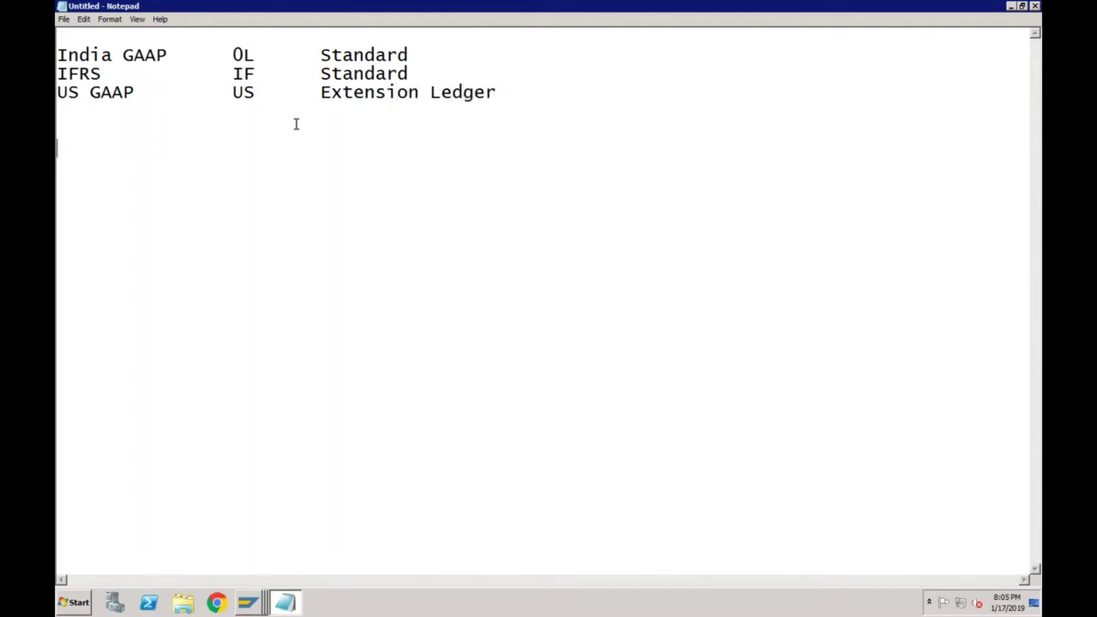
- Write the heading FB50 with the lines Expenses and Bank below it
text(FB50)
click(105, 175)
text(Expesn)
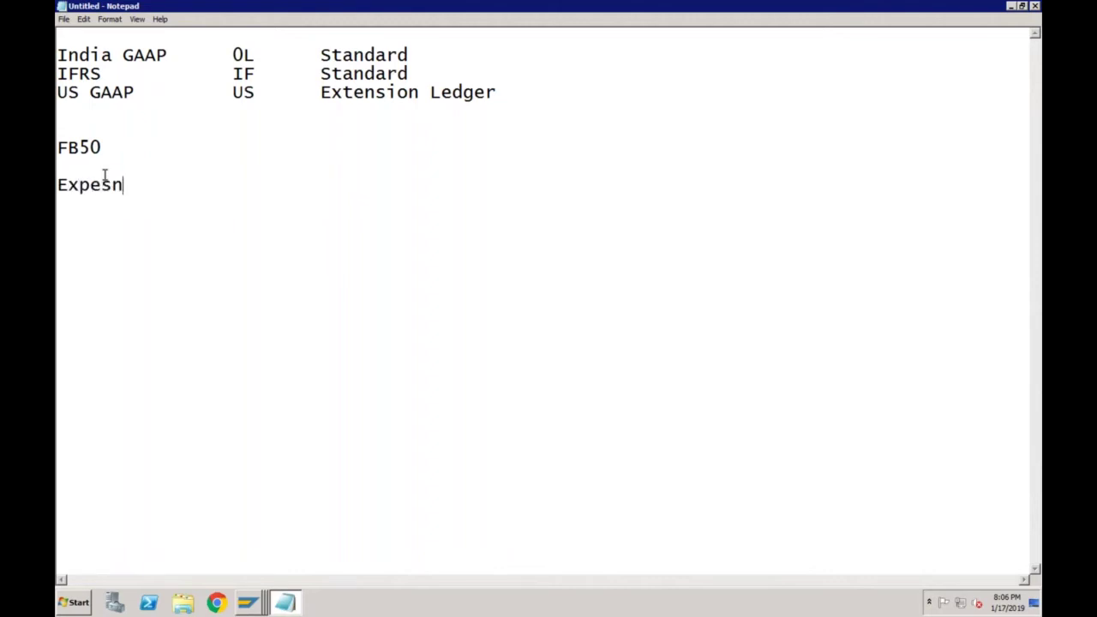
key(BackSpace)
key(BackSpace)
text(nses)
key(Return)
text(Bank)
- Mark the Expenses line as Dr and the Bank line as Cr in the FB50 entry
click(147, 185)
text(Dr)
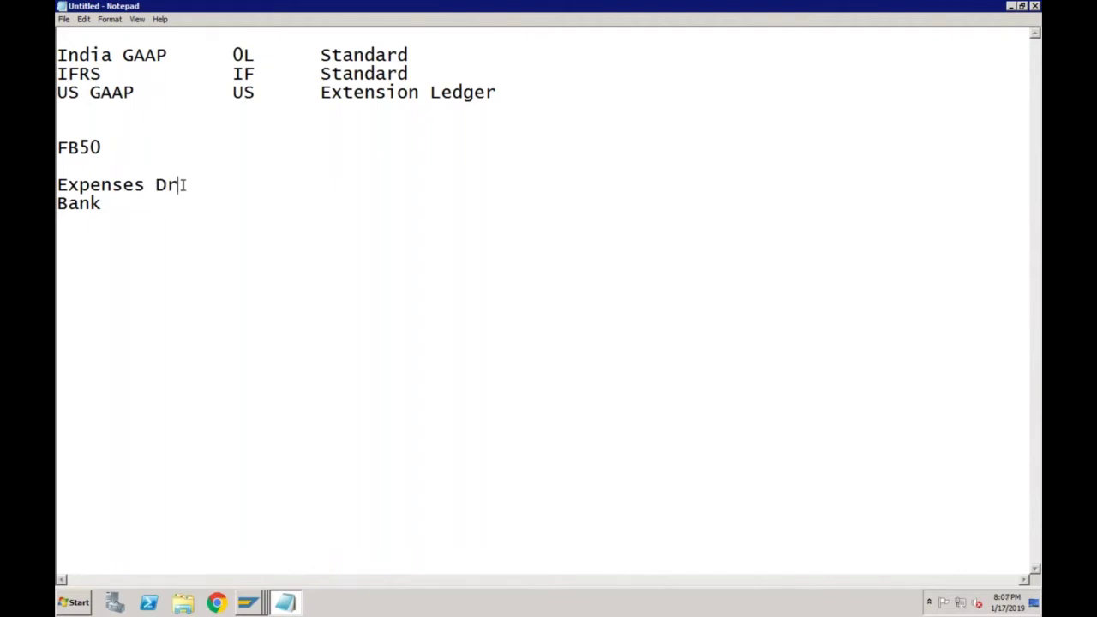
click(116, 196)
key(Tab)
key(Tab)
text(Cr)
click(157, 185)
click(107, 151)
- Add a Tables heading a few lines below the Bank entry, with the lines Expense and Bank under it
click(277, 206)
key(Return)
key(Return)
key(Return)
key(Return)
text(Tables)
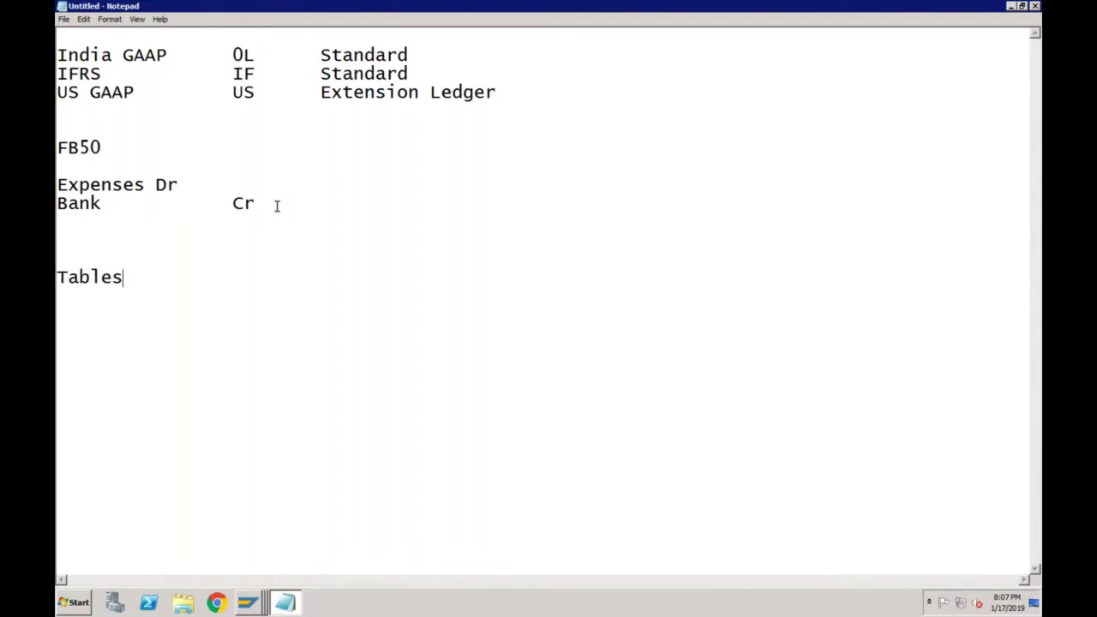
key(Return)
text(Expense)
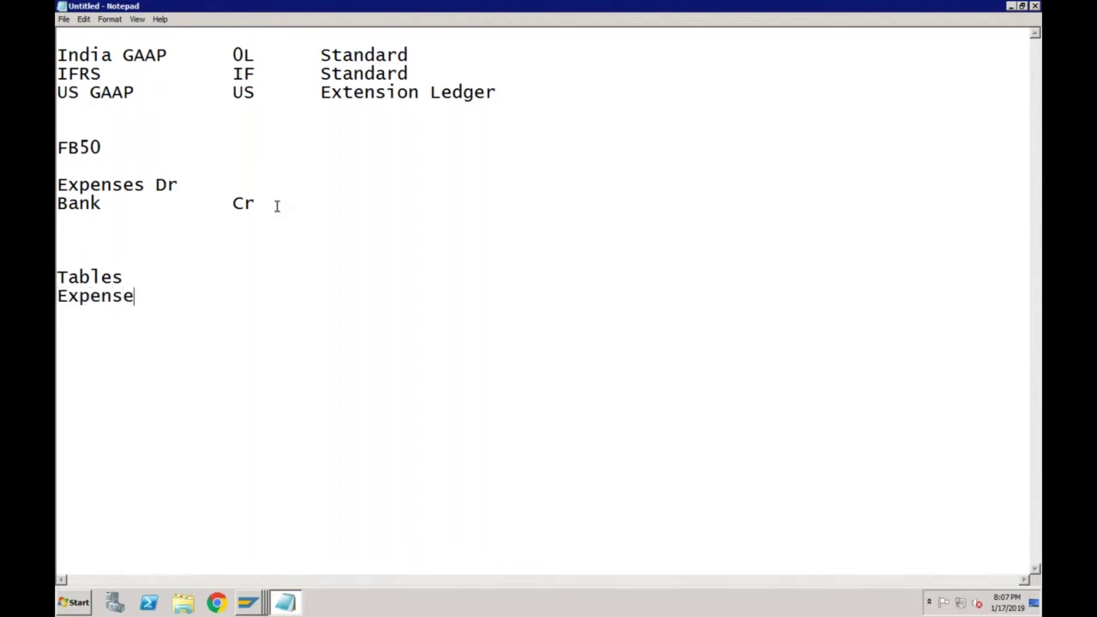
key(Return)
text(Bank)
- Assign ledger 0L to the Expense and Bank lines under Tables
click(147, 300)
text(0)
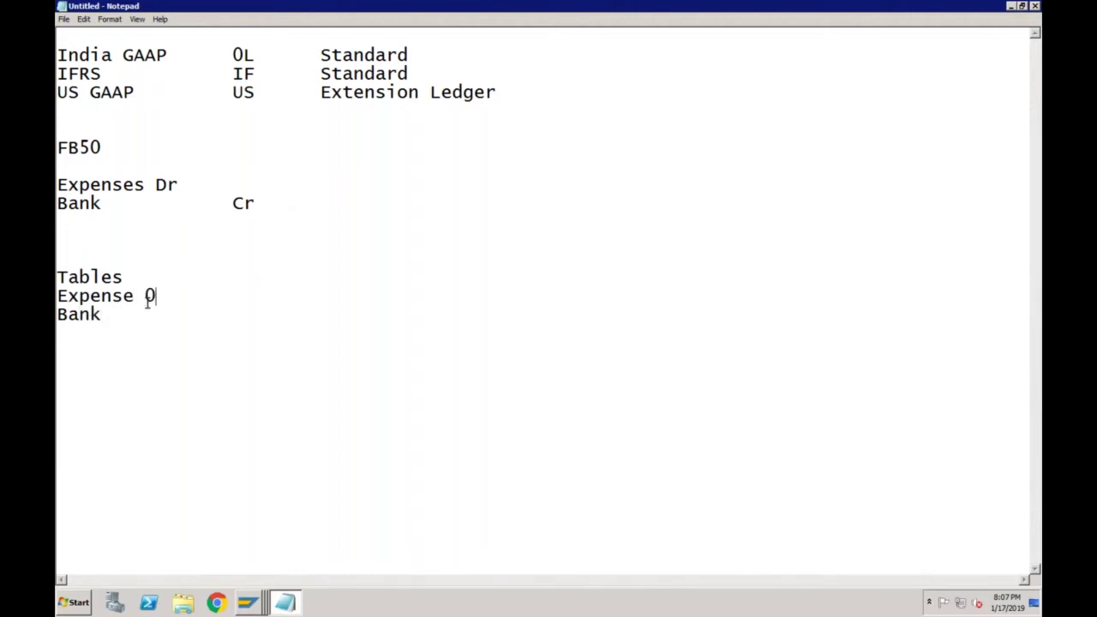
text(L)
click(107, 314)
key(Tab)
text())
key(BackSpace)
text(0L)
key(Return)
- Duplicate the Expense 0L and Bank 0L lines twice directly below the originals
drag(58, 296, 170, 318)
key(ctrl+c)
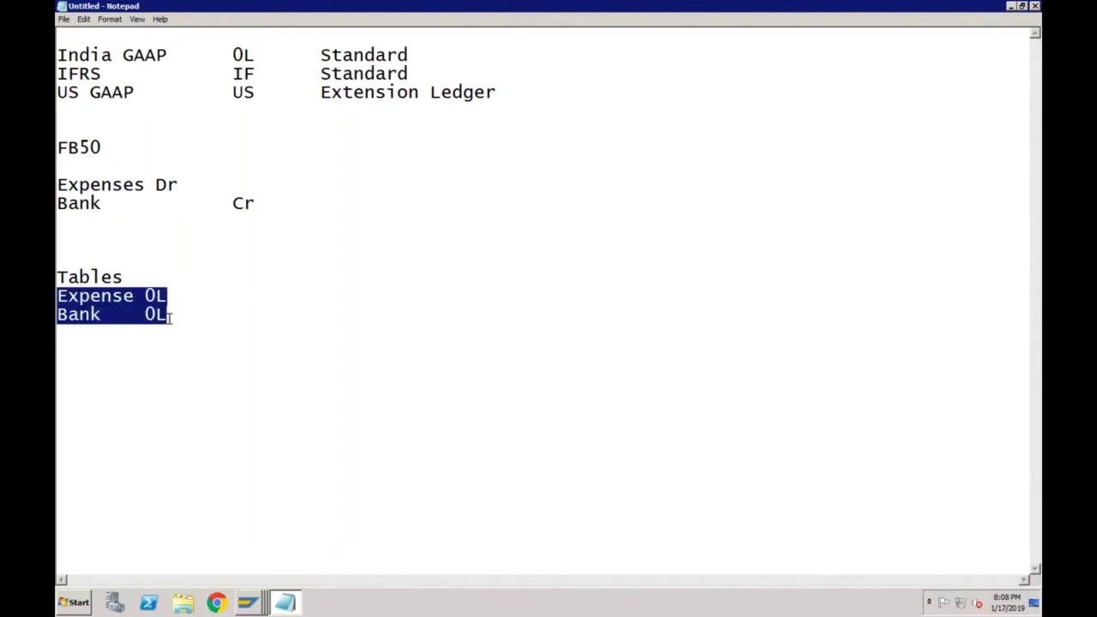
click(181, 318)
key(Return)
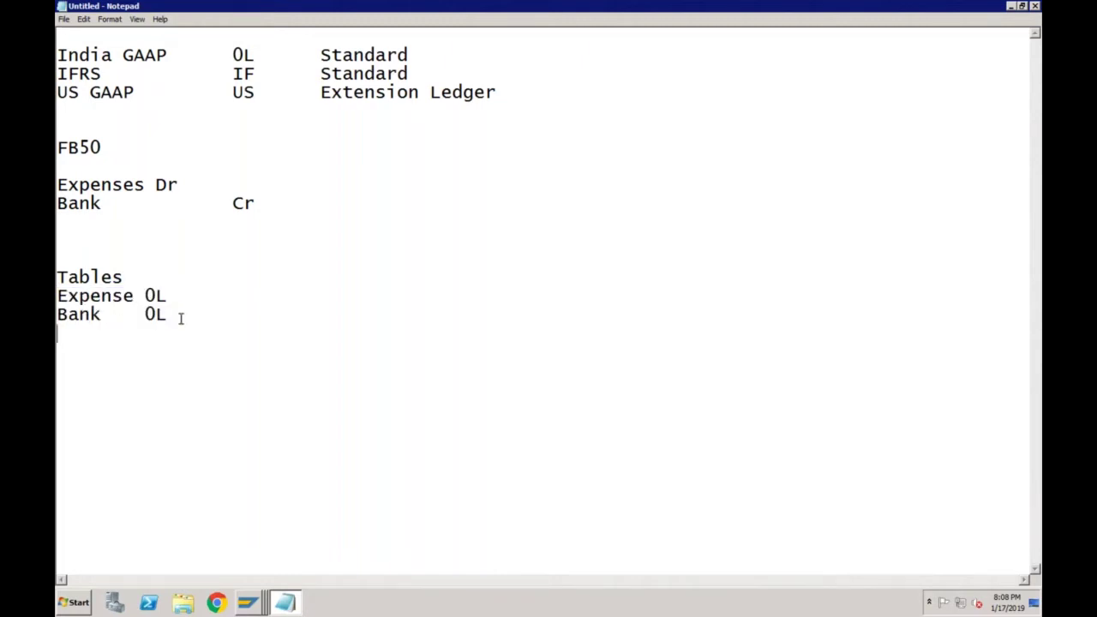
key(ctrl+v)
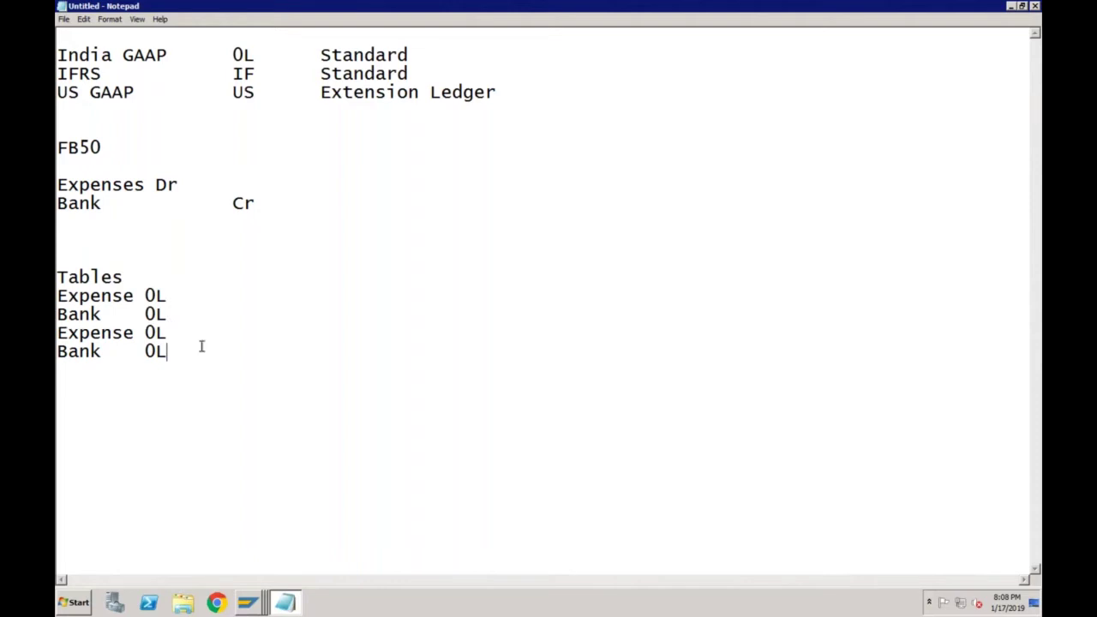
key(Return)
key(ctrl+v)
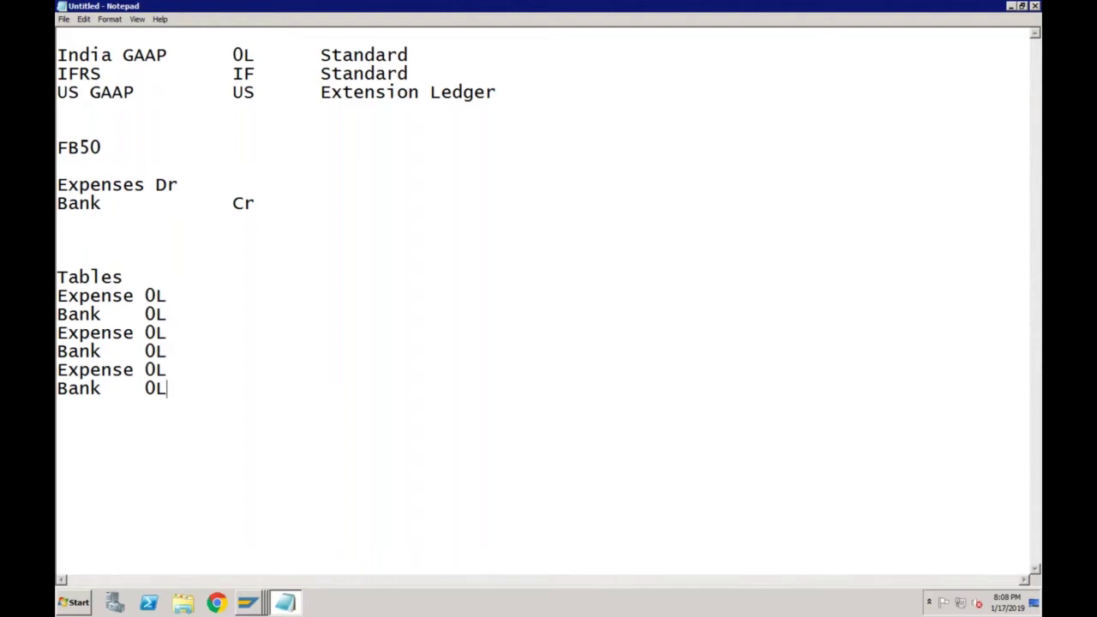
- Change the ledger in the second Expense and Bank pair to IF
click(166, 332)
key(BackSpace)
key(BackSpace)
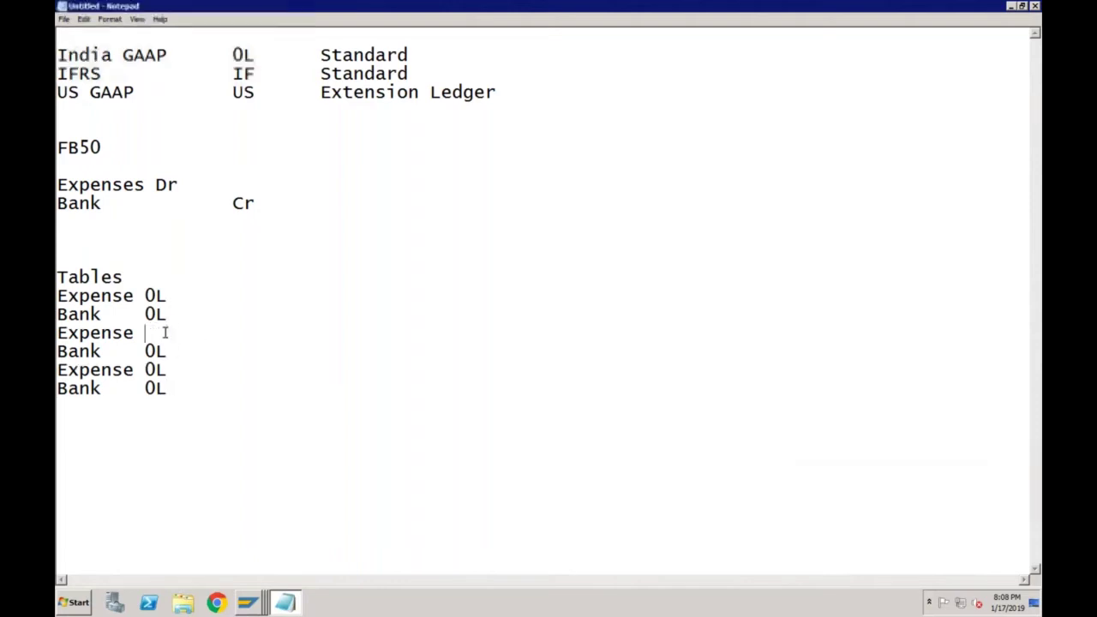
text(IF)
click(172, 351)
key(BackSpace)
key(BackSpace)
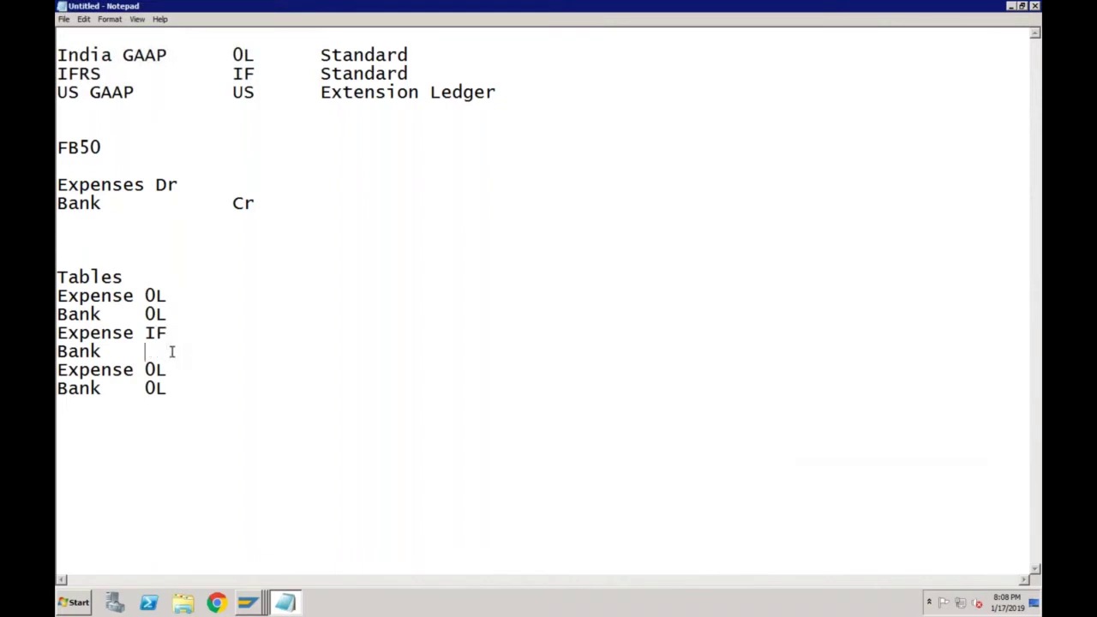
text(IF)
- Insert the subheading "ECC (FAGLFLEXA)" under Tables, separated by blank lines above and below
click(125, 279)
key(Return)
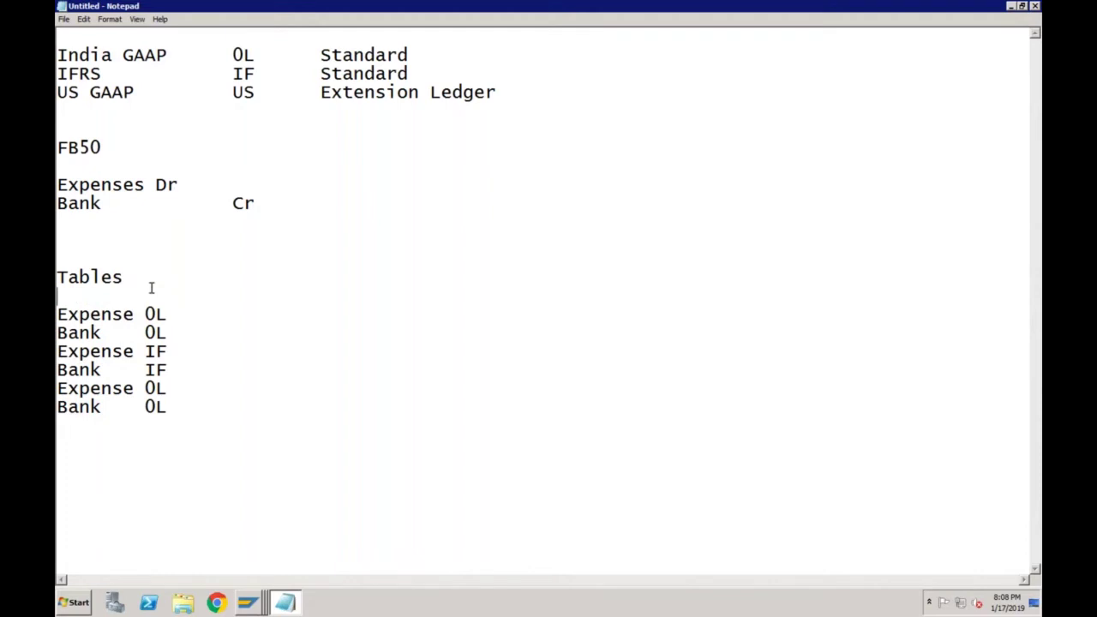
key(Return)
text(ECC )
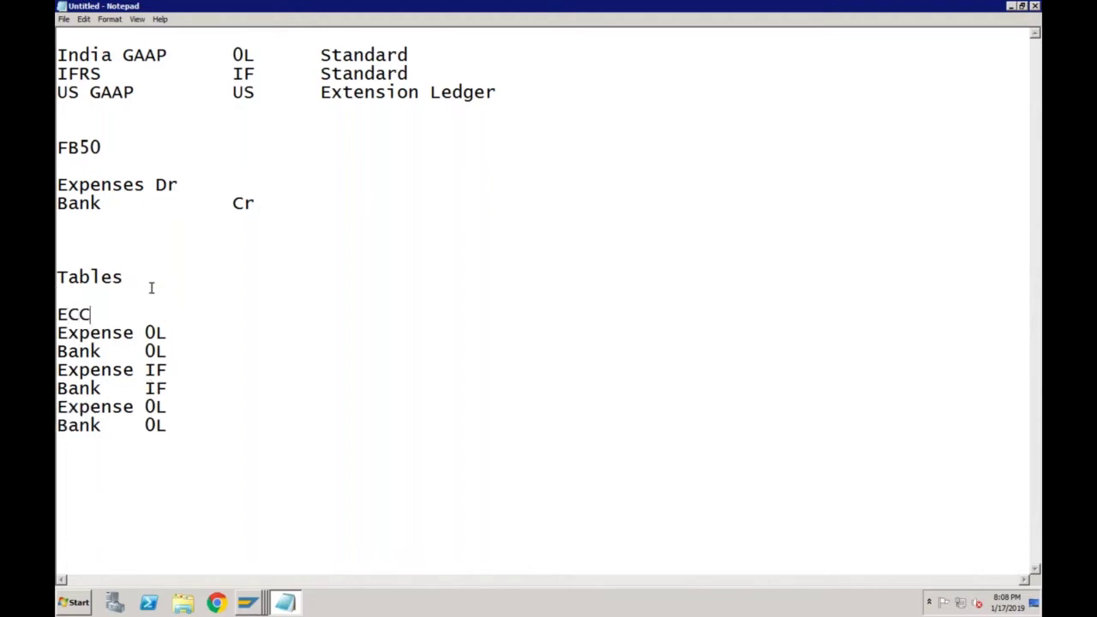
text((FAGLFLEXA)
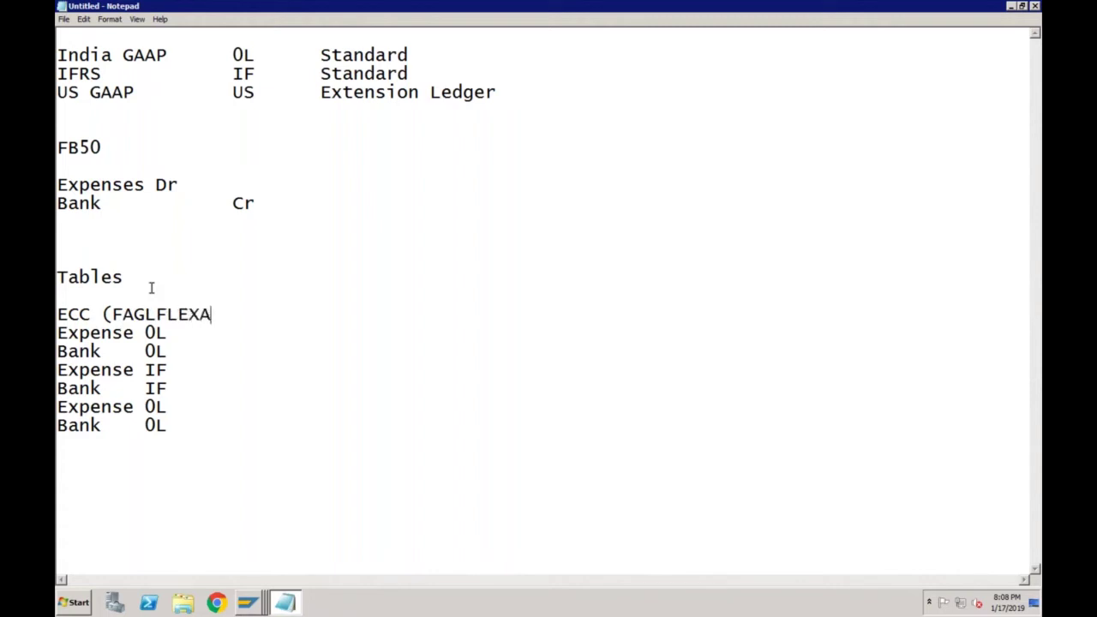
text())
key(Return)
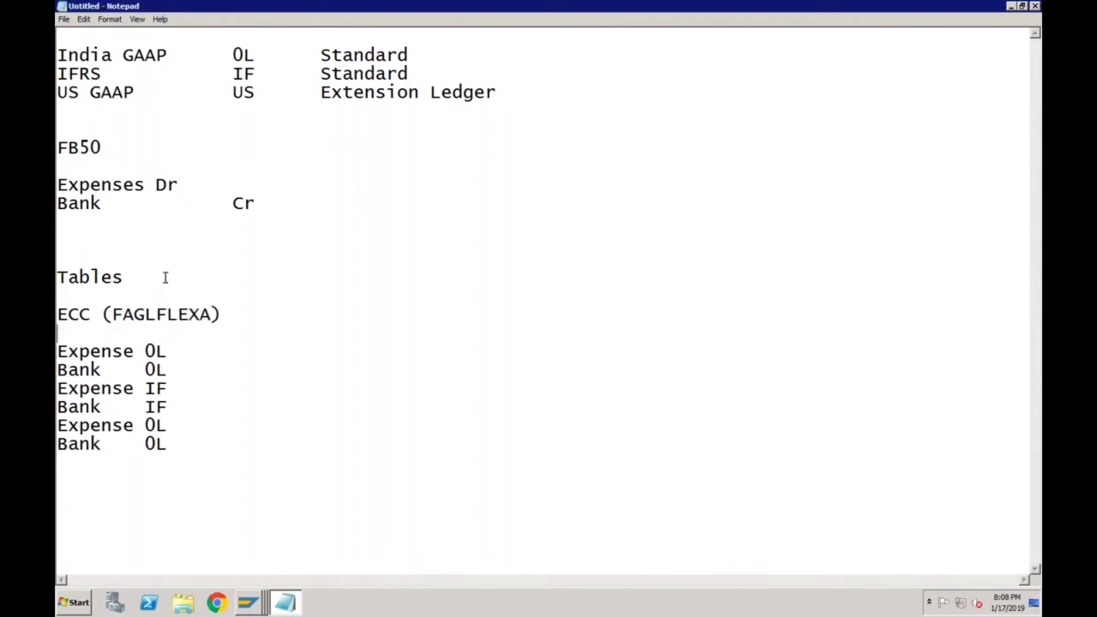
- Change the ledger in the last Expense and Bank pair to US
drag(62, 184, 264, 203)
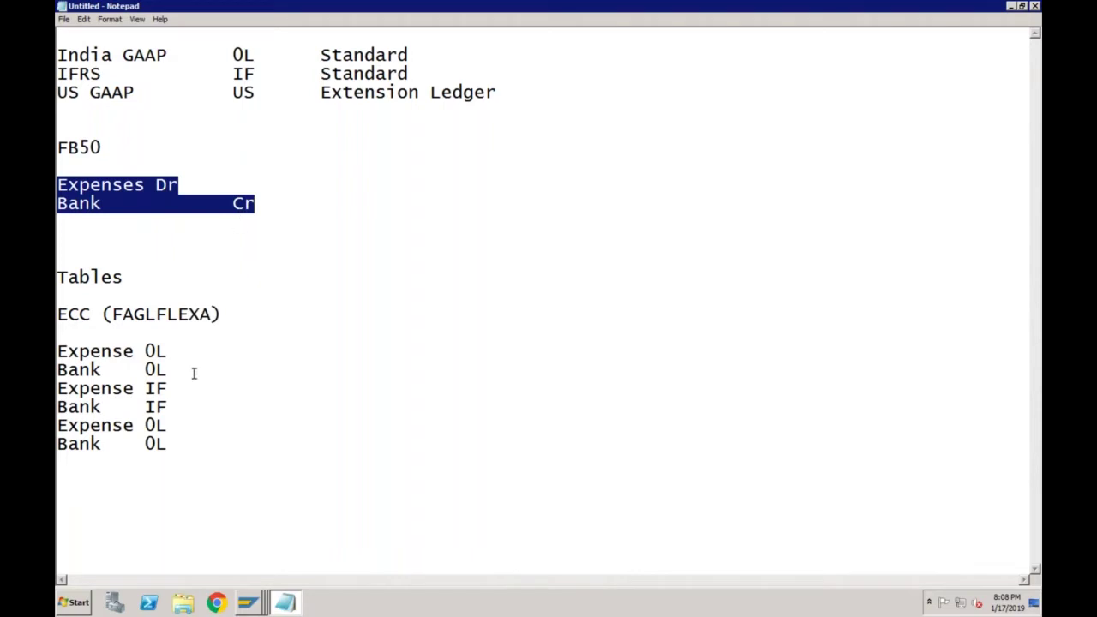
click(174, 425)
double_click(174, 425)
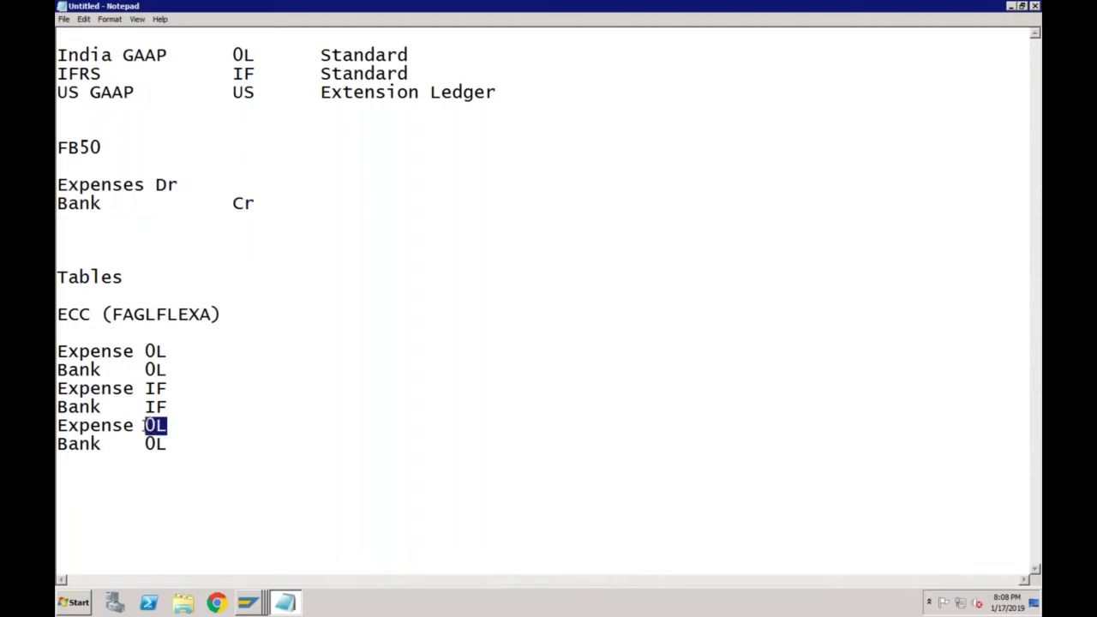
text(US)
double_click(170, 444)
text(US)
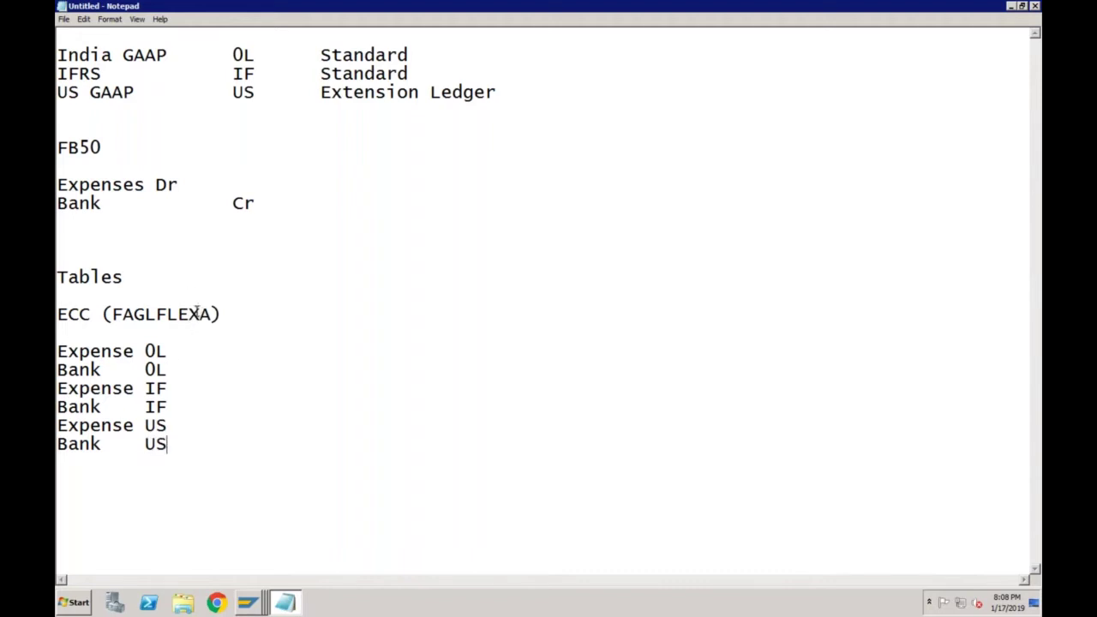
- Review the 0L, IF and US posting lines under ECC (FAGLFLEXA), highlighting the IF and US ones
click(172, 351)
key(Down)
key(Down)
click(170, 421)
click(168, 370)
click(168, 444)
shift+click(56, 406)
shift+click(57, 388)
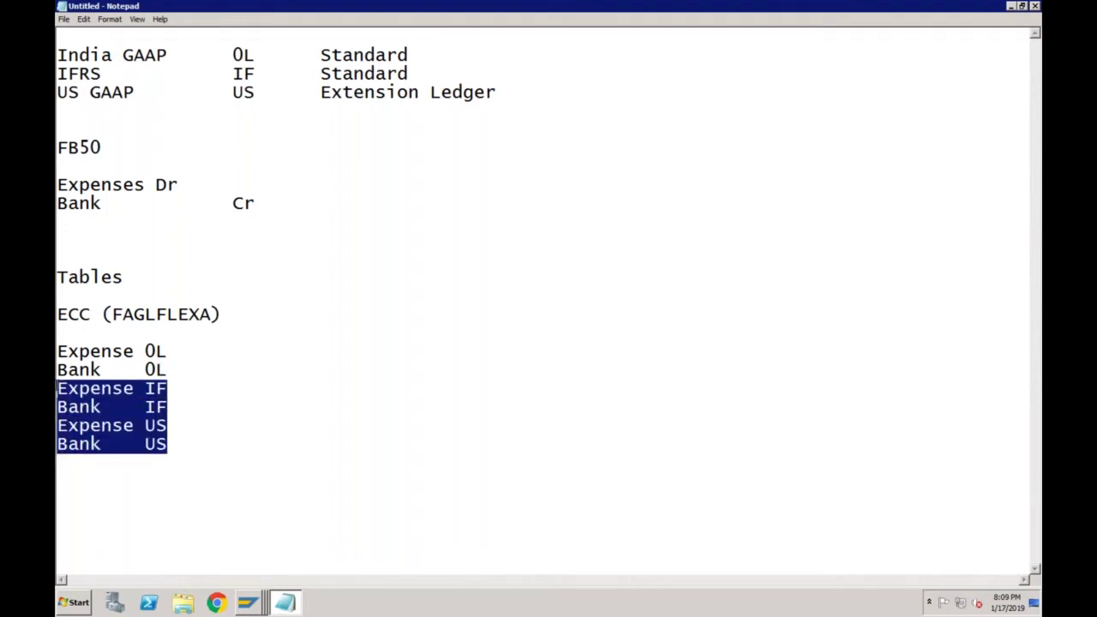
click(145, 388)
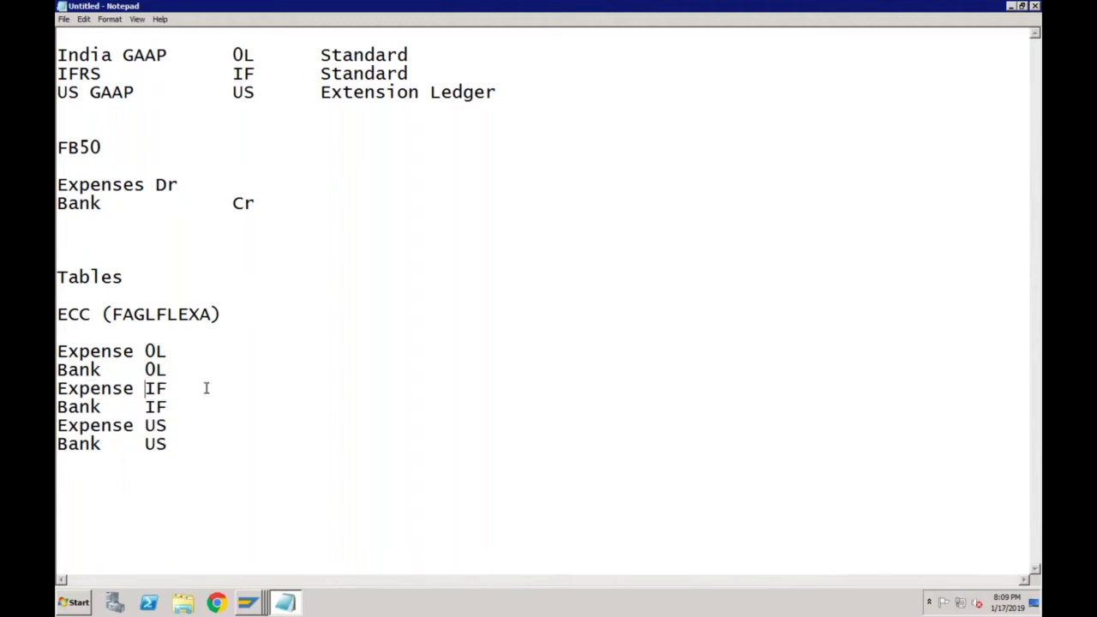
- Separate the US Expense and Bank pair from the IF pair above with two blank lines
click(58, 424)
key(Return)
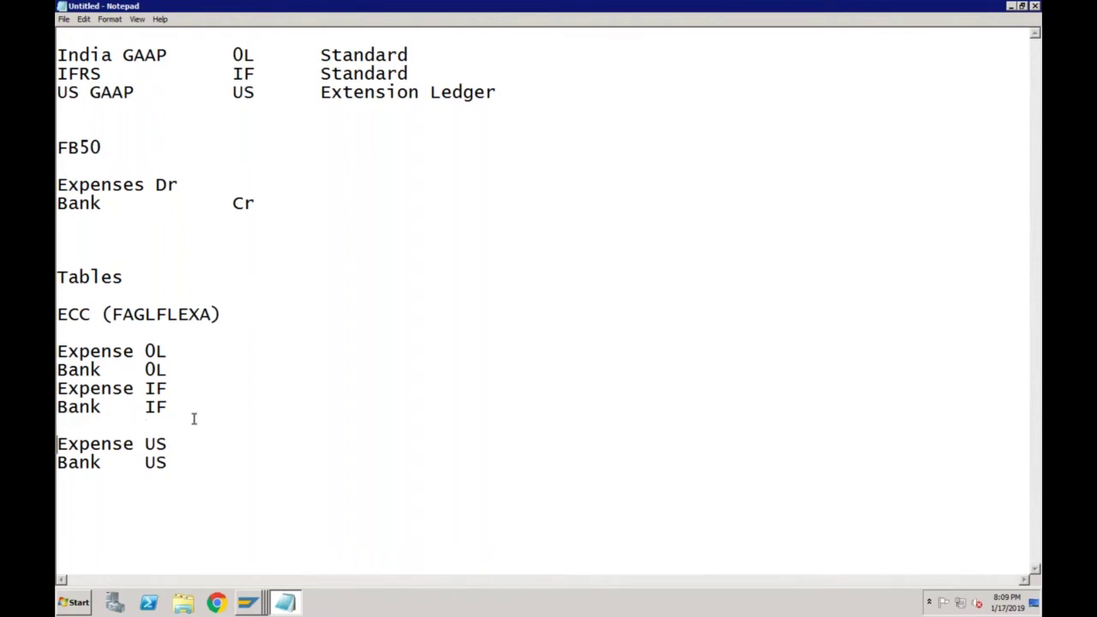
click(171, 406)
drag(172, 406, 56, 390)
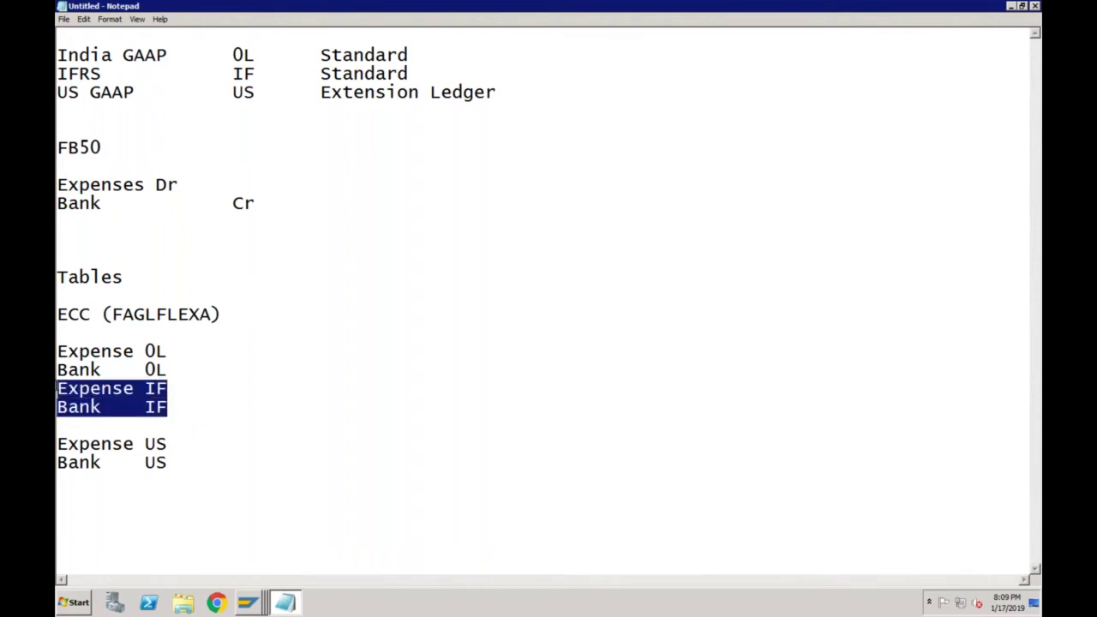
click(178, 408)
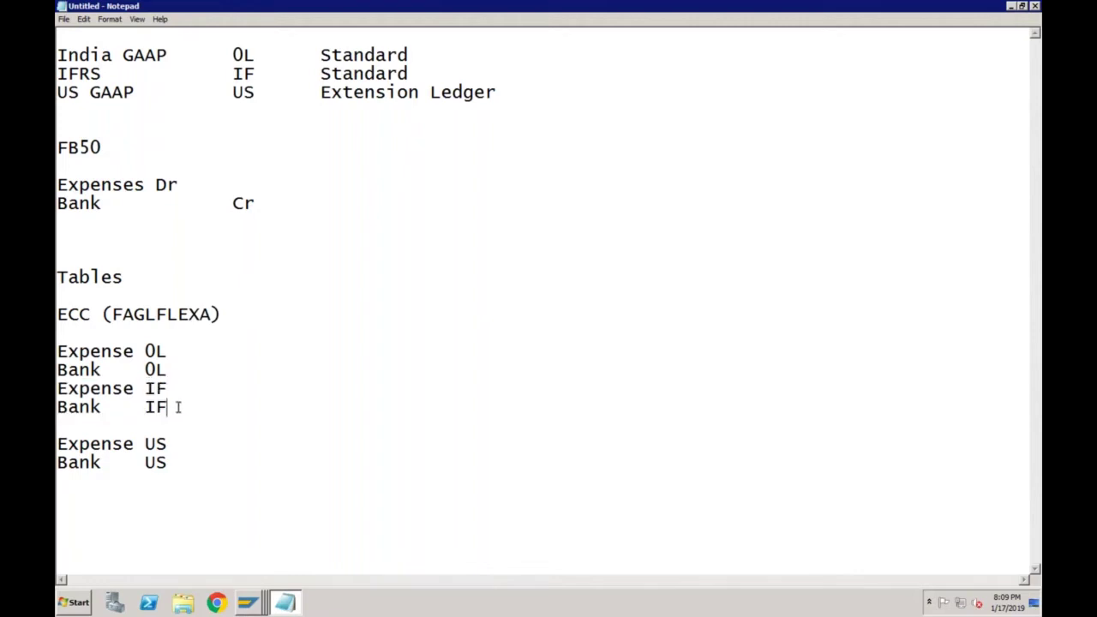
key(Return)
key(Down)
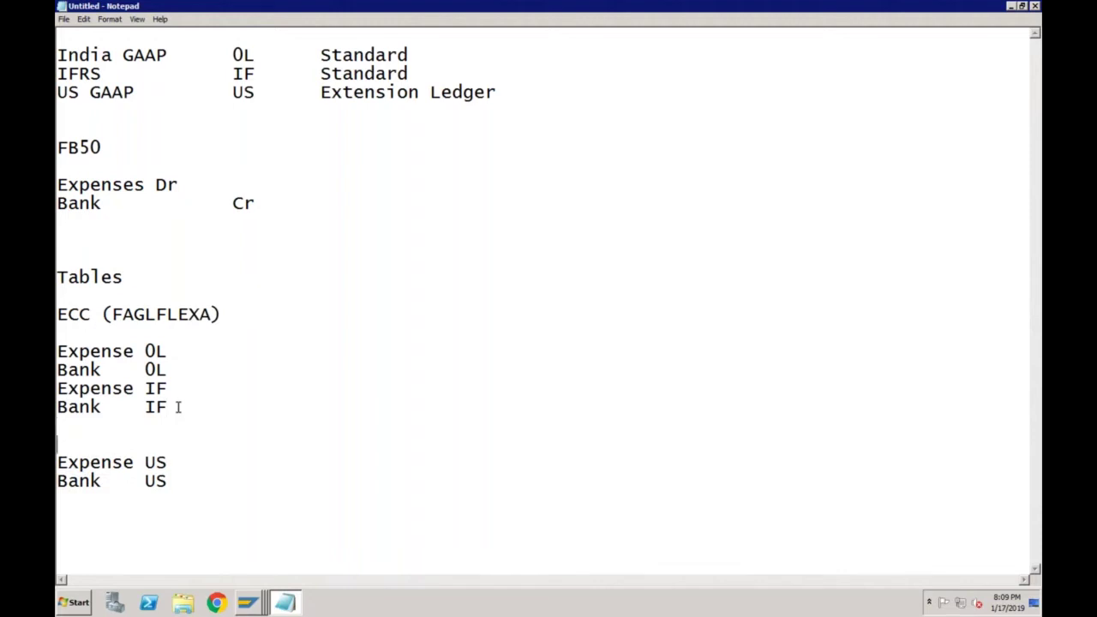
- Review the separated US Expense and Bank lines against the 0L lines, highlighting the US pair and its ledger code
click(168, 480)
drag(166, 481, 57, 462)
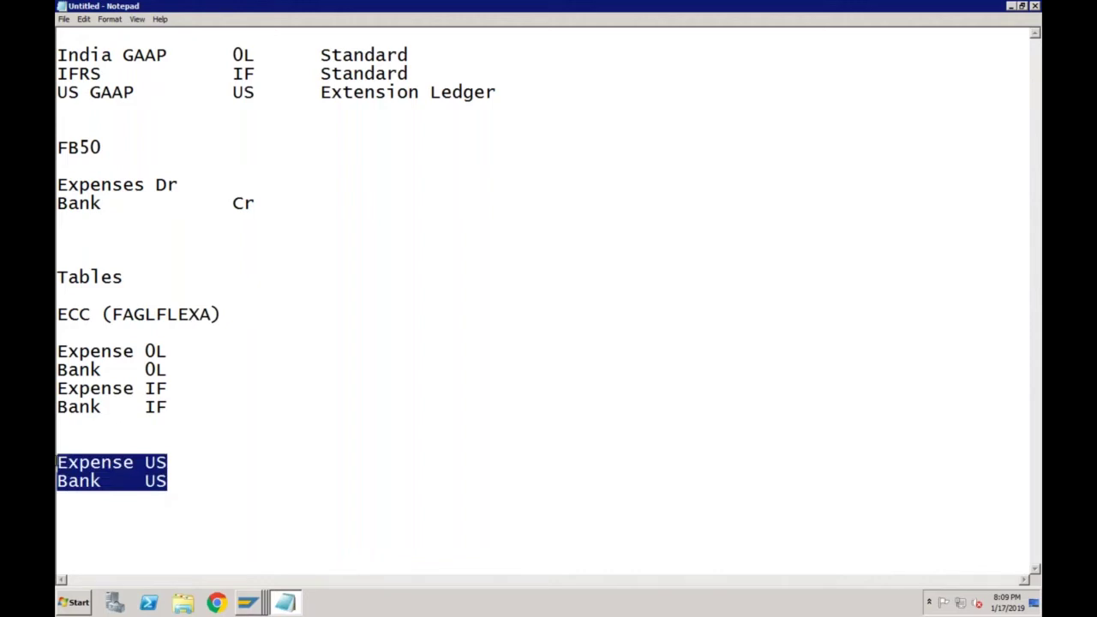
drag(144, 463, 168, 463)
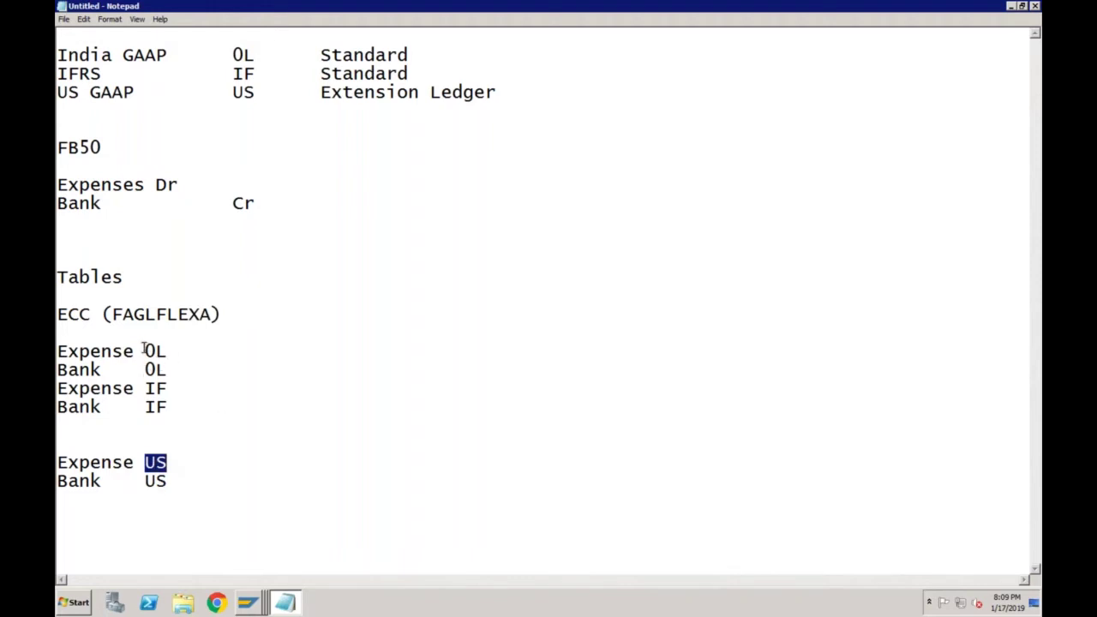
click(174, 463)
drag(145, 462, 167, 463)
click(168, 351)
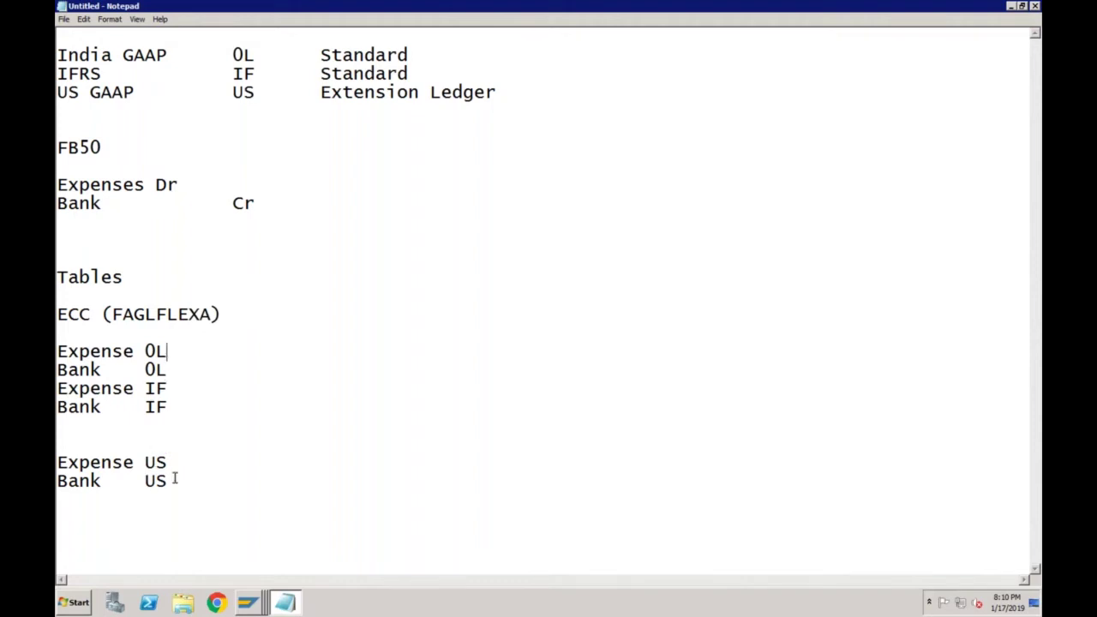
drag(168, 480, 58, 462)
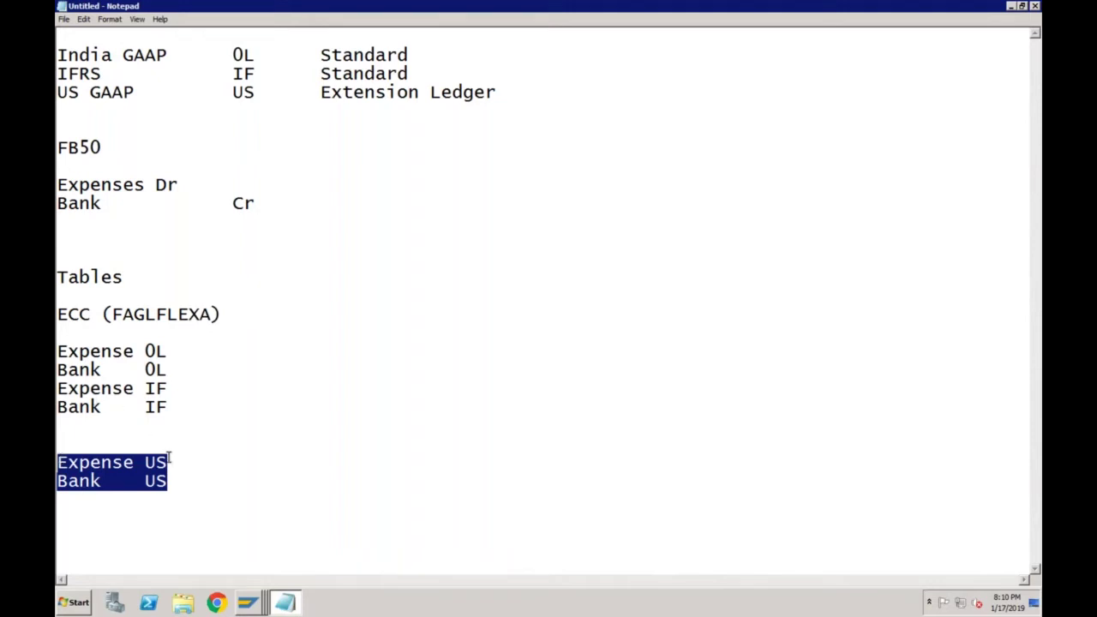
click(172, 486)
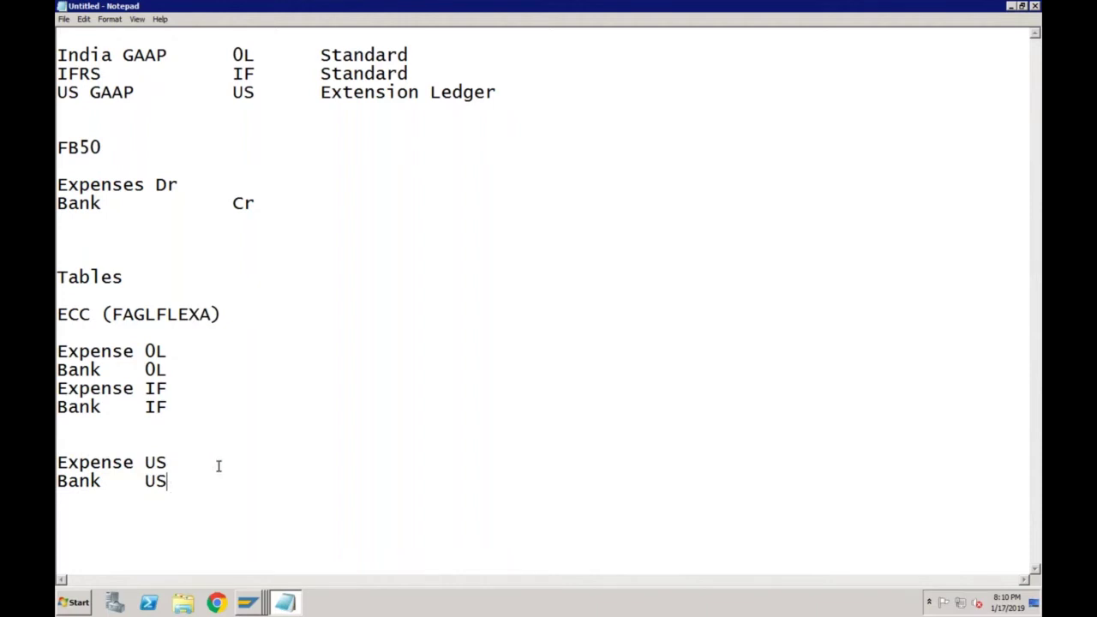
key(super)
click(247, 602)
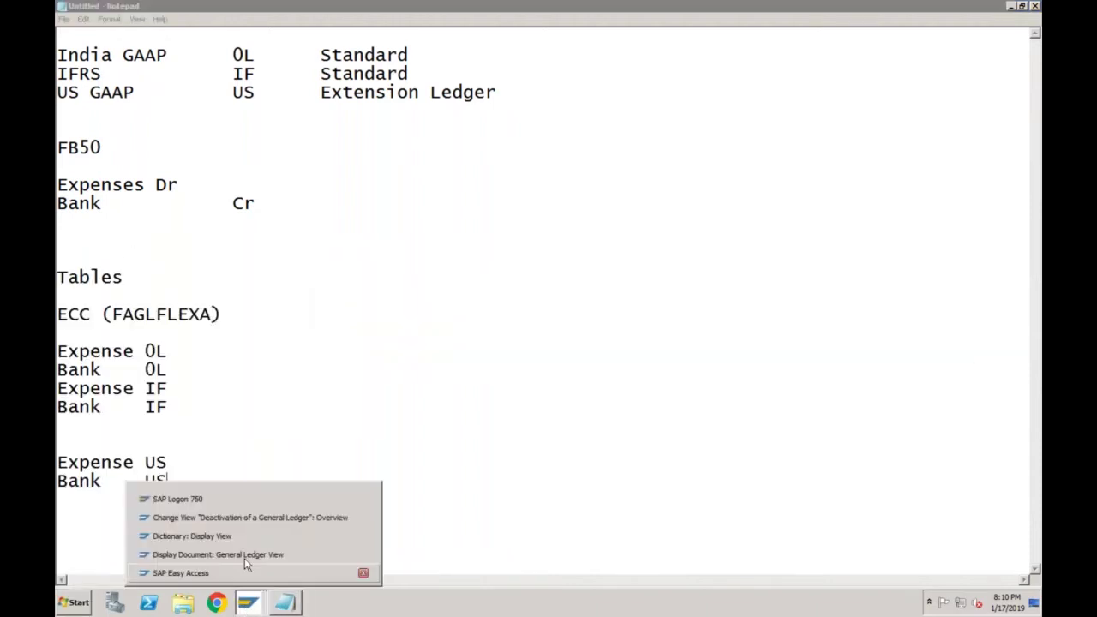
click(269, 453)
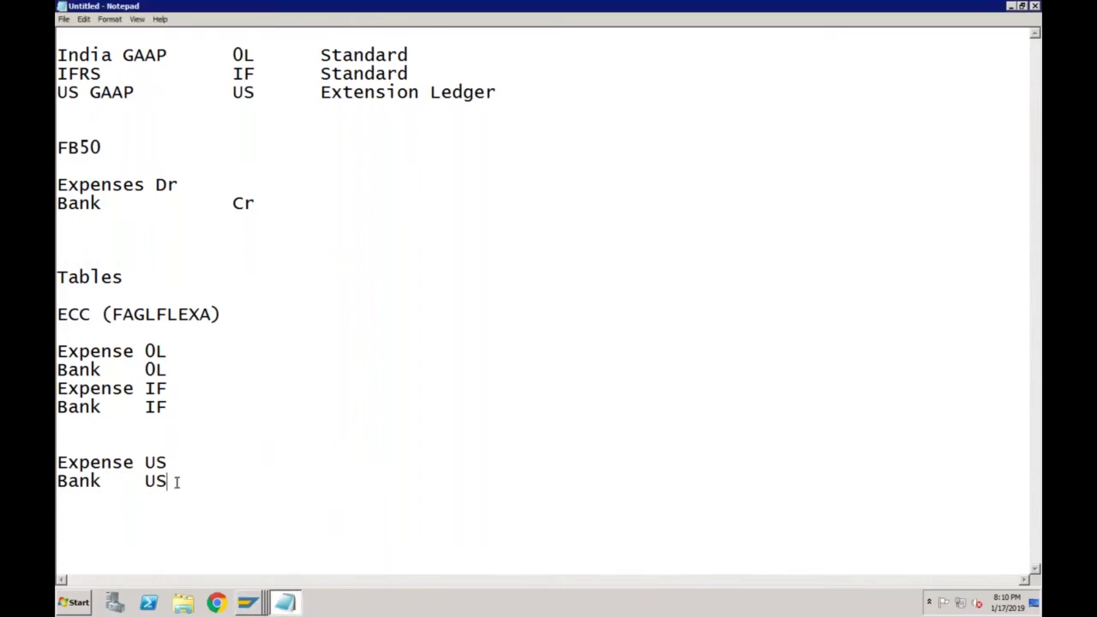
- Add the headings "Index Tables" and "Totals Table" below the US posting lines, separated by a blank line
key(Return)
key(Return)
key(Return)
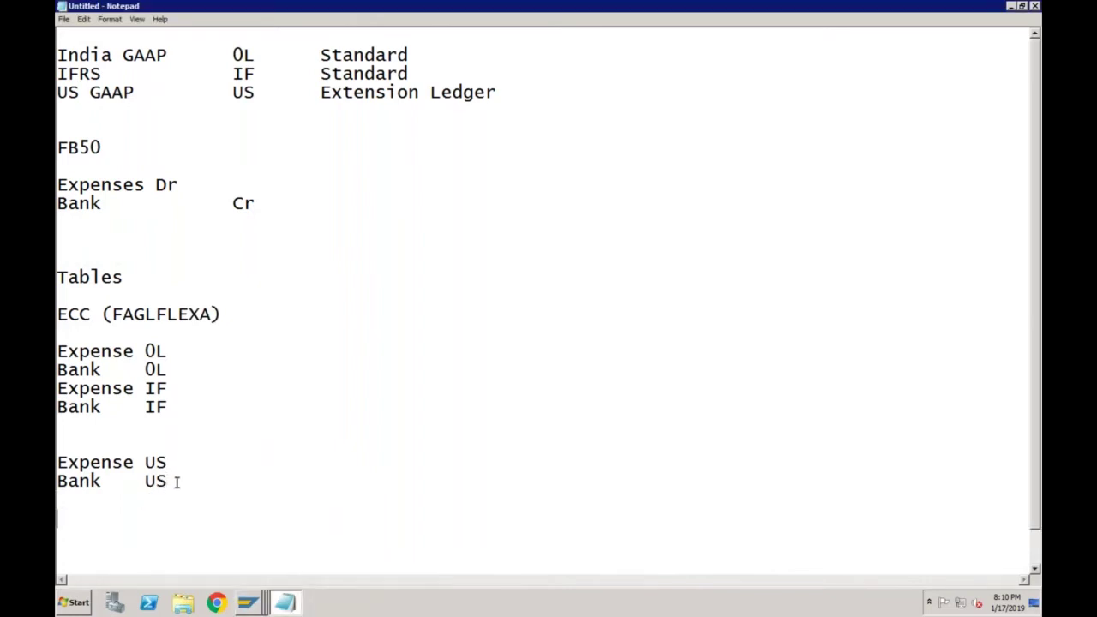
text(Index )
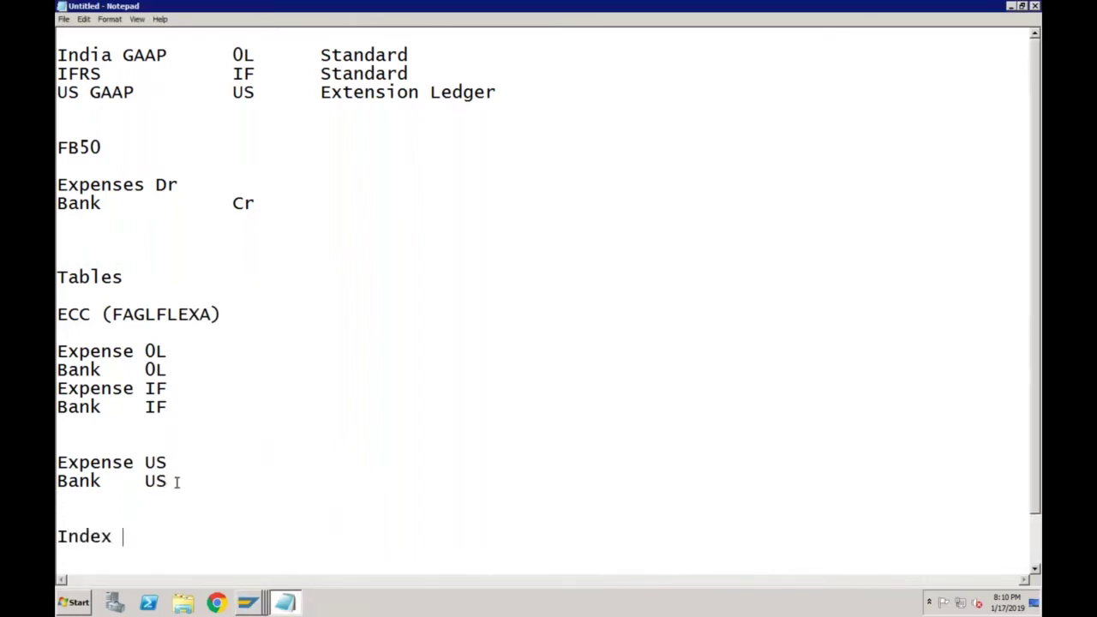
text(Tables)
key(Return)
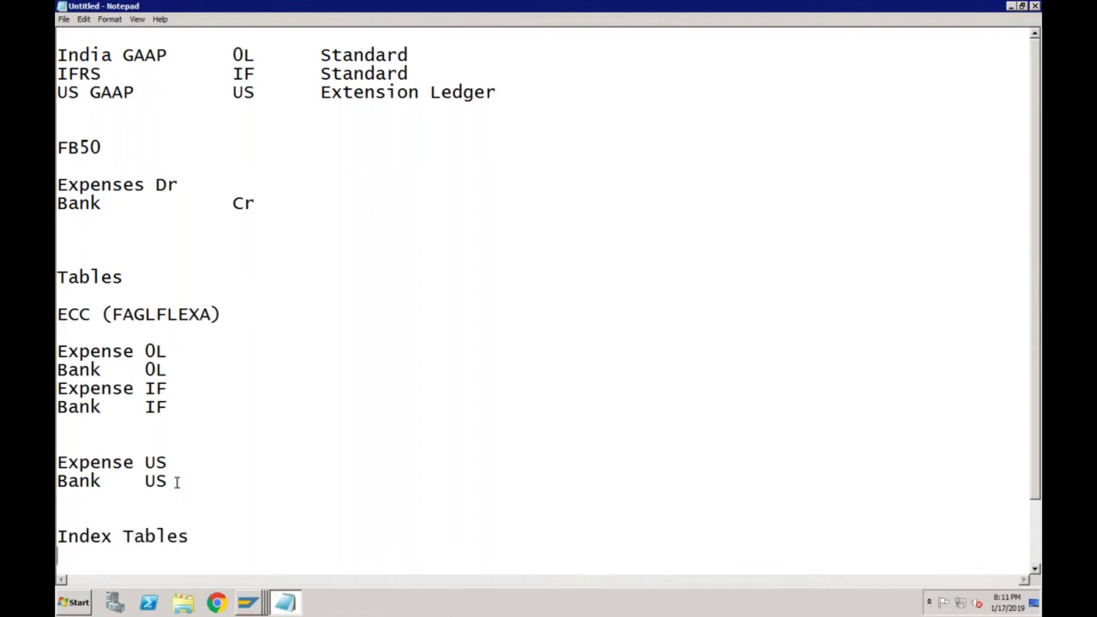
key(Return)
text(To)
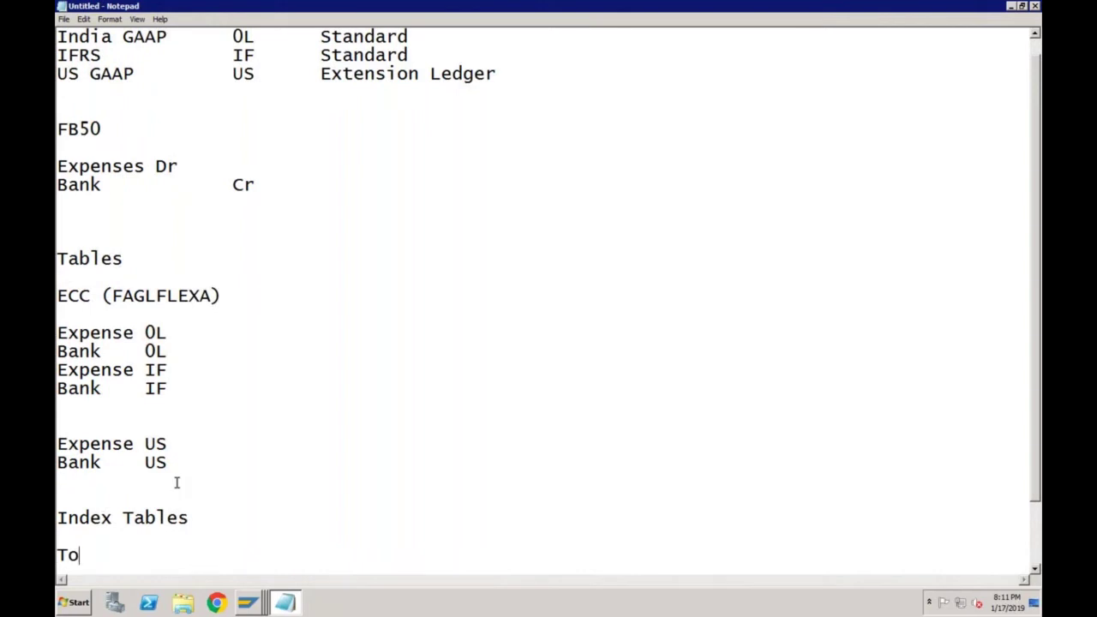
text(tals Table)
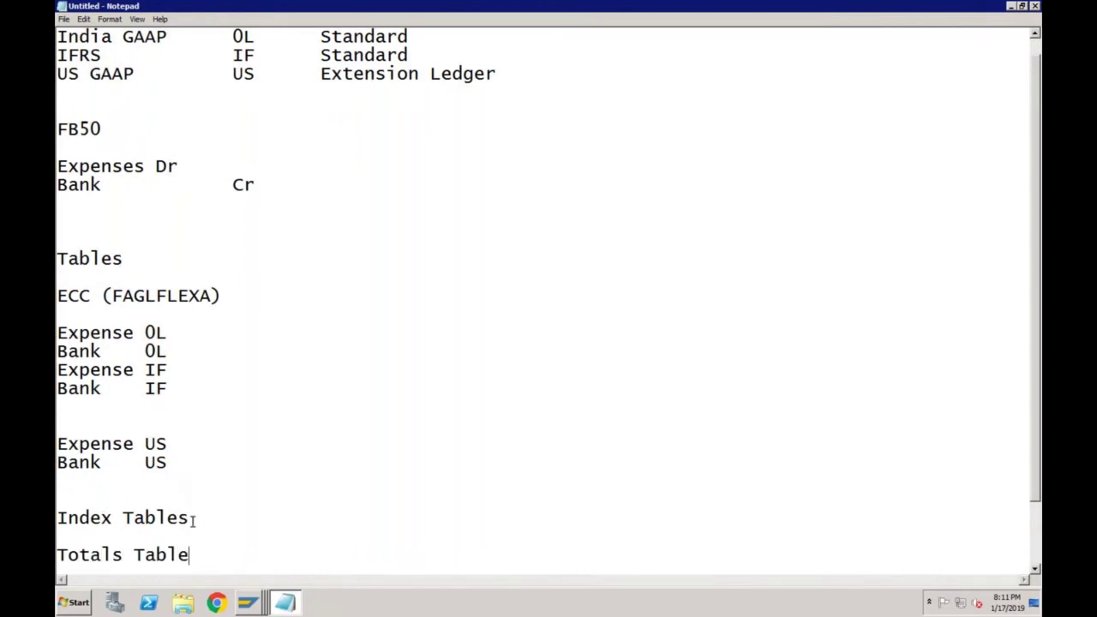
- List "BSIS/ BSAS/ BSIK/ BSAK/ BSID/ BSAD" directly beneath the Index Tables heading
click(192, 520)
key(Return)
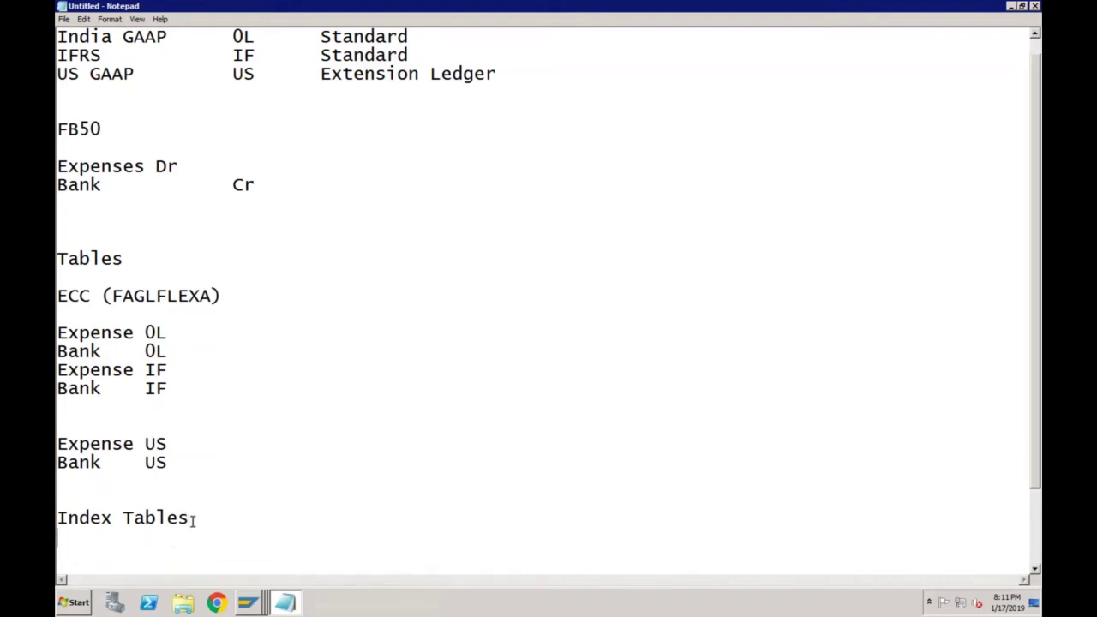
key(Return)
key(BackSpace)
text(BSIS/ BS)
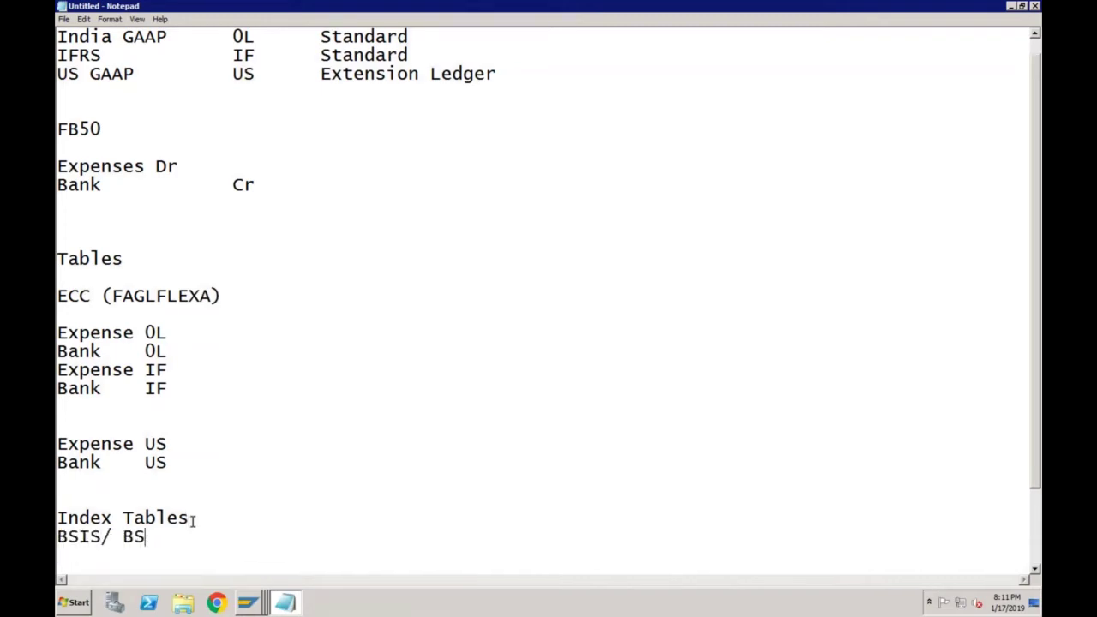
text(AS/ BSIK/ B)
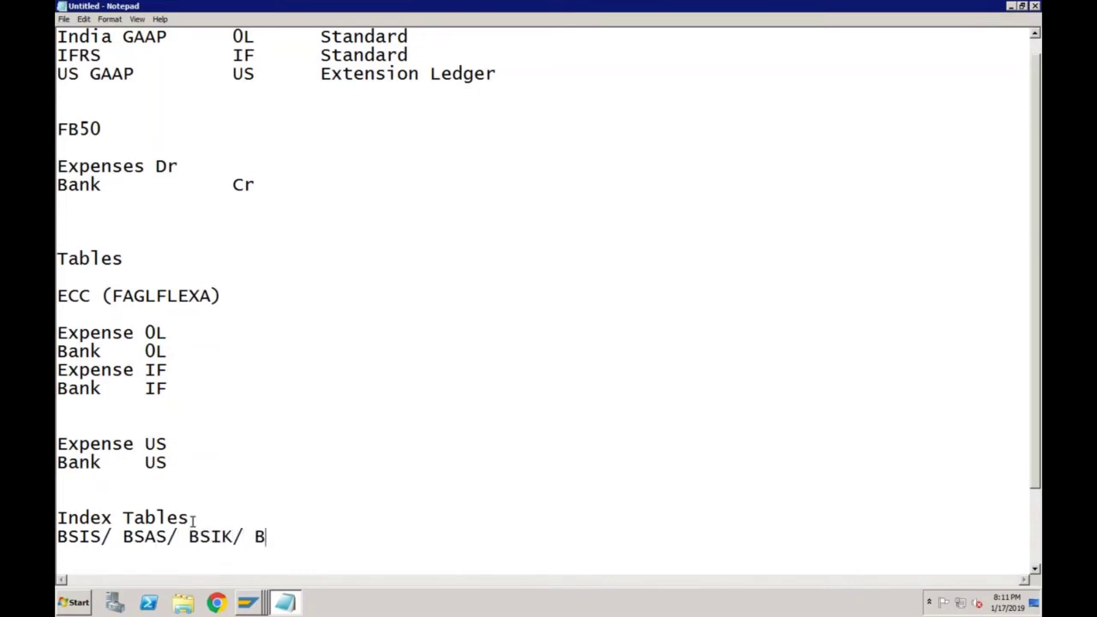
text(SAK/ BSID/ BSAD)
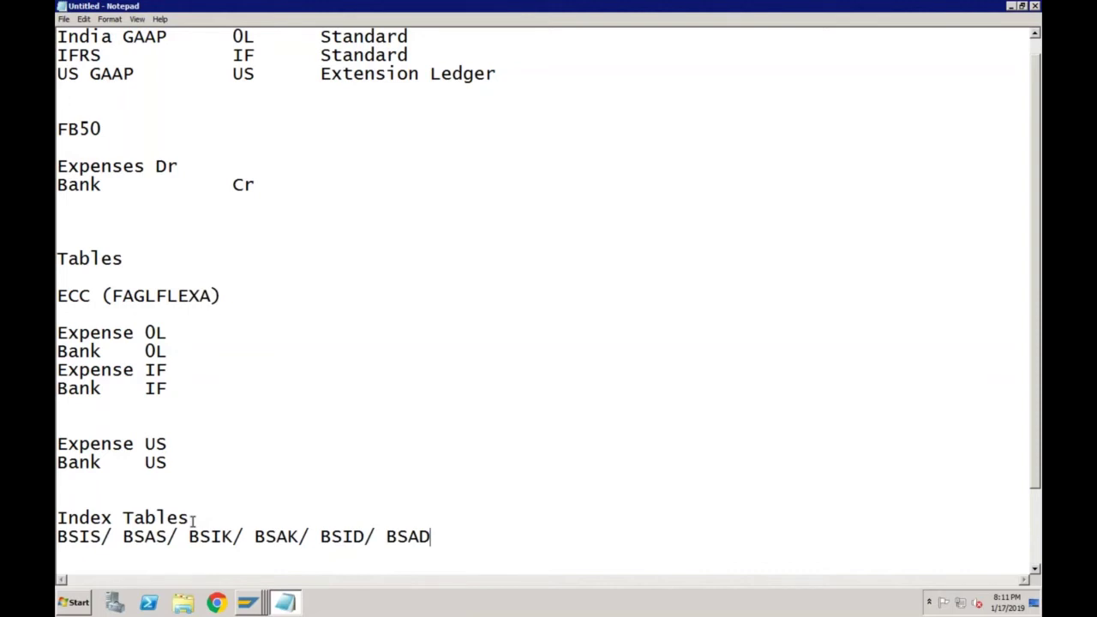
click(91, 536)
click(234, 536)
click(443, 531)
- Enter "FAGLFLEXT/ GLT0" directly beneath the Totals Table heading
key(Return)
key(Return)
text(Totals Table)
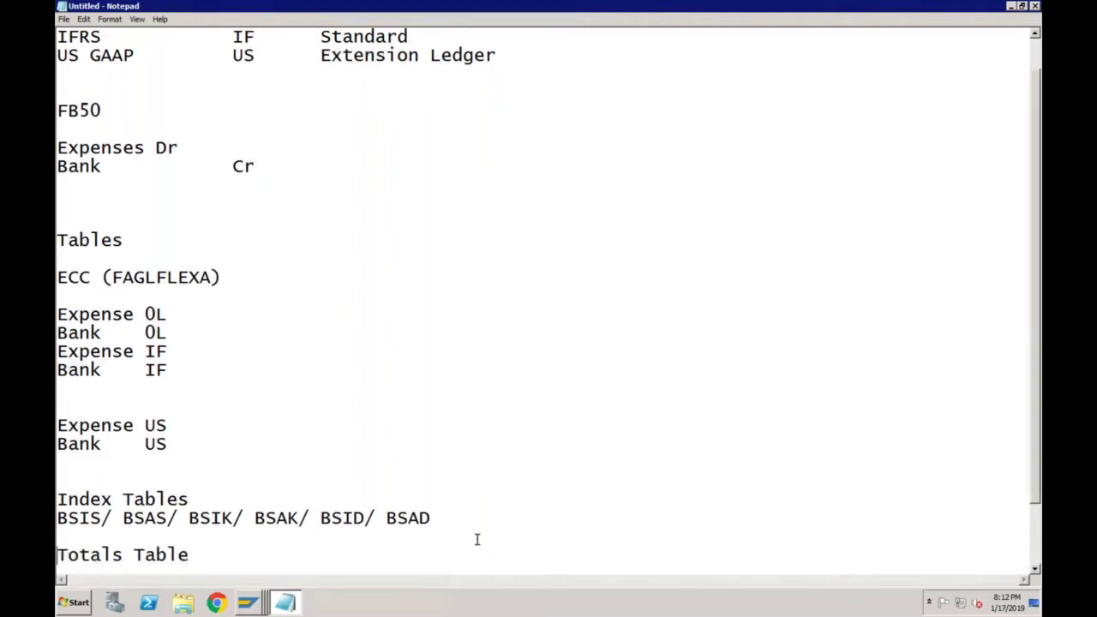
key(Return)
key(Return)
key(Return)
key(BackSpace)
key(BackSpace)
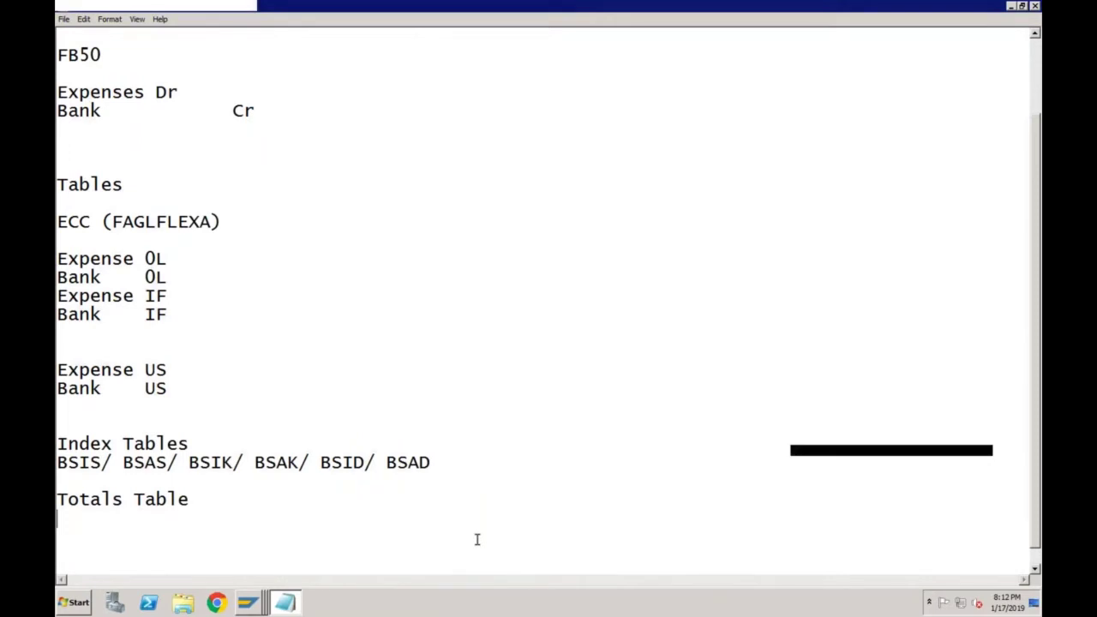
text(FAGLFLEXT)
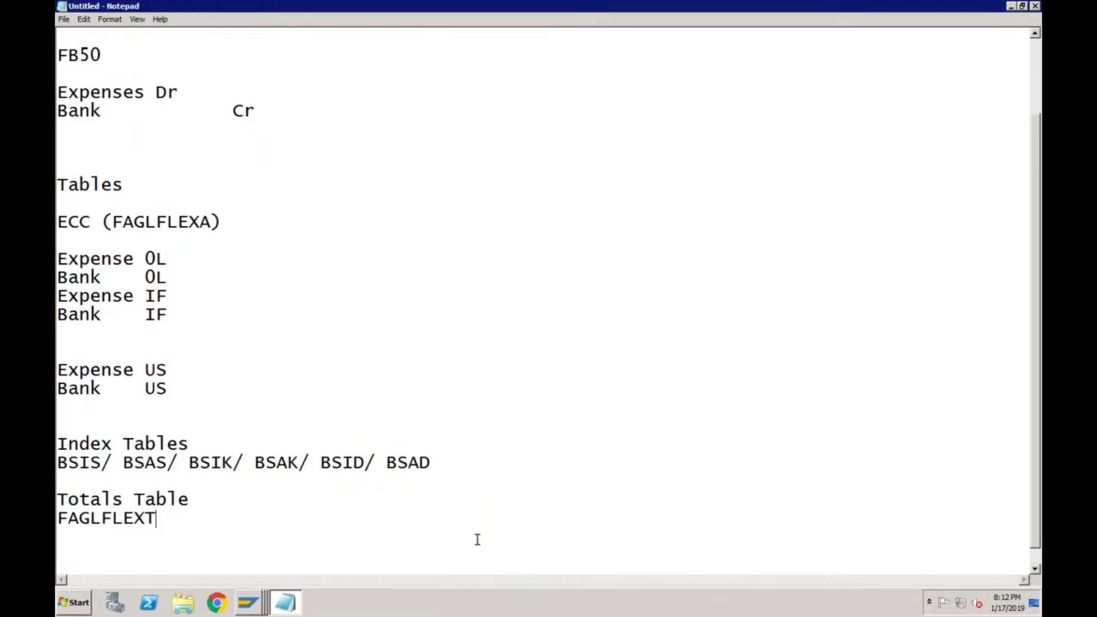
text(/ GLT0)
click(189, 443)
click(199, 499)
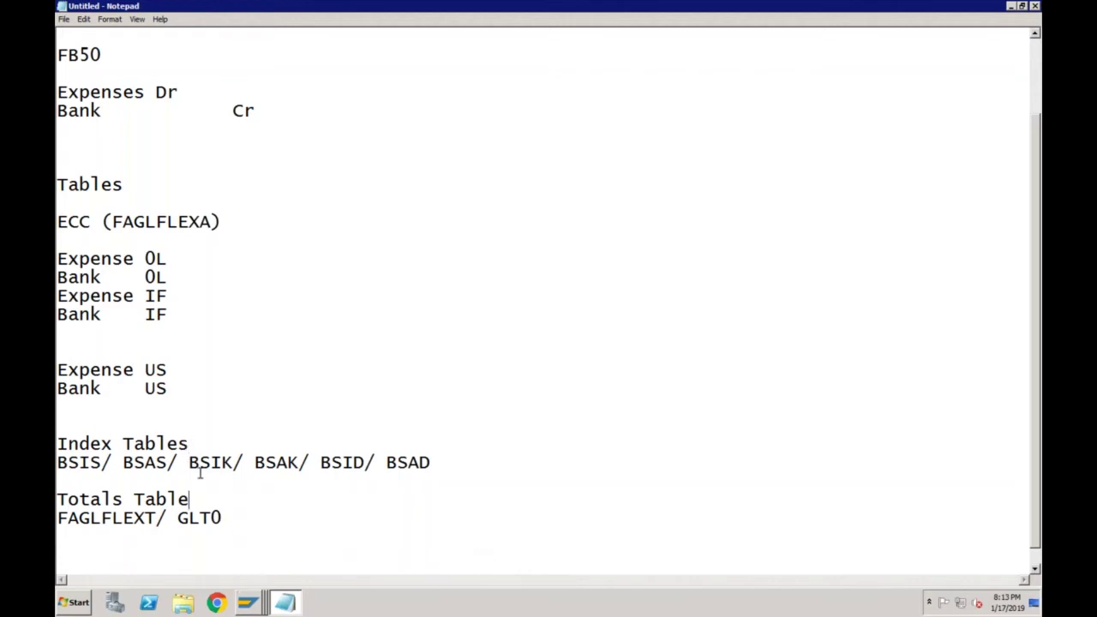
click(201, 443)
click(188, 461)
- Switch to the SAP ABAP Dictionary, display the database table FAGLFLEXT, and highlight "Compatibility View" in its short description
right_click(247, 602)
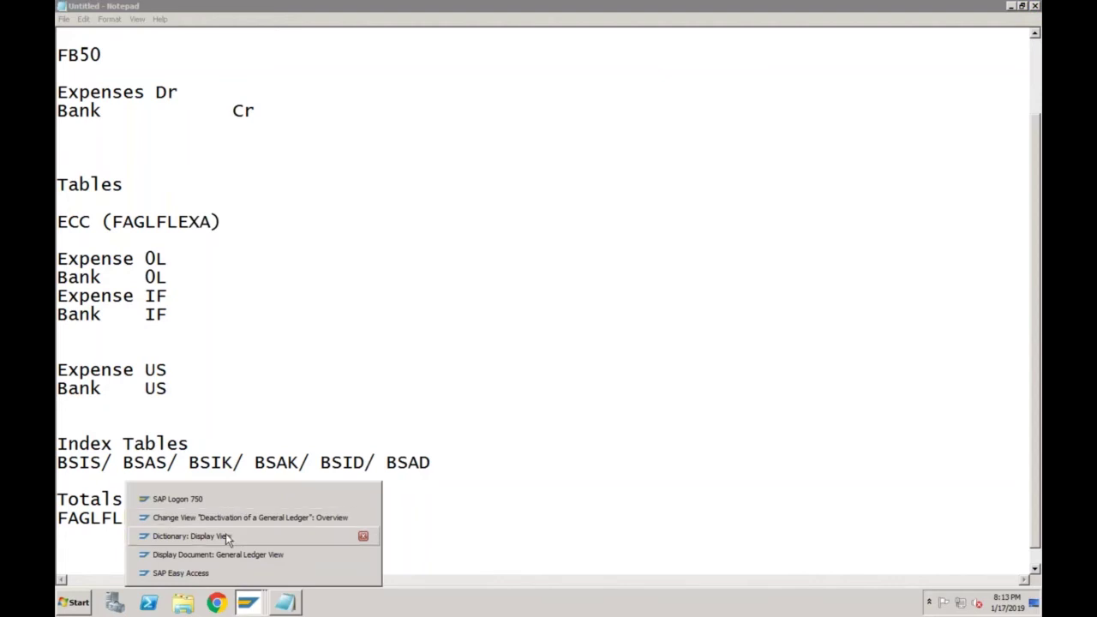
click(225, 535)
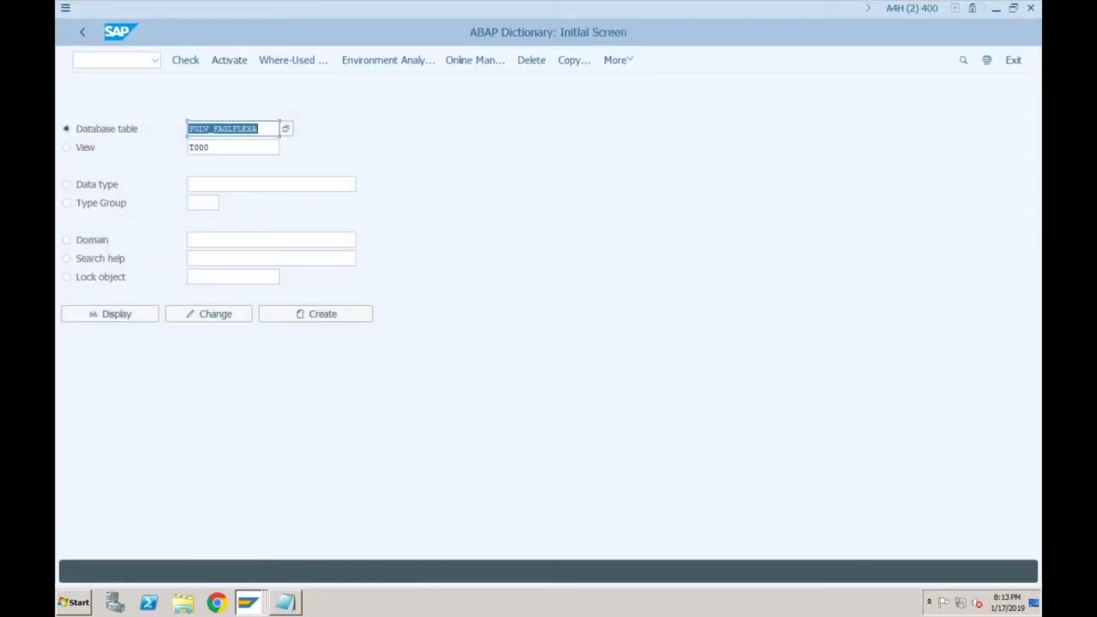
text(f)
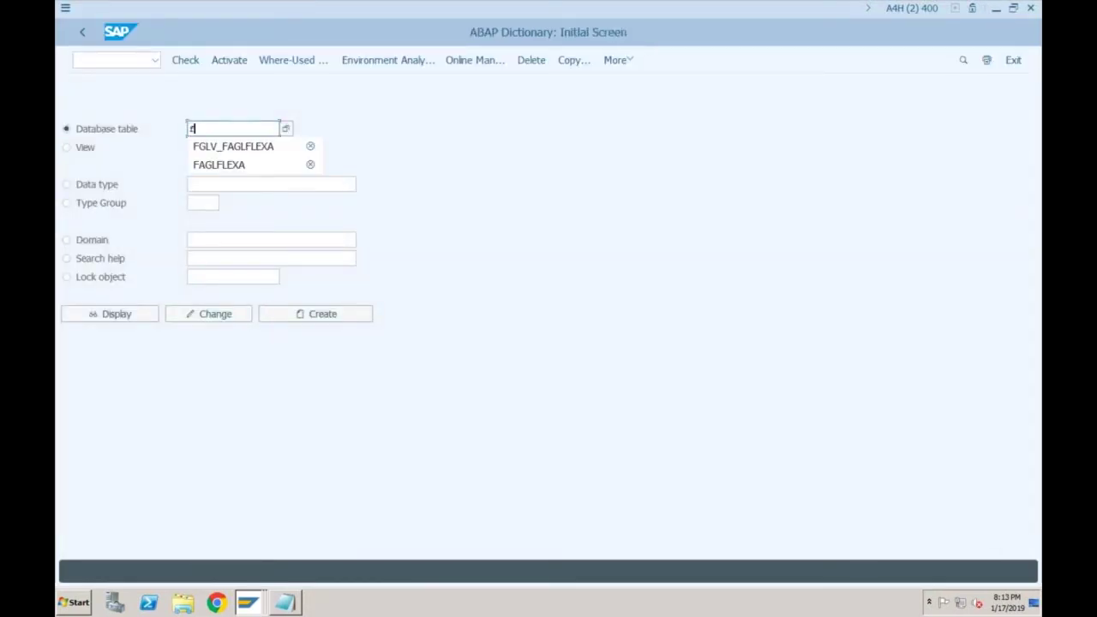
text(aglflext)
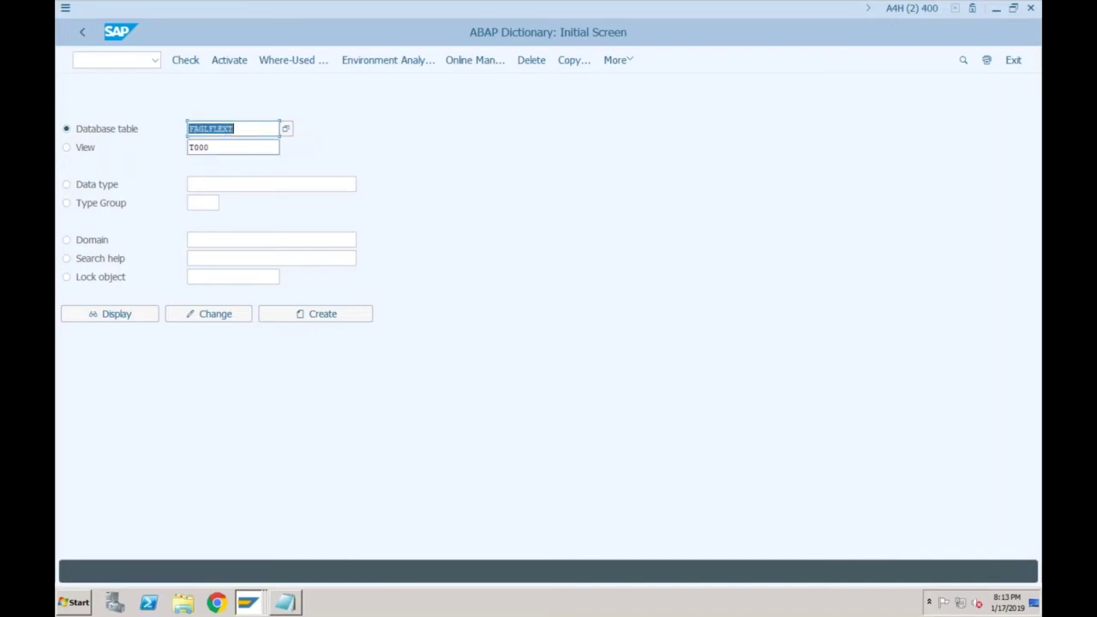
click(114, 313)
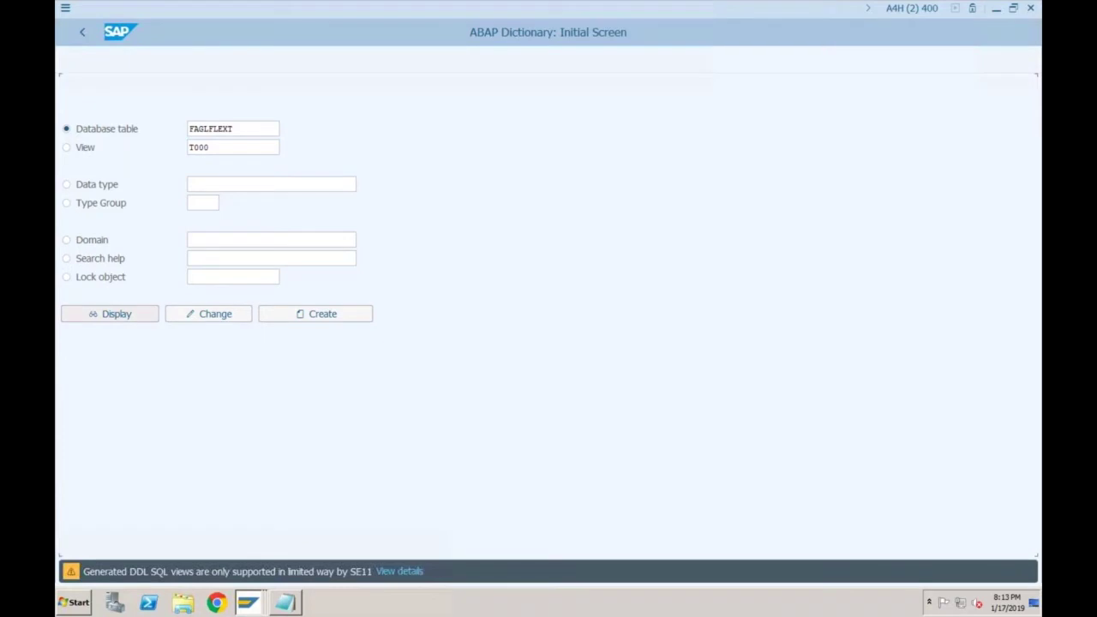
drag(308, 111, 228, 111)
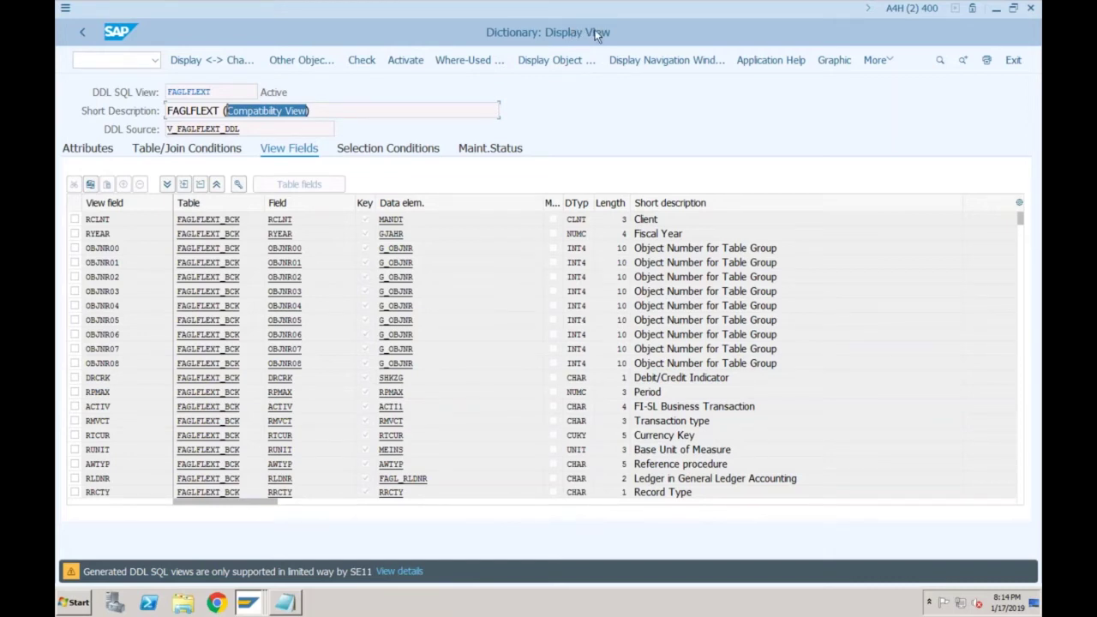
- Check FAGLFLEXT in the Notepad notes, then inspect the SAP view's table/join conditions and its FAGLFLEXT_BCK table, returning to the view
click(288, 602)
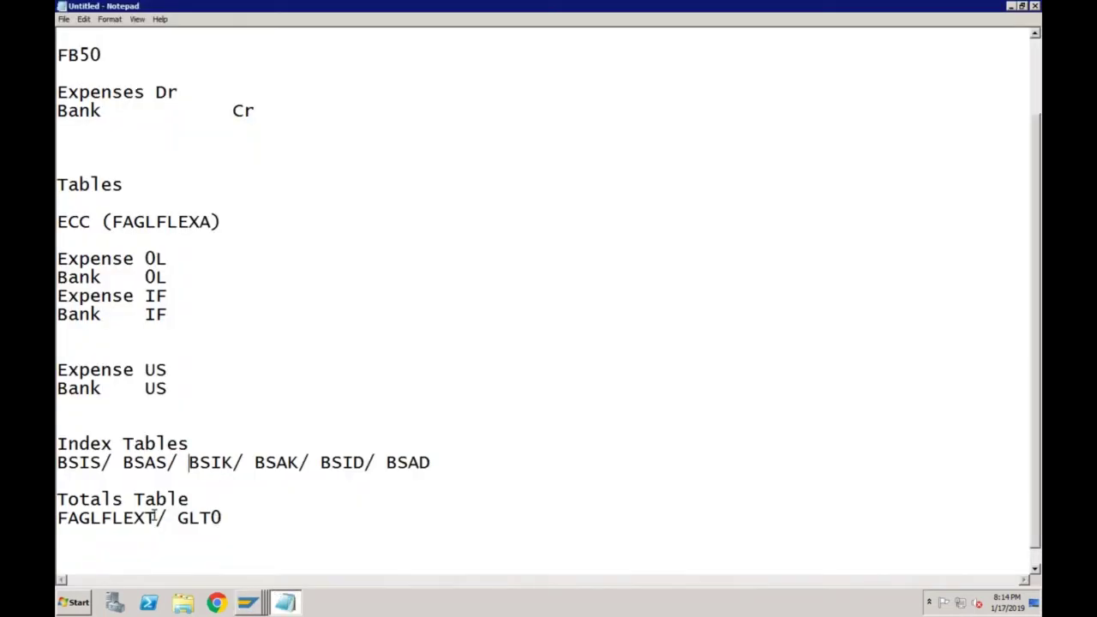
click(155, 518)
click(253, 604)
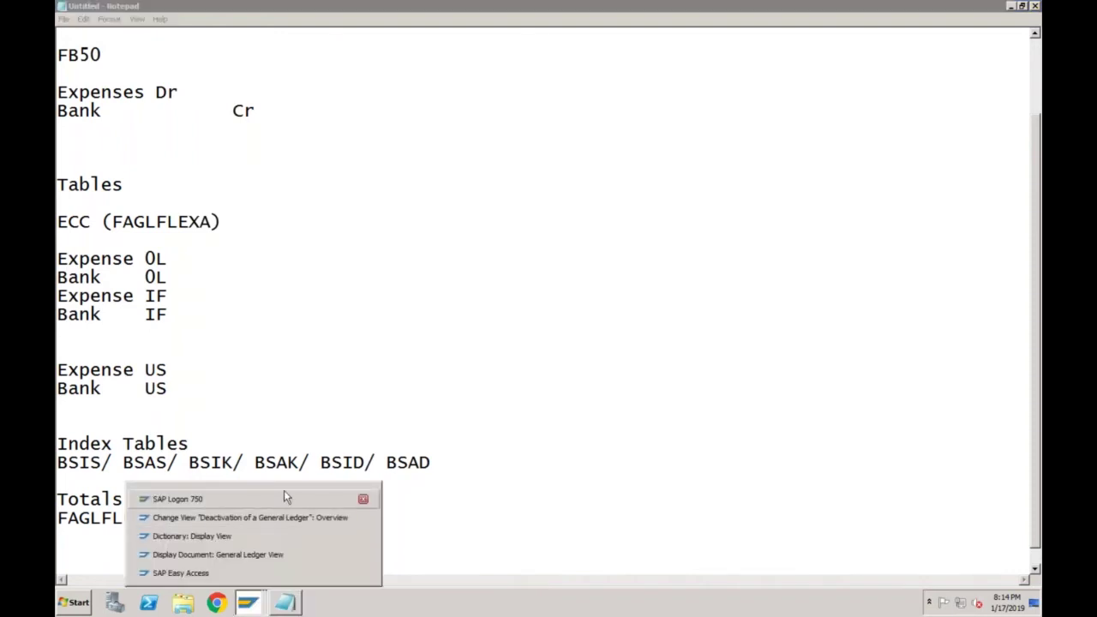
click(265, 535)
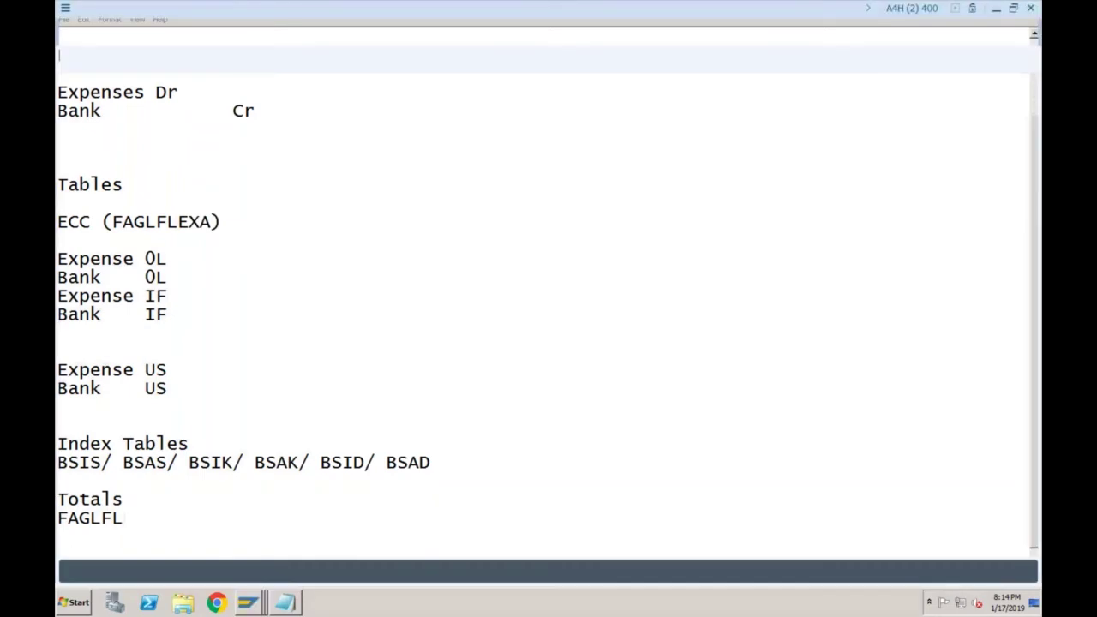
click(194, 153)
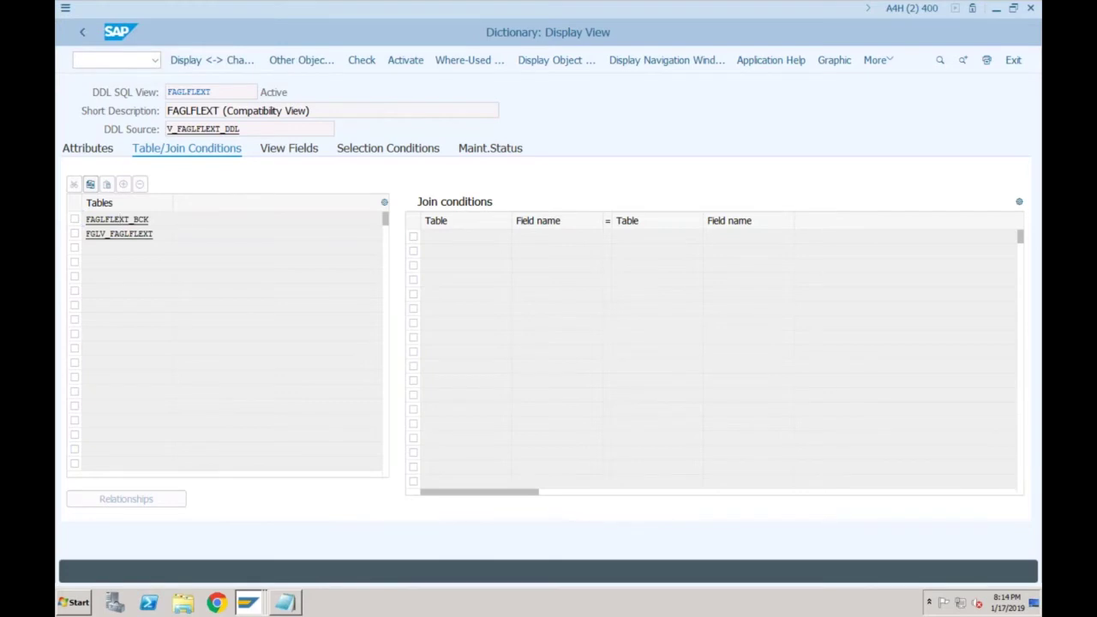
double_click(116, 219)
click(83, 32)
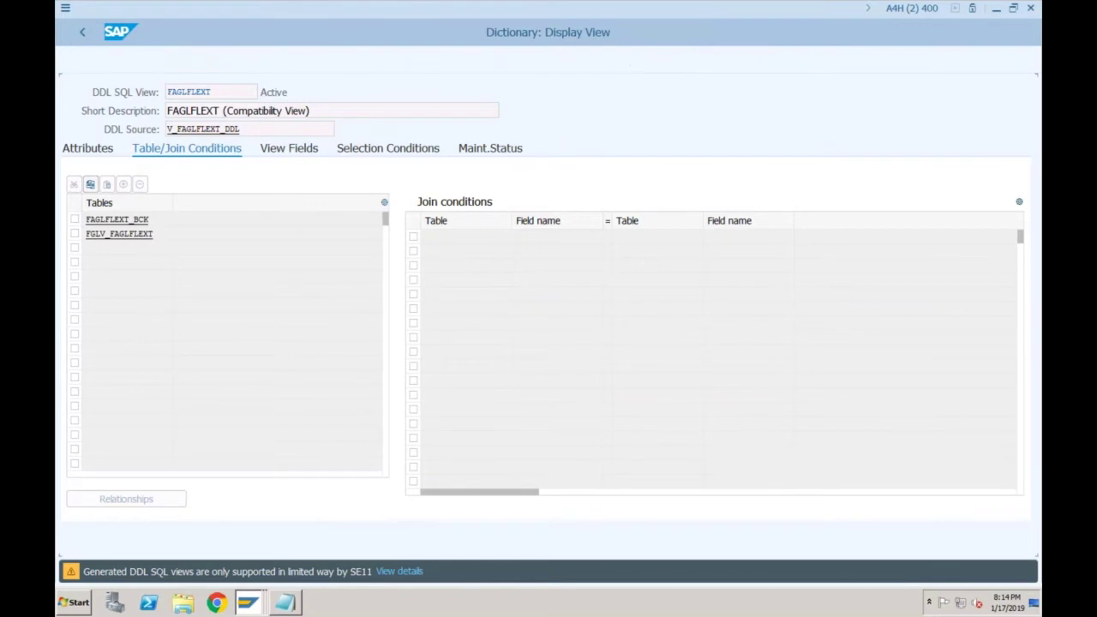
- Trace the compatibility view through the table/join conditions of FGLV_GLTT2, FGLV_GLTT1, FGLV_GLTT0 and FGLV_GLSI_ACD to examine its source tables
click(184, 152)
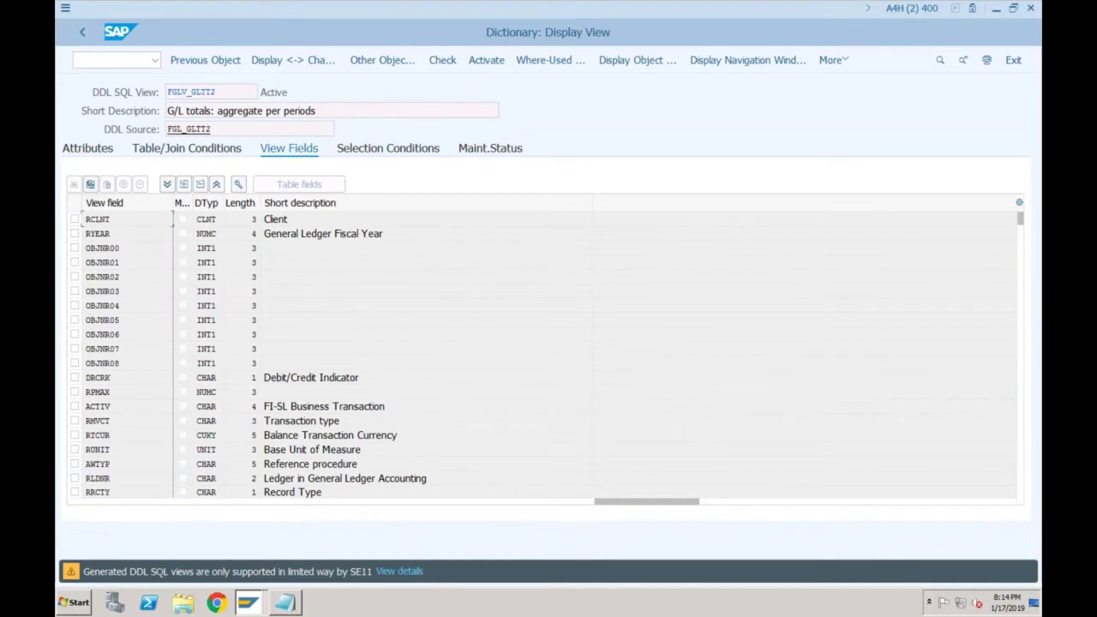
click(206, 151)
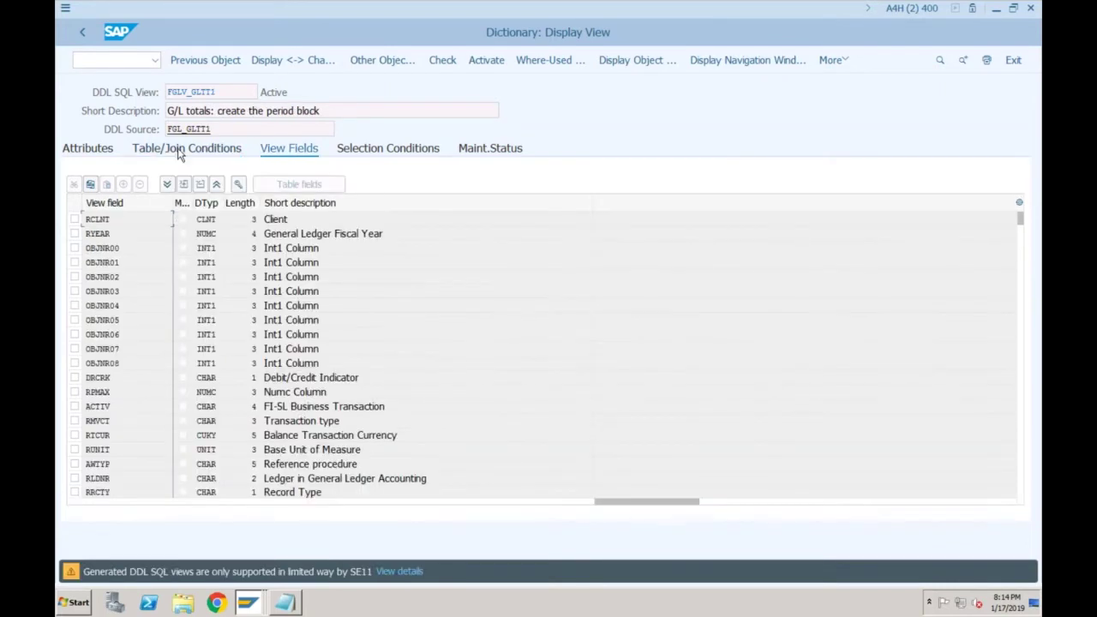
click(180, 149)
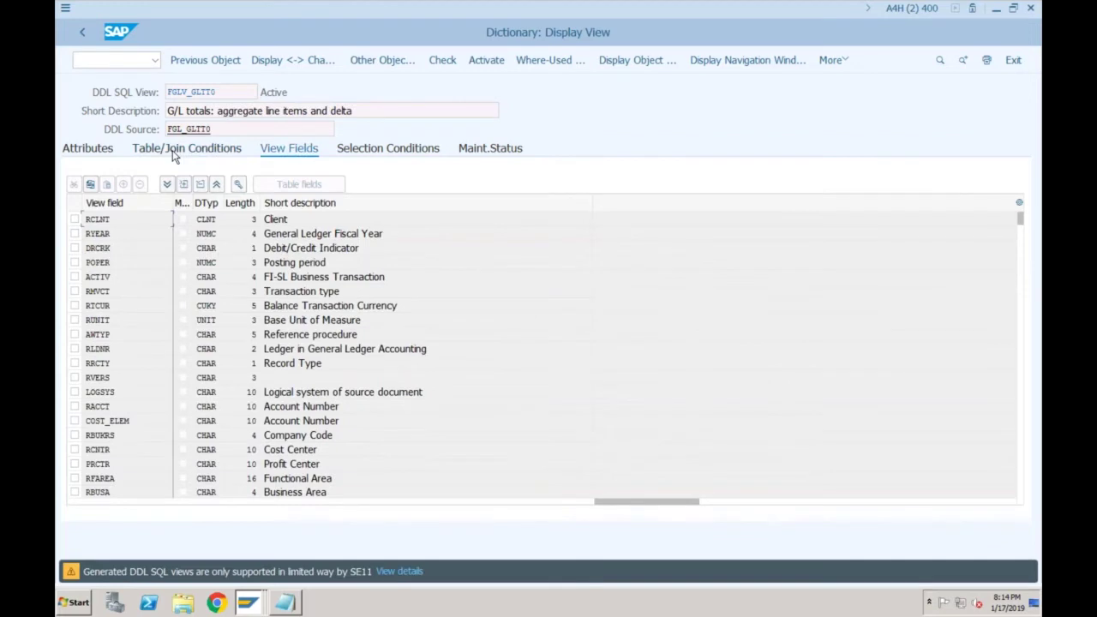
click(187, 149)
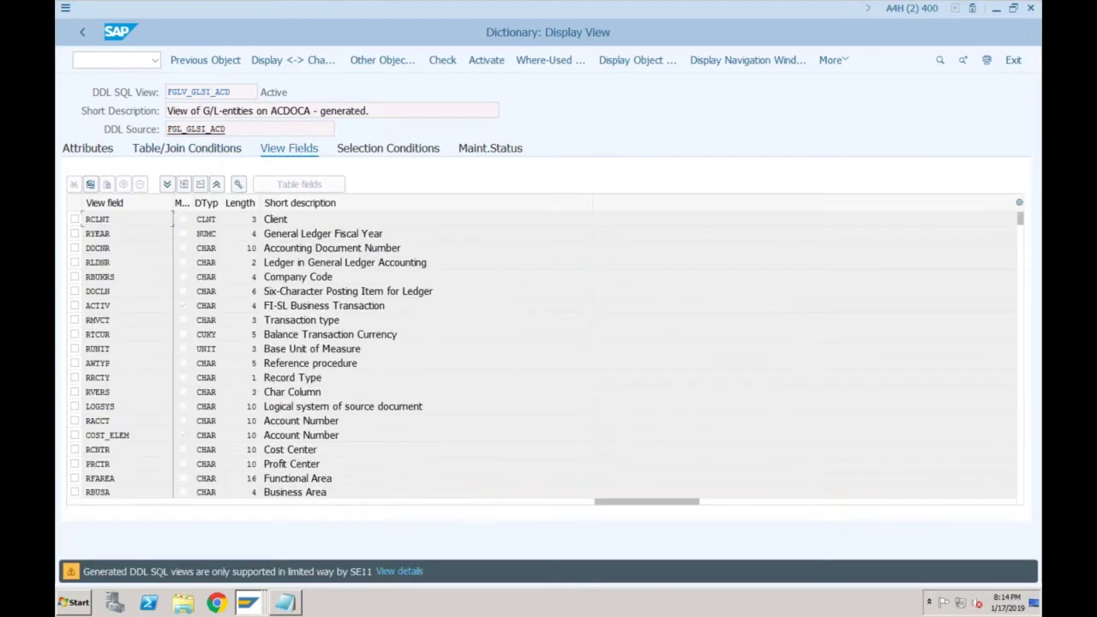
click(187, 149)
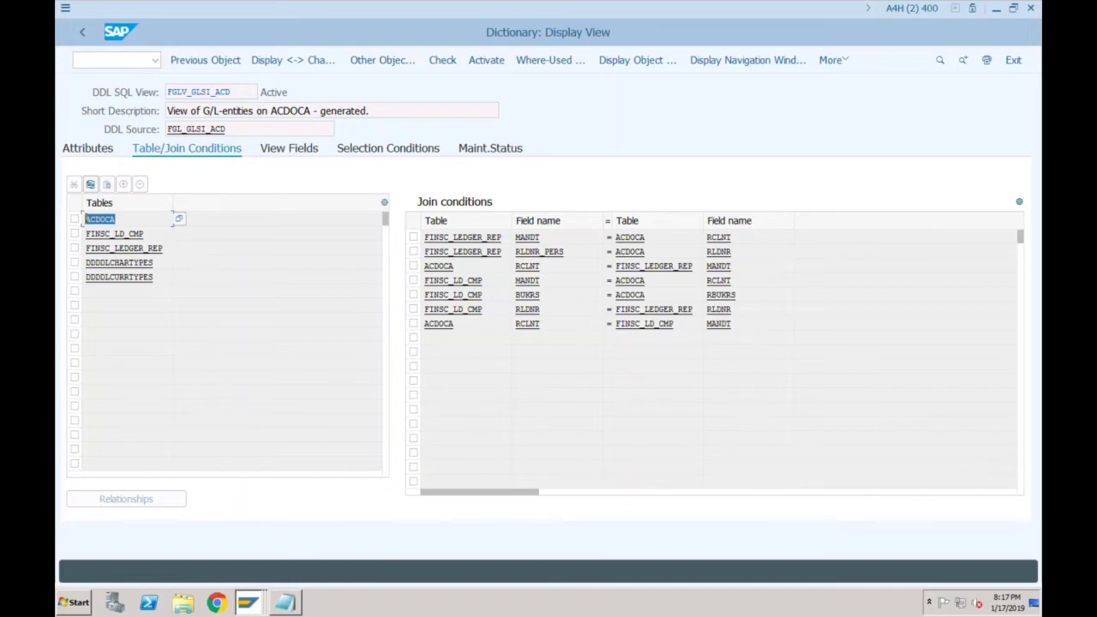
- Switch to Notepad and delete all the existing notes on postings, index tables and totals tables
click(283, 602)
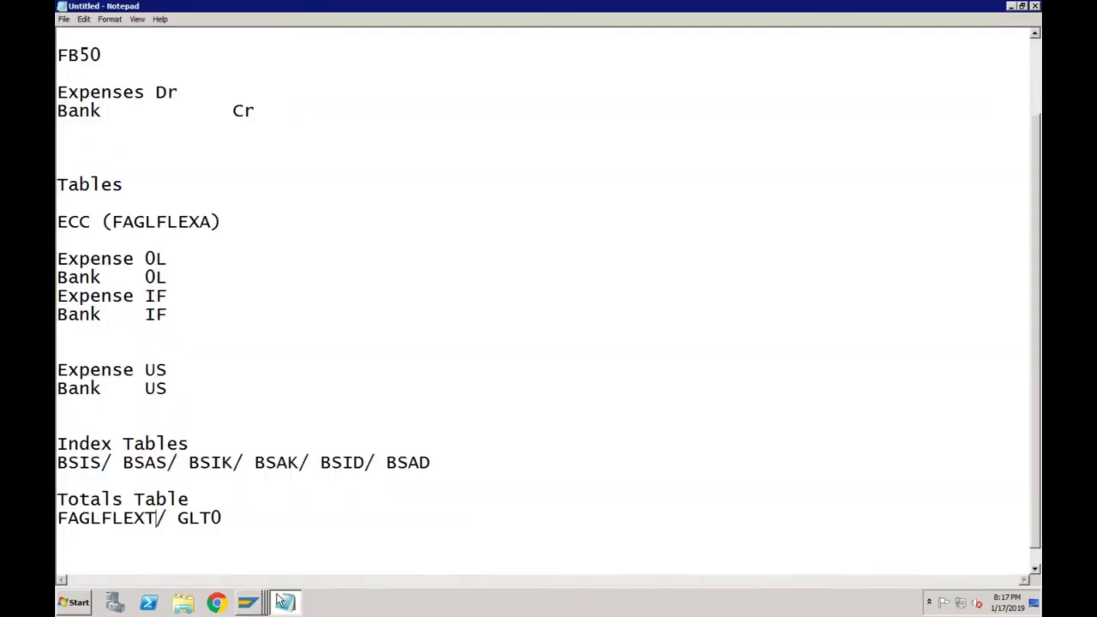
click(234, 518)
shift+click(189, 463)
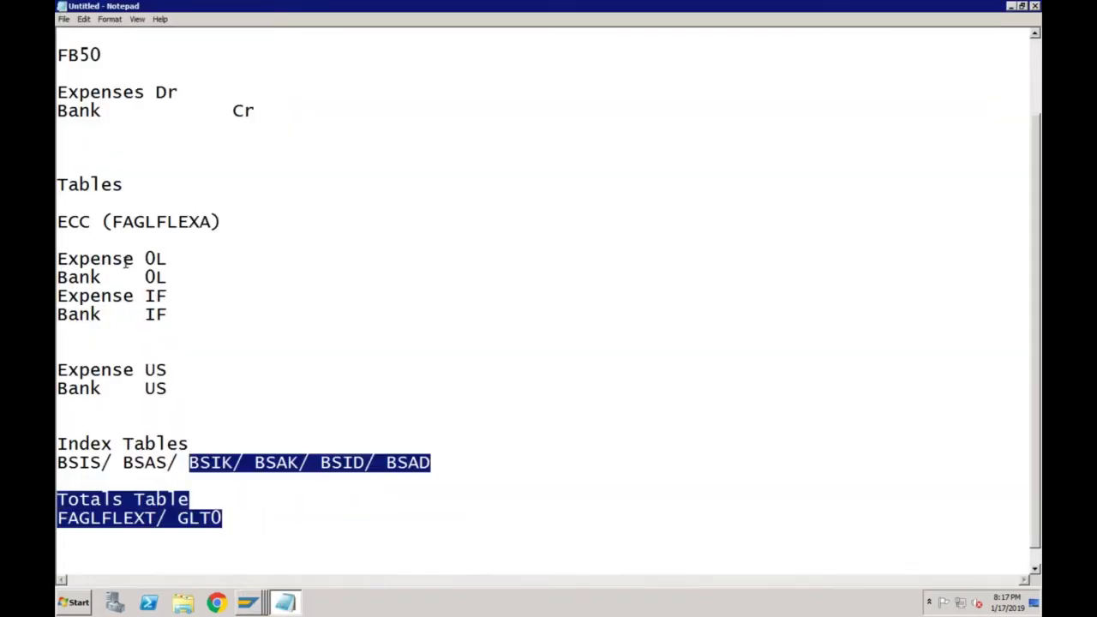
shift+click(124, 260)
drag(93, 128, 62, 18)
key(Delete)
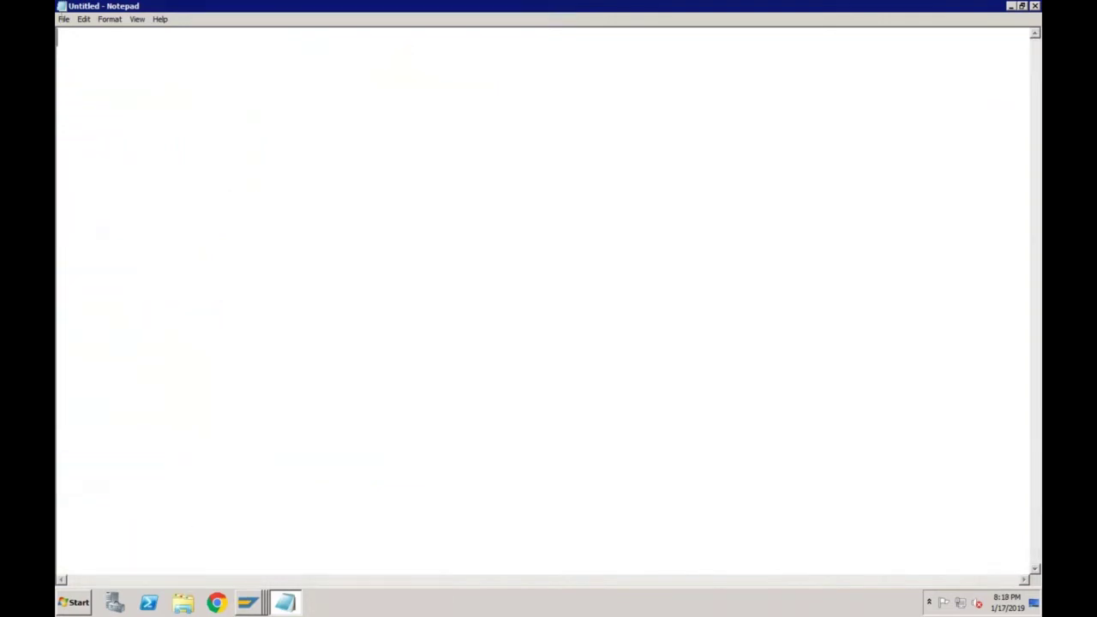
- Write "Client is using SAP from last 10 years" as the first line of the empty note
text(Customer)
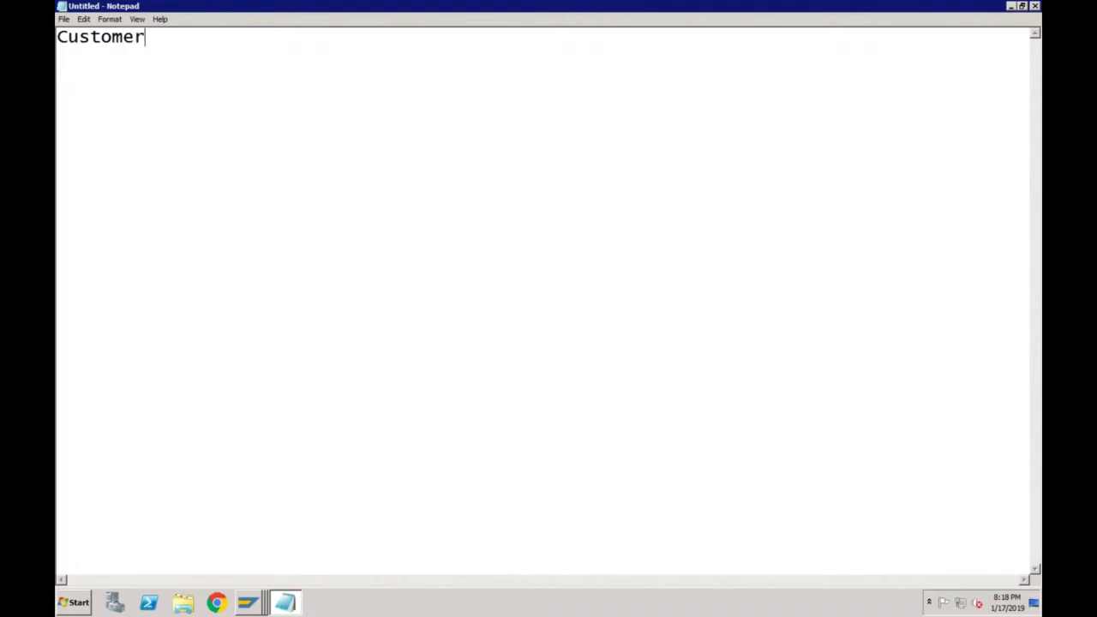
key(BackSpace)
key(BackSpace)
key(BackSpace)
key(BackSpace)
text(l)
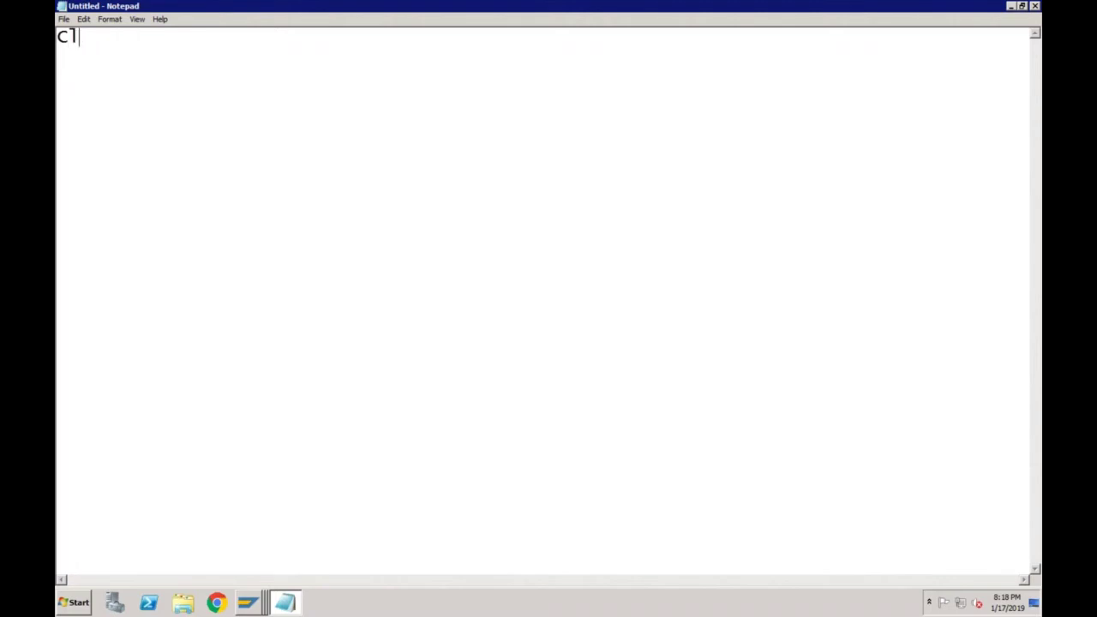
text(ient is using )
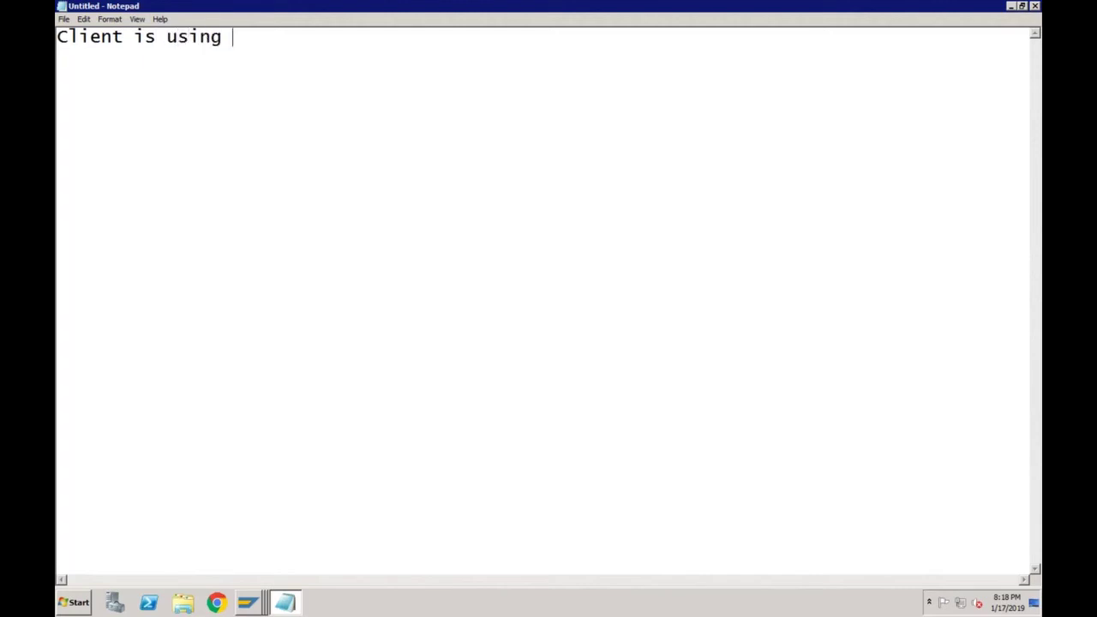
text(SAP from)
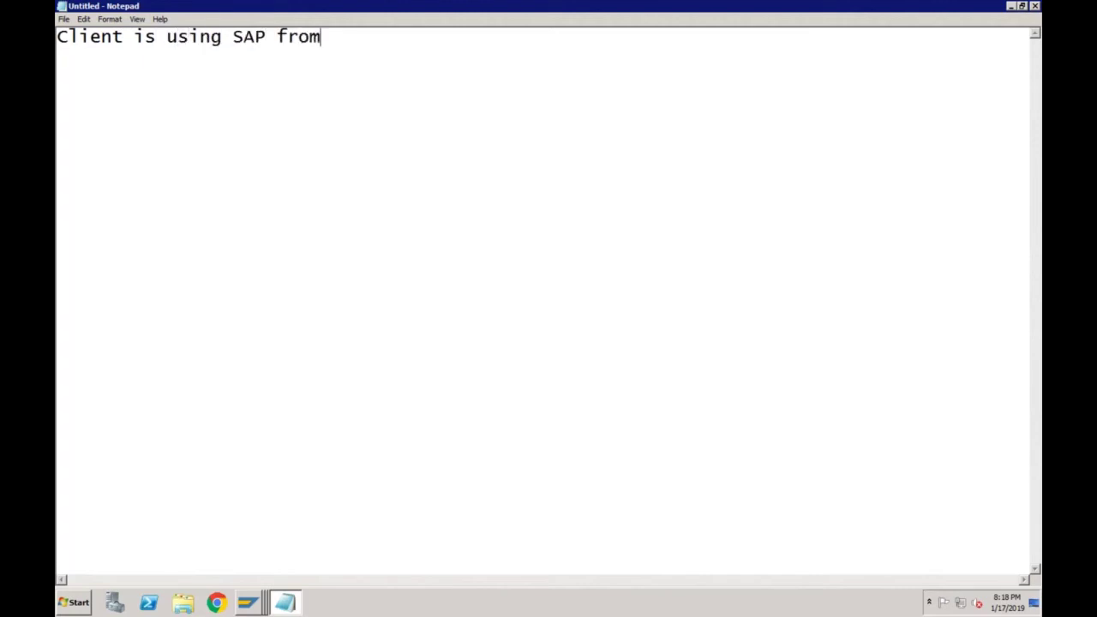
text( last 10 y)
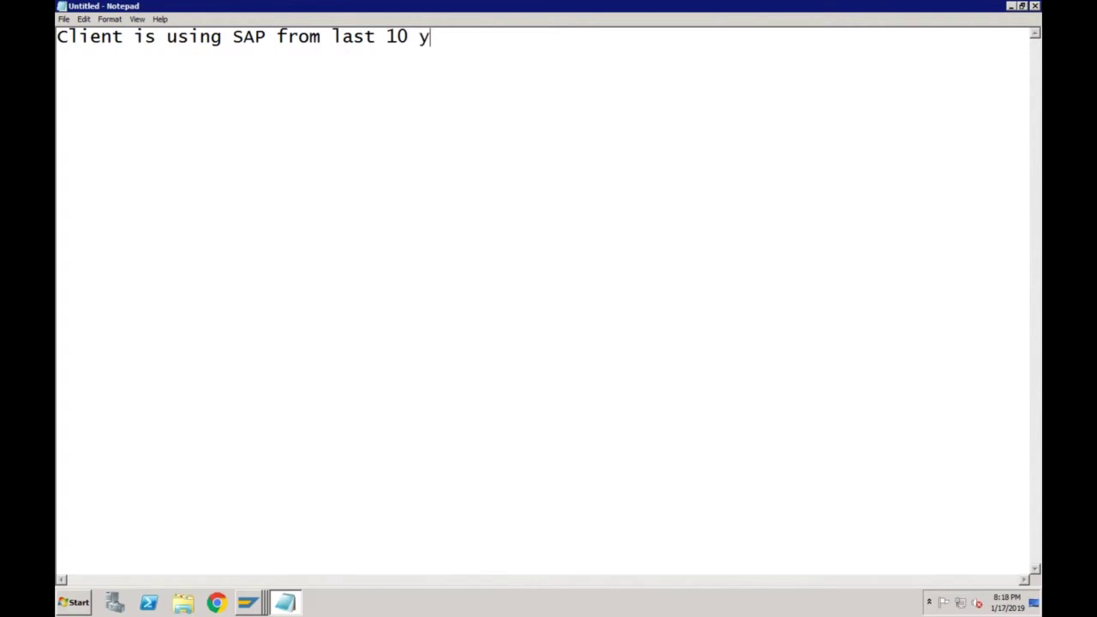
text(ears)
key(Return)
- Add the line "200 reports which are picking the data from table FAGLFLEXT" beneath the client statement, separated by a blank line
text(200 )
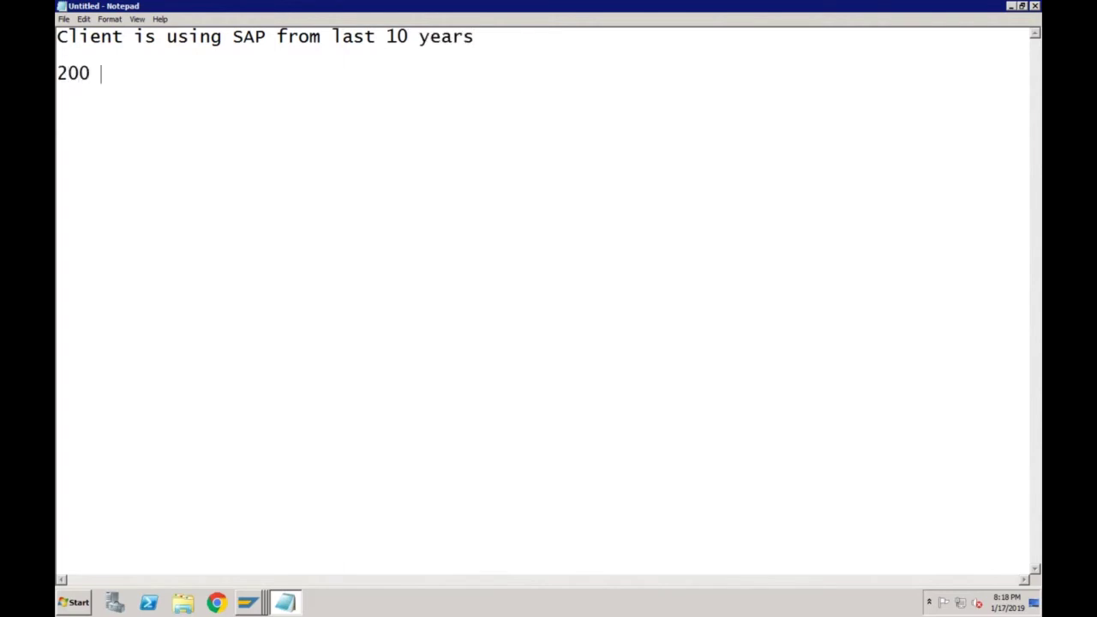
text(reports whi)
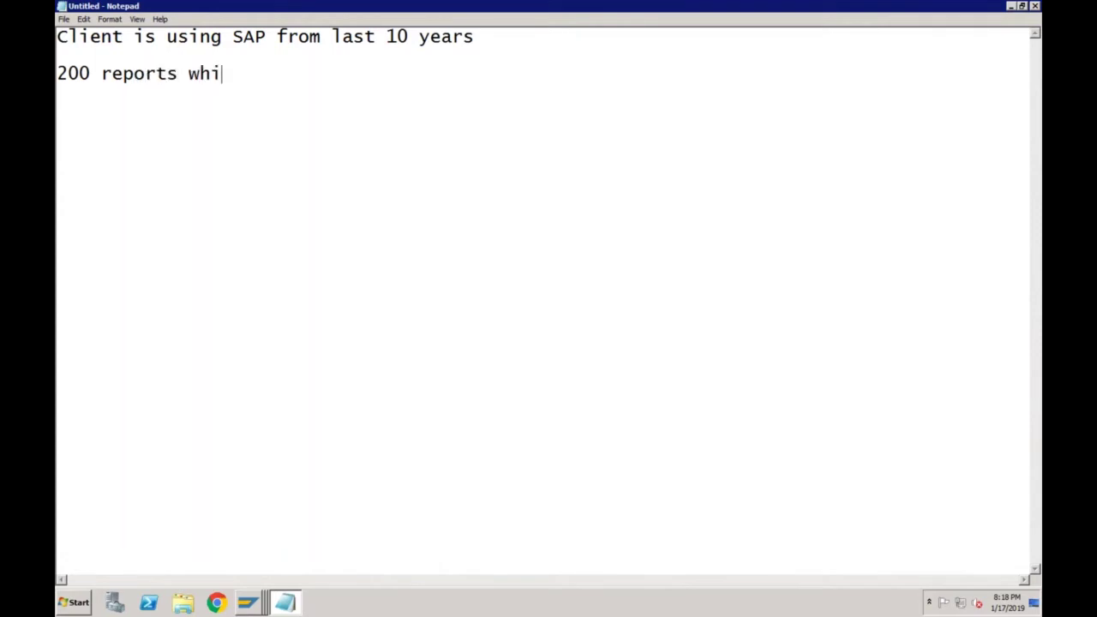
text(ch are picking)
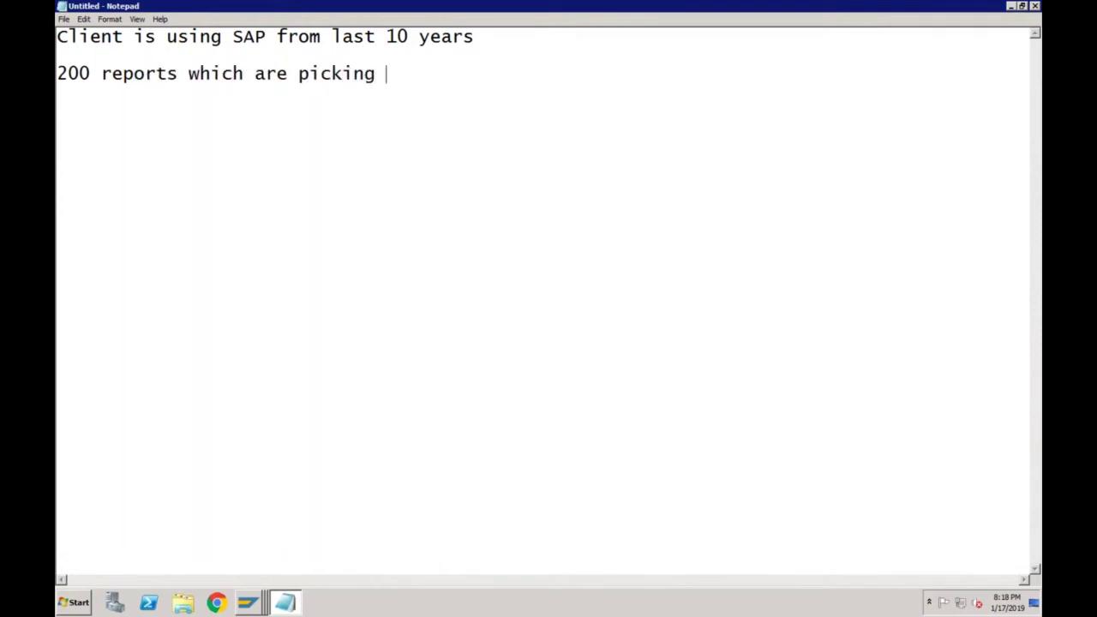
text( the data )
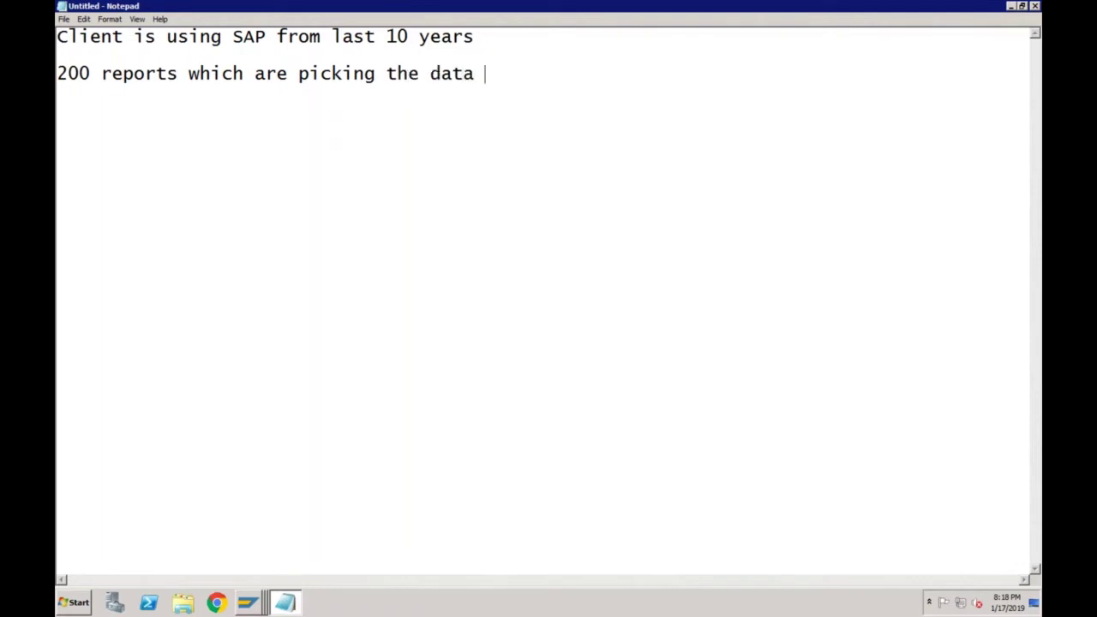
text(from tab)
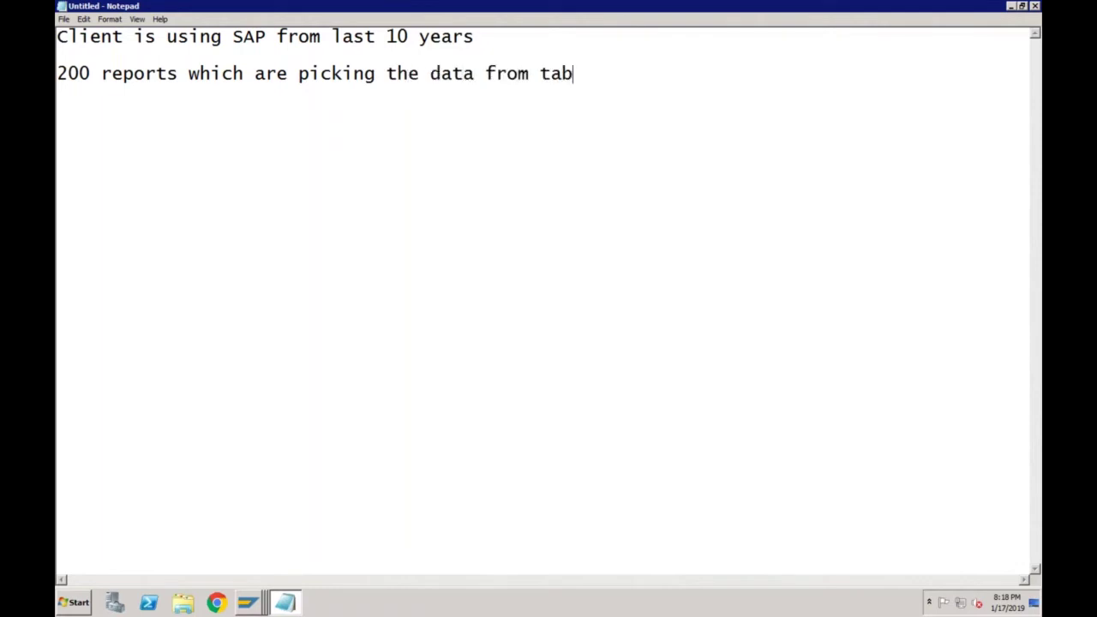
text(le FAGL)
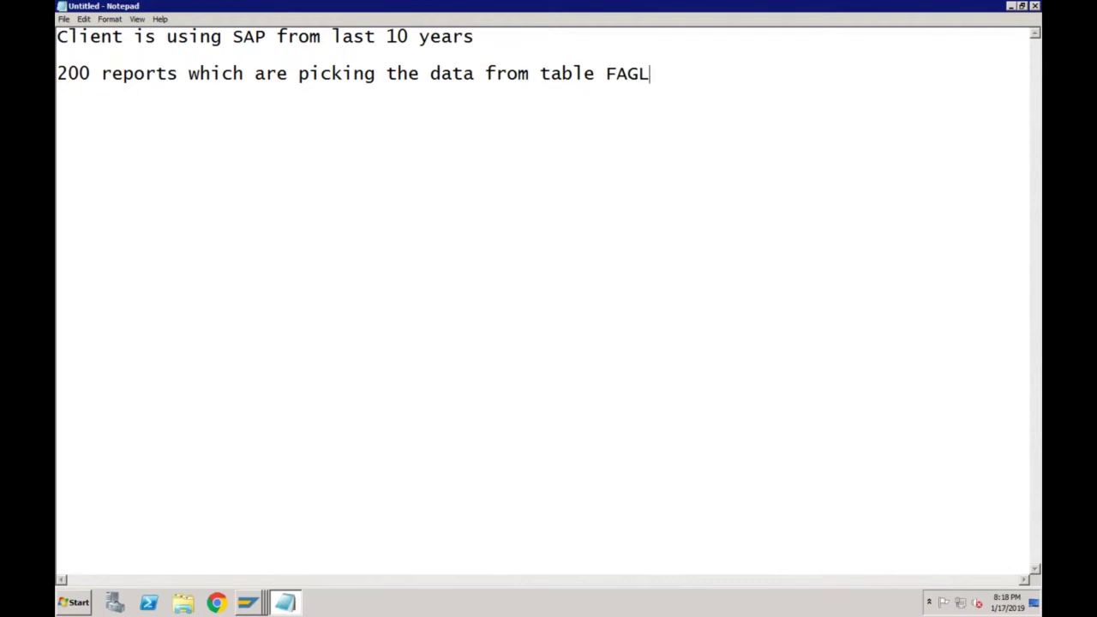
text(FLEXT)
key(Return)
key(Return)
- Add the line "in SAP S/4 HANA, FAGLFLEXT table has been deleted" beneath the reports line
text(in )
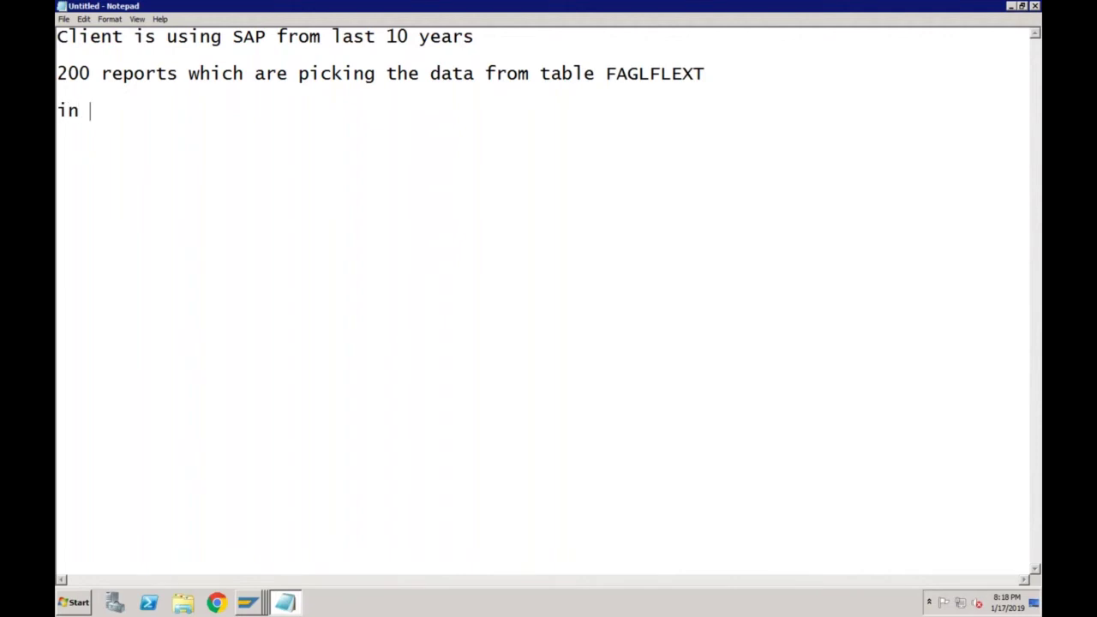
text(SAP S/4 )
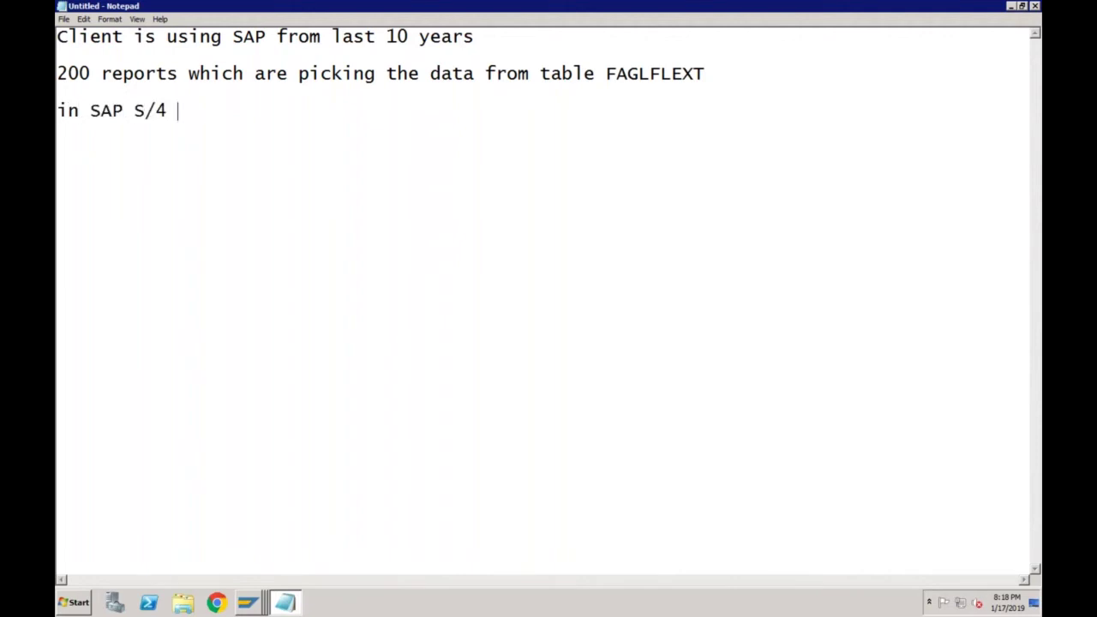
text(HANA, FAGLFLEXT )
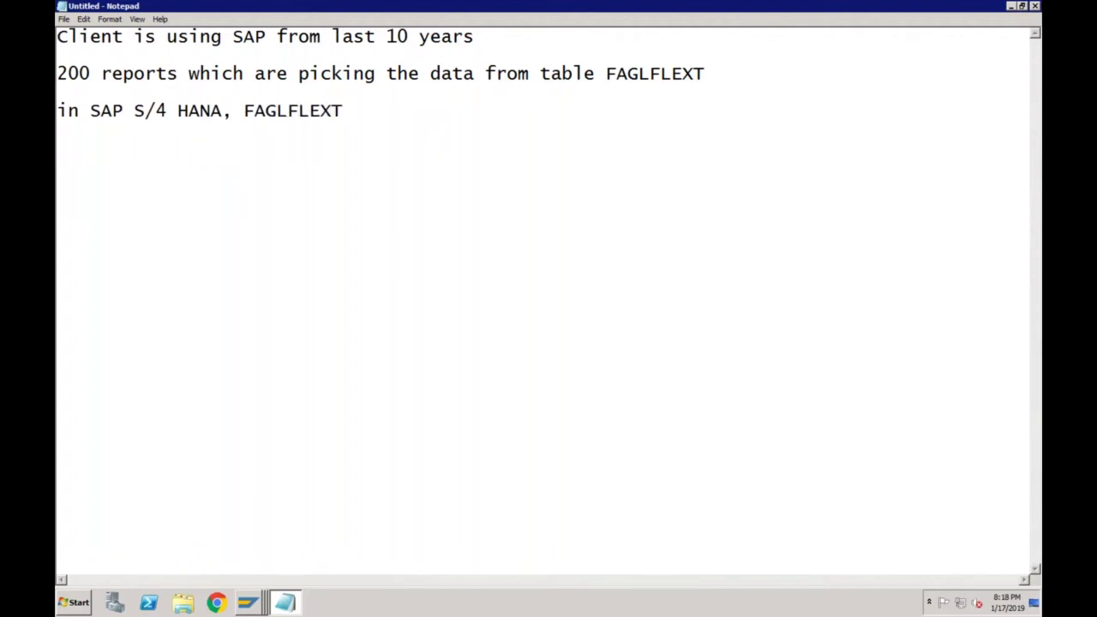
text(table has been )
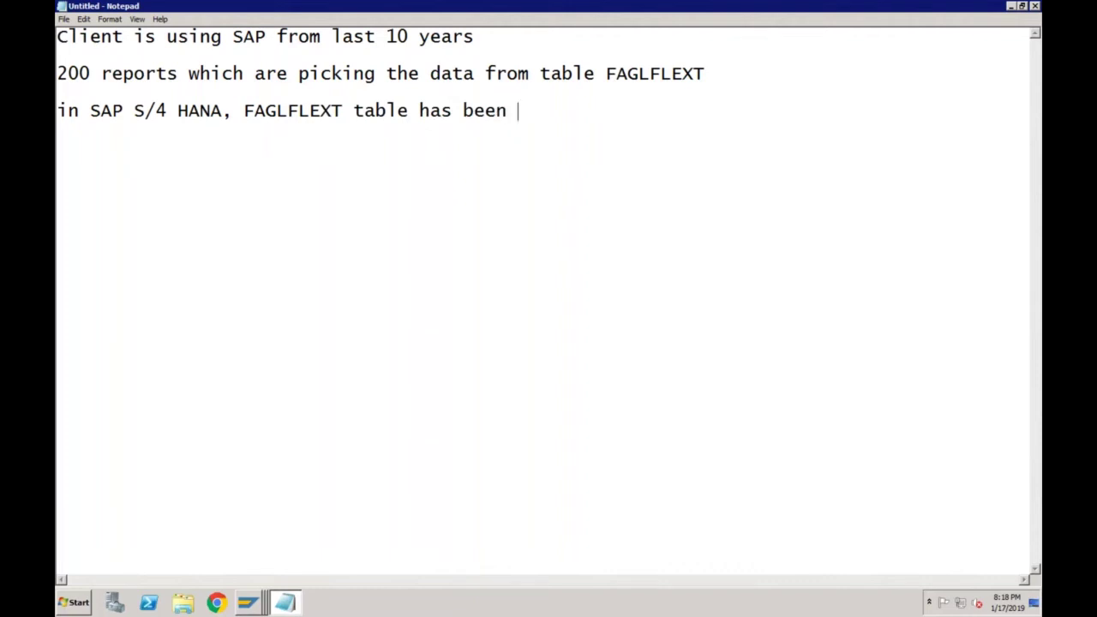
text(deleted)
key(Return)
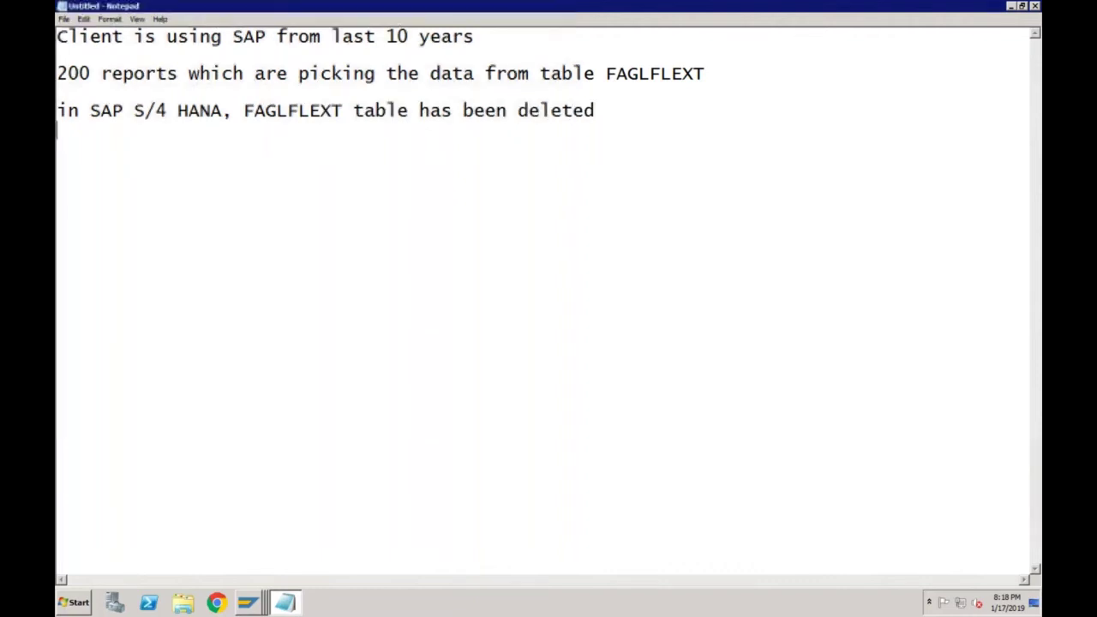
key(Return)
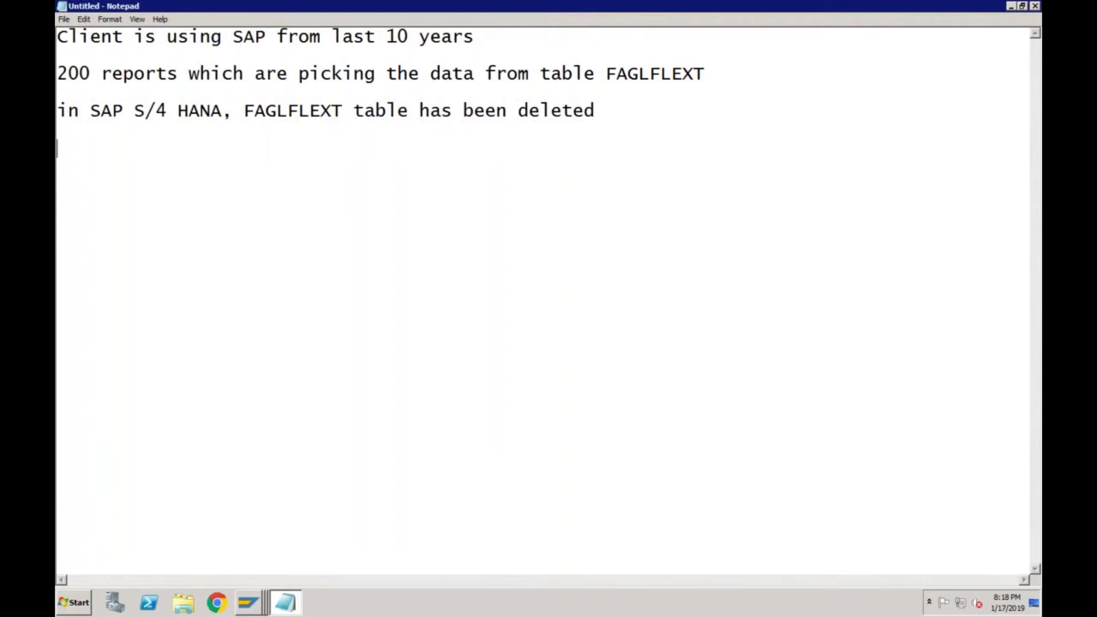
- Add the line "System will give dump becuase tis table is no more available." beneath the deleted-table statement
text(System wi)
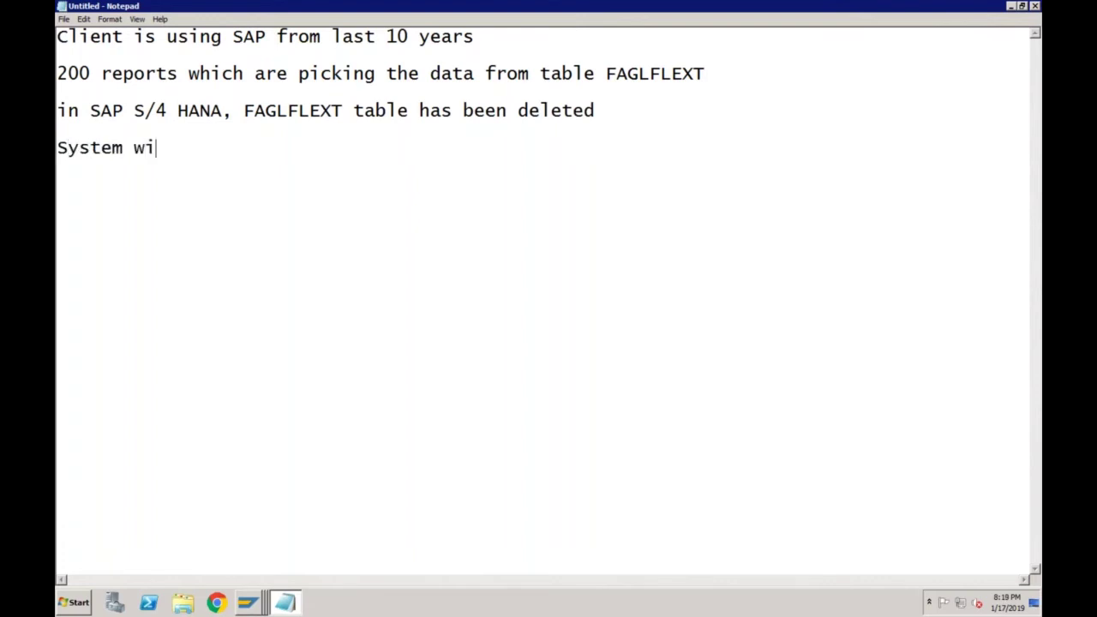
text(ll give du)
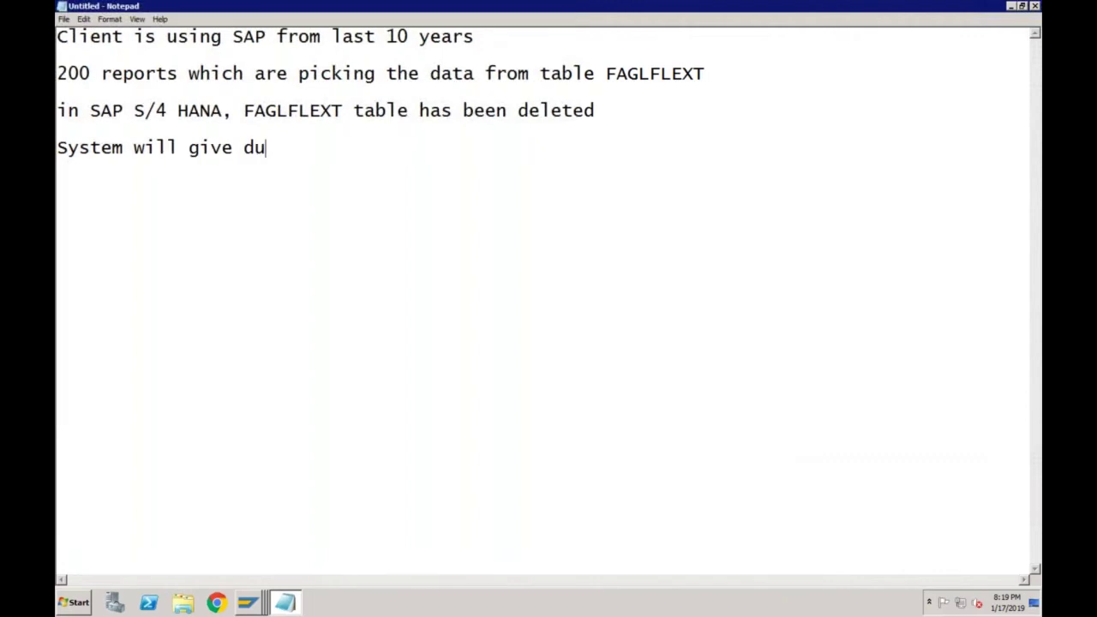
text(mp becuas)
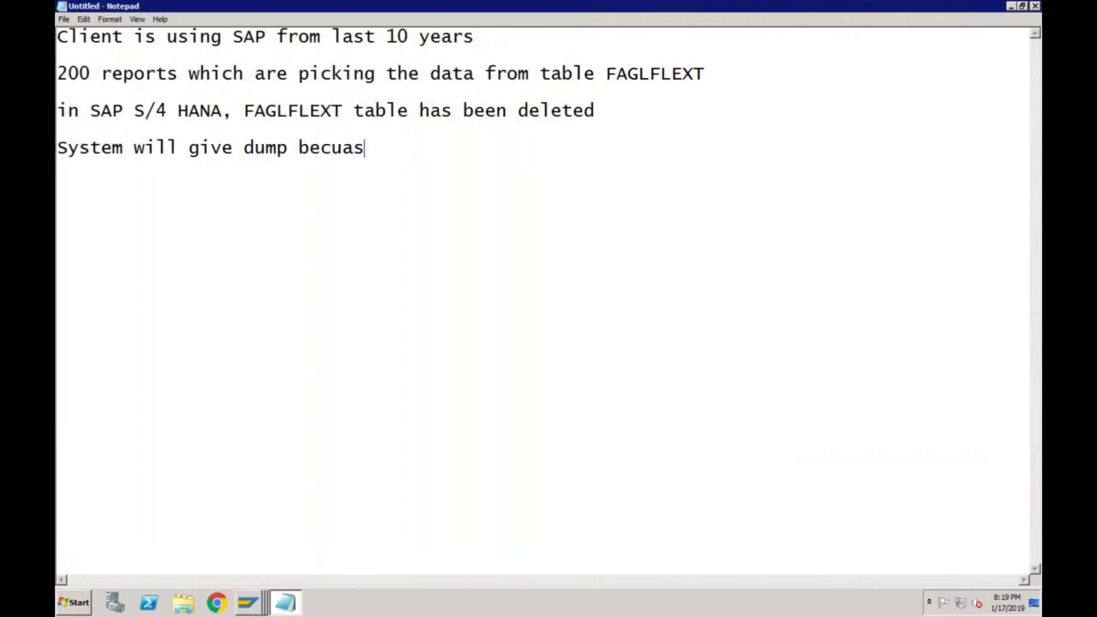
text(e tis table is n)
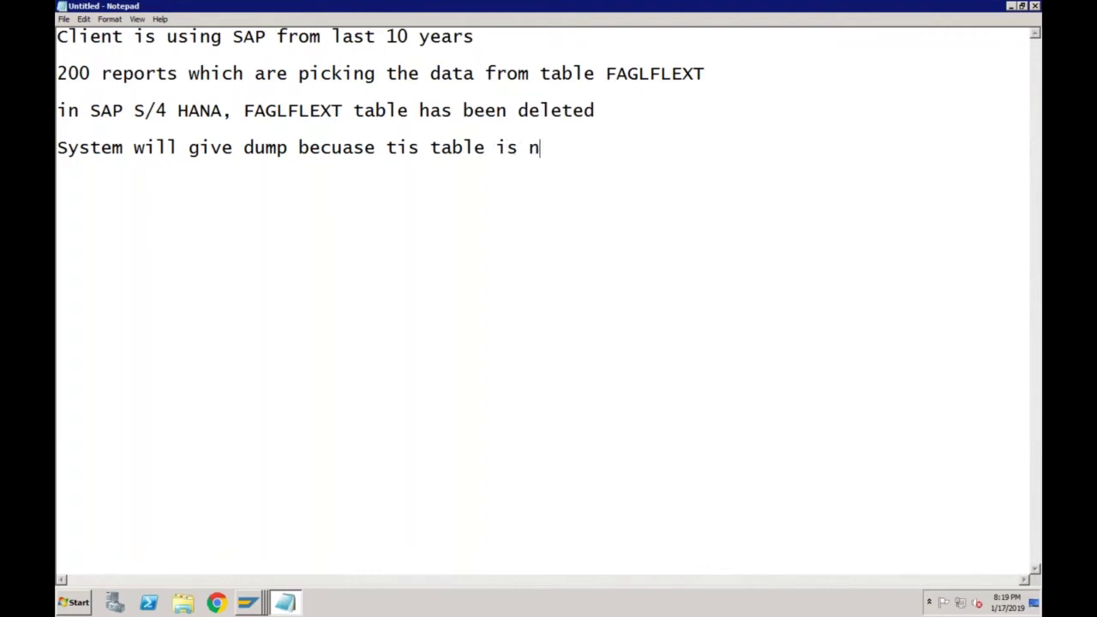
text(o more)
text( ava)
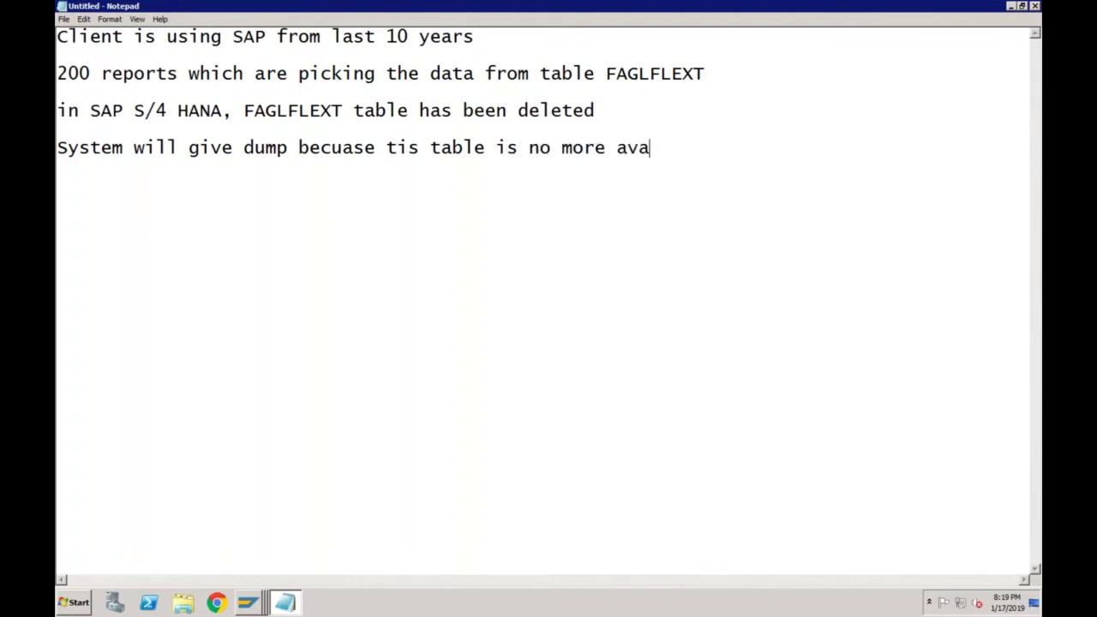
text(ilable.)
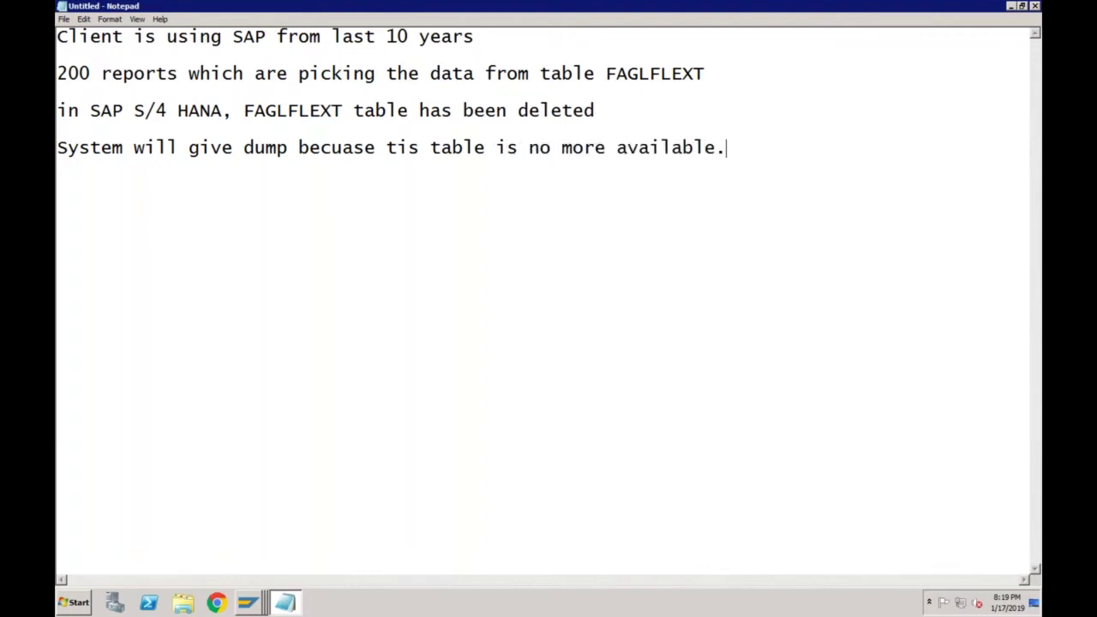
- Add the heading "Solution is:" beneath the dump statement, set off by extra blank lines
key(Return)
key(Return)
key(Return)
text(Solution is)
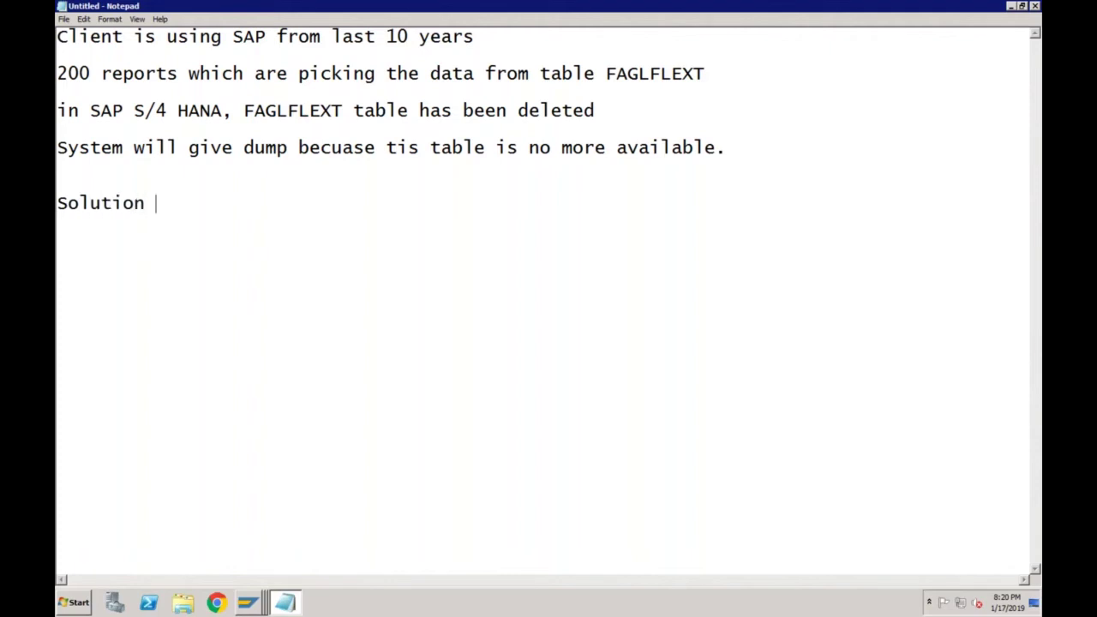
text(:)
- Add the line "If we delete the tables, create them as views:" beneath the solution heading
key(Return)
text(If we)
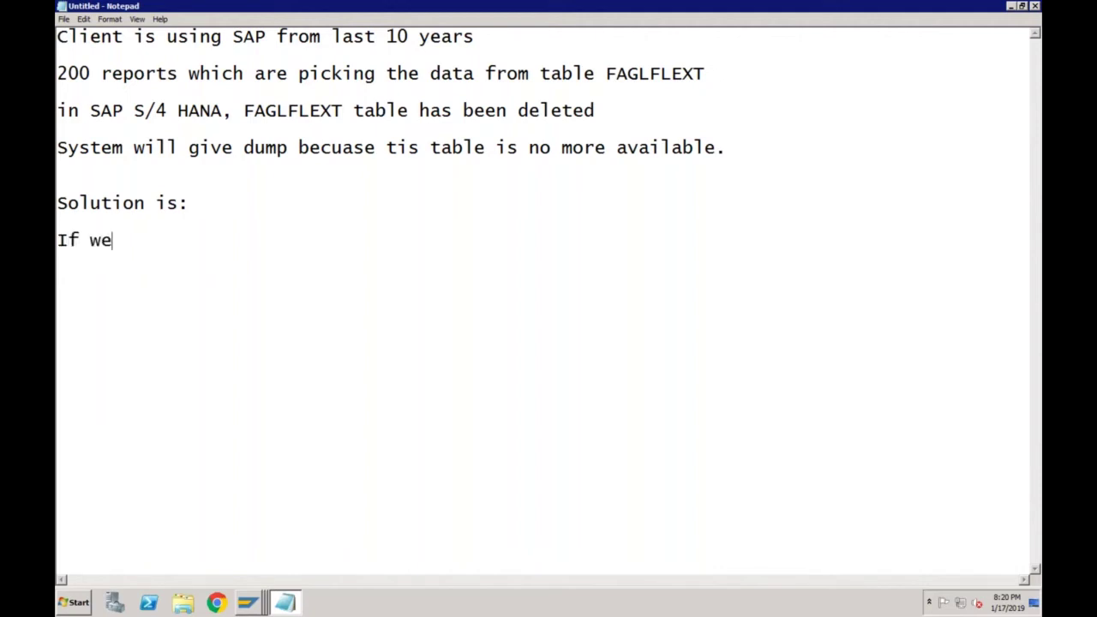
text( delete the )
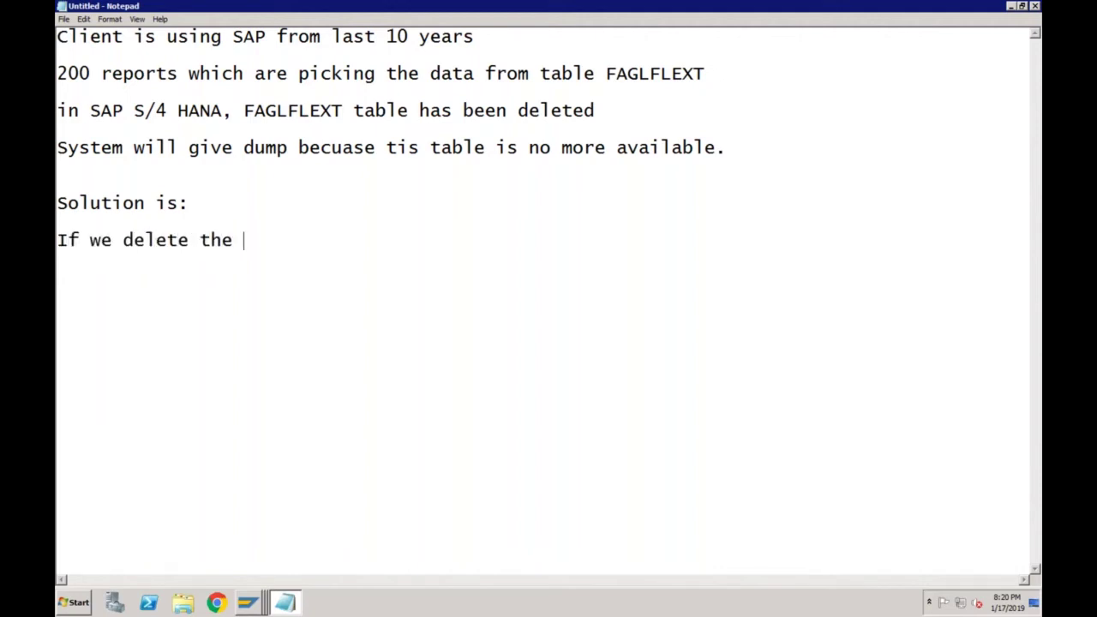
text(tables, )
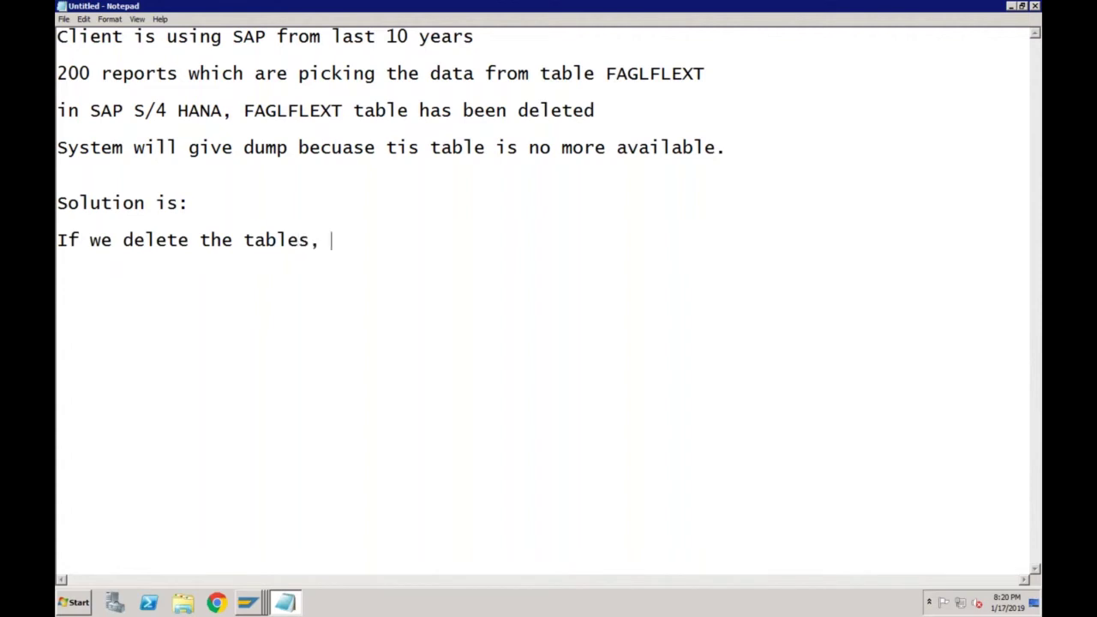
text(create )
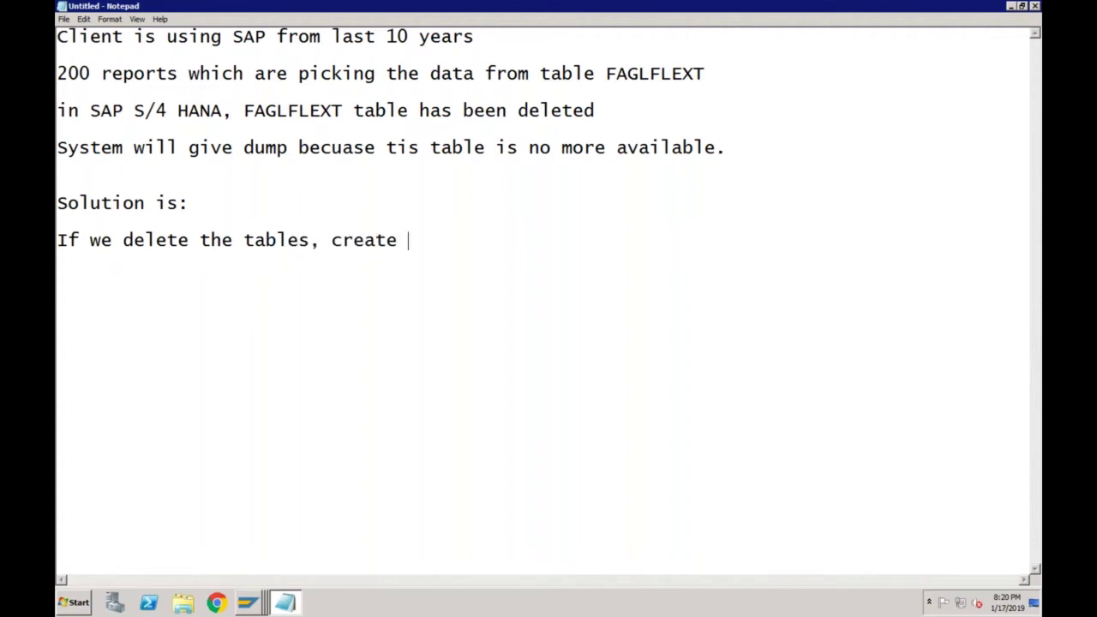
text(them as v)
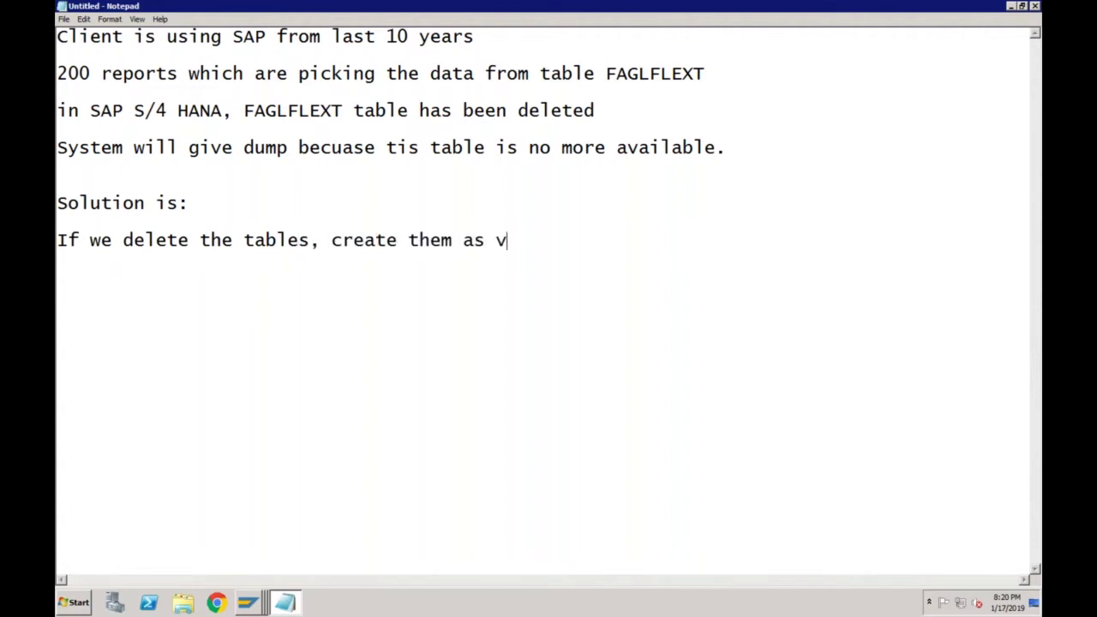
text(iews:)
- Add the line "Whenever is user is runninga report which is trying to get the data from FAGLFLEXT" beneath the views line
key(Return)
text(Whenever is)
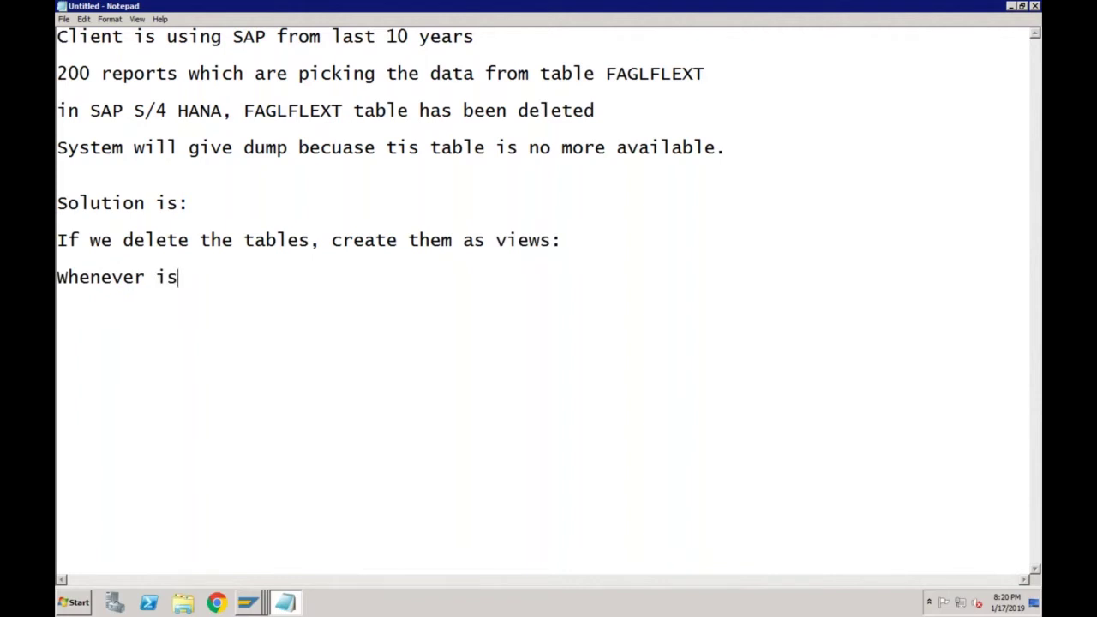
text( user is r)
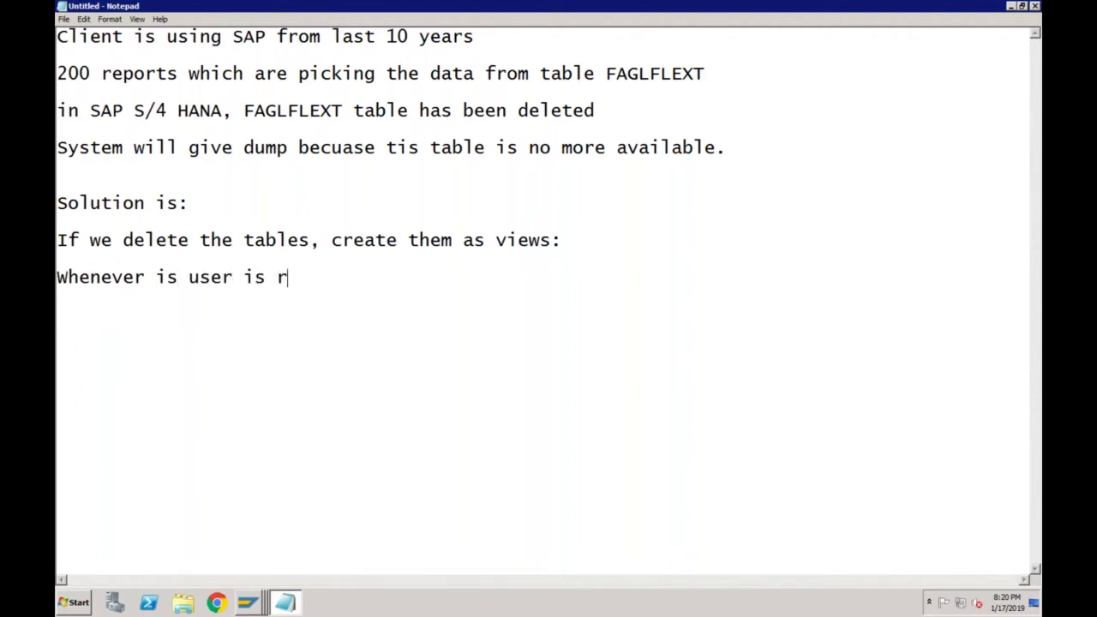
text(unninga re)
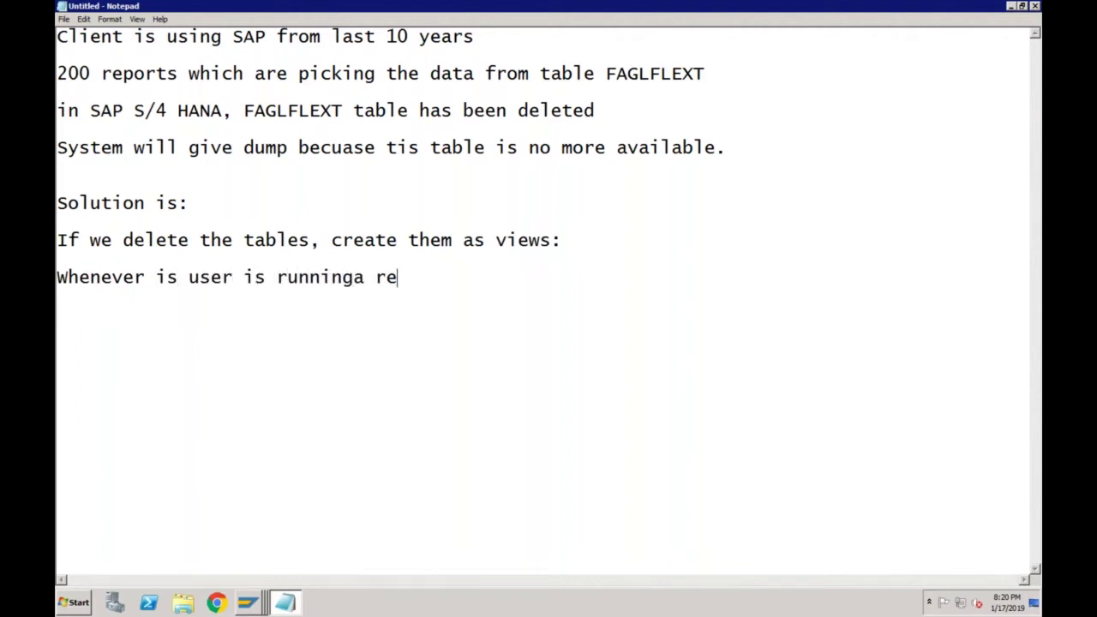
text(port which is t)
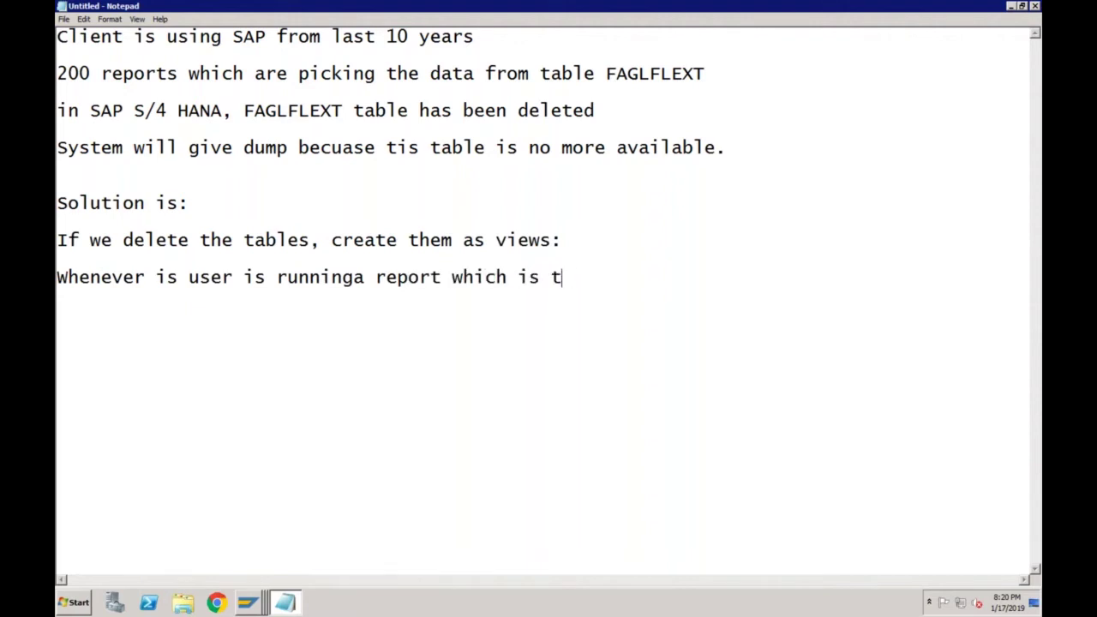
text(rying to get )
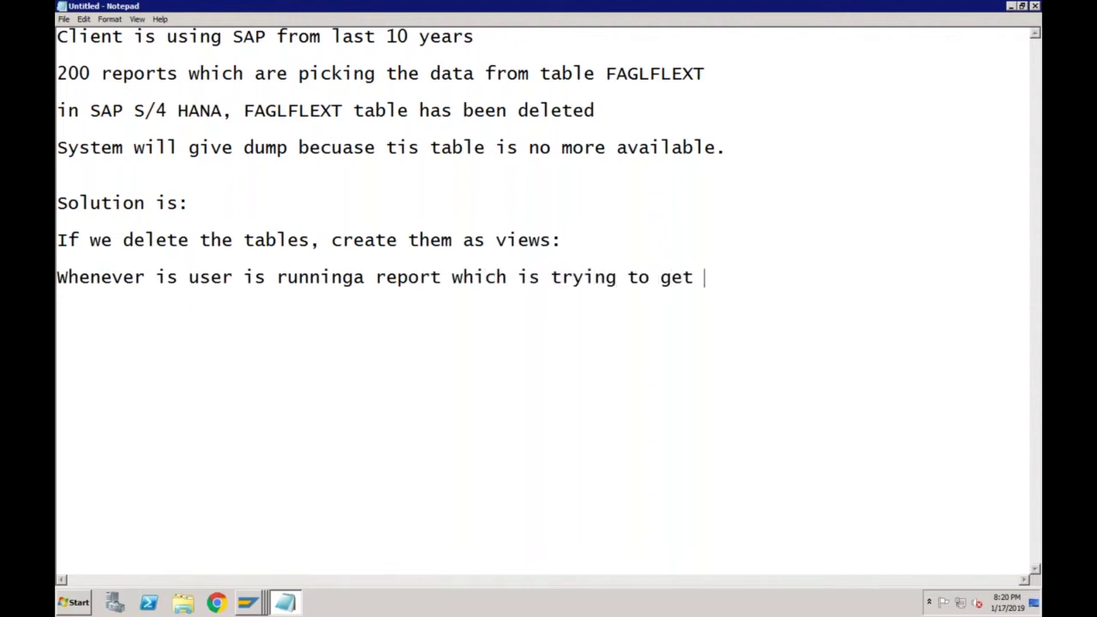
text(the data from )
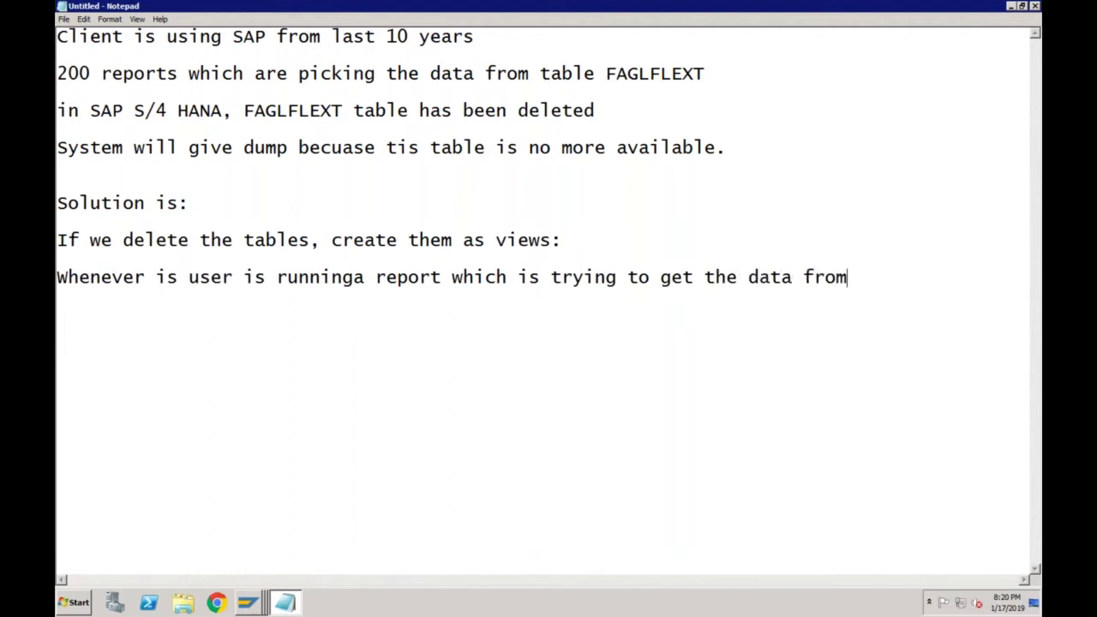
text(FAGLFLEXT)
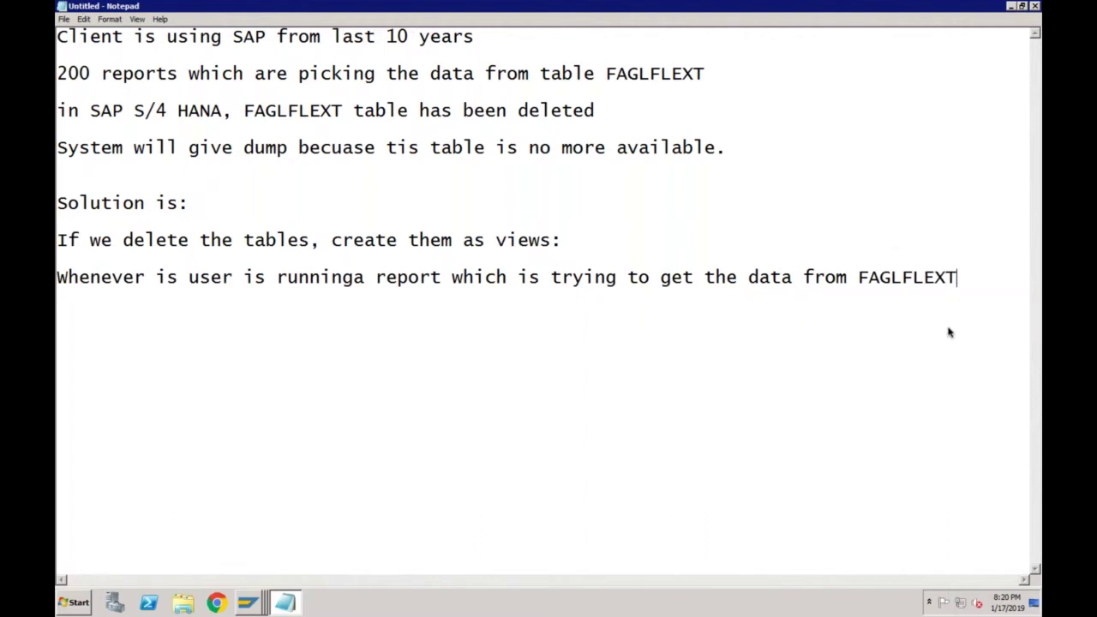
- Add the line "System will automatically in background, bring that data from ACDOCA" beneath the running-report line
key(Return)
text(System wil)
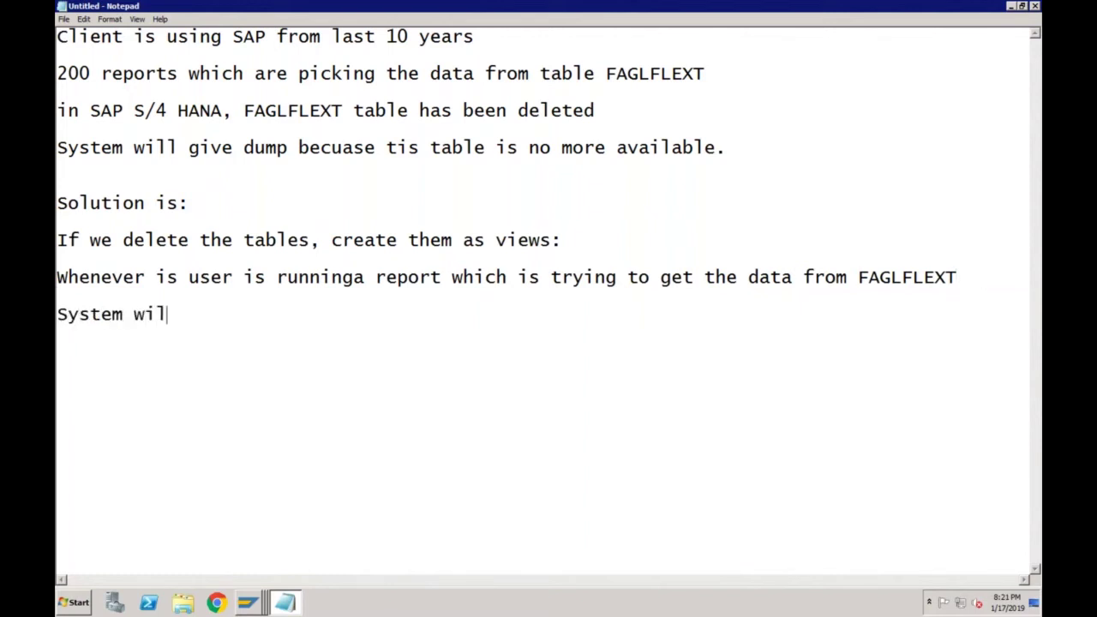
text(l automat)
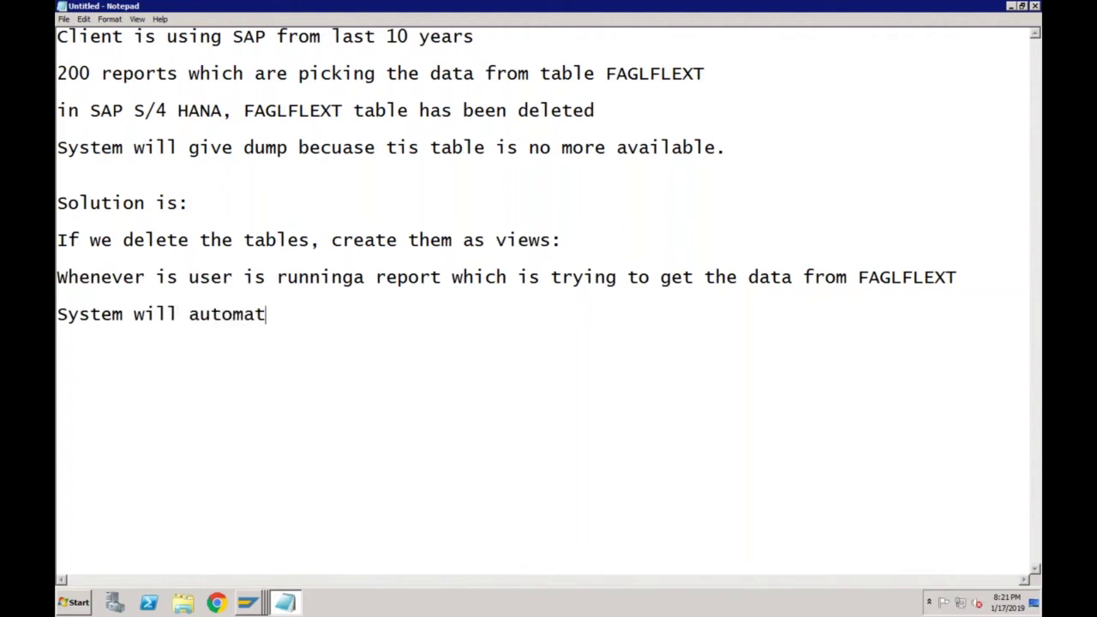
text(ically )
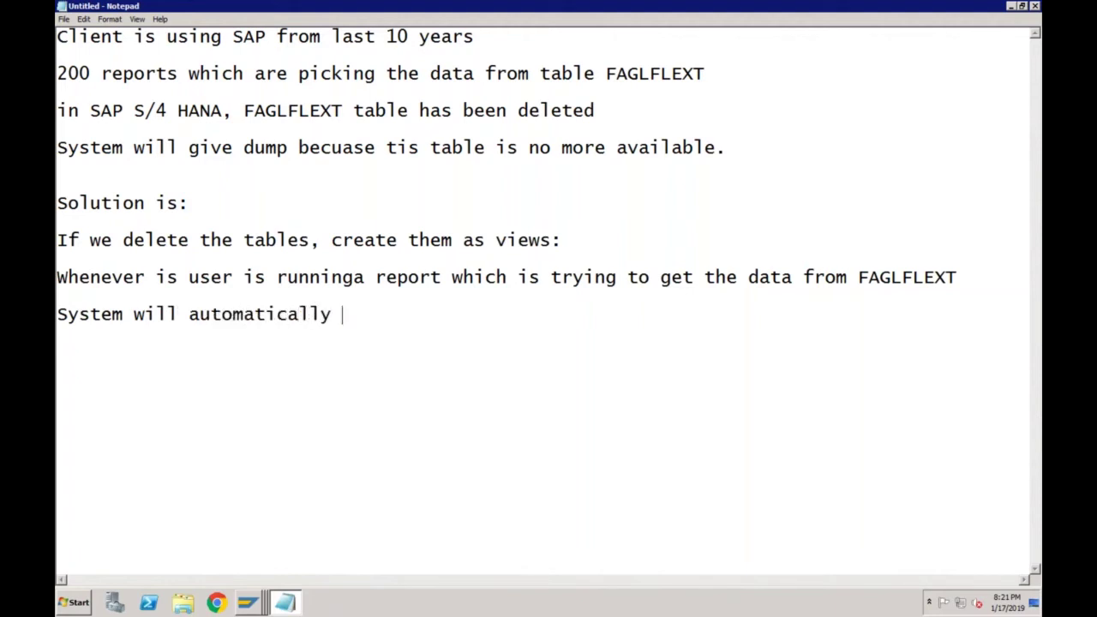
text(in backg)
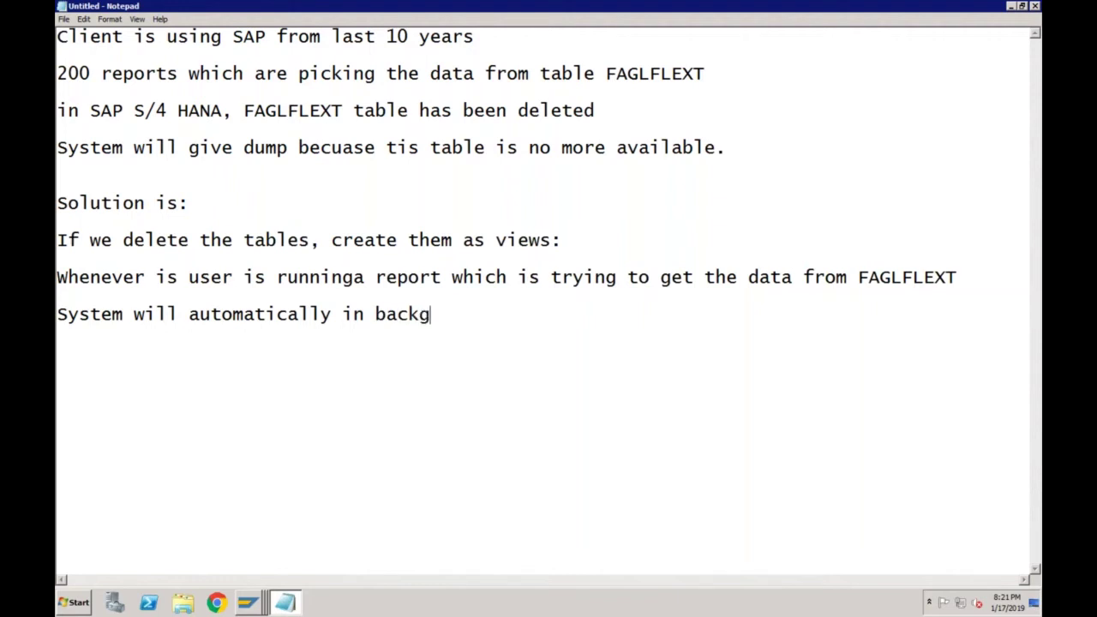
text(round, b)
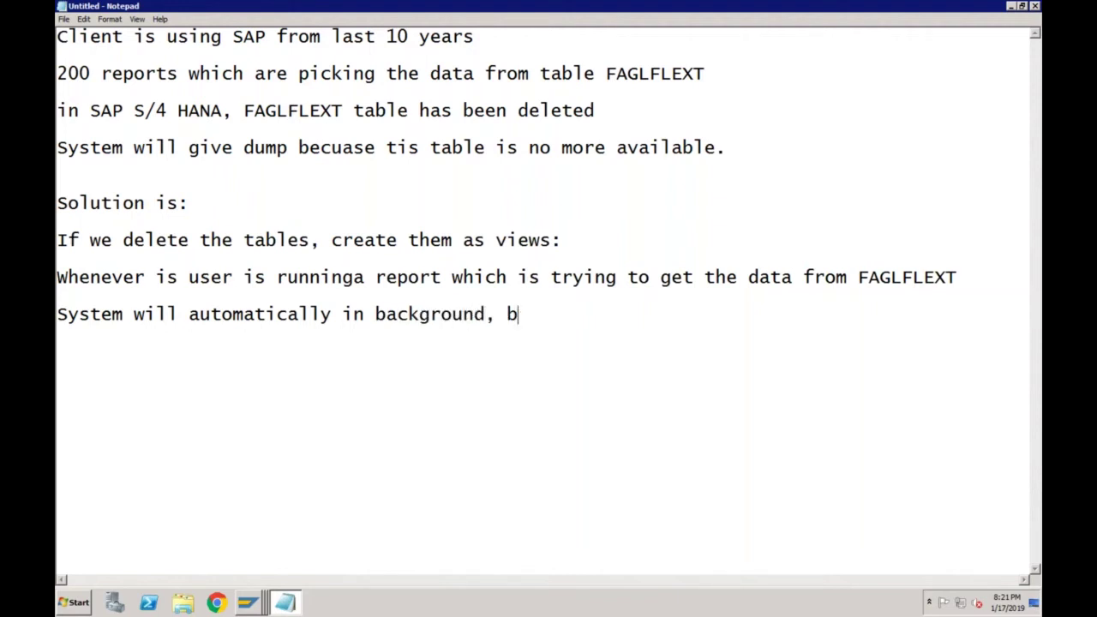
text(ring that d)
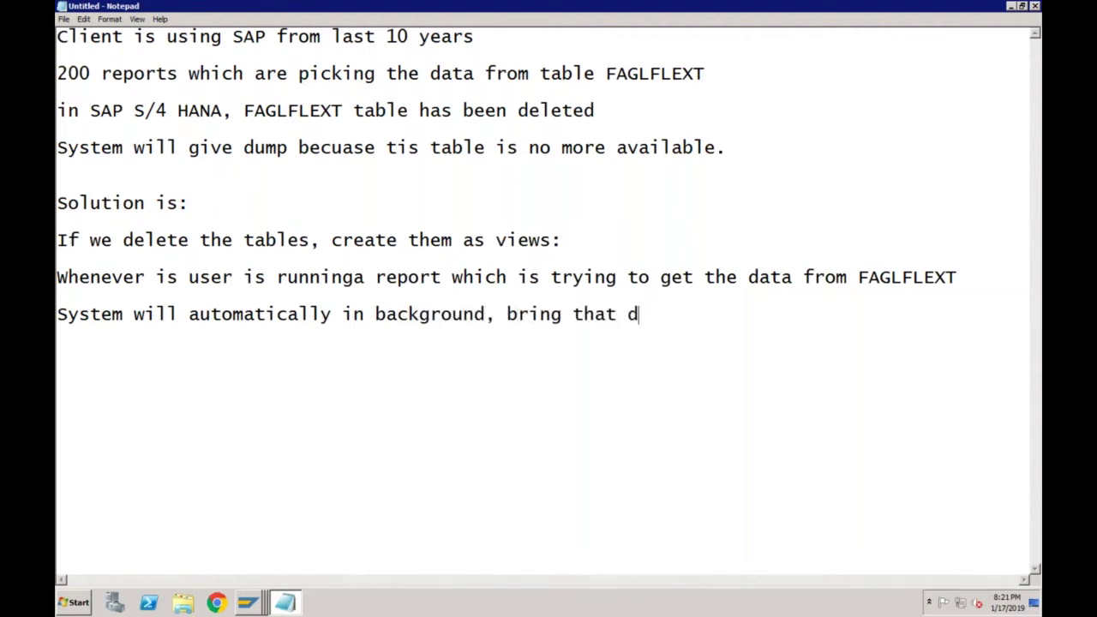
text(ata from ACDOCA)
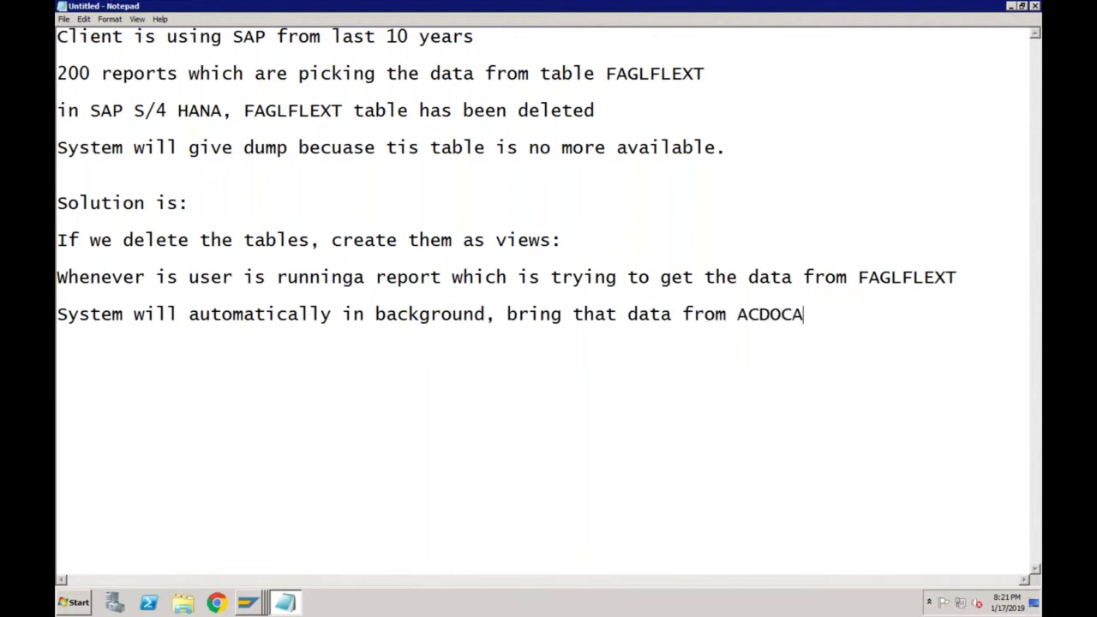
key(Return)
click(829, 315)
- Switch to the SAP session displaying the dictionary view and go back through the nested views to the ABAP Dictionary initial screen
click(248, 602)
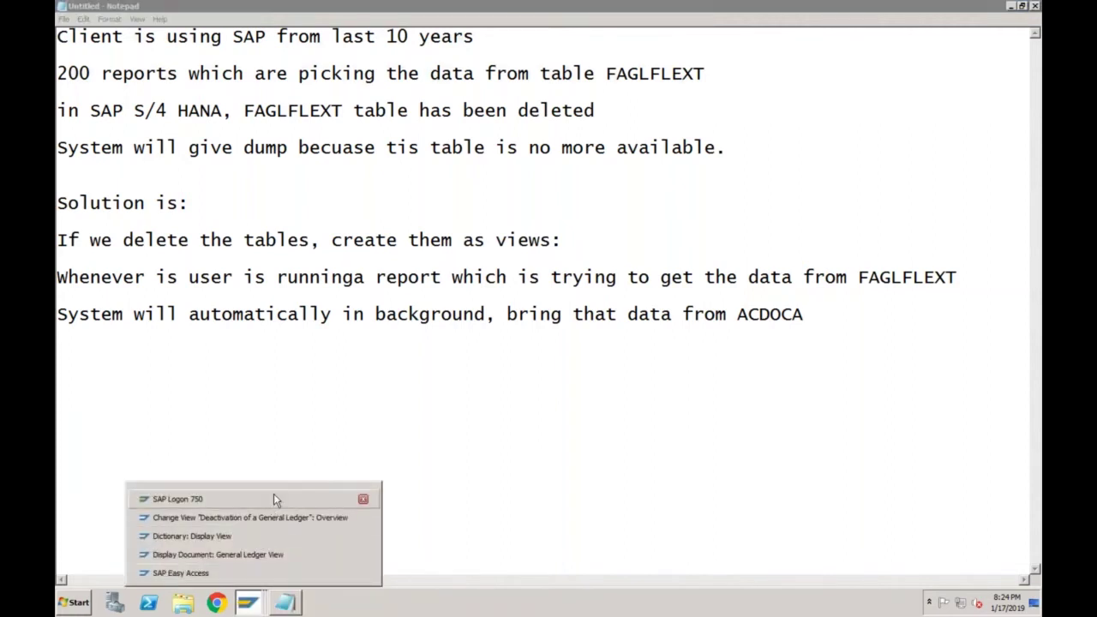
click(261, 539)
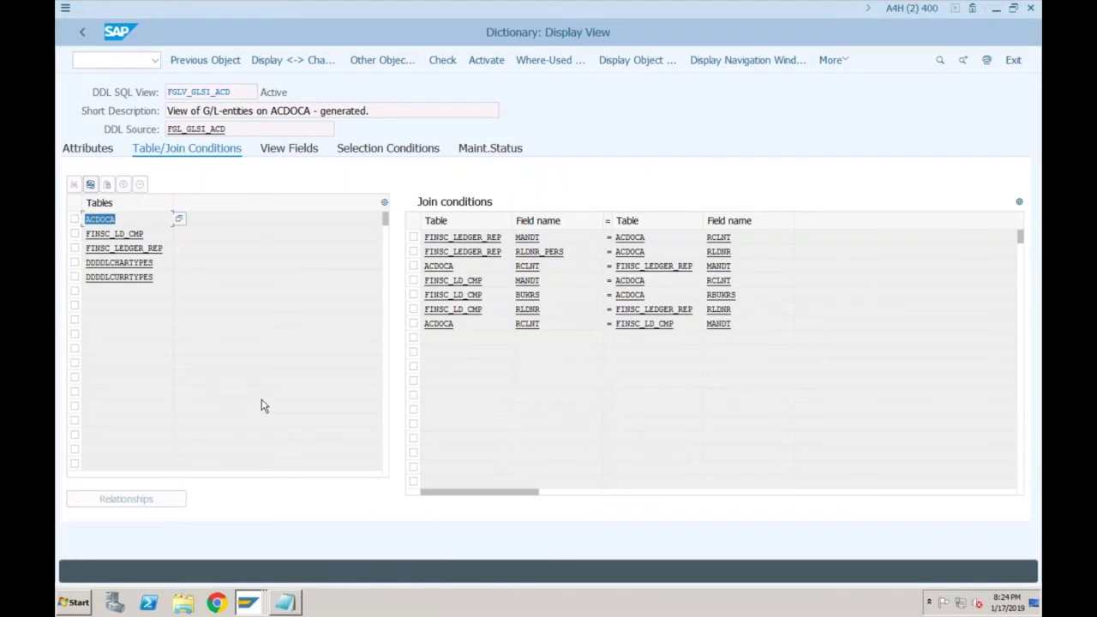
key(shift+Tab)
click(83, 34)
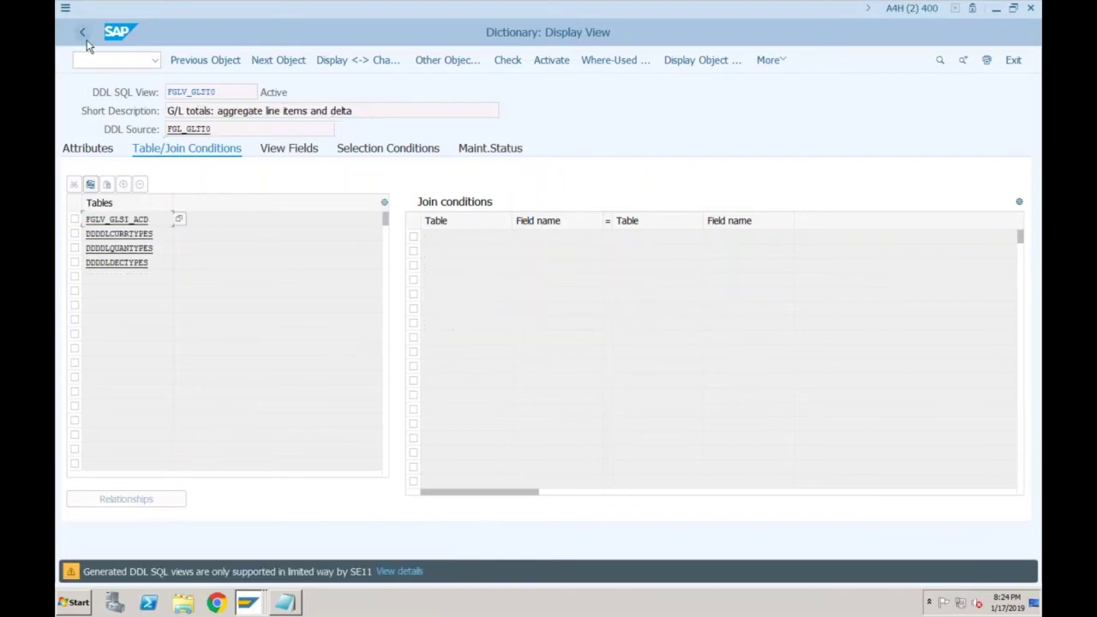
click(85, 38)
click(86, 38)
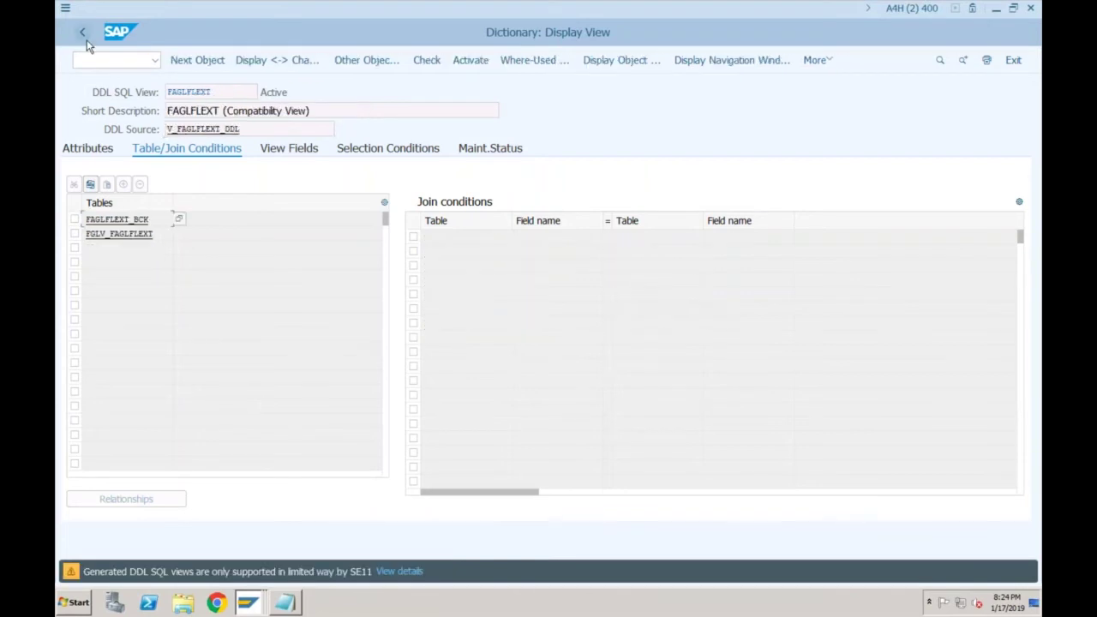
click(86, 39)
- Restart the ABAP Dictionary transaction and display the definition of database table FAGLFLEXT
click(122, 63)
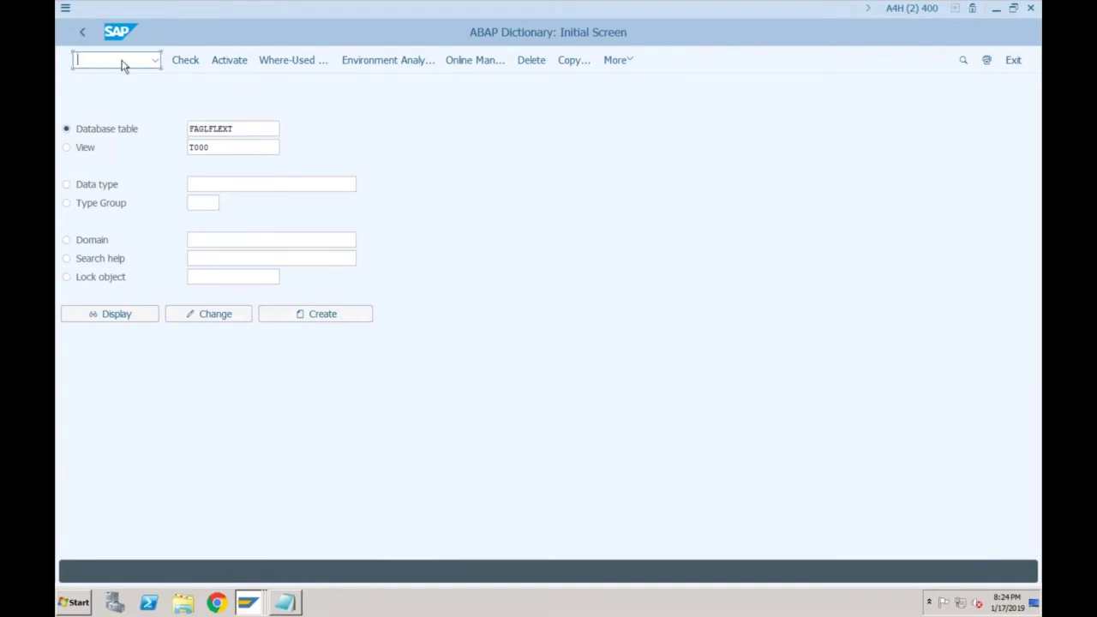
text(/n)
text(11)
key(Return)
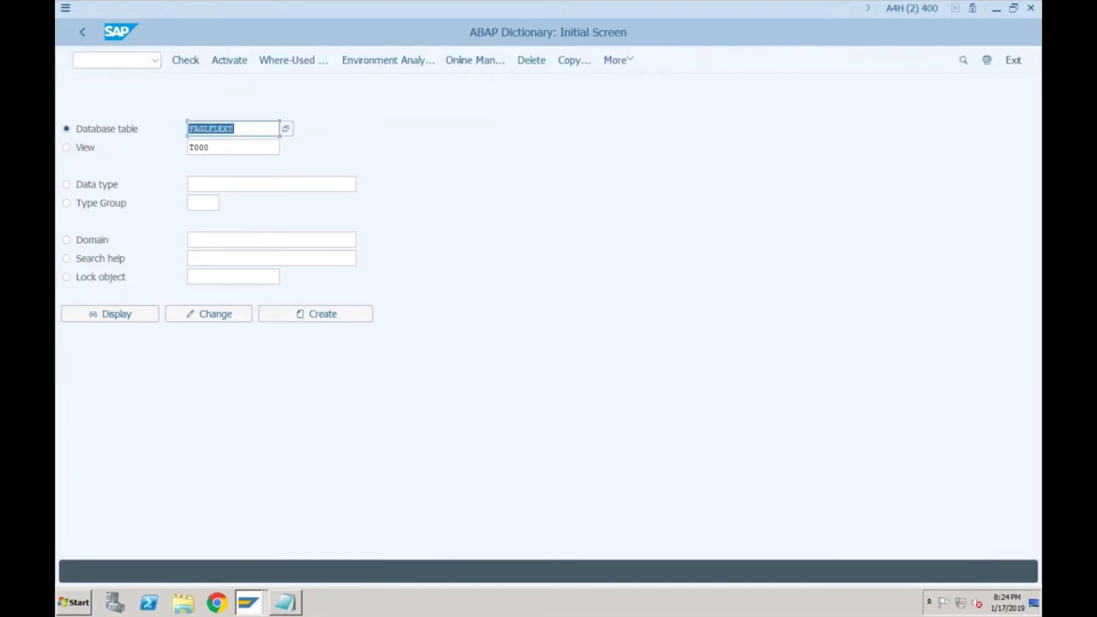
click(108, 312)
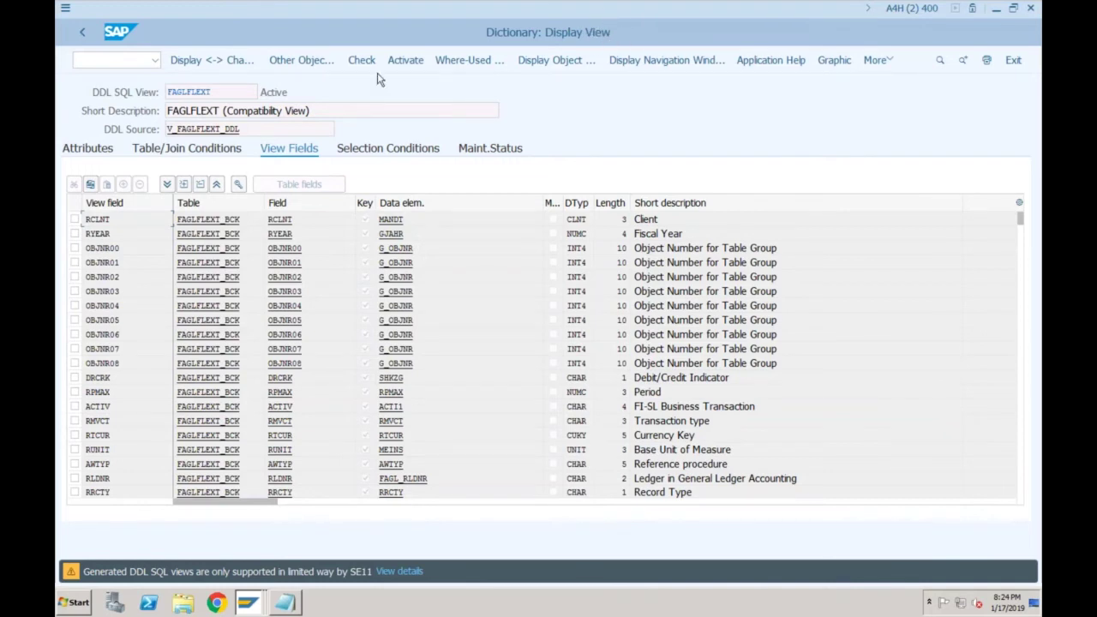
- Display the dictionary definition of database table ACDOCA for comparison, and return to the SAP Easy Access screen
click(85, 33)
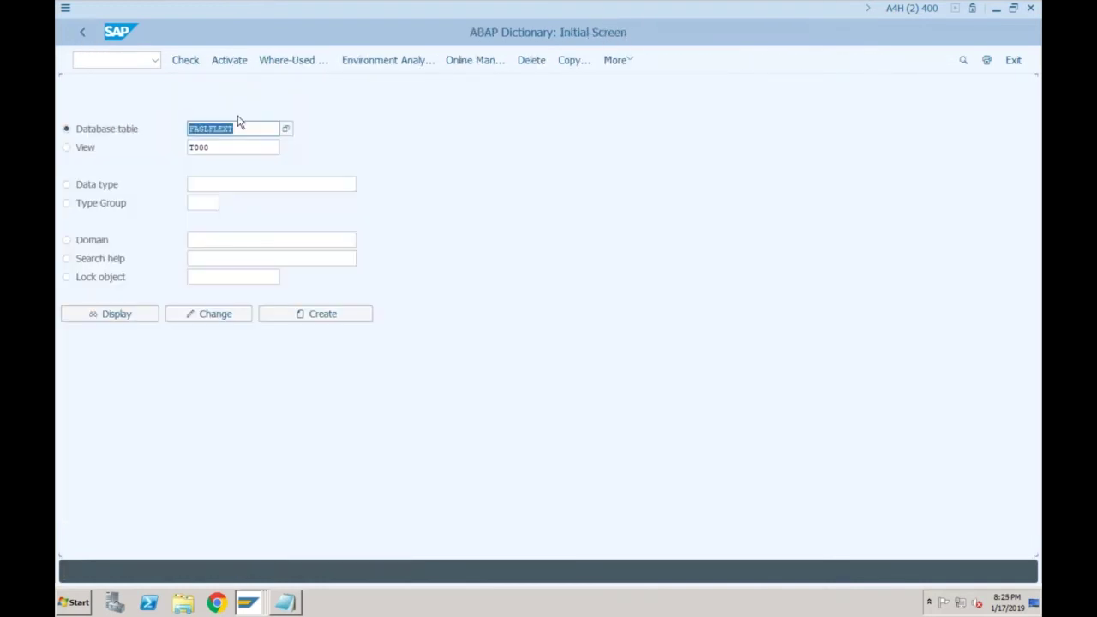
text(acdoca)
key(Return)
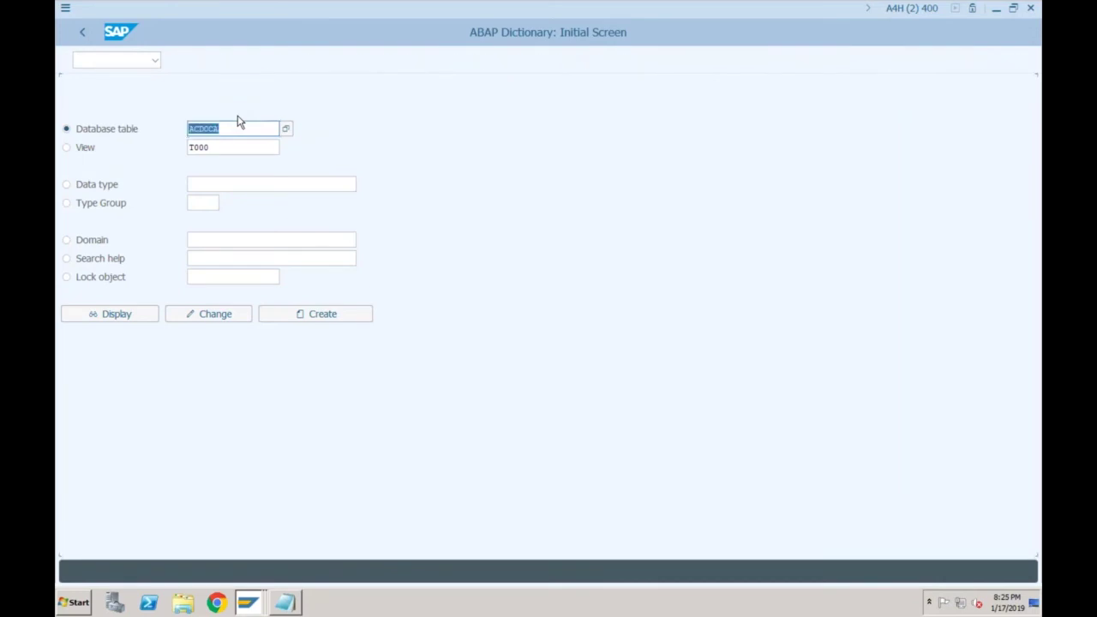
click(125, 315)
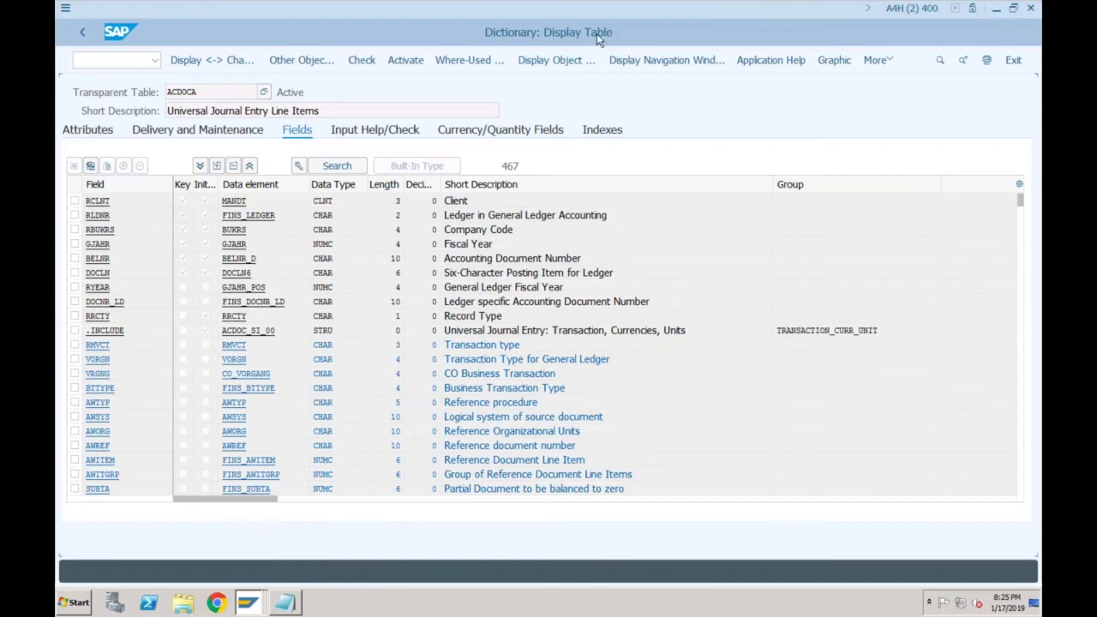
click(83, 36)
click(83, 36)
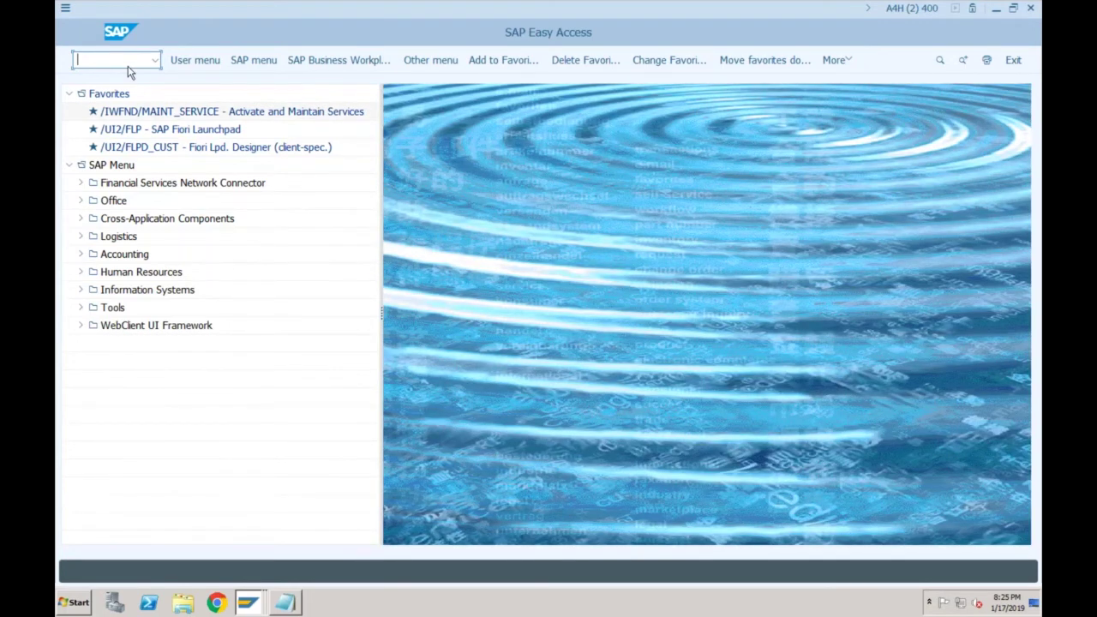
- Switch to the S/4HANA SAP Easy Access session, start transaction SPRO and display the SAP Reference IMG
key(alt+Tab)
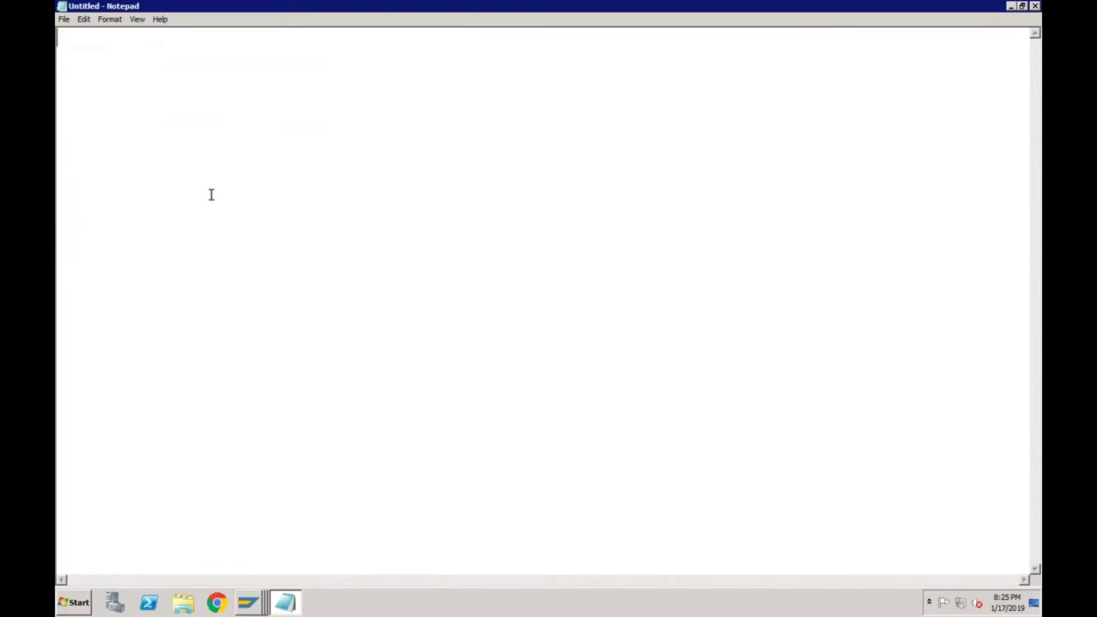
click(256, 604)
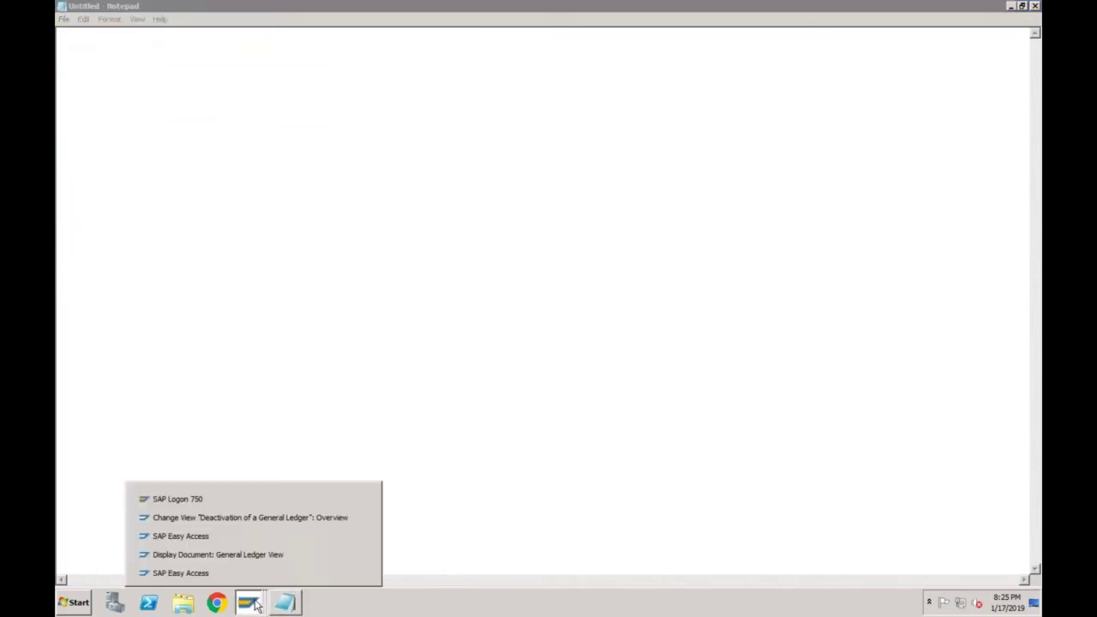
click(249, 533)
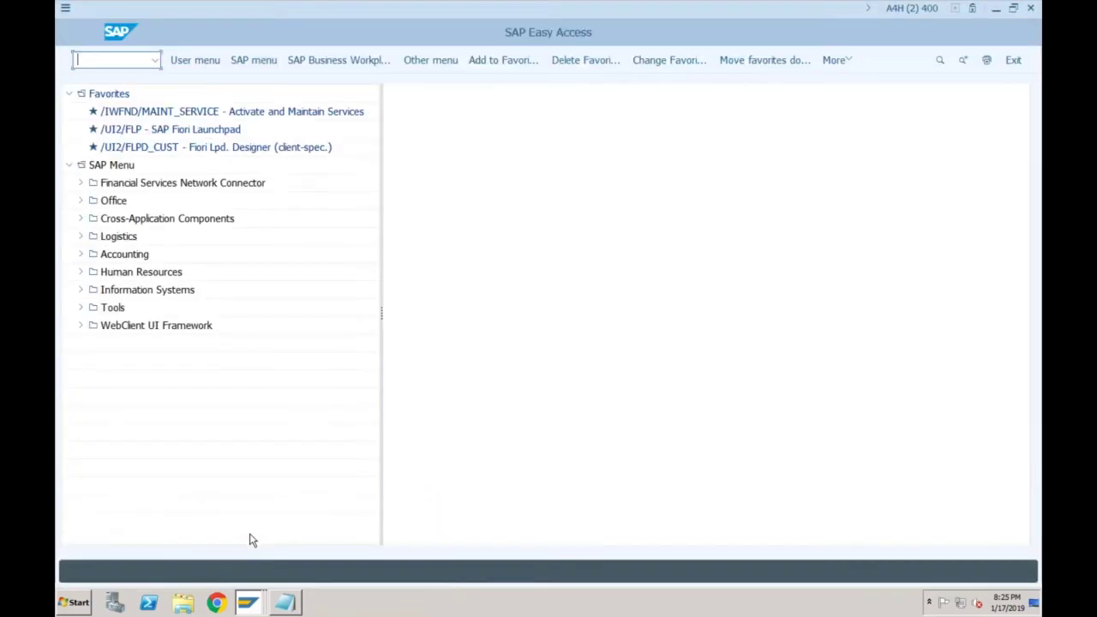
text(spro)
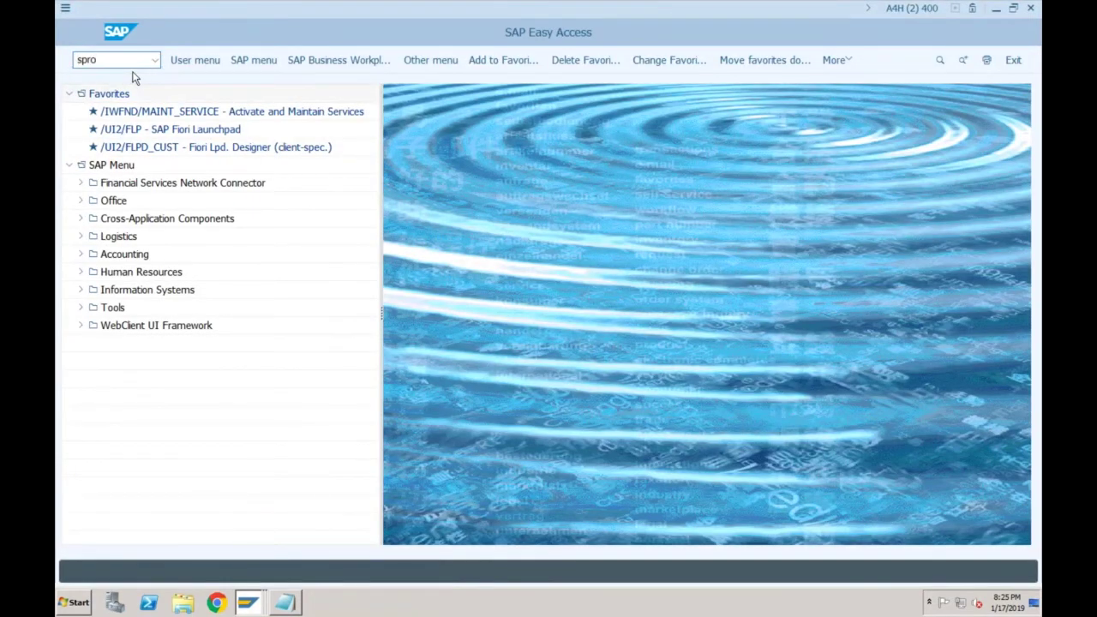
key(Return)
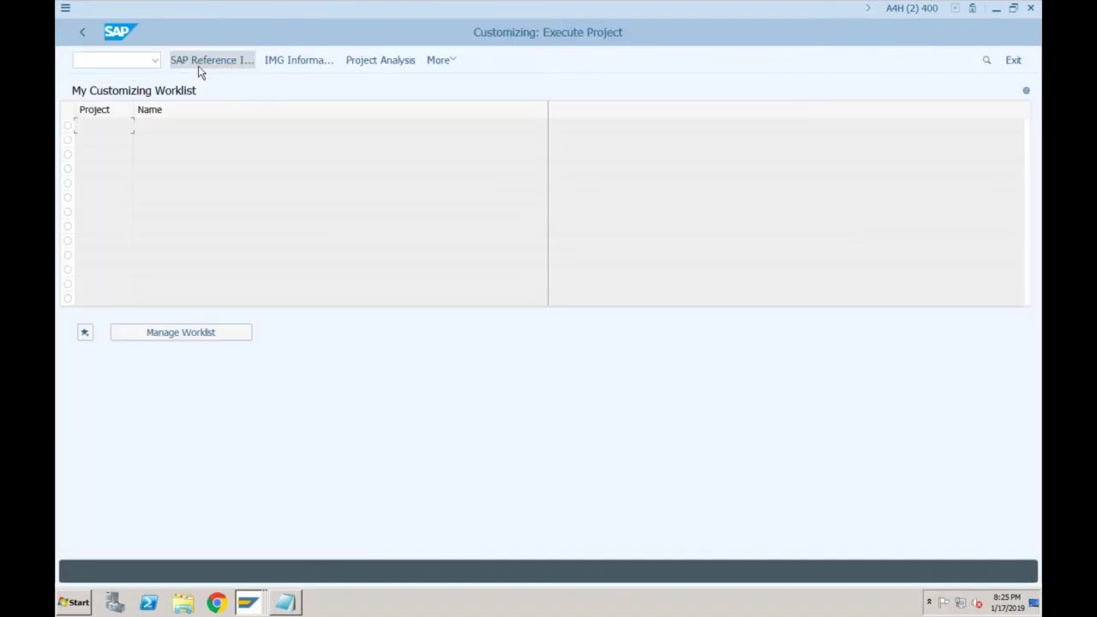
click(198, 65)
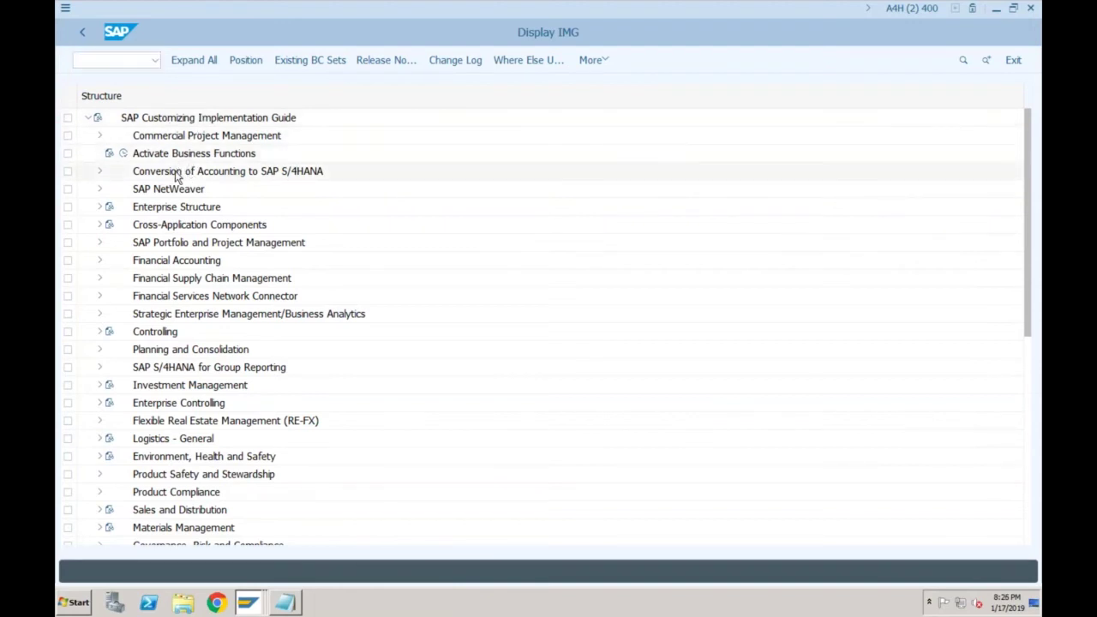
- Look through the sub-nodes of Conversion of Accounting to SAP S/4HANA in the IMG and collapse the node again
click(177, 174)
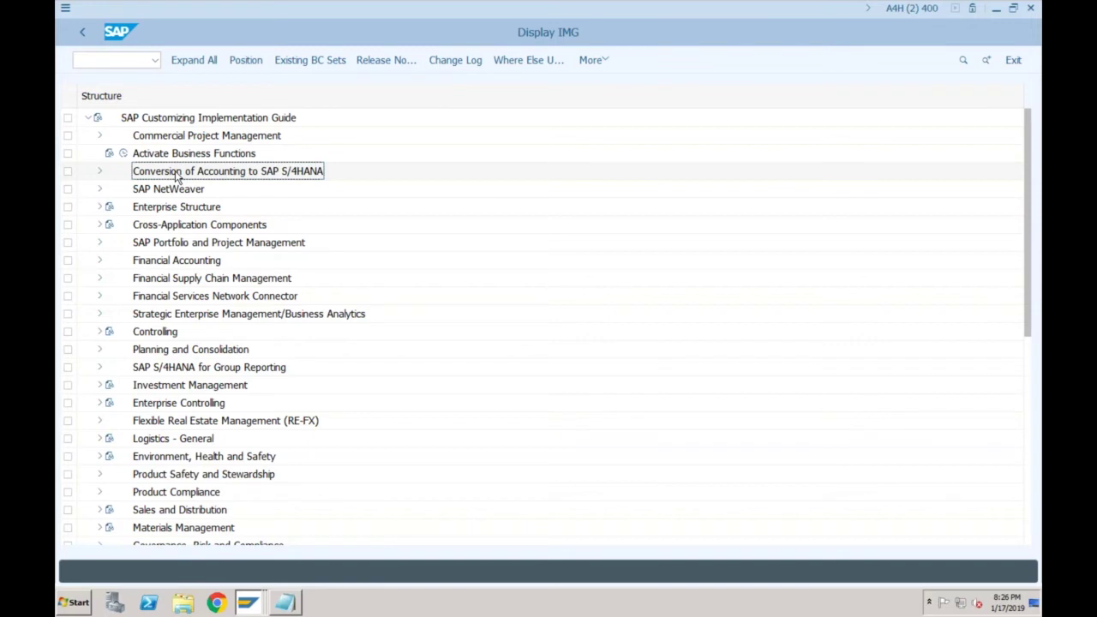
click(98, 172)
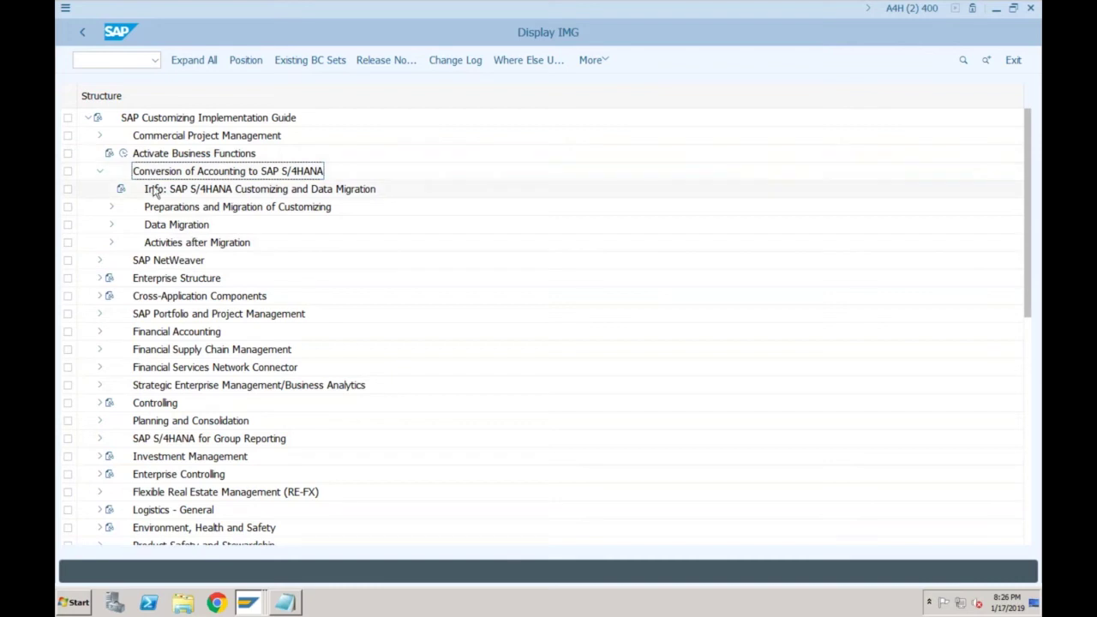
click(99, 173)
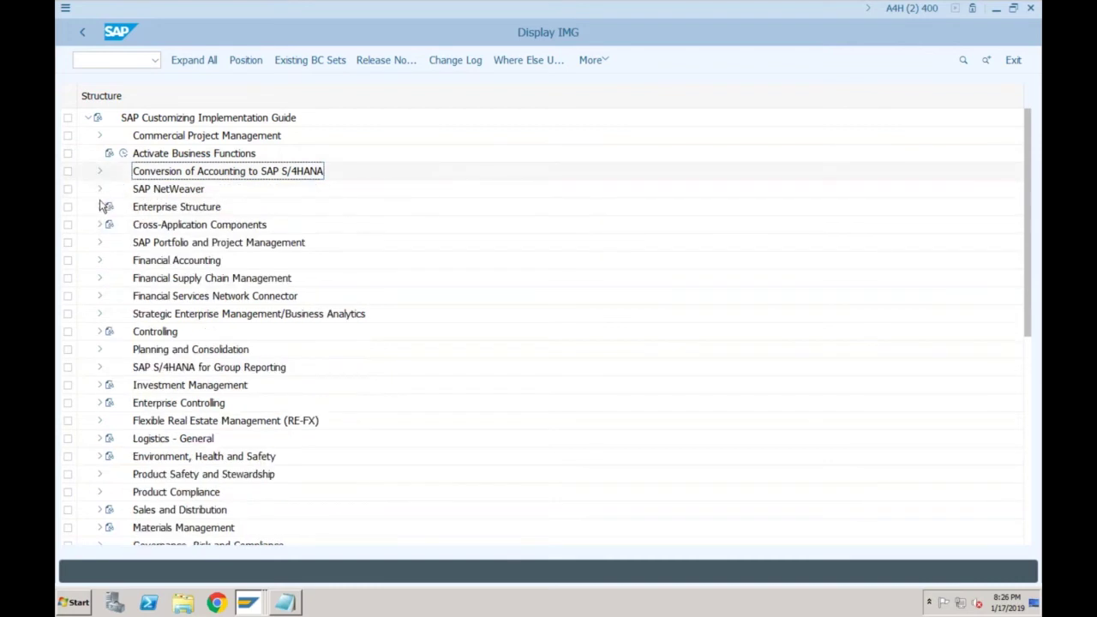
- Expand Financial Accounting, General Ledger Accounting, Periodic Processing and its Integration node, and examine the integration entries
click(99, 260)
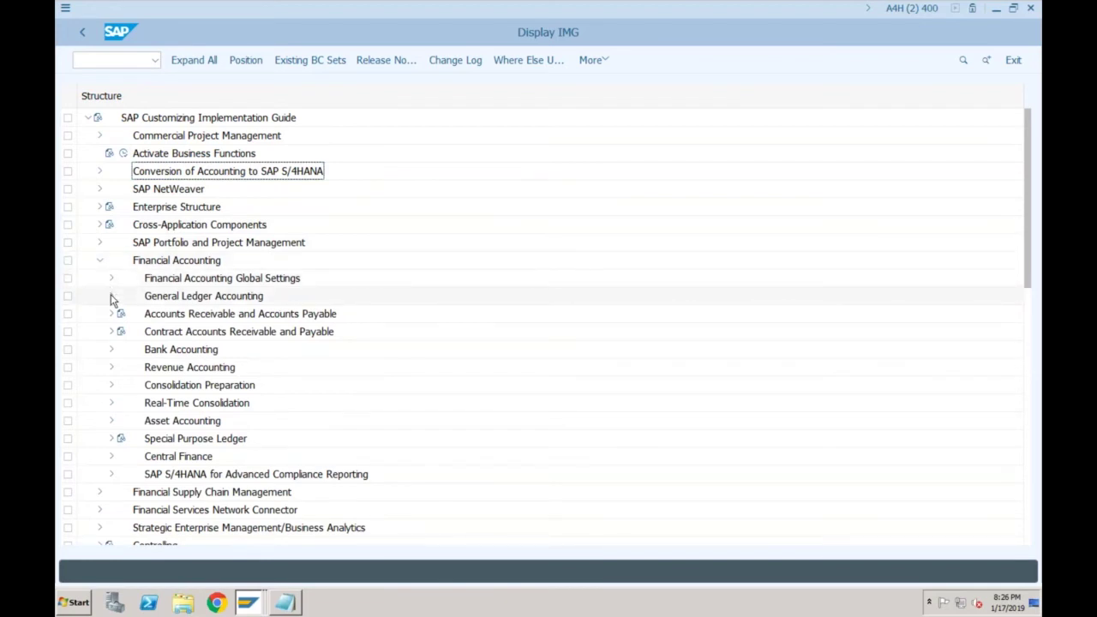
click(110, 297)
click(122, 368)
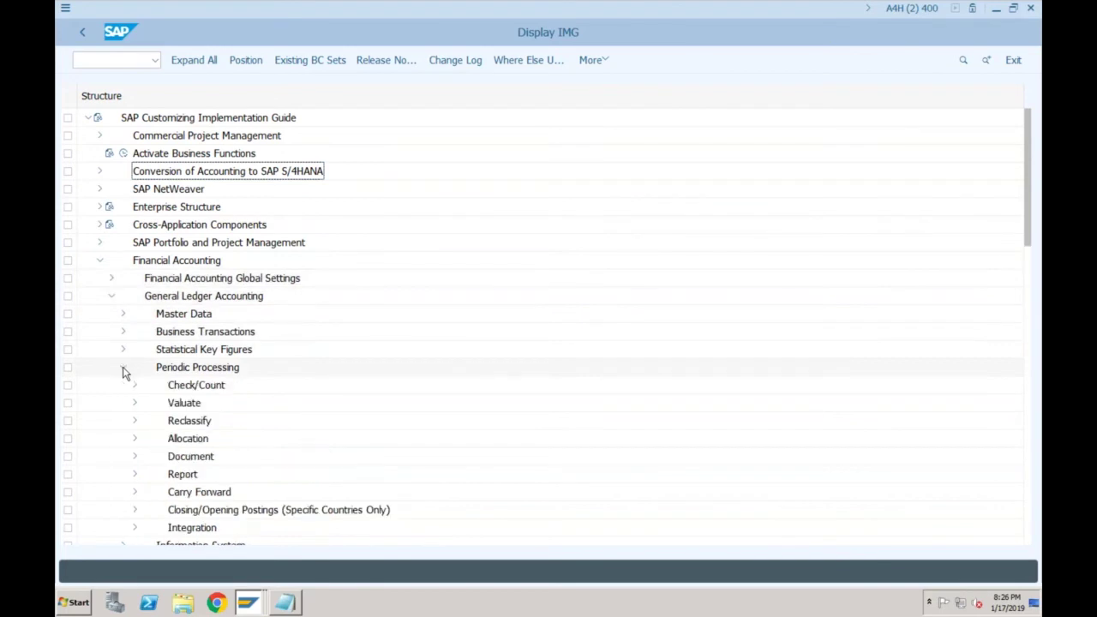
click(134, 528)
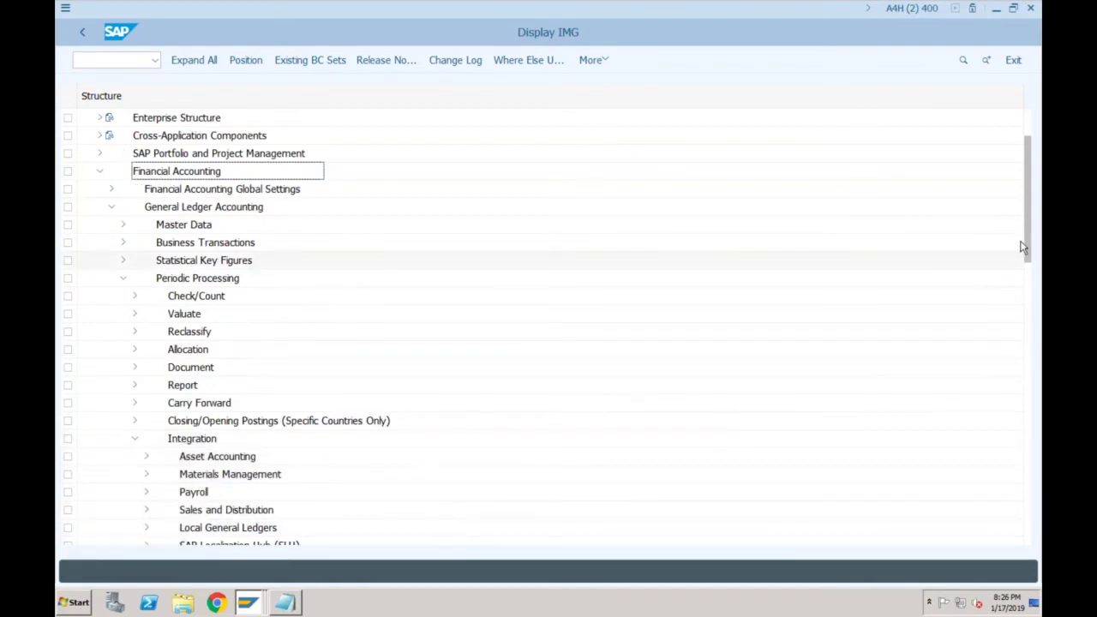
scroll(1025, 261, down, 1)
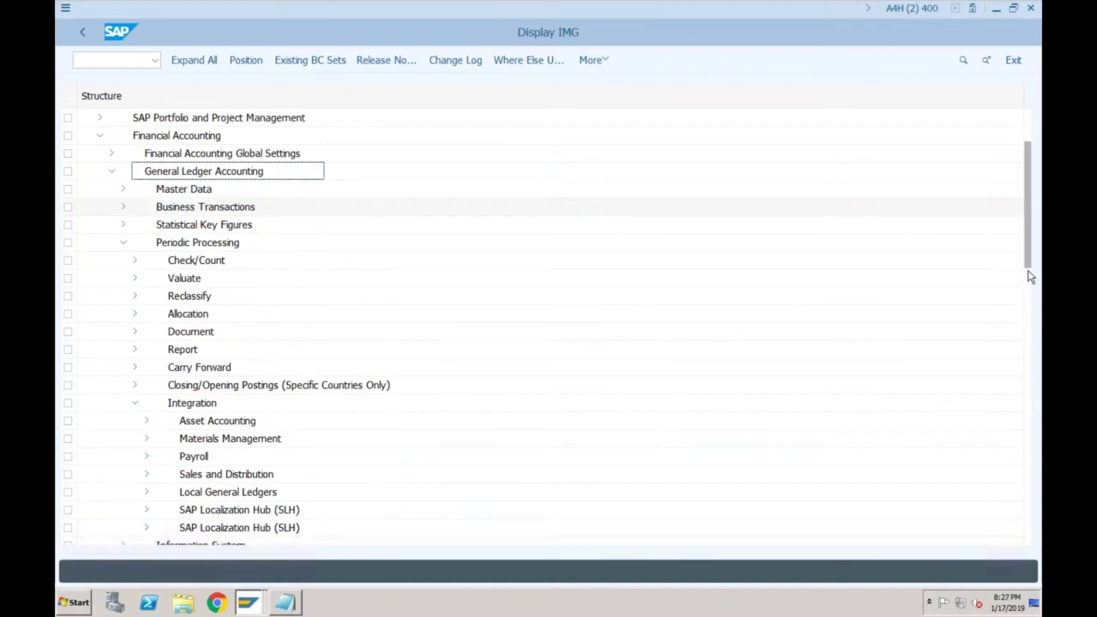
scroll(1030, 275, down, 2)
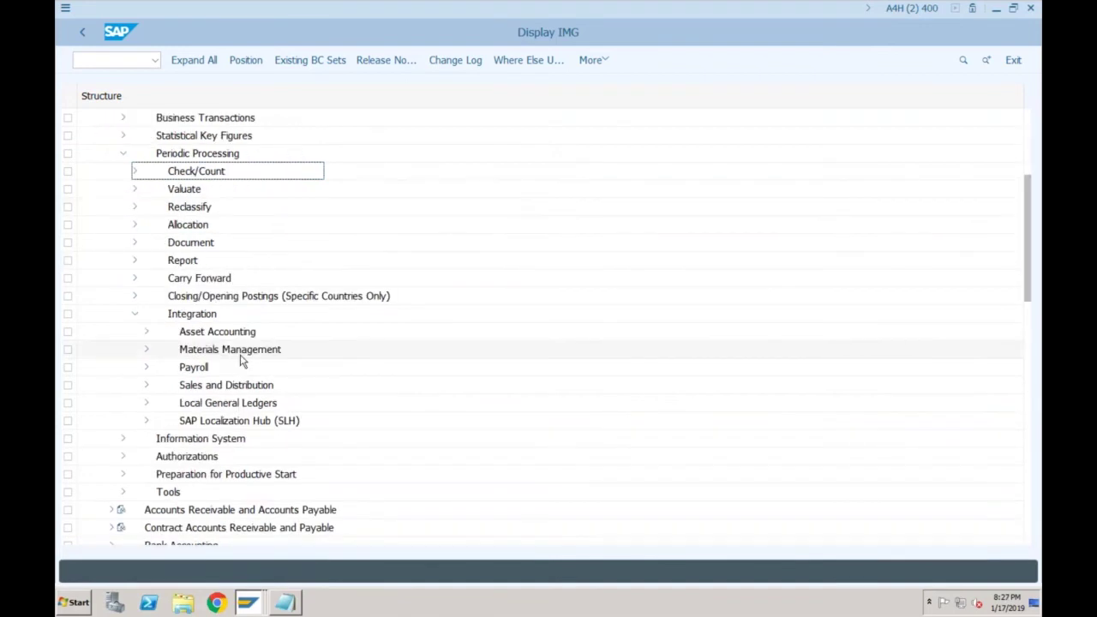
- Collapse Periodic Processing, check the entries under Business Transactions and collapse that node as well
click(123, 155)
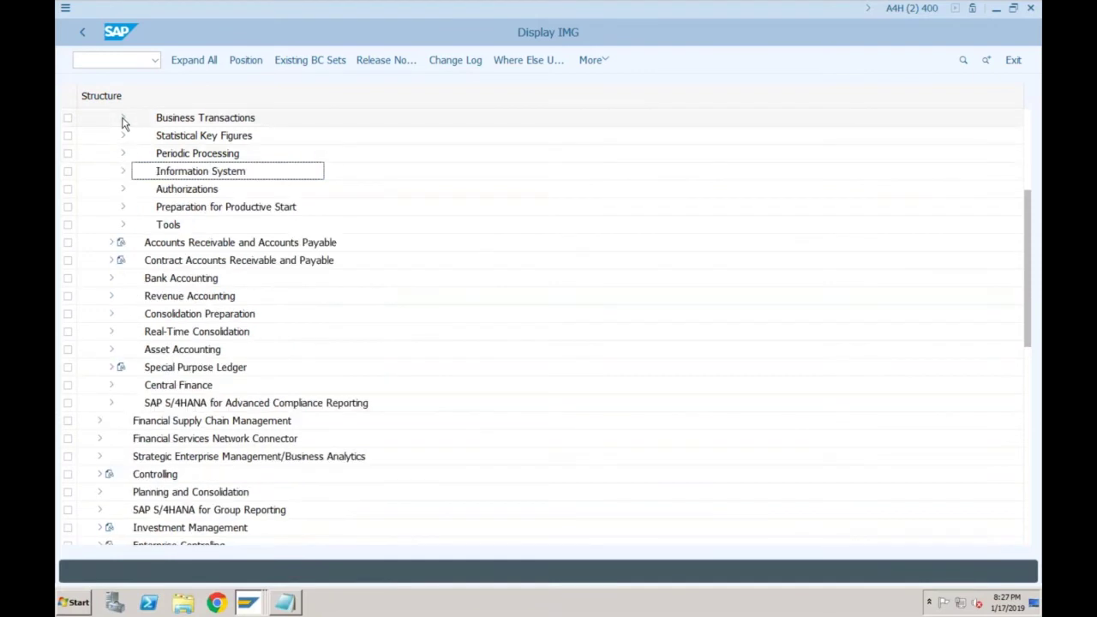
click(123, 119)
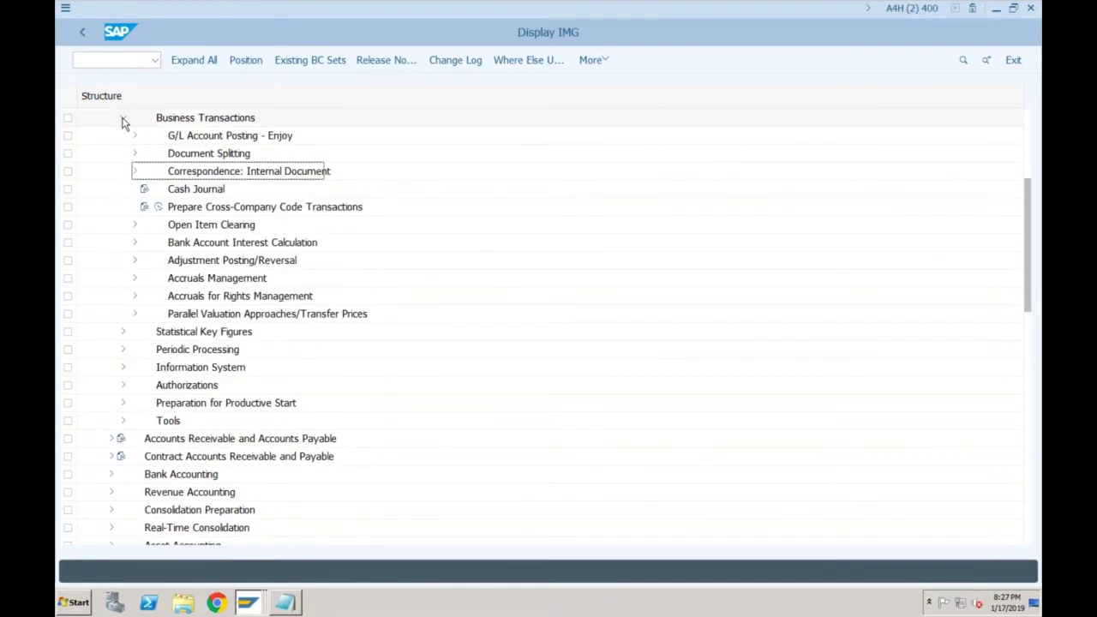
click(123, 119)
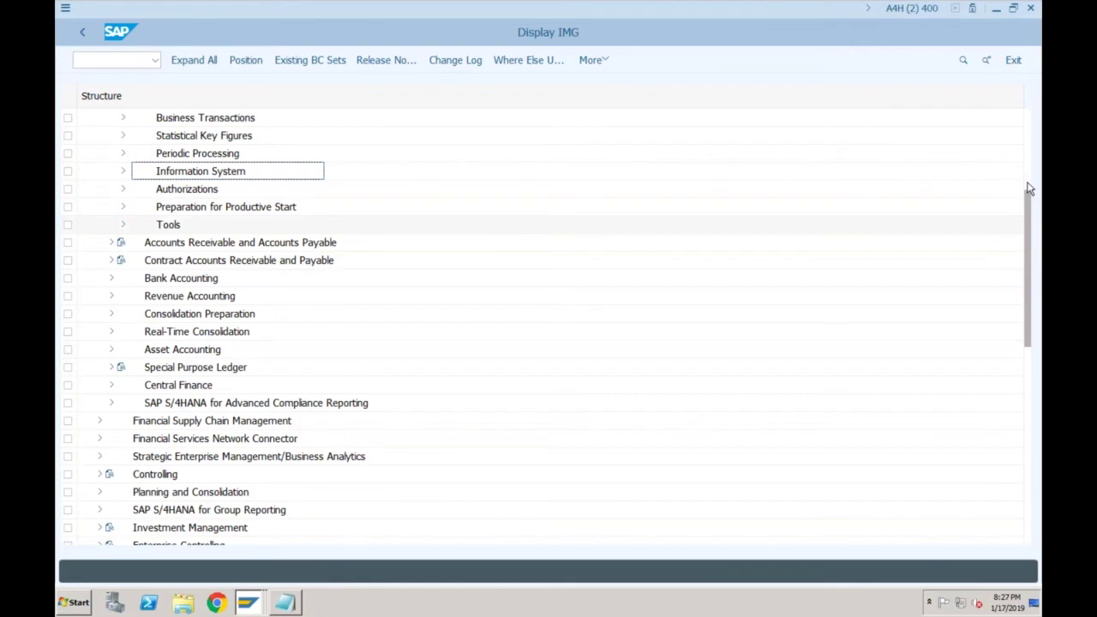
- Under Financial Accounting Global Settings, expand Ledgers and list the activities of Integration of Controlling with Financial Accounting
scroll(1028, 189, up, 5)
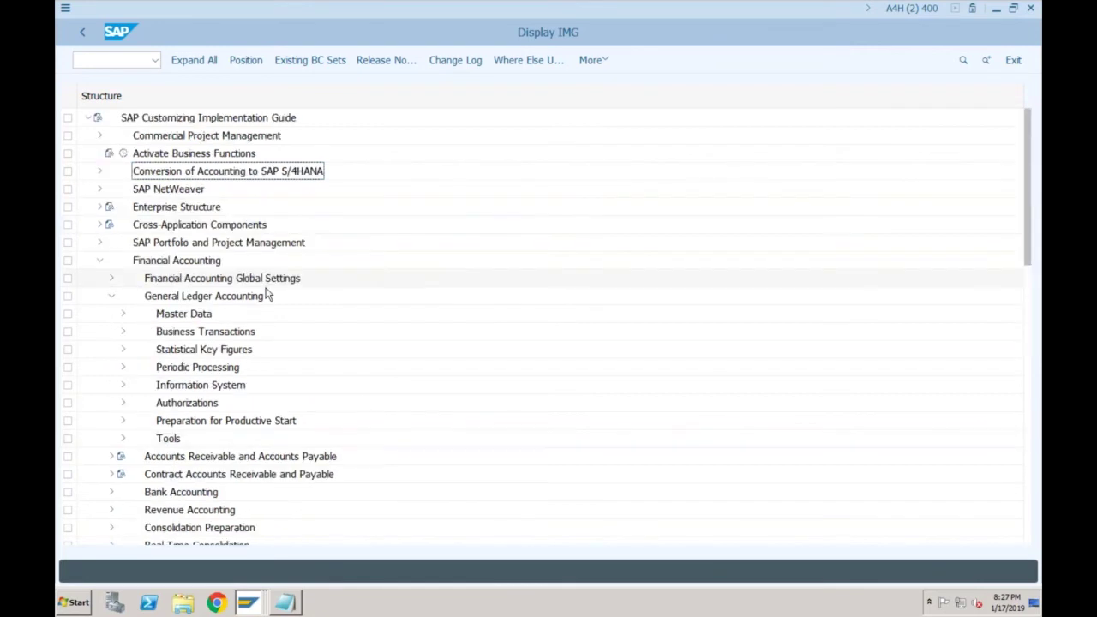
click(110, 278)
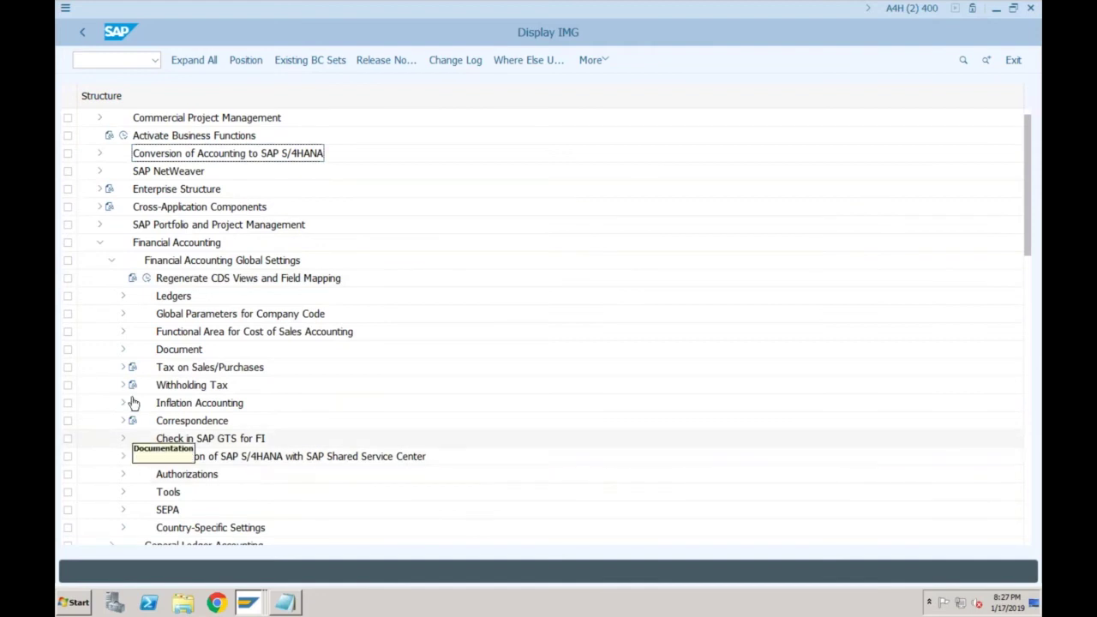
click(123, 296)
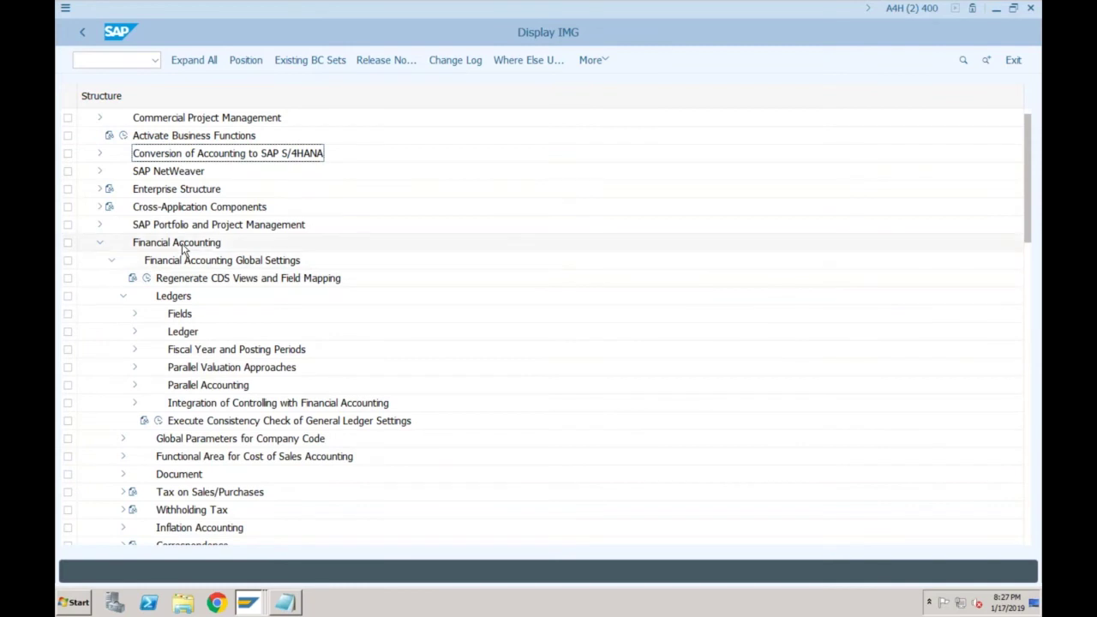
click(176, 296)
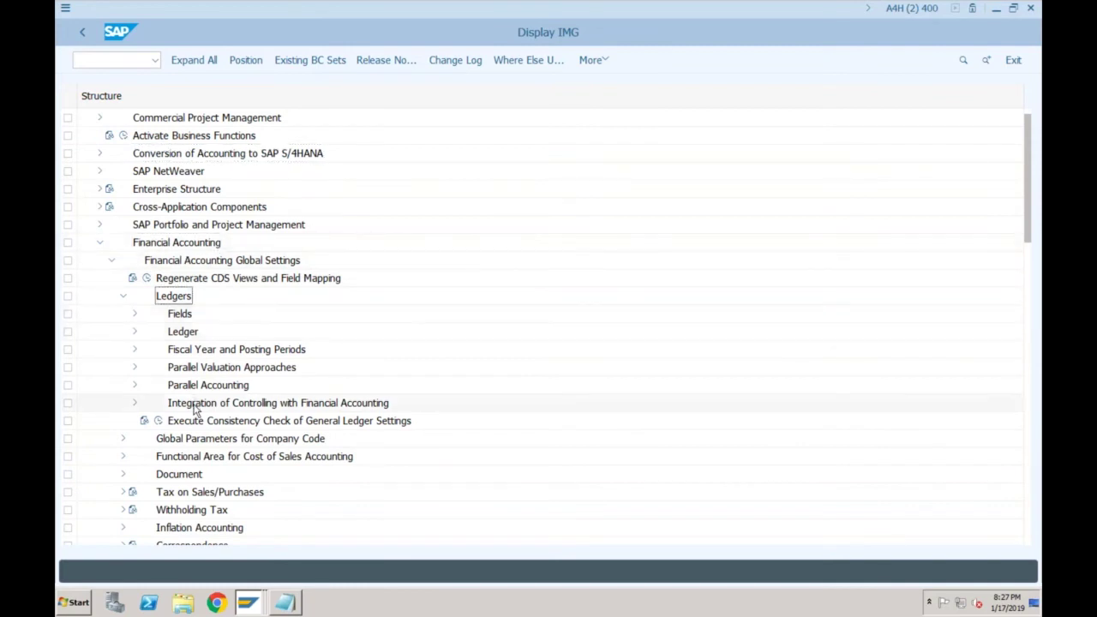
click(194, 408)
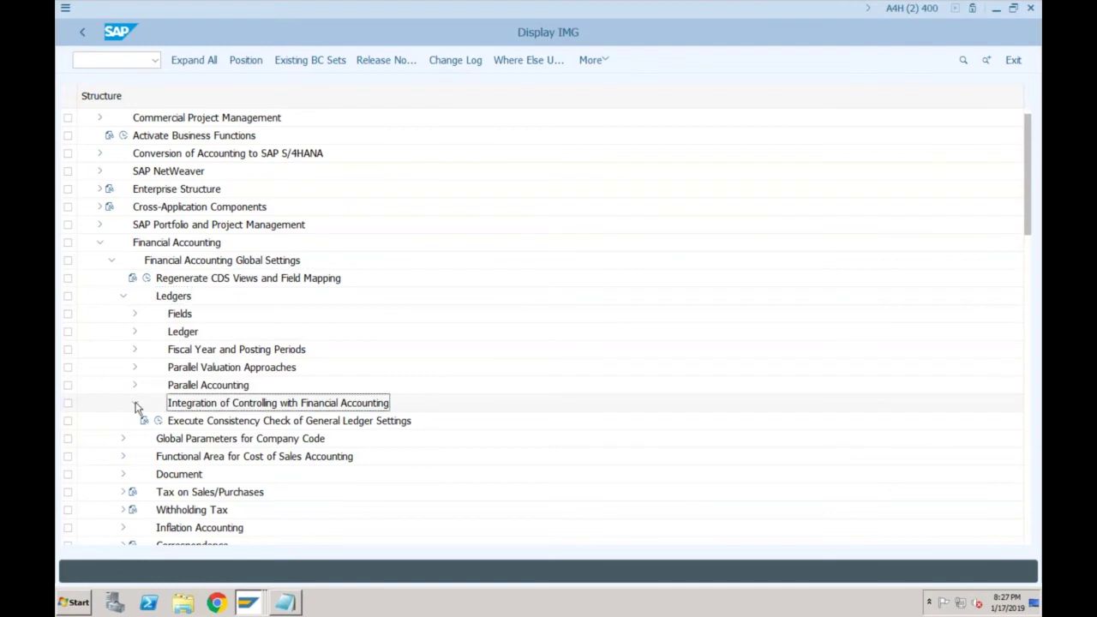
click(136, 403)
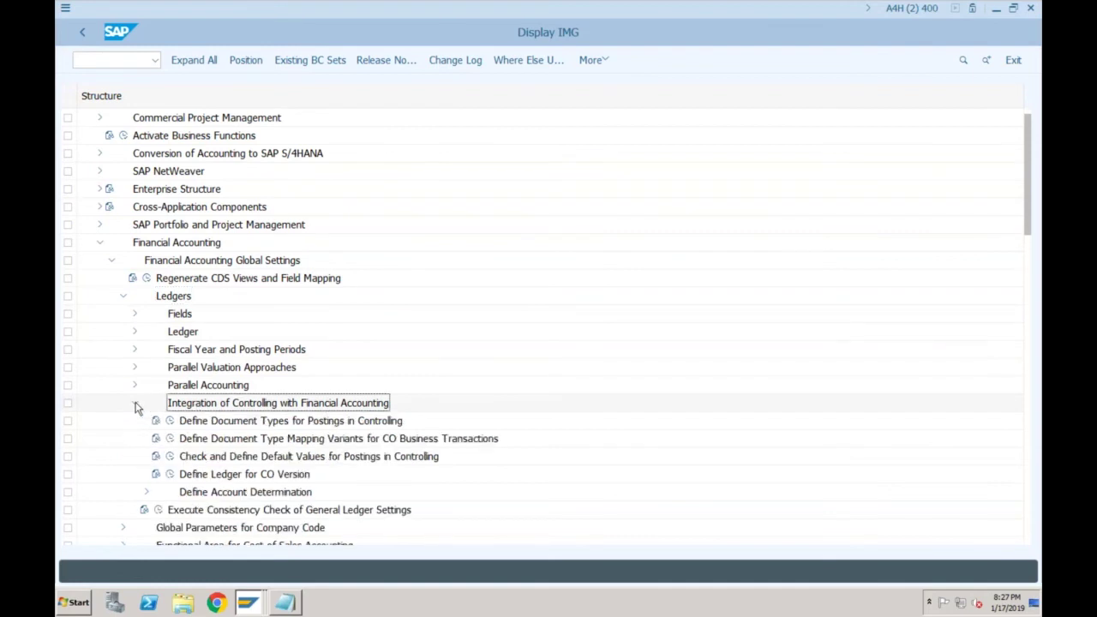
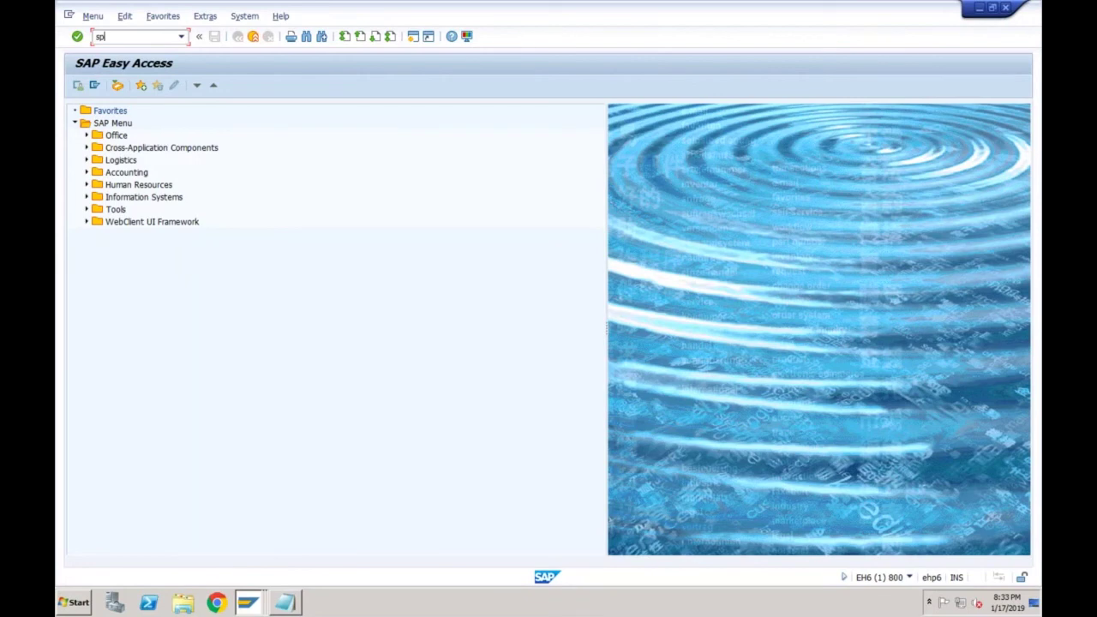
- In the ECC system EH6, start transaction SPRO and display the SAP Reference IMG
text(ro)
key(Return)
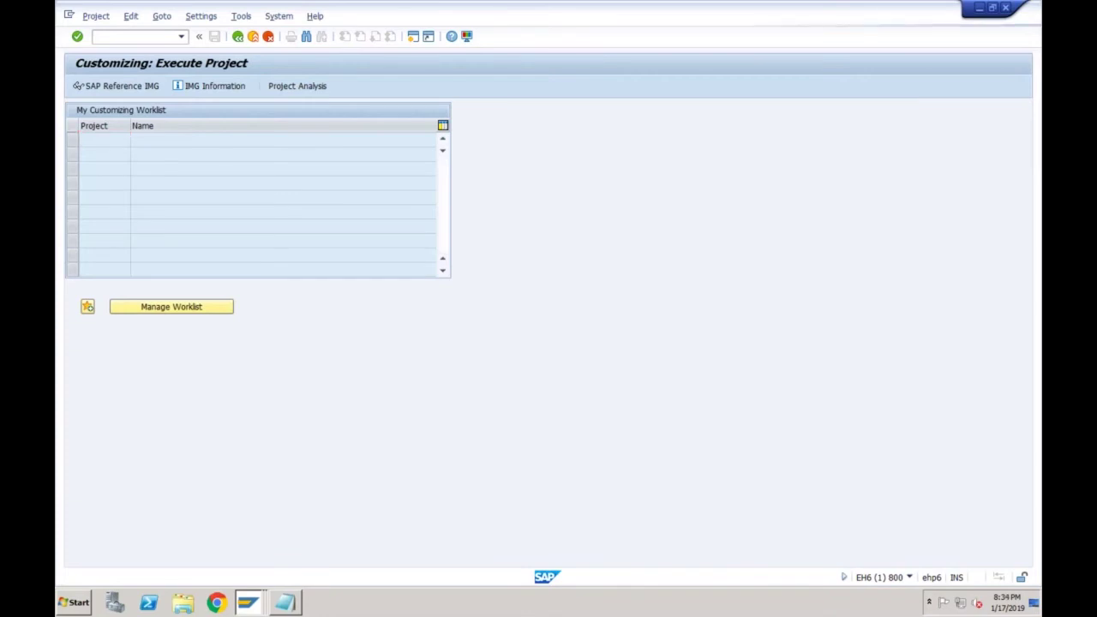
key(F5)
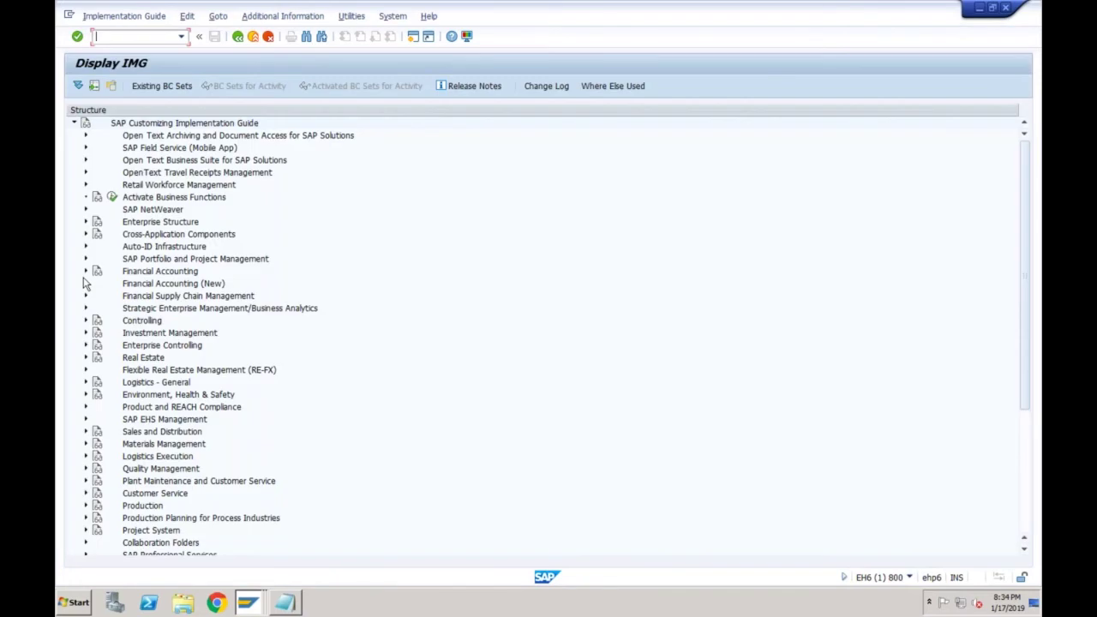
- Point out both Financial Accounting nodes, and expand Financial Accounting (New) through Financial Accounting Global Settings (New) to the Ledgers entries
click(175, 271)
click(192, 284)
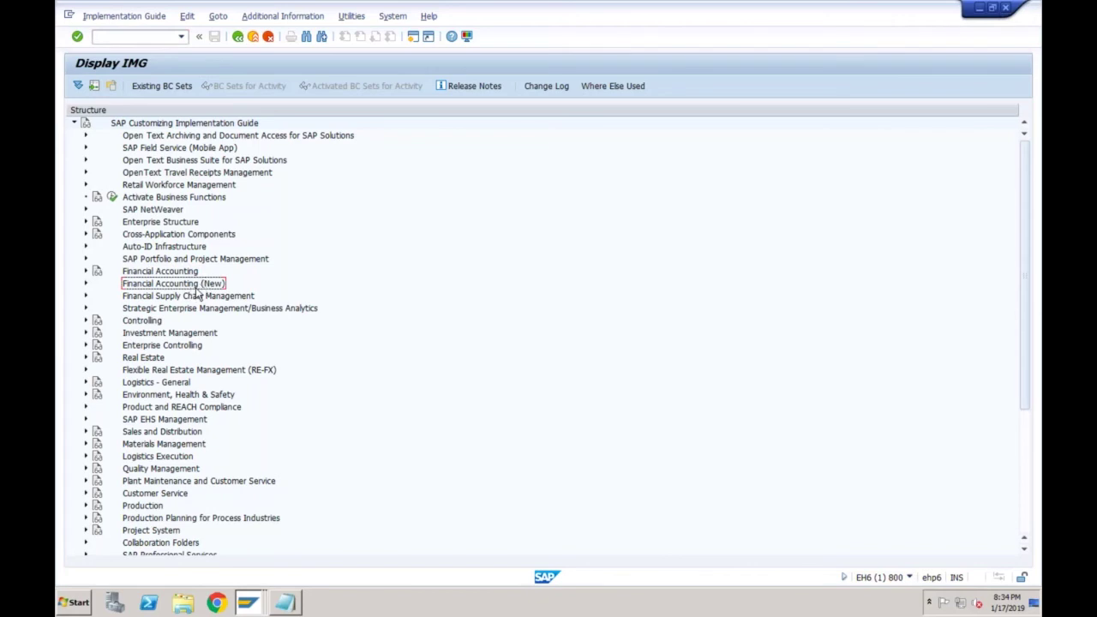
click(171, 272)
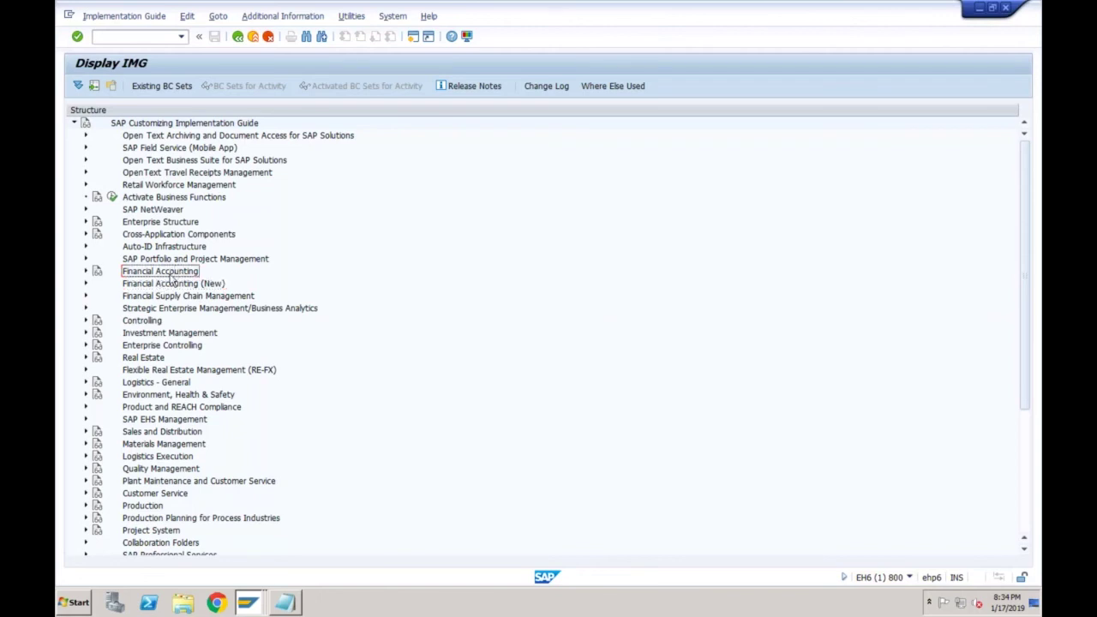
click(86, 283)
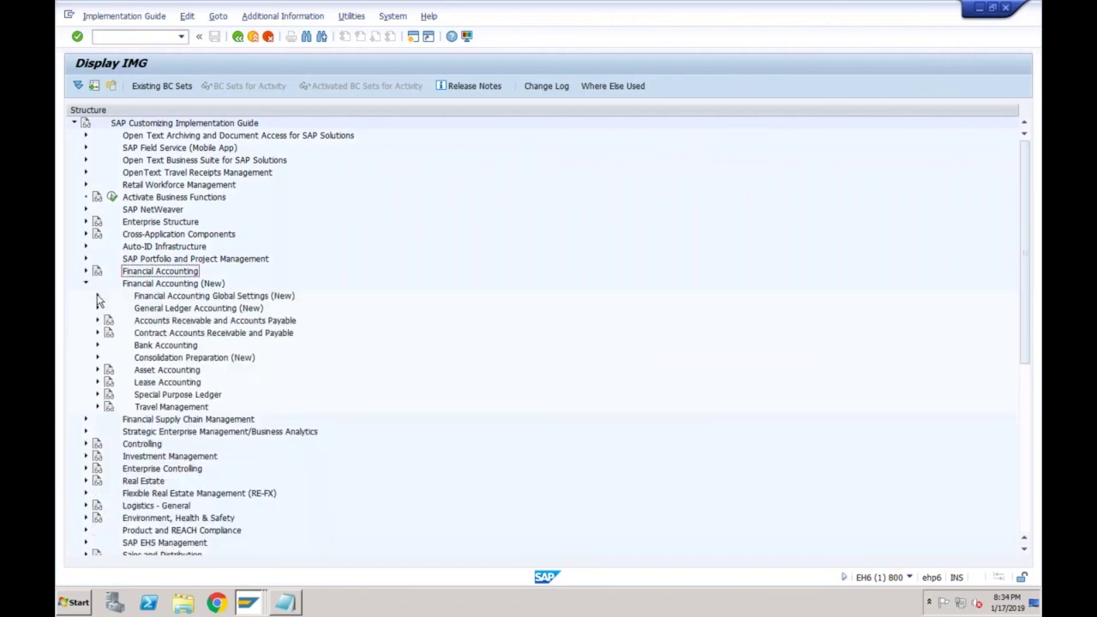
click(97, 296)
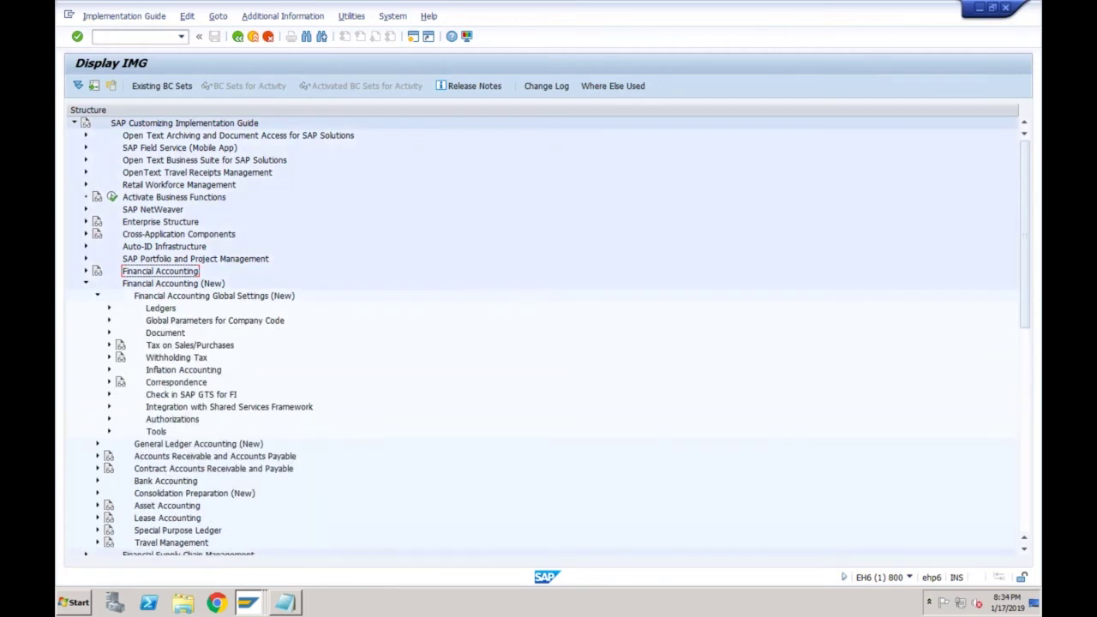
click(108, 308)
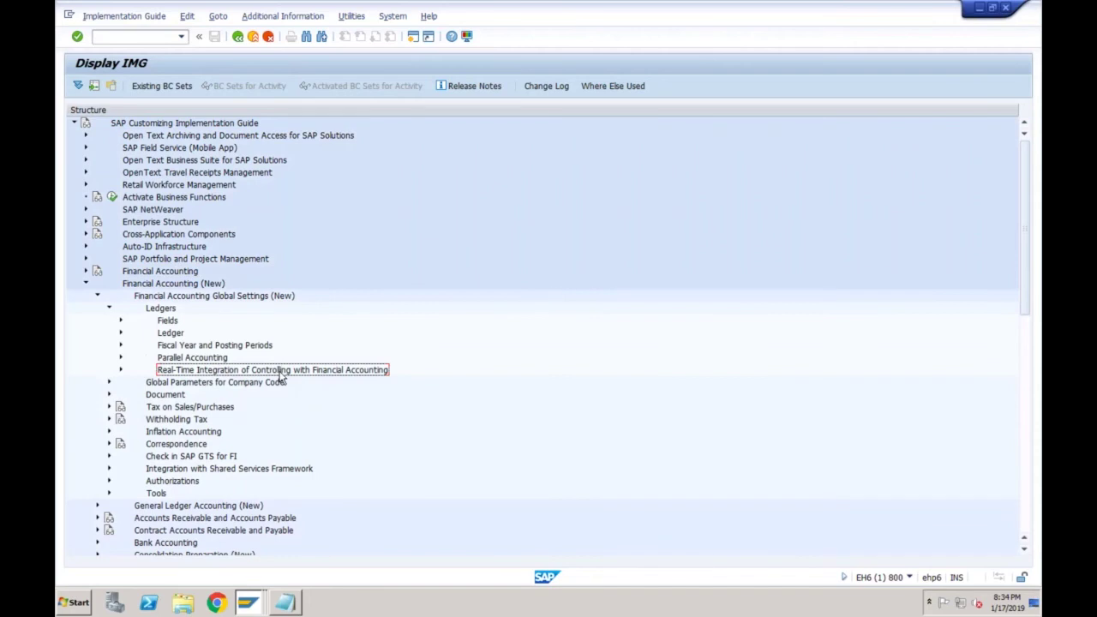
- Compare with the S/4HANA IMG session, and in ECC expand Real-Time Integration of Controlling with Financial Accounting and select Define Field Transfers for Real-Time Integration
click(248, 604)
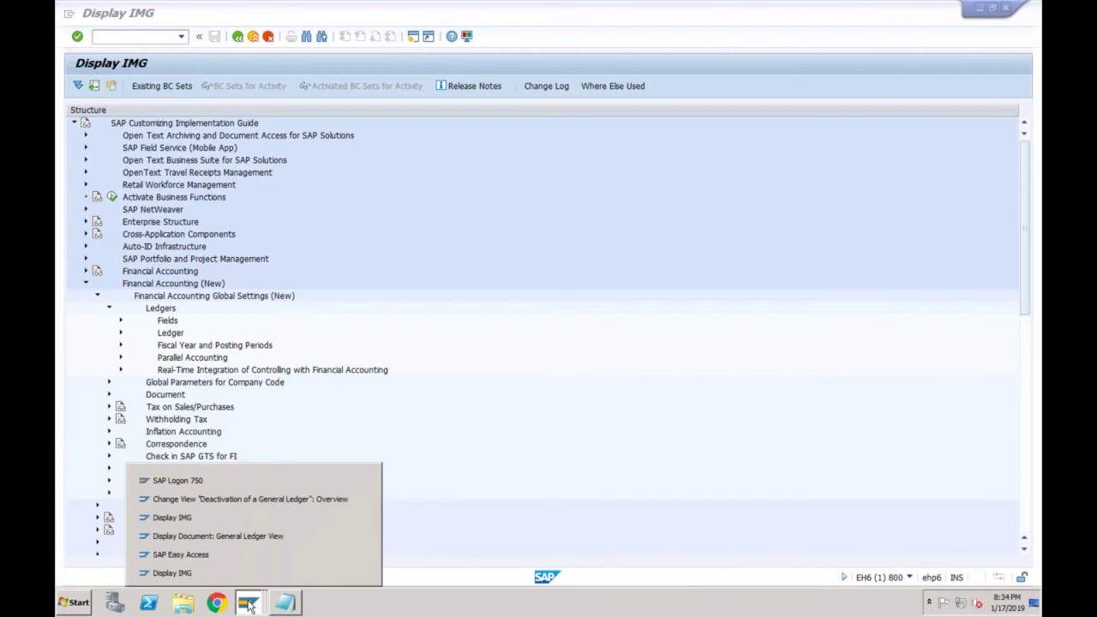
click(257, 517)
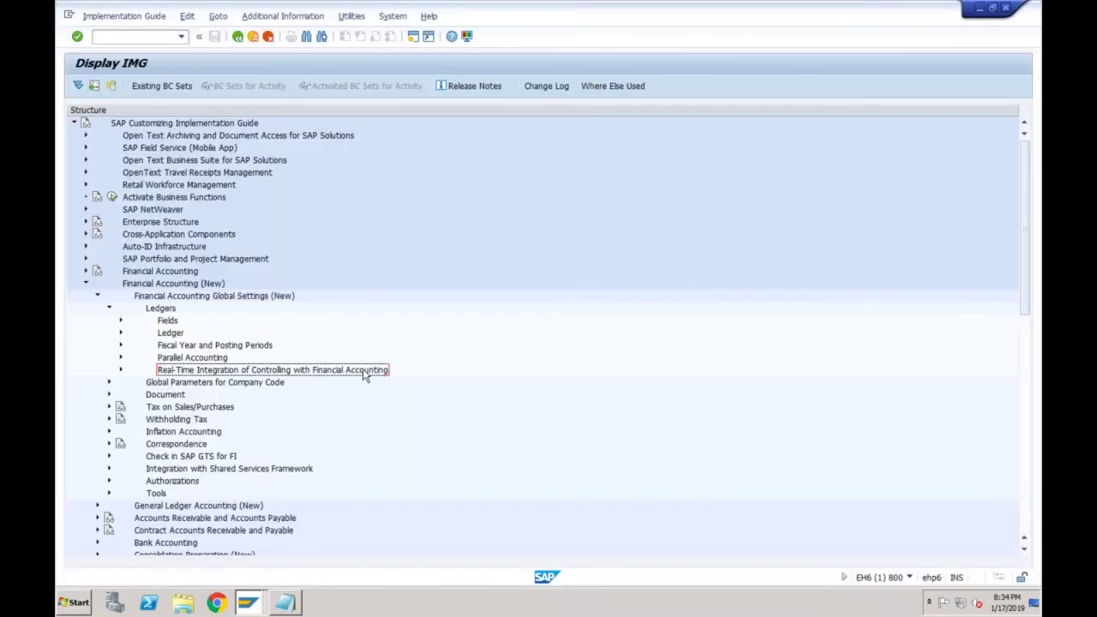
click(121, 370)
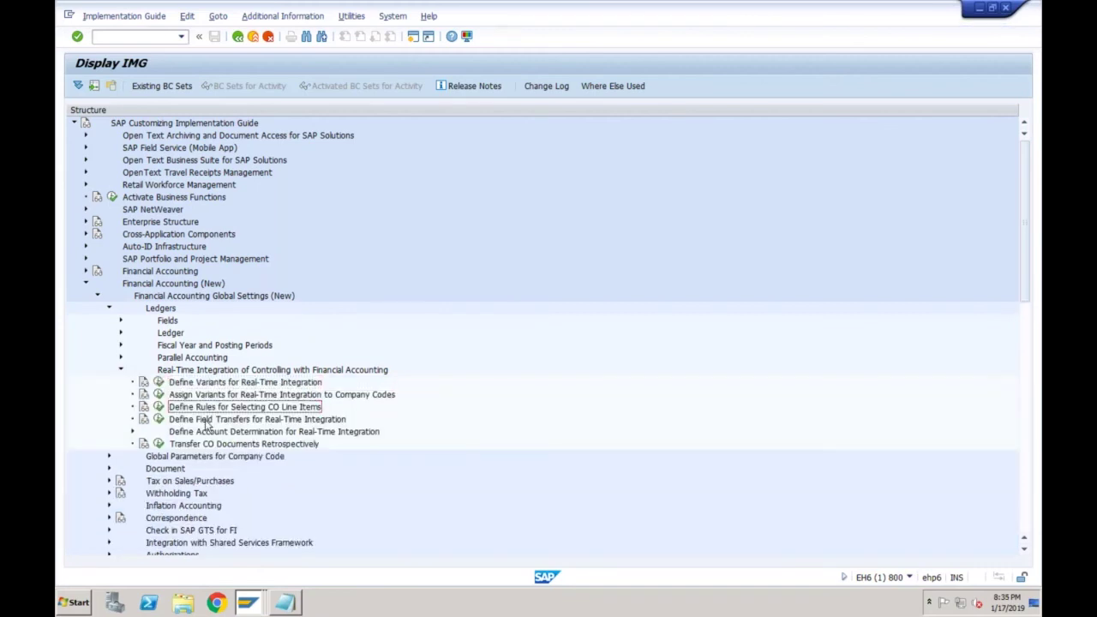
click(208, 421)
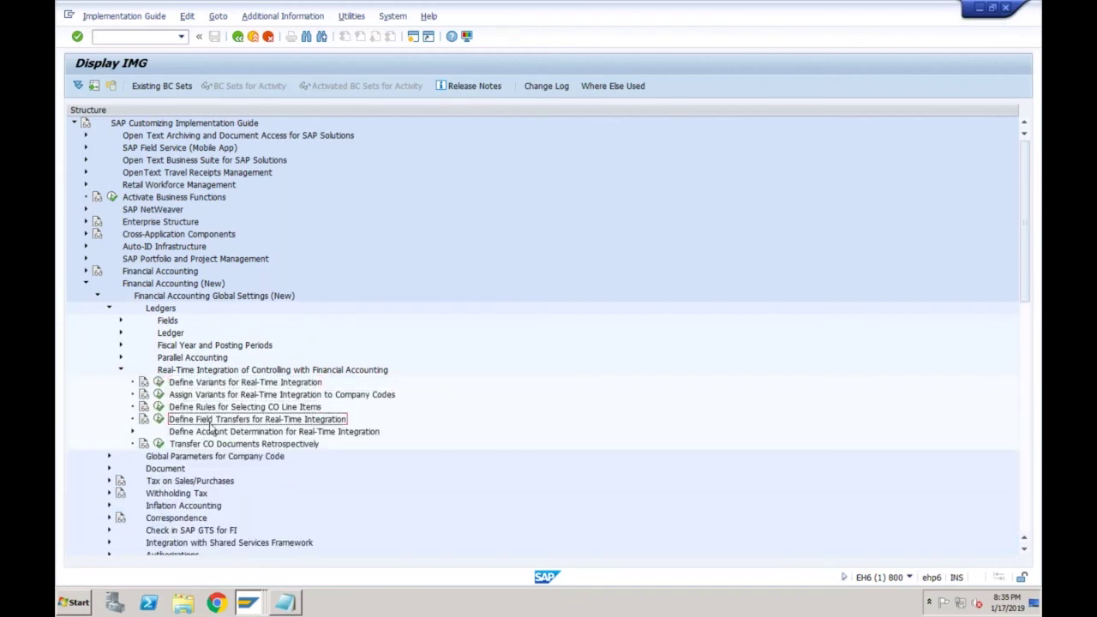
- Compare the S/4HANA IMG activities under Integration of Controlling with Financial Accounting with Assign Variants for Real-Time Integration to Company Codes in the ECC IMG
click(248, 604)
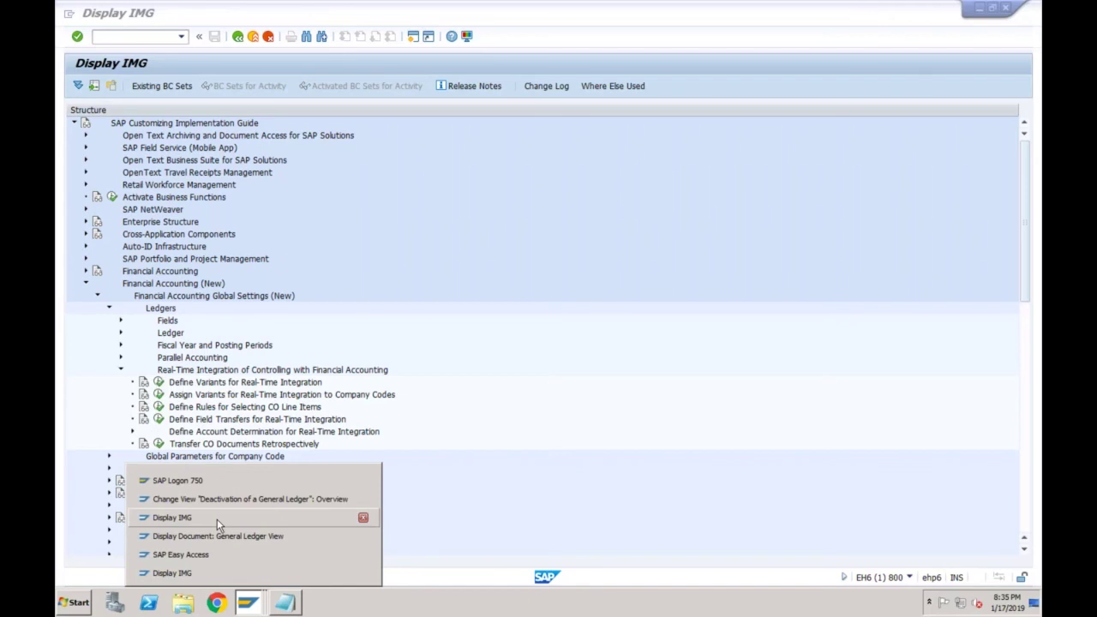
click(217, 518)
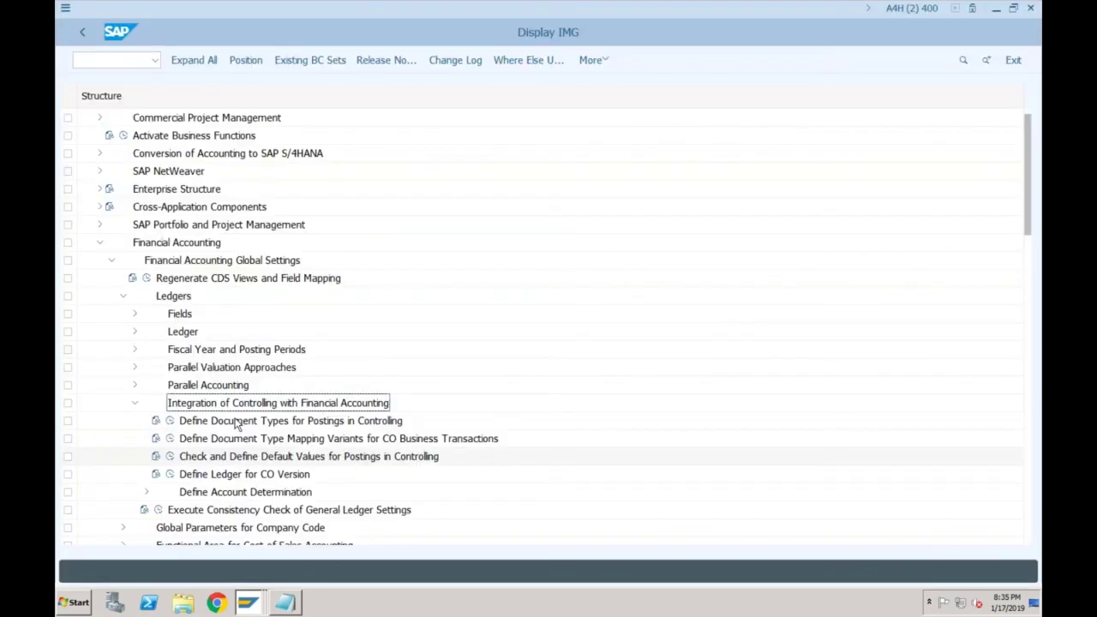
click(267, 438)
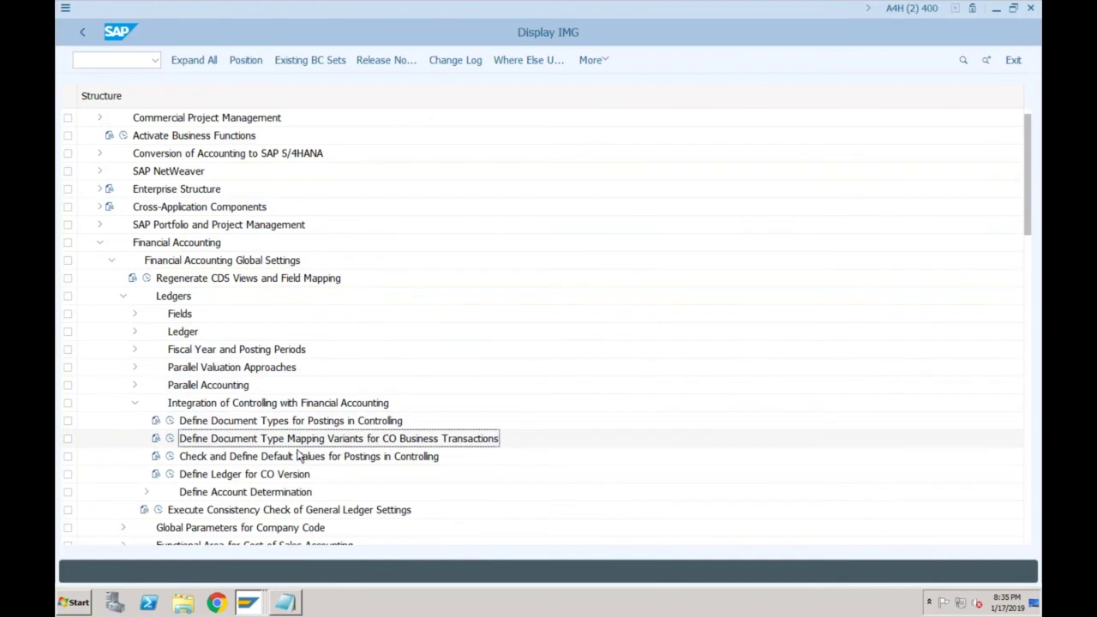
click(315, 456)
click(291, 474)
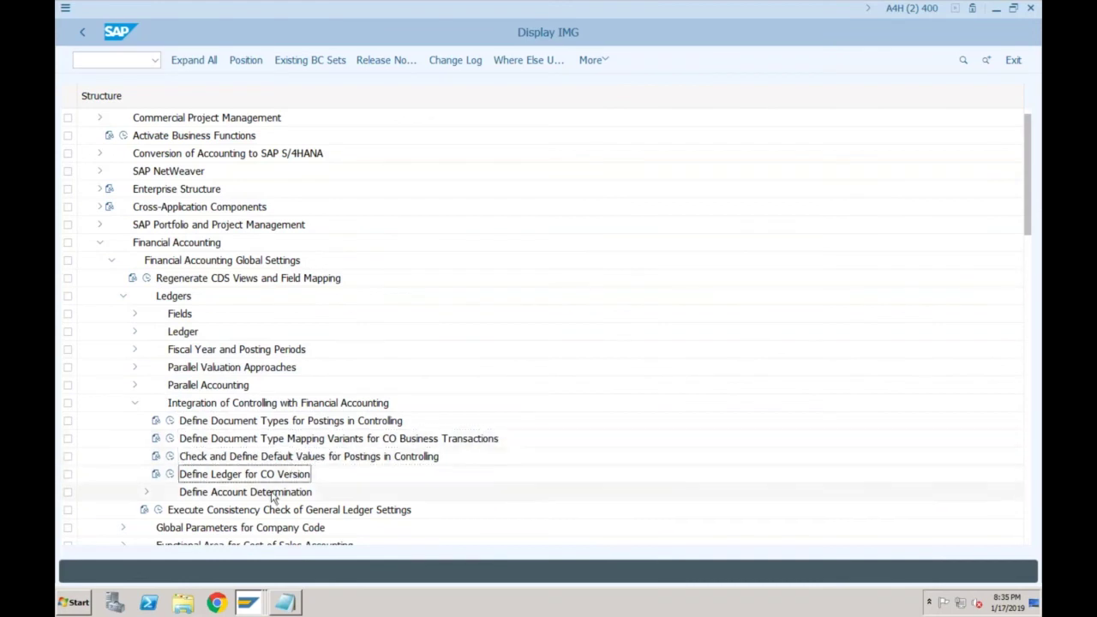
click(274, 492)
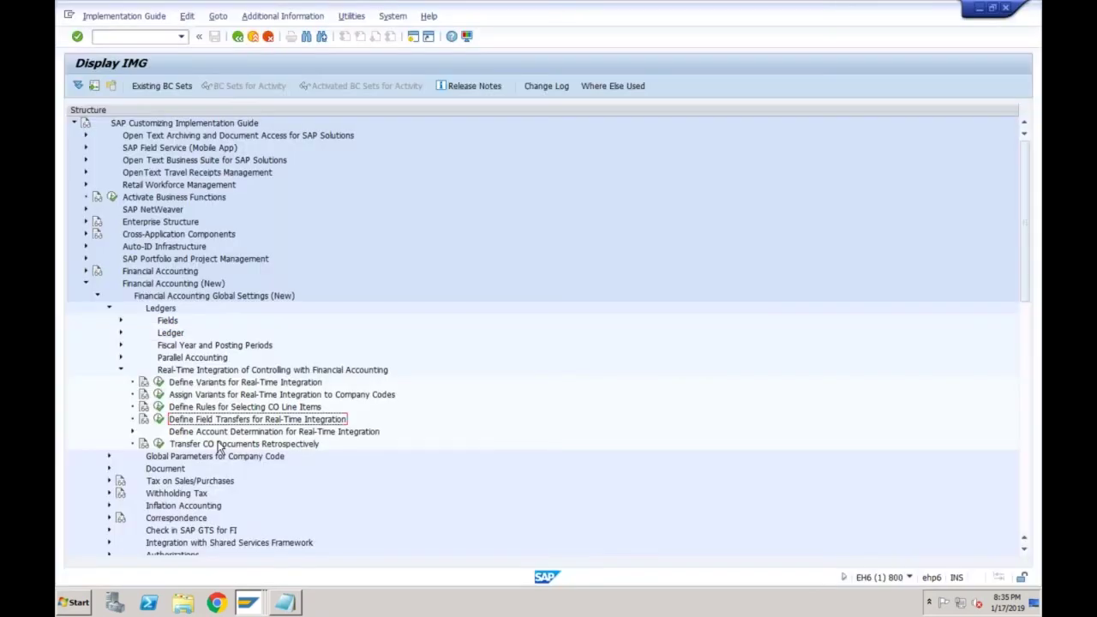
click(219, 395)
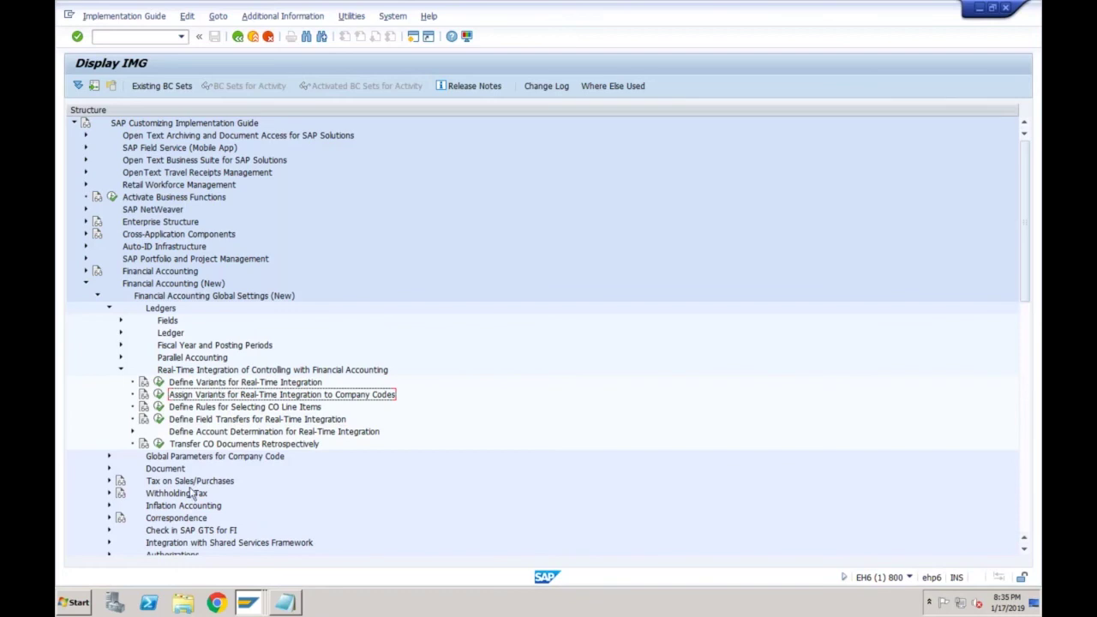
- Return to the S/4HANA IMG session, open Define Ledger for CO Version, and check the entry for controlling area 0001
click(247, 604)
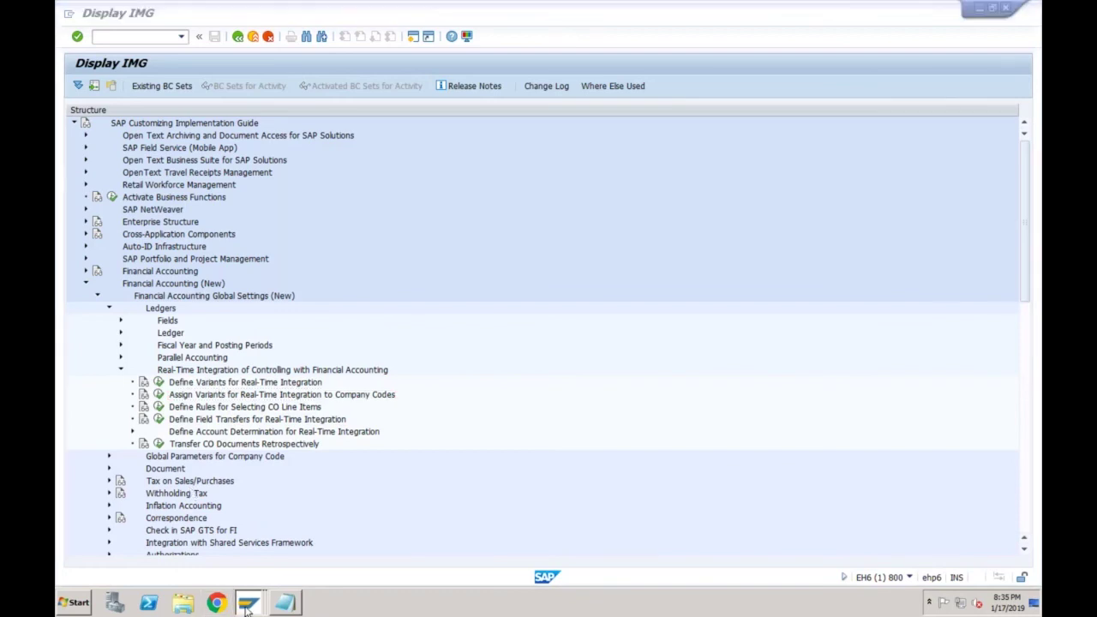
mouse_move(247, 604)
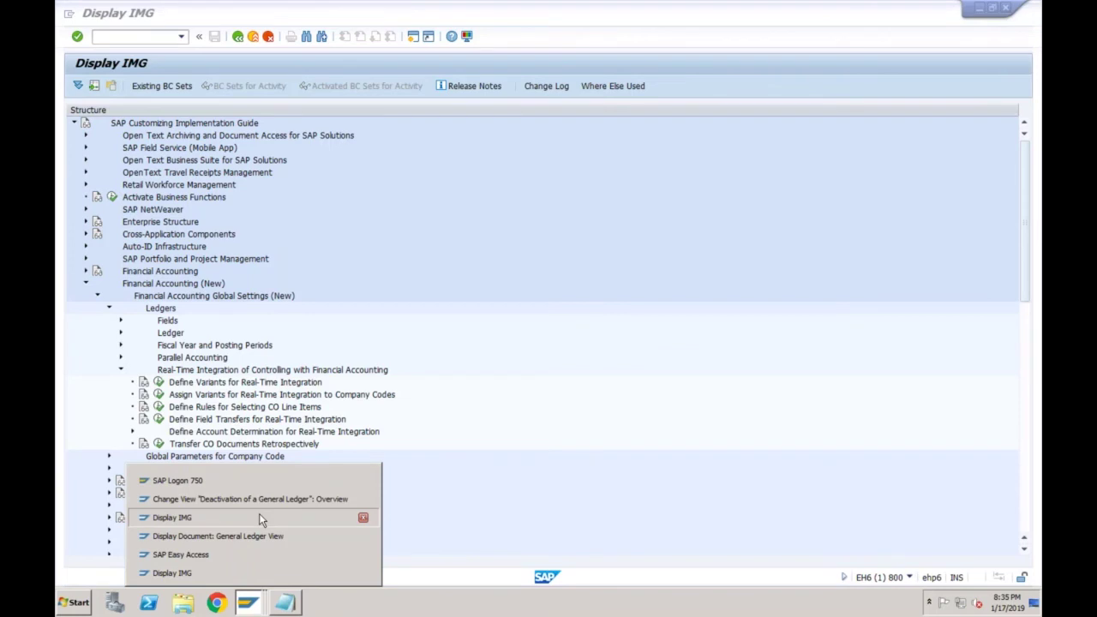
click(261, 518)
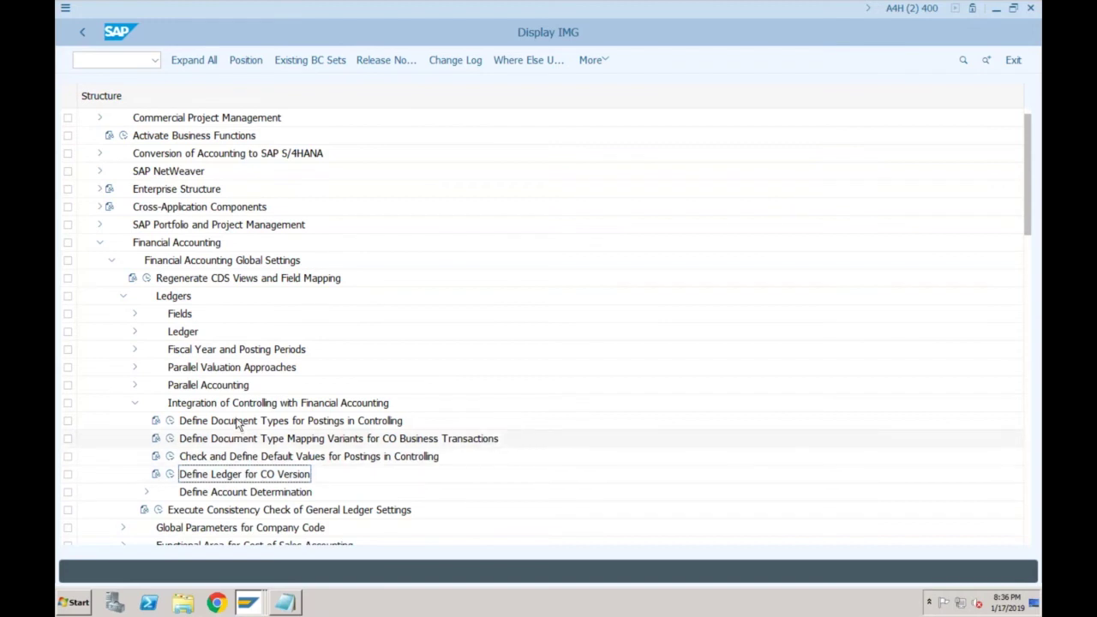
click(170, 475)
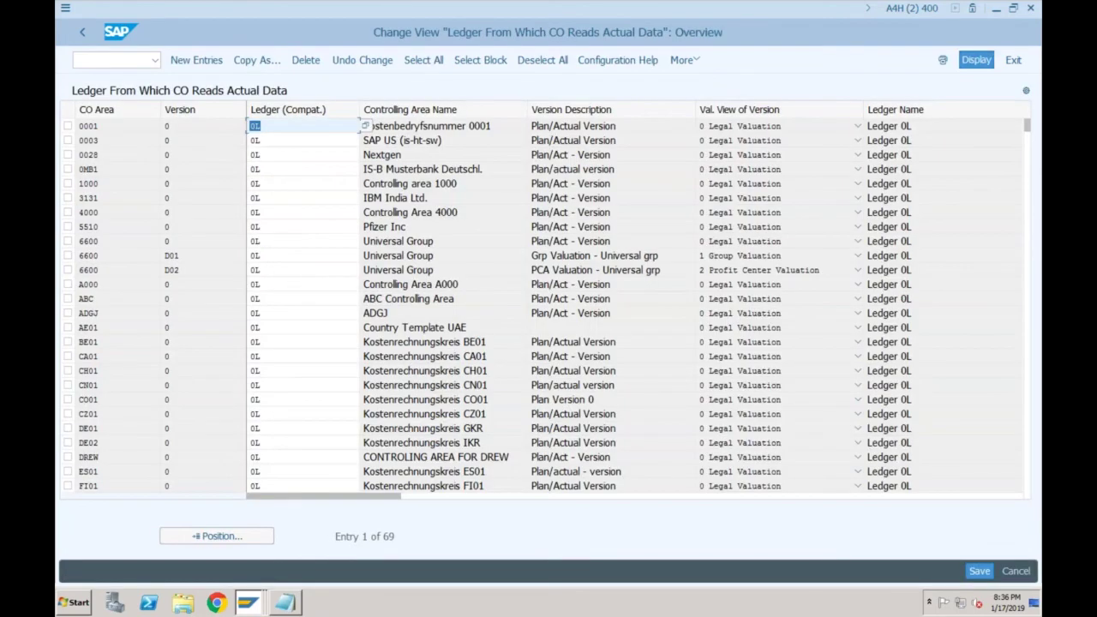
click(99, 126)
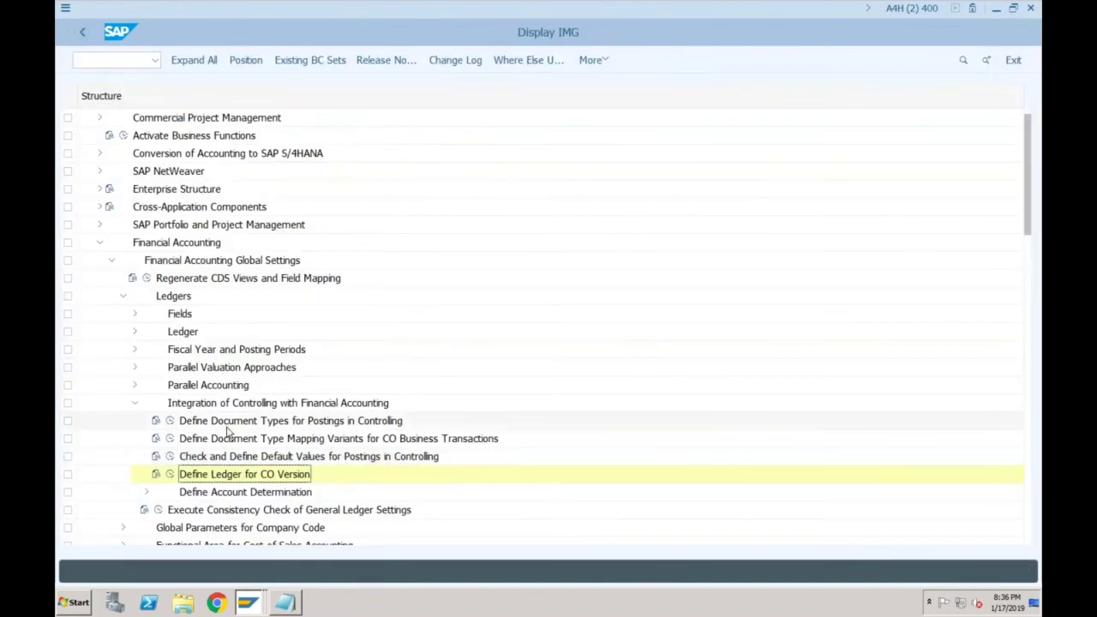
- Open Define Document Types for Postings in Controlling, inspect the allowed account types of document type CO, and return to the IMG
click(171, 421)
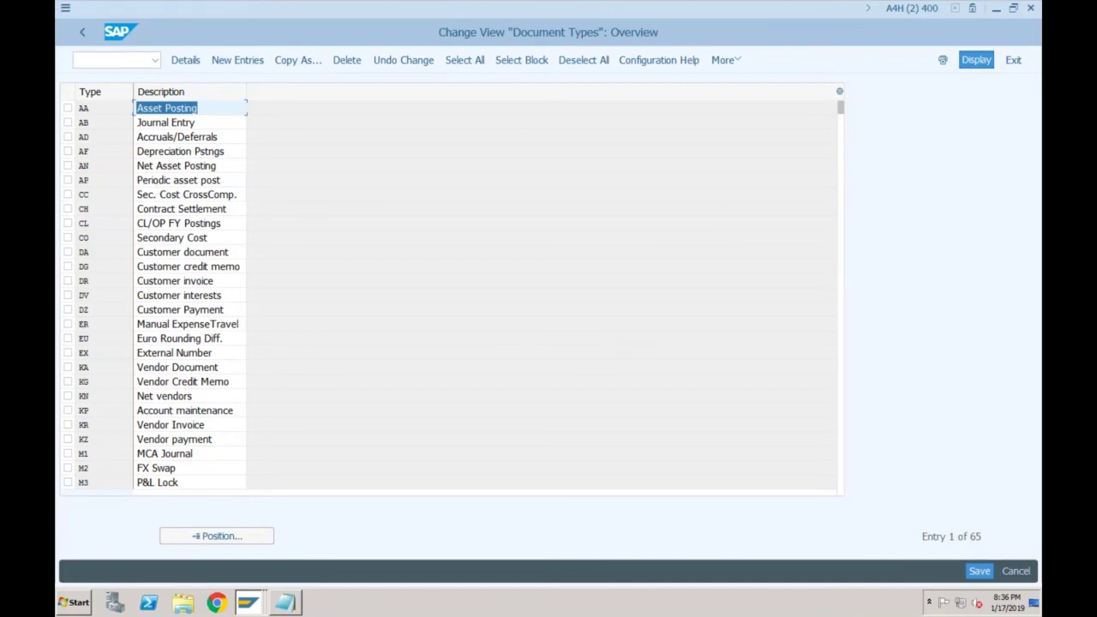
click(135, 238)
key(ctrl+s)
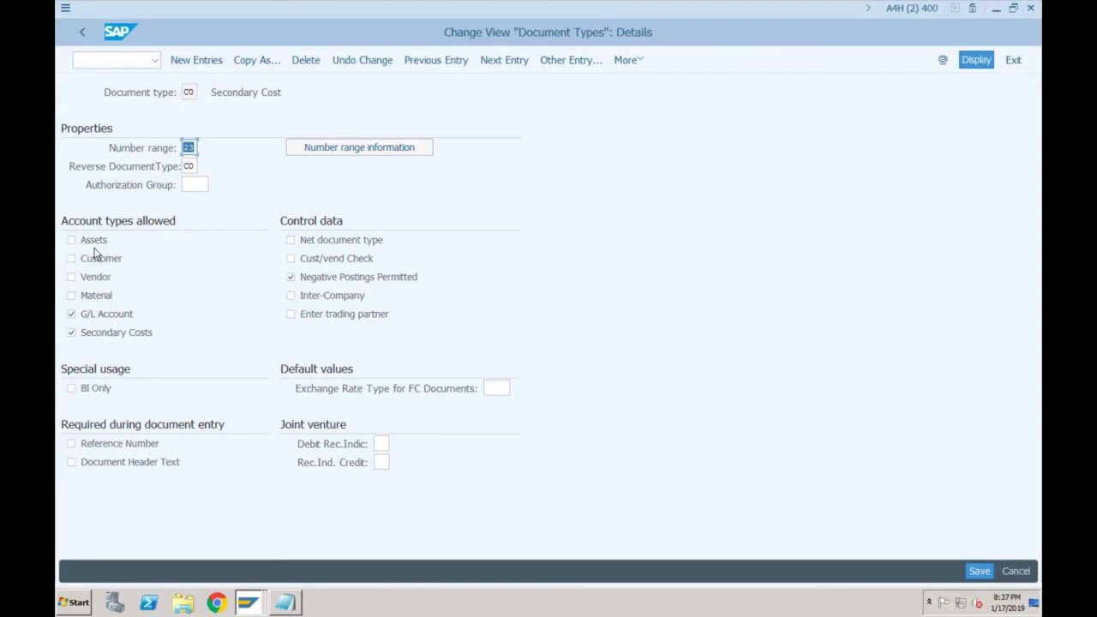
click(71, 312)
click(86, 36)
click(85, 34)
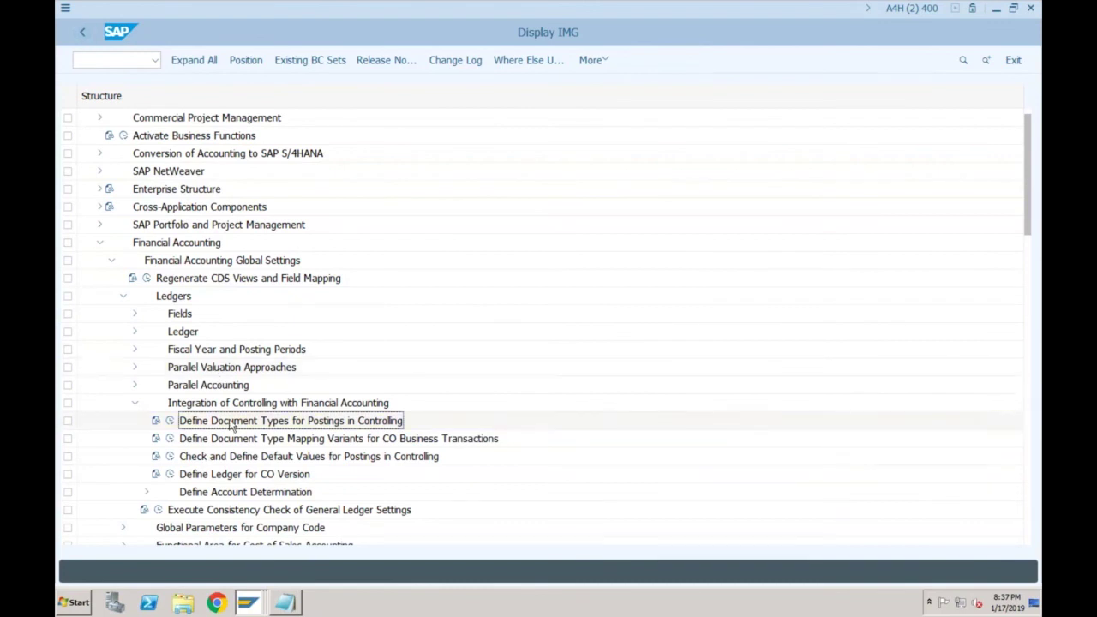
click(170, 438)
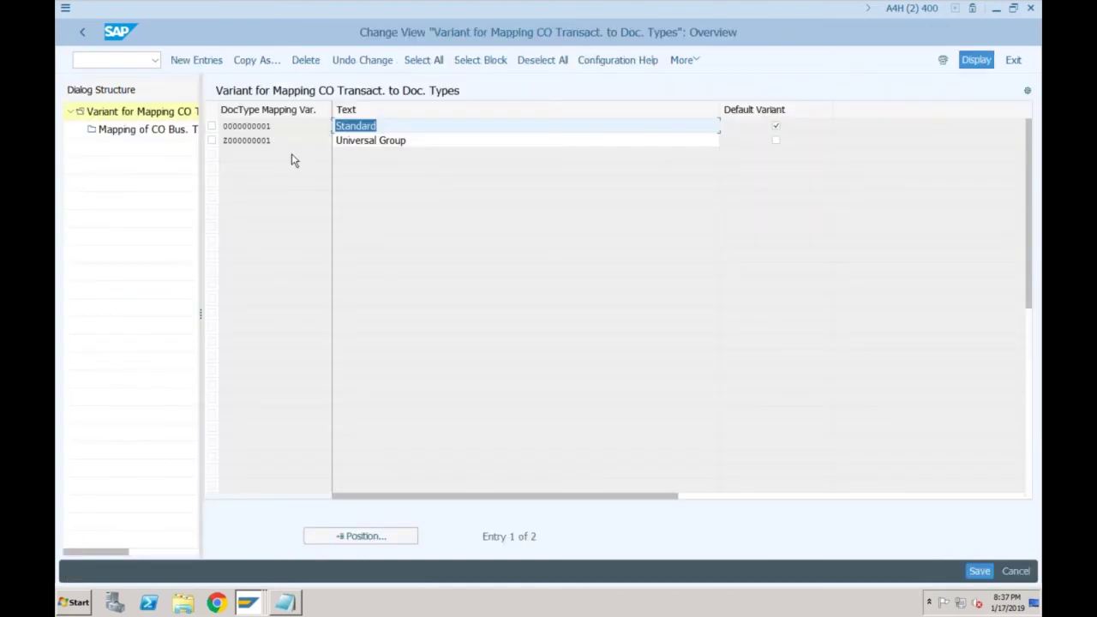
click(213, 128)
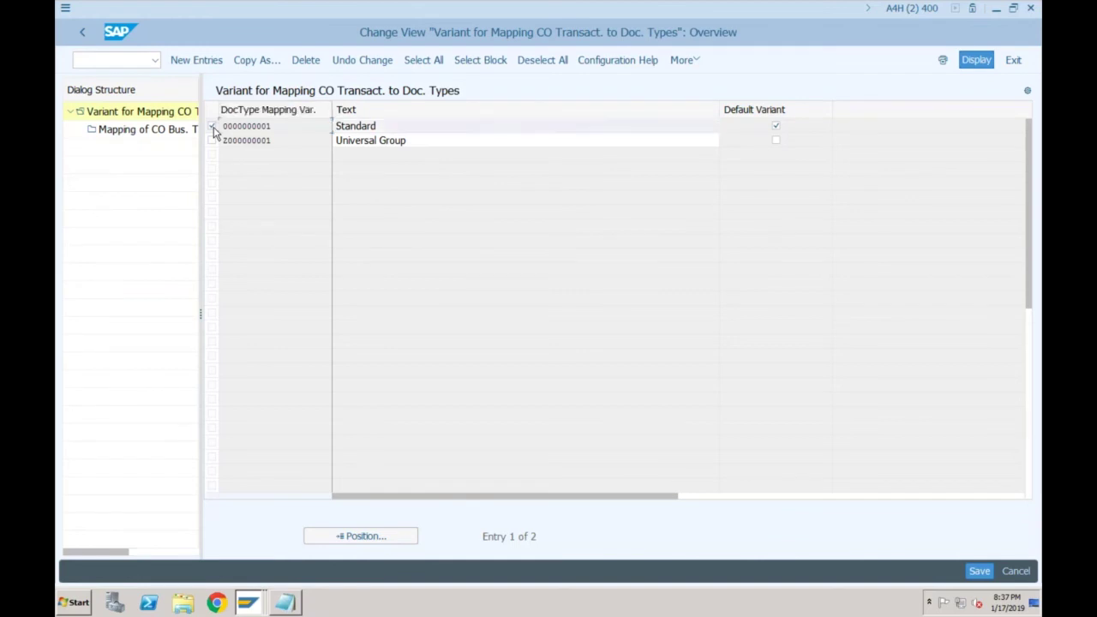
double_click(166, 133)
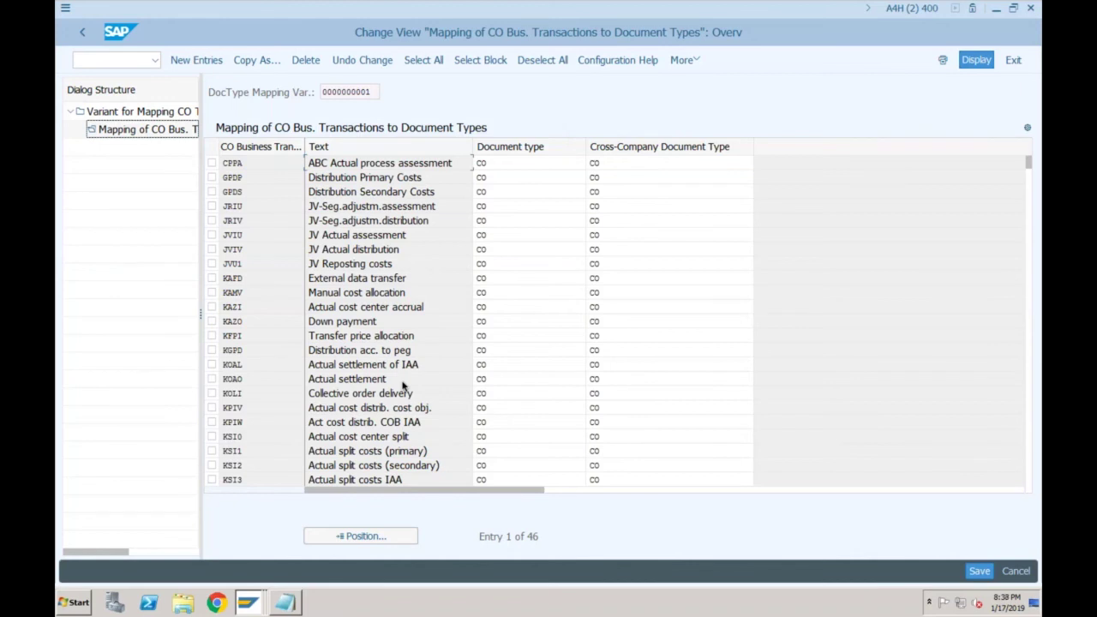
click(289, 166)
click(398, 192)
click(243, 277)
click(243, 162)
click(242, 235)
click(243, 277)
click(487, 163)
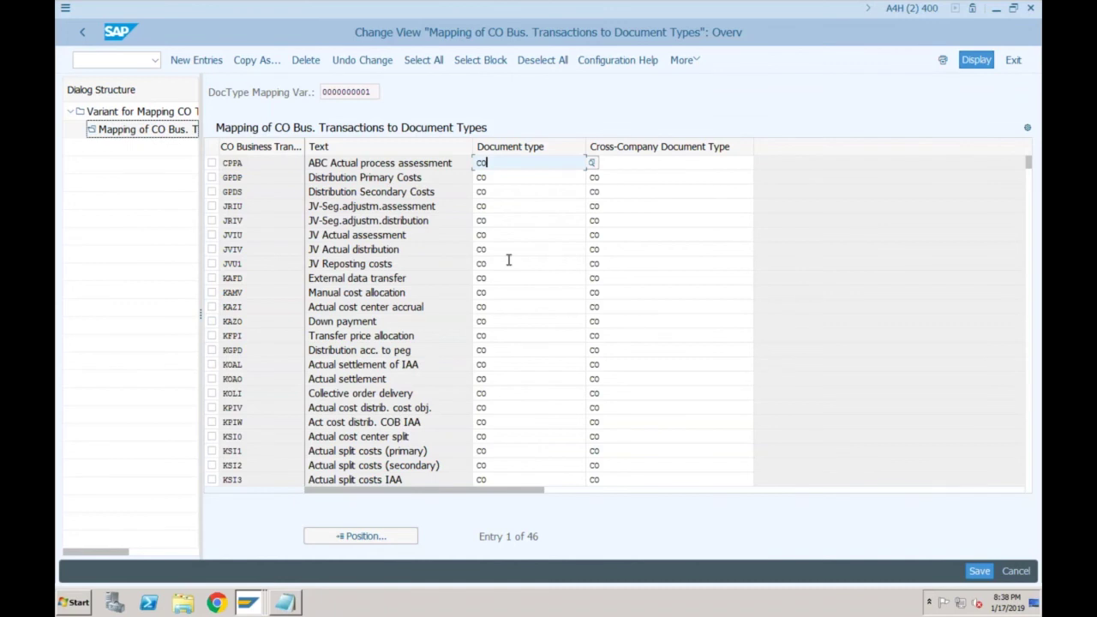
click(501, 350)
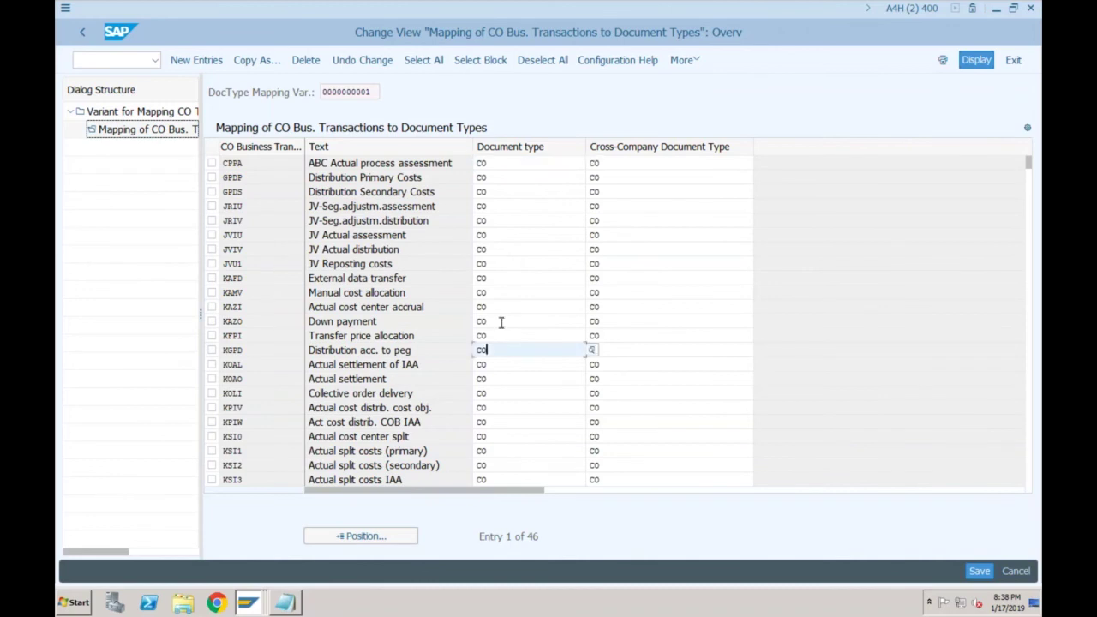
click(501, 293)
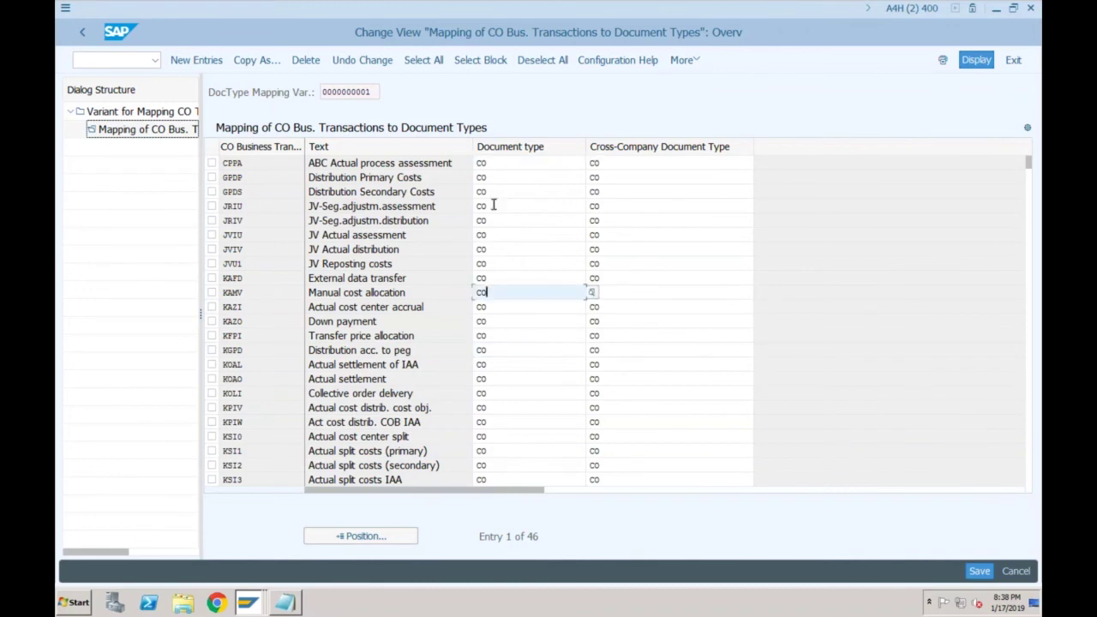
click(504, 163)
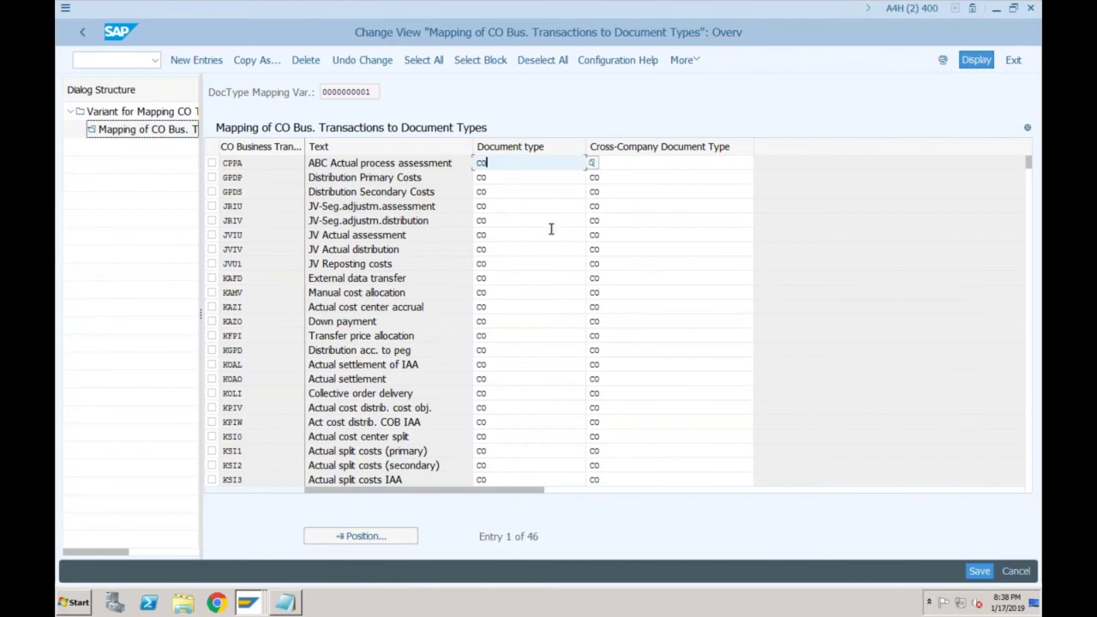
click(371, 92)
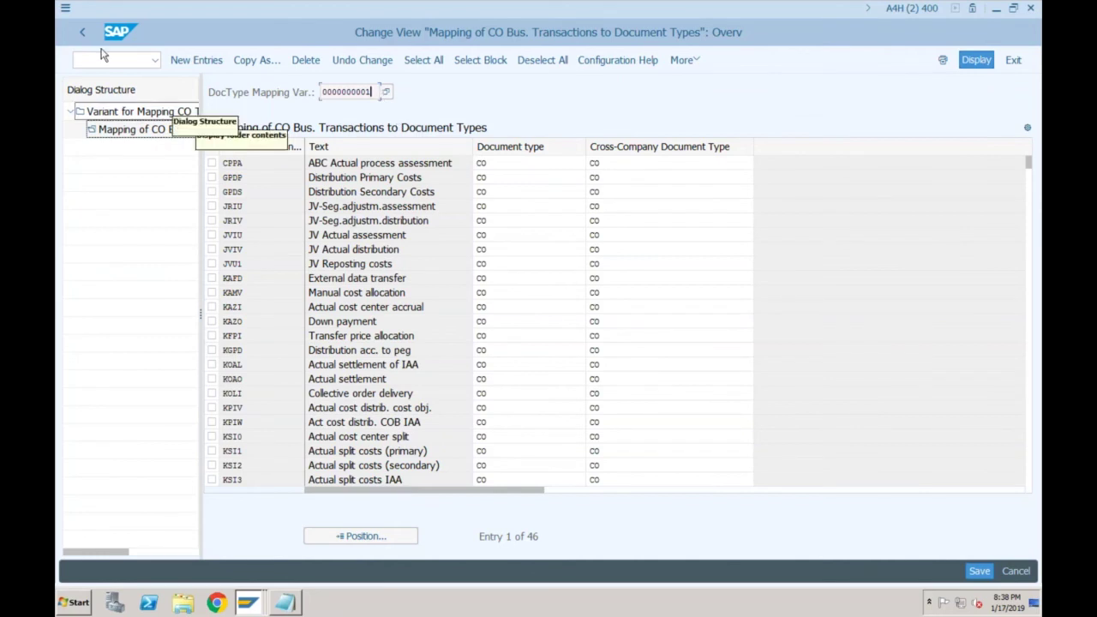
click(82, 32)
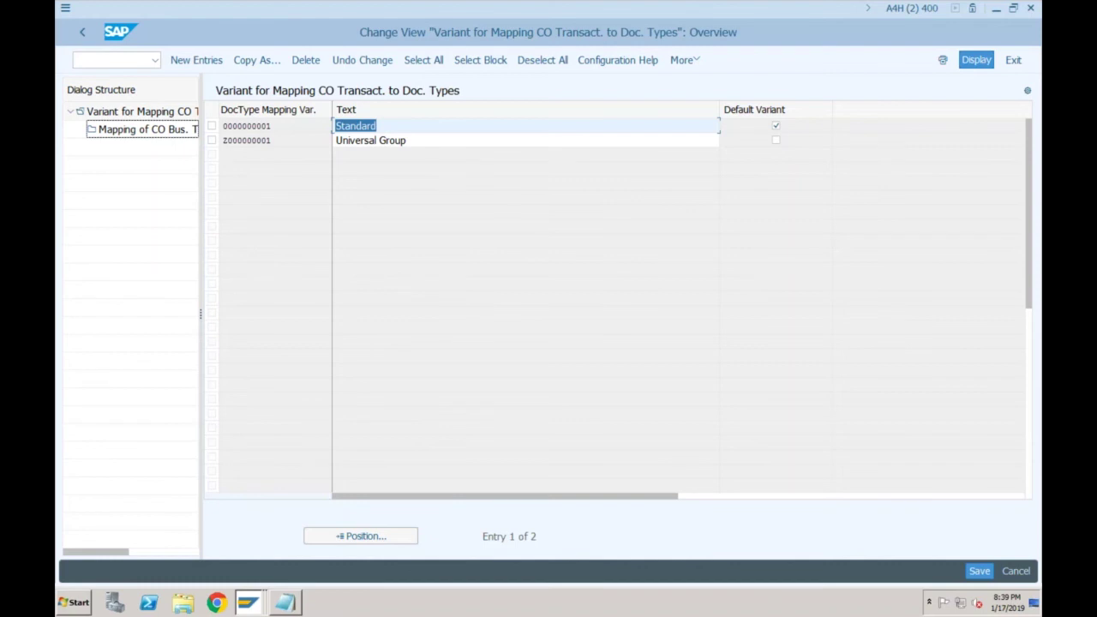
click(80, 34)
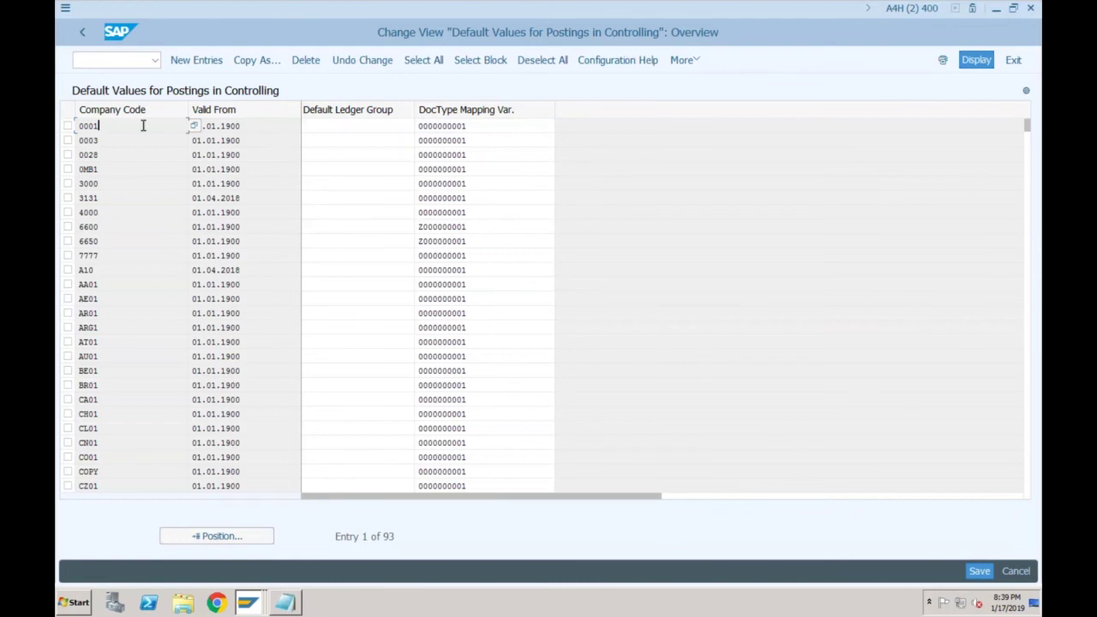
- In Check and Define Default Values for Postings in Controlling, review each company code's validity date, default ledger group and mapping variant, and return to the IMG
key(Tab)
click(467, 126)
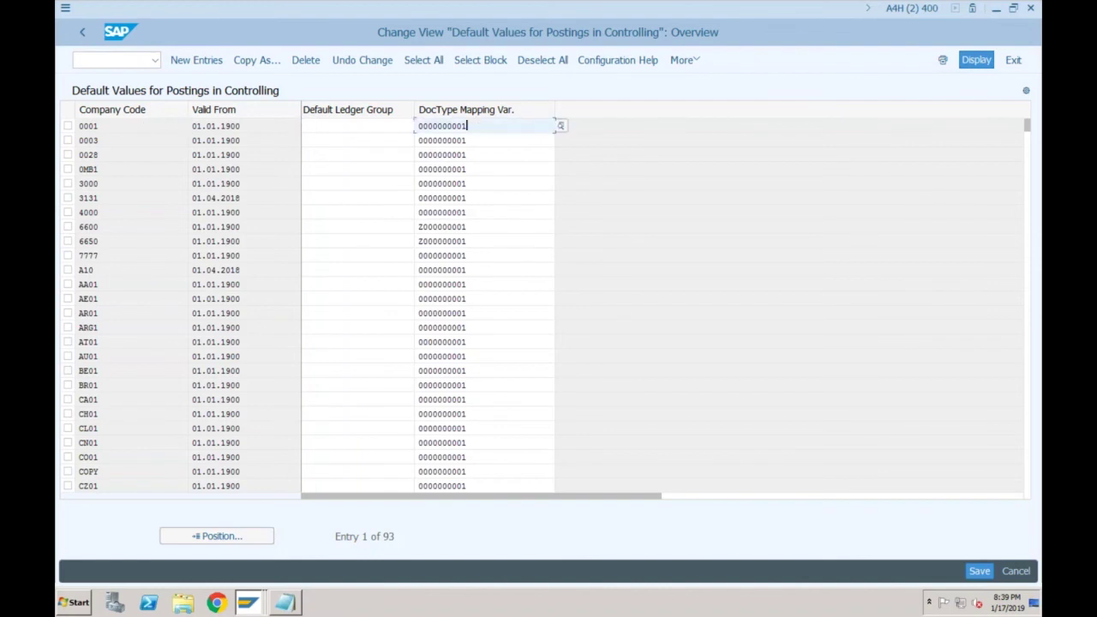
click(248, 142)
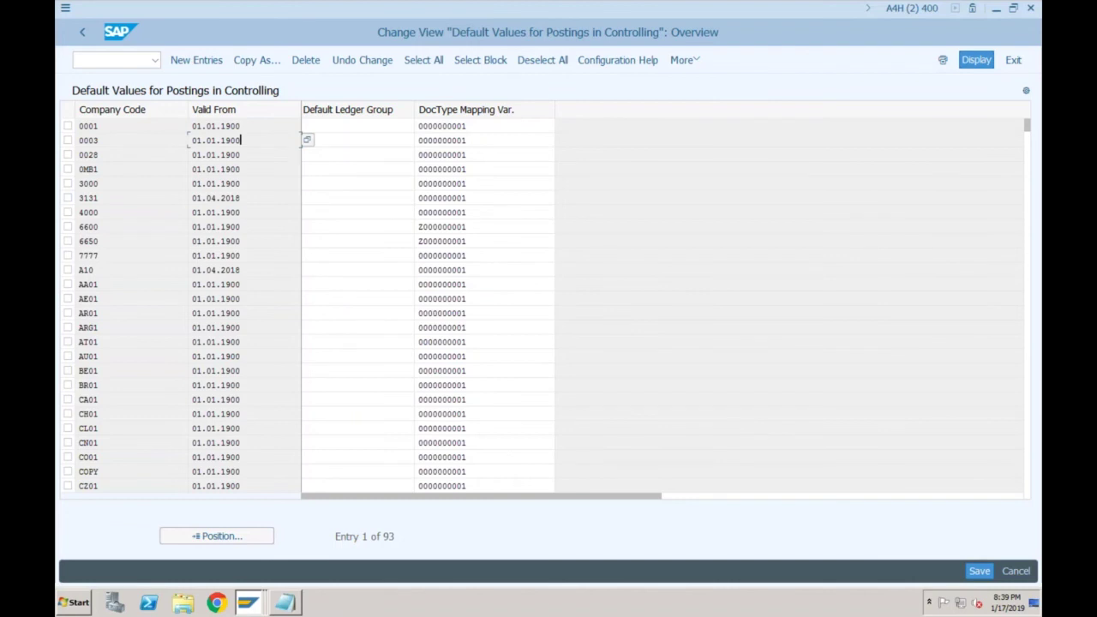
key(Tab)
key(Up)
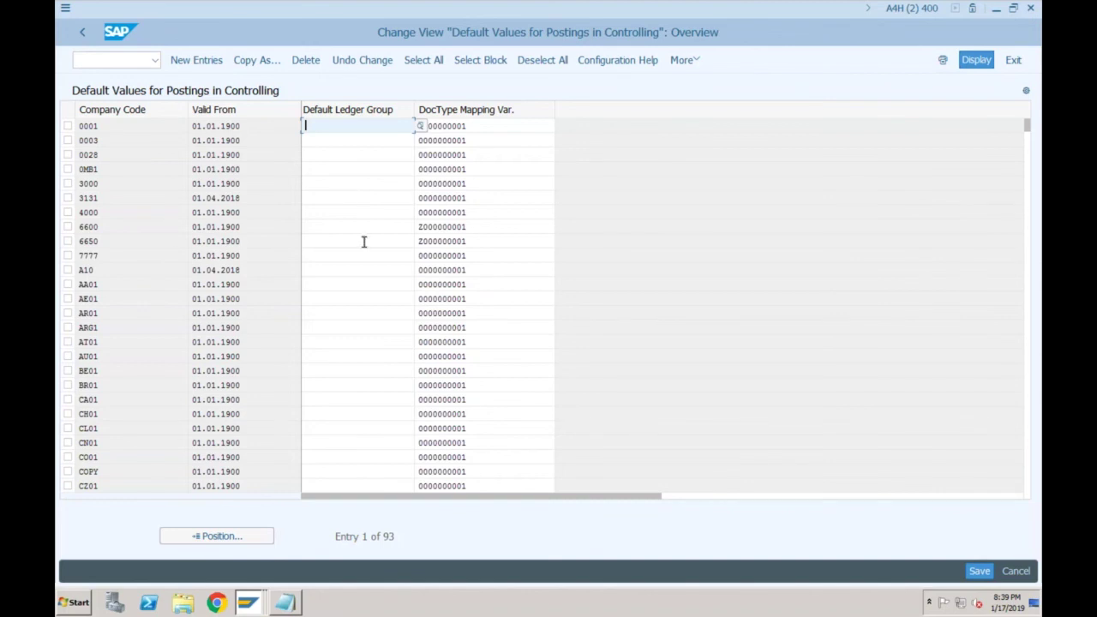
click(360, 140)
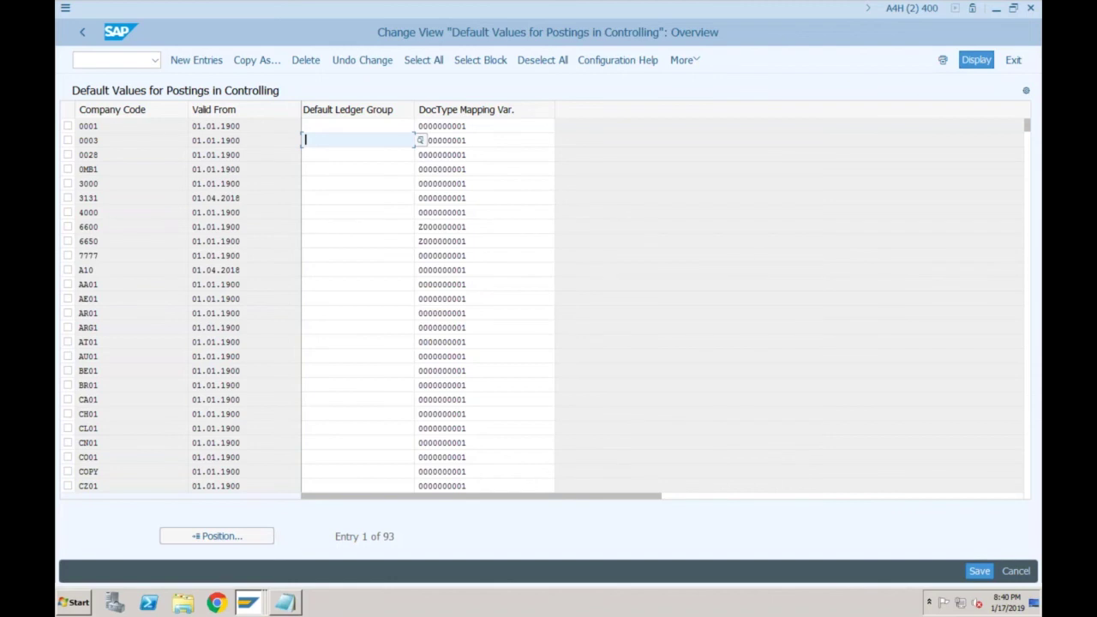
click(362, 171)
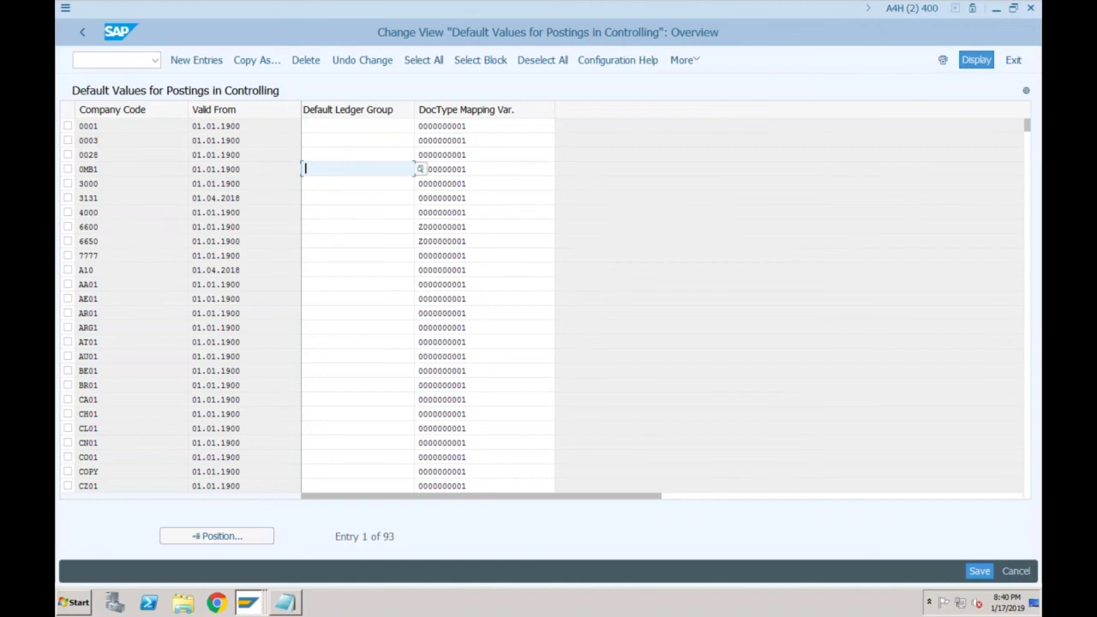
click(338, 184)
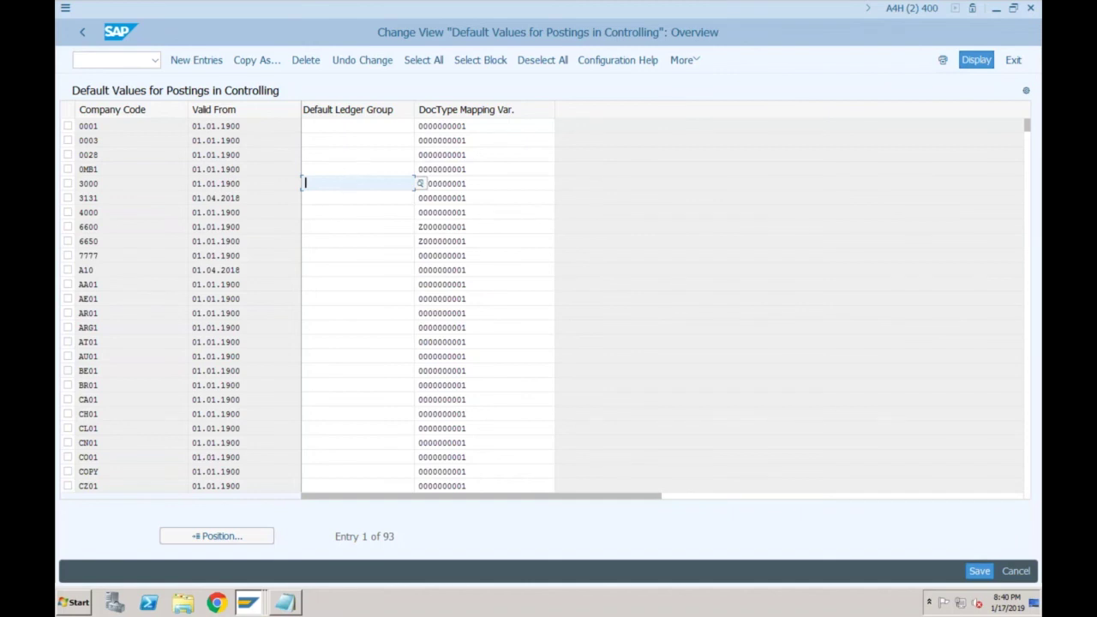
click(85, 36)
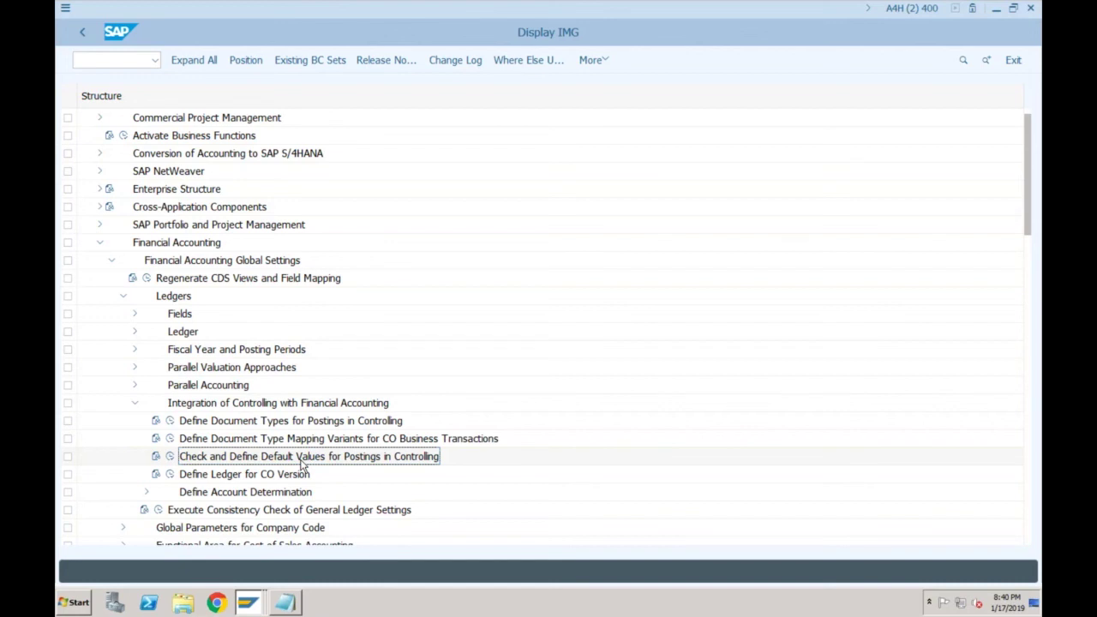
- Collapse Financial Accounting, and expand Conversion of Accounting to SAP S/4HANA down to Preparations and Migration of Customizing for General Ledger
click(135, 403)
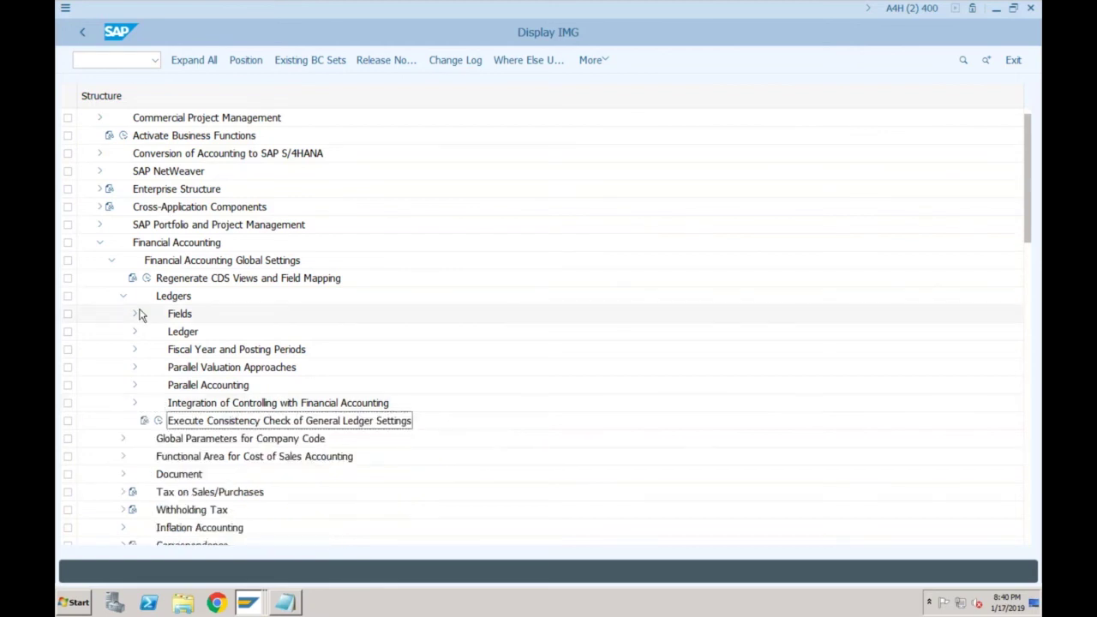
click(99, 243)
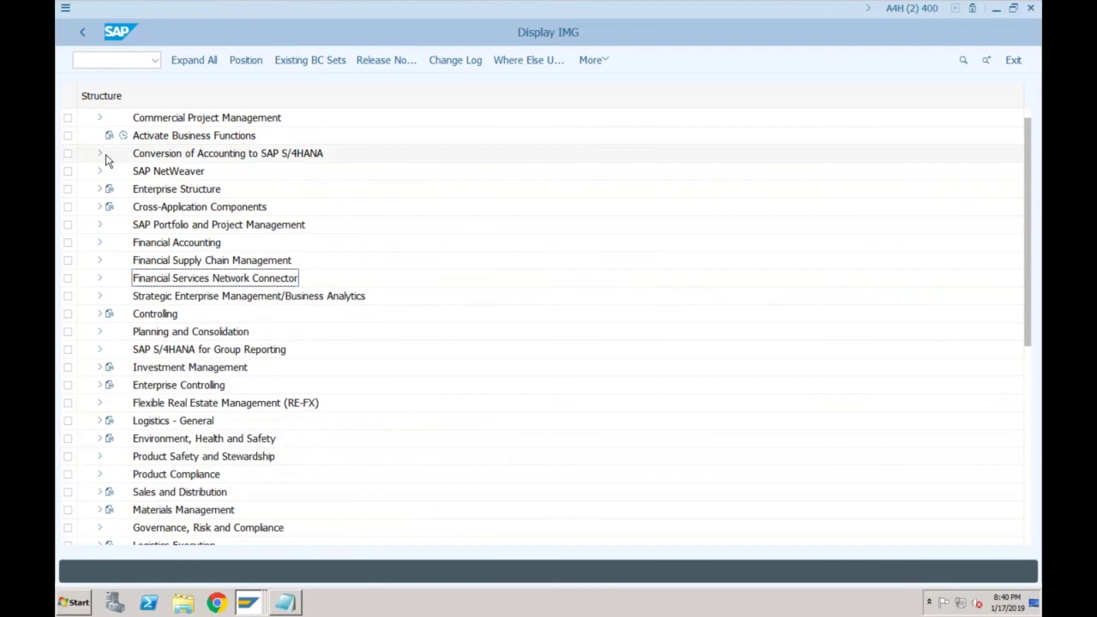
click(100, 154)
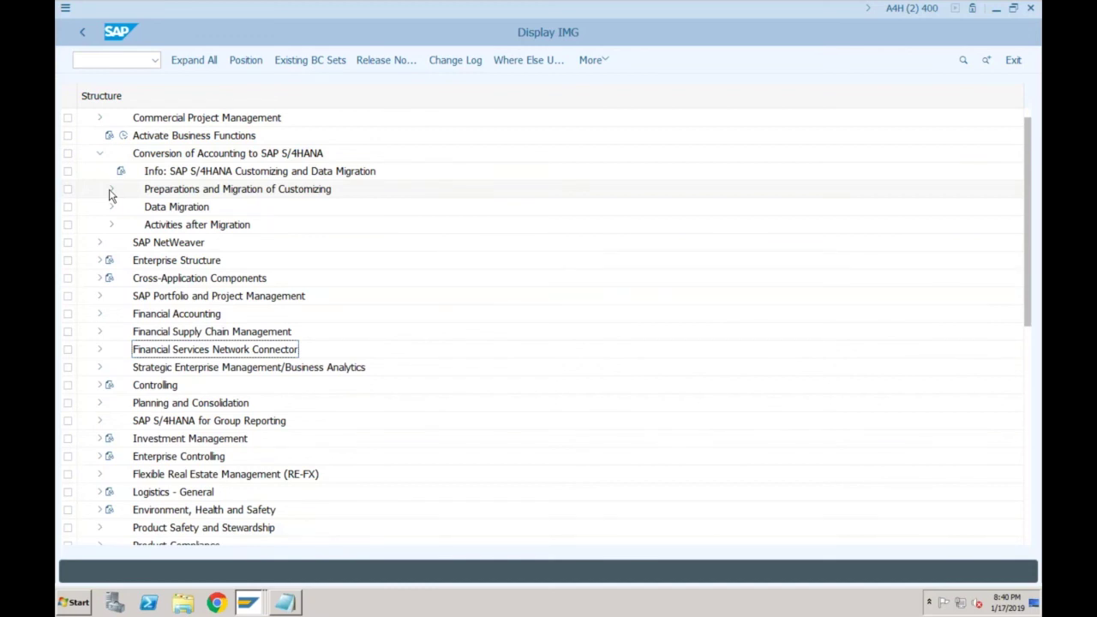
click(110, 190)
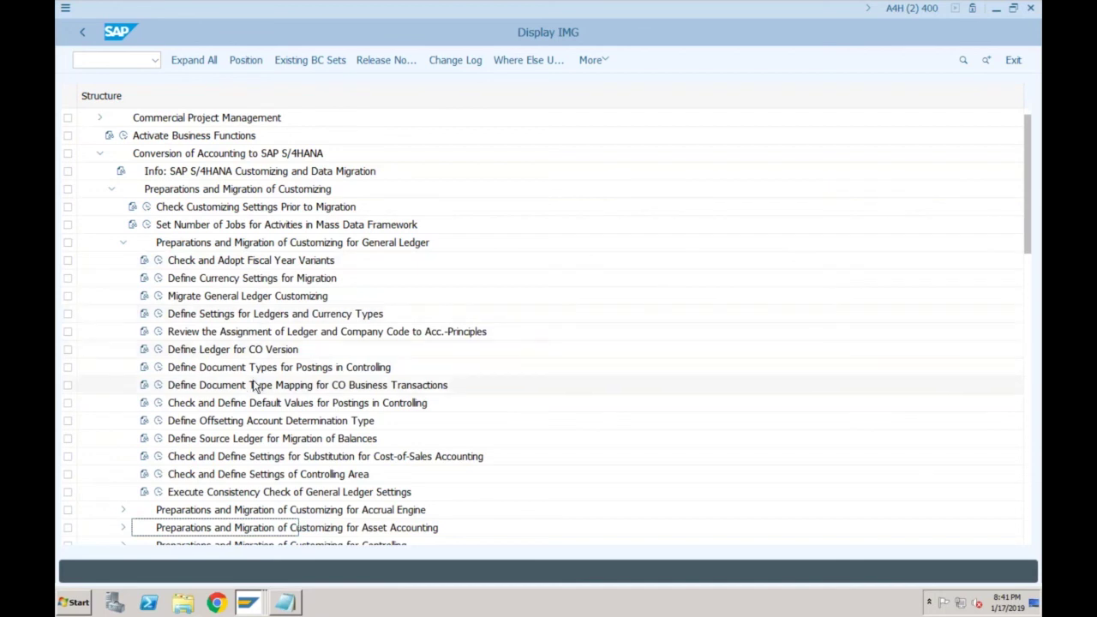
- Open Define Offsetting Account Determination Type, and start transaction FBL3N in the Deactivation of a General Ledger session
click(158, 421)
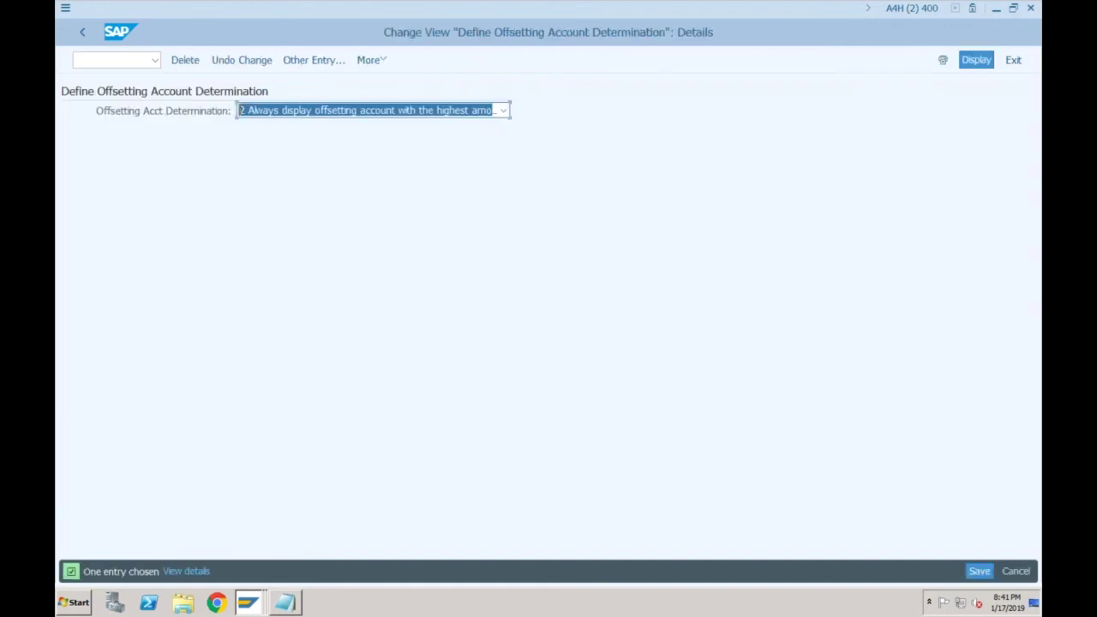
click(246, 602)
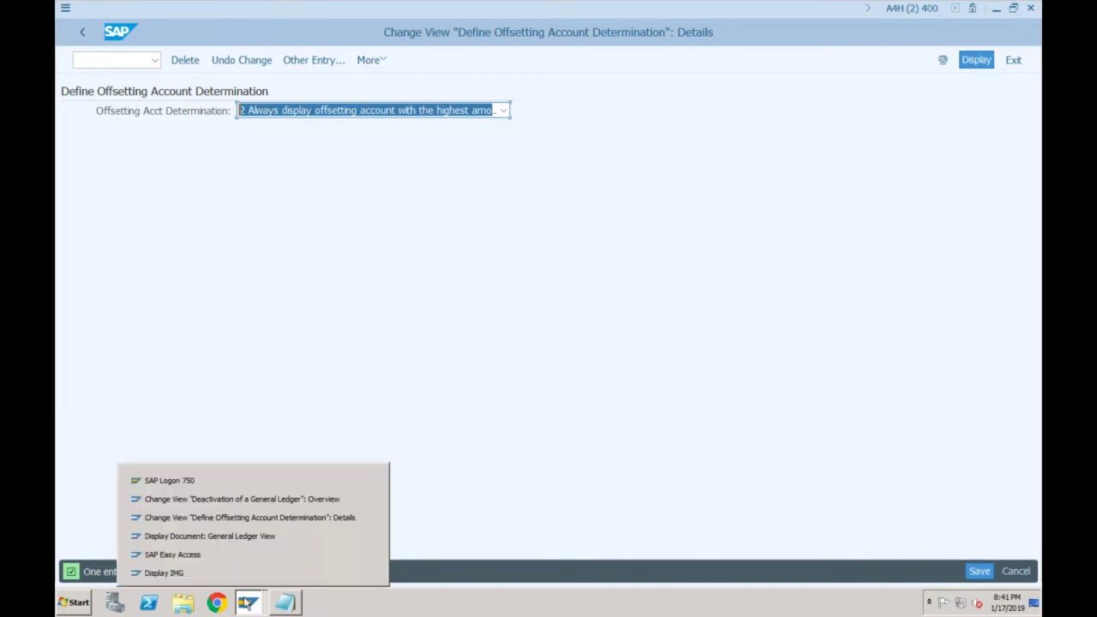
click(284, 497)
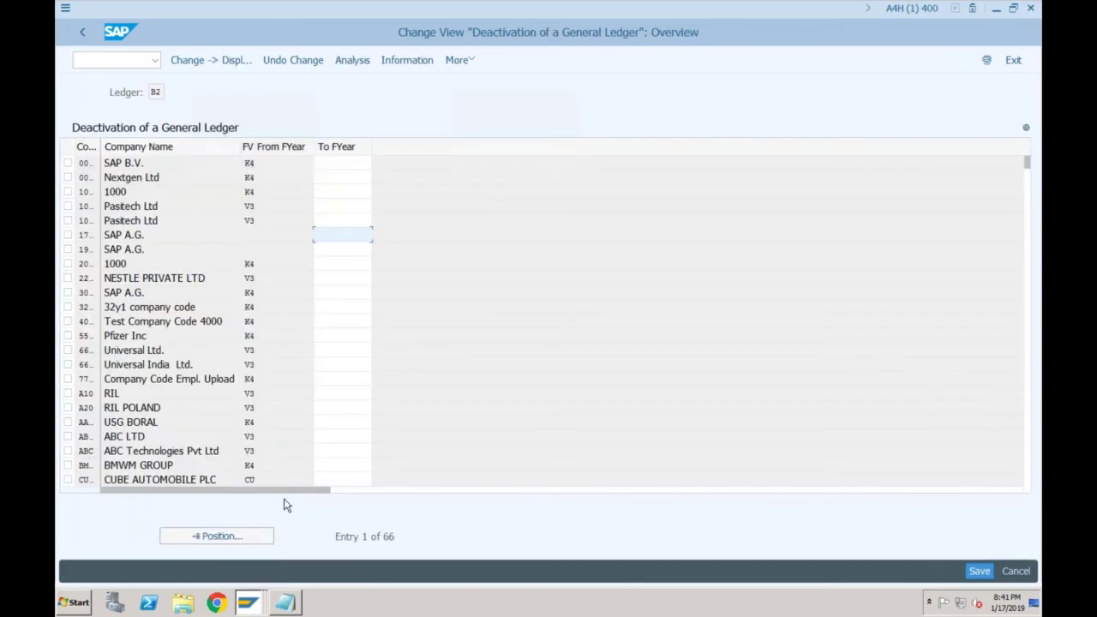
click(121, 60)
text(/nfbl3n)
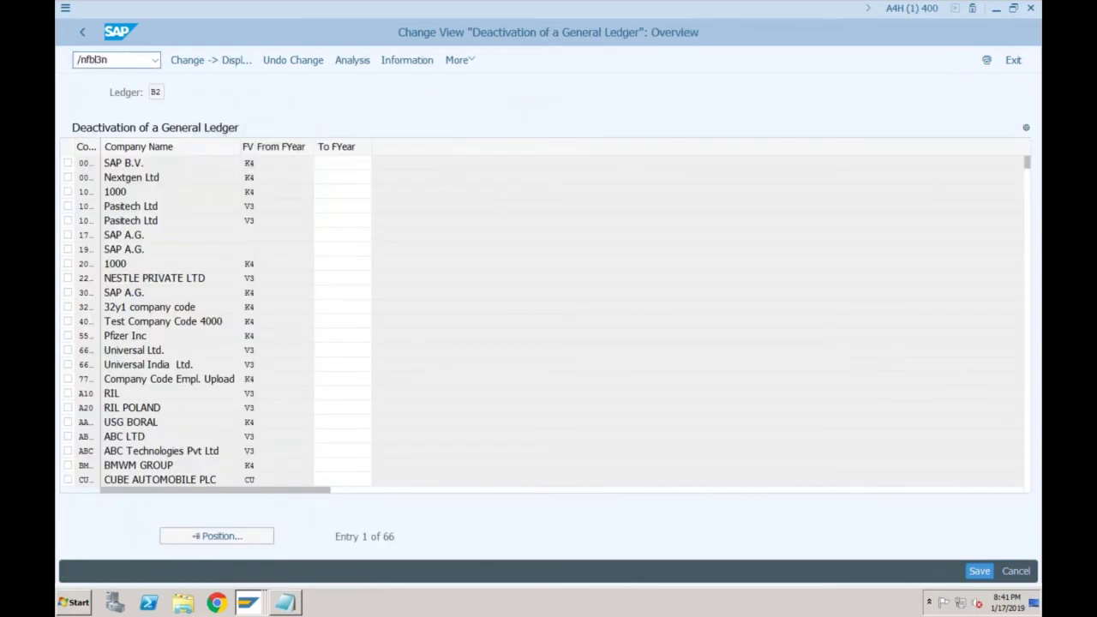
key(Return)
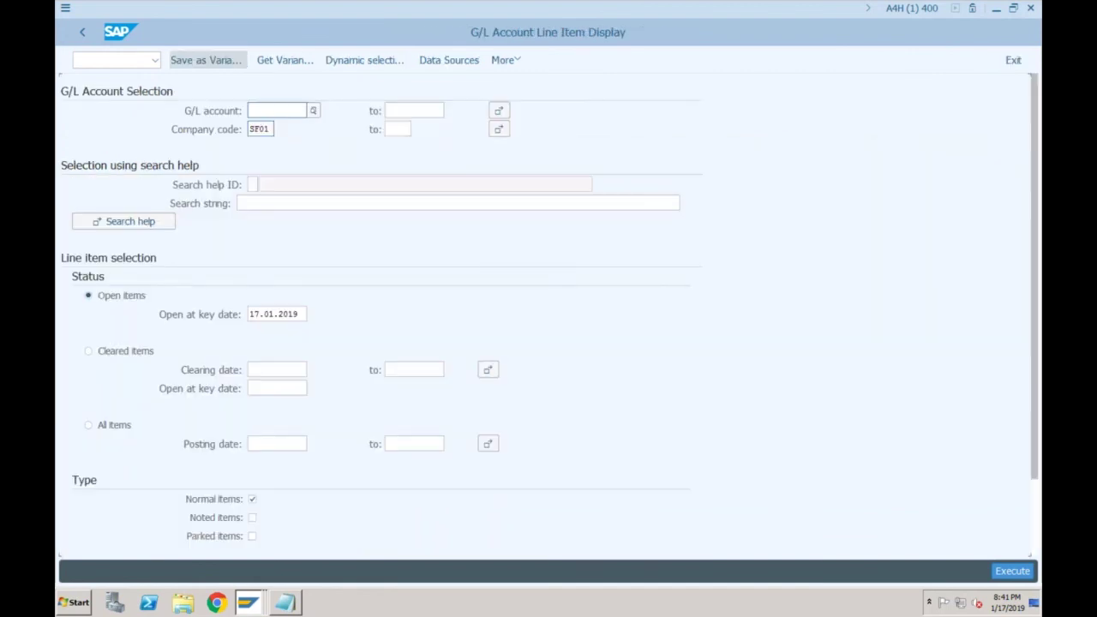
- Display all line items of G/L account 200 for company code SF01
text(200)
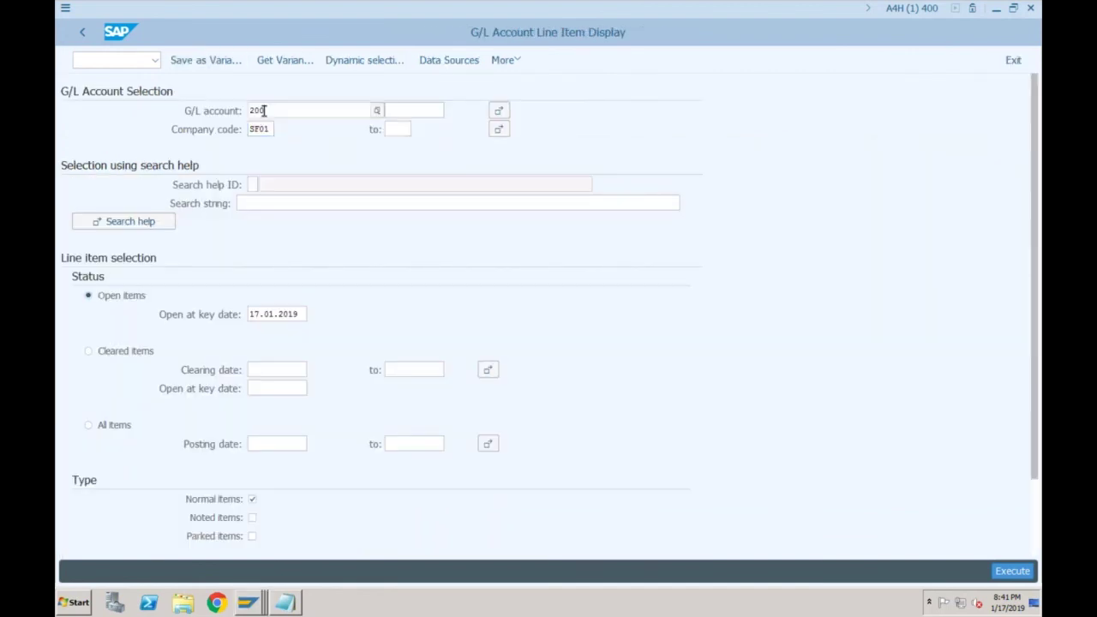
key(Escape)
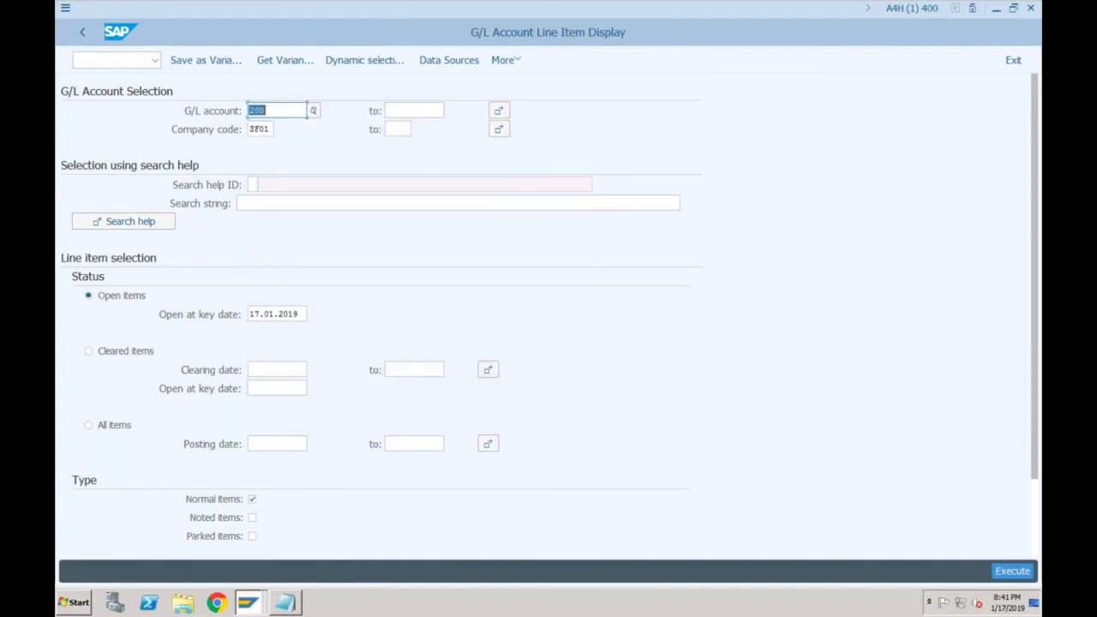
click(101, 428)
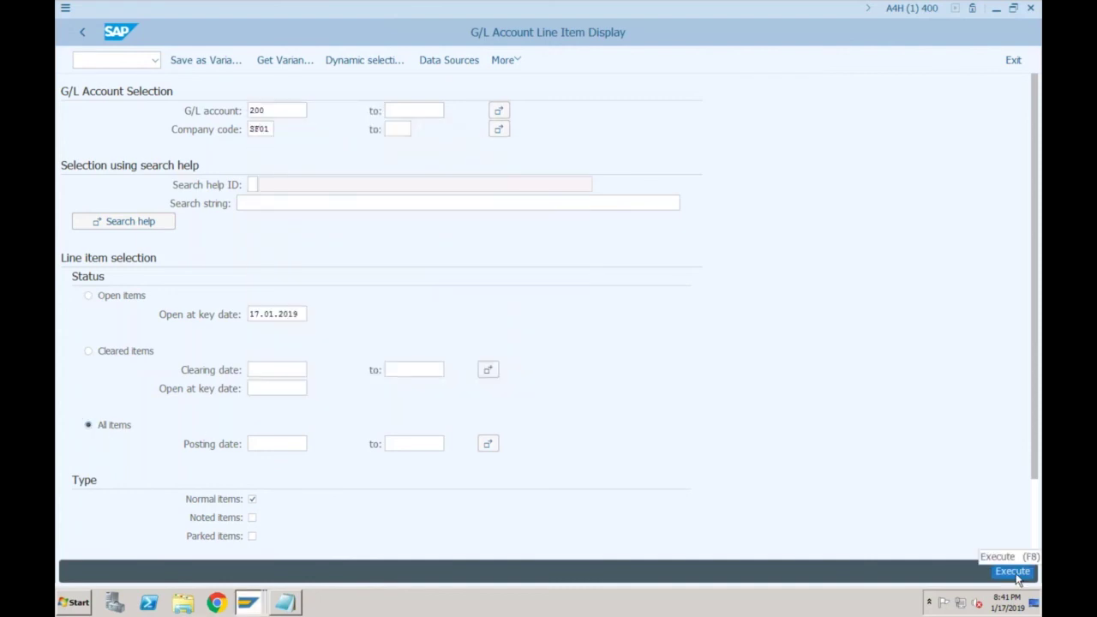
click(1013, 571)
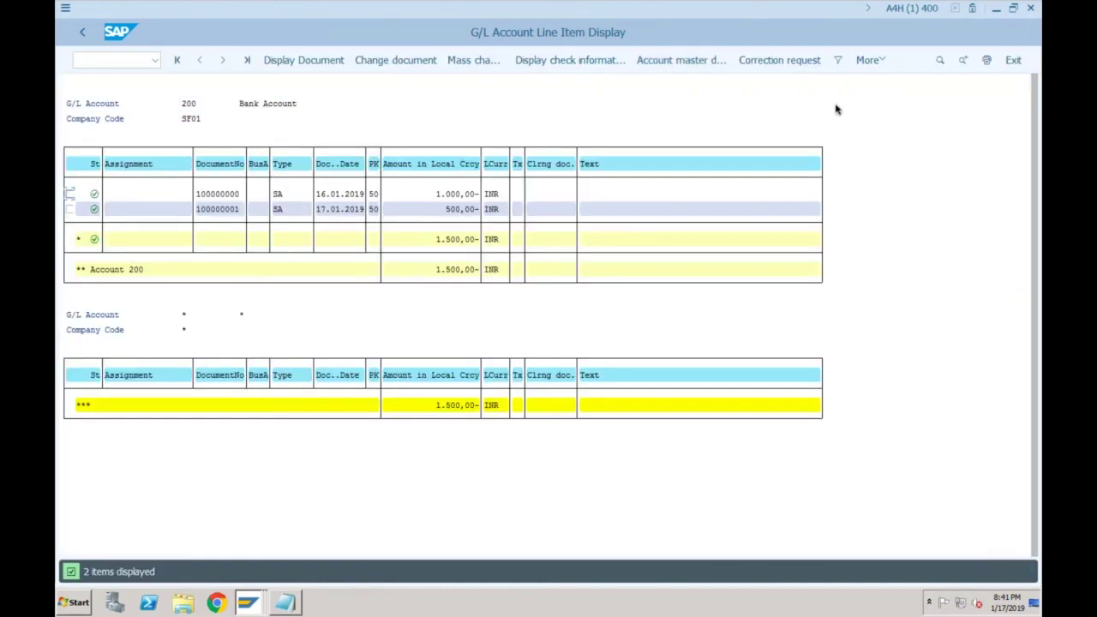
- Add the hidden Account field to the line item display layout and apply the layout
click(869, 60)
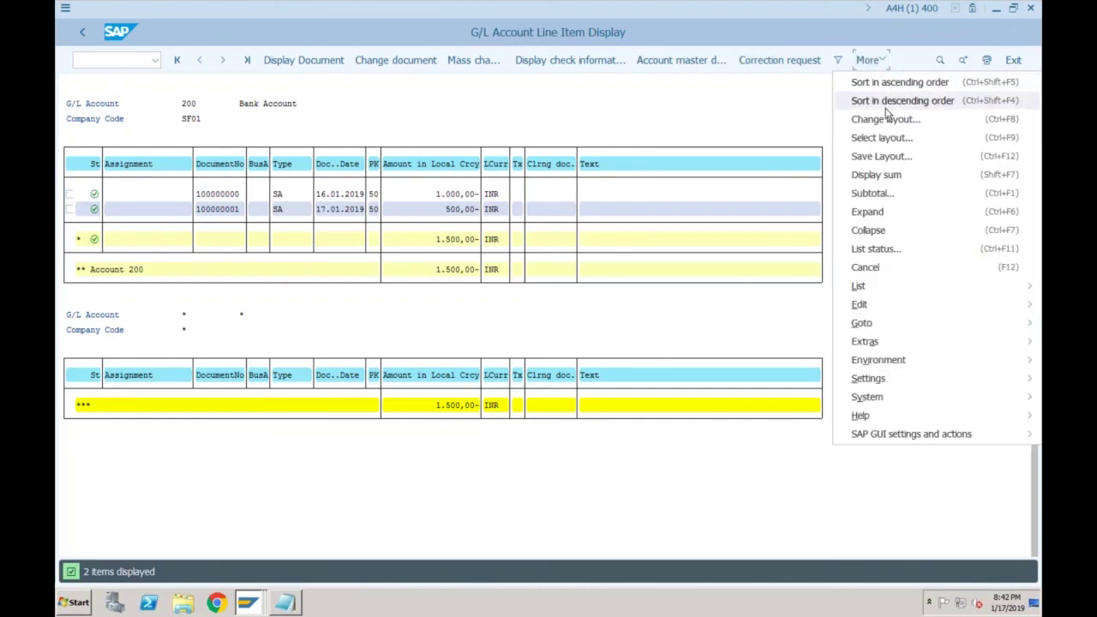
click(882, 122)
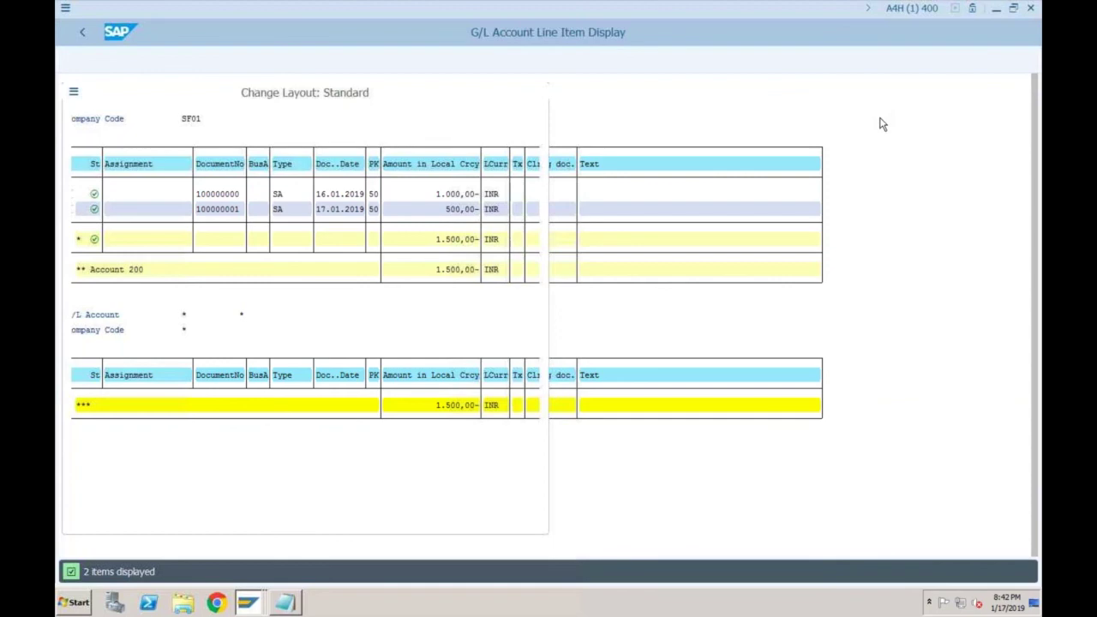
scroll(358, 210, down, 5)
click(357, 204)
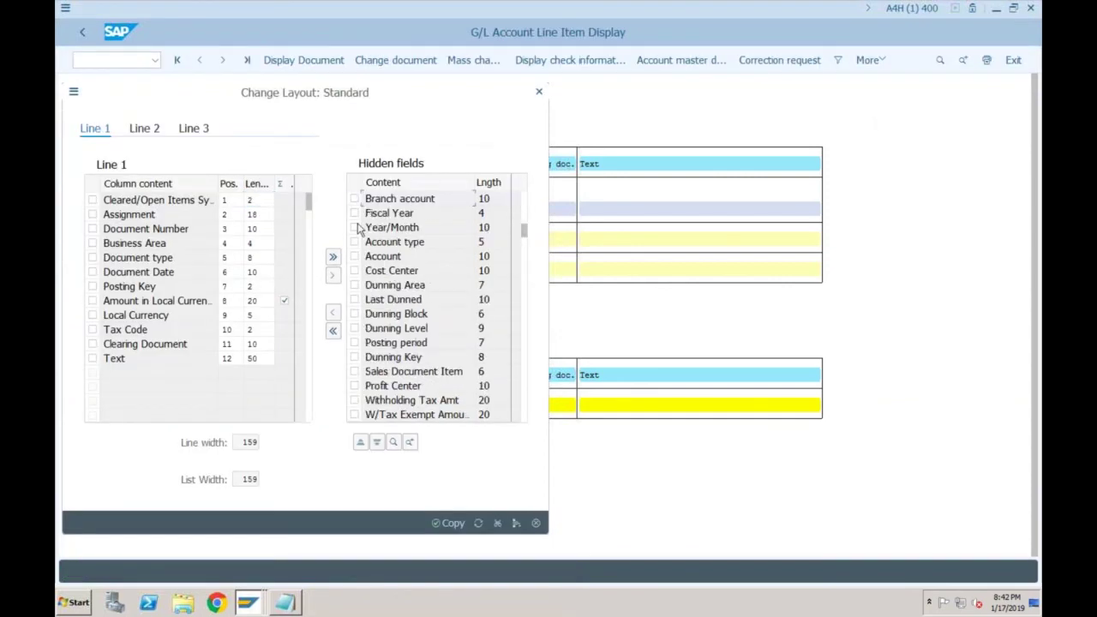
click(353, 256)
click(337, 321)
click(454, 522)
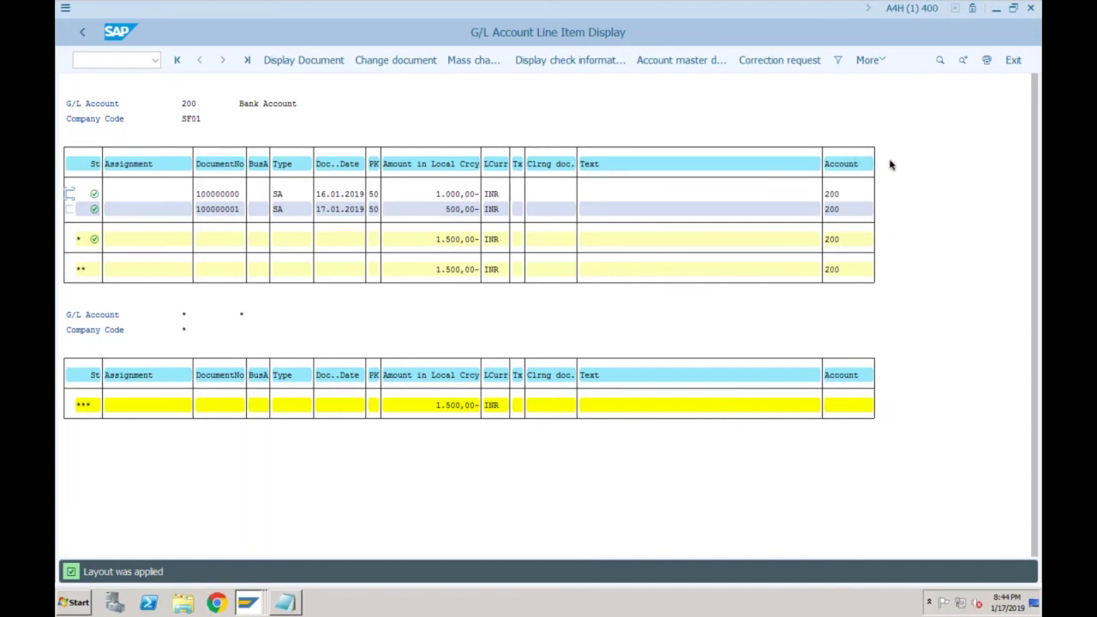
- Find the hidden Offsetting Account field, add it to the line item layout and apply the layout
click(878, 62)
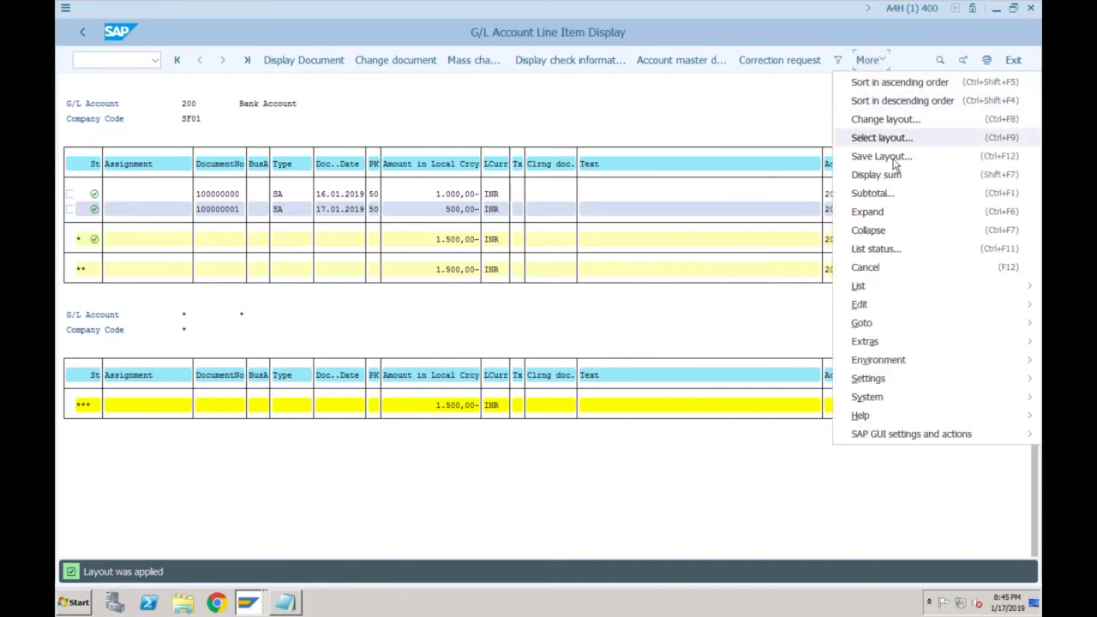
click(894, 128)
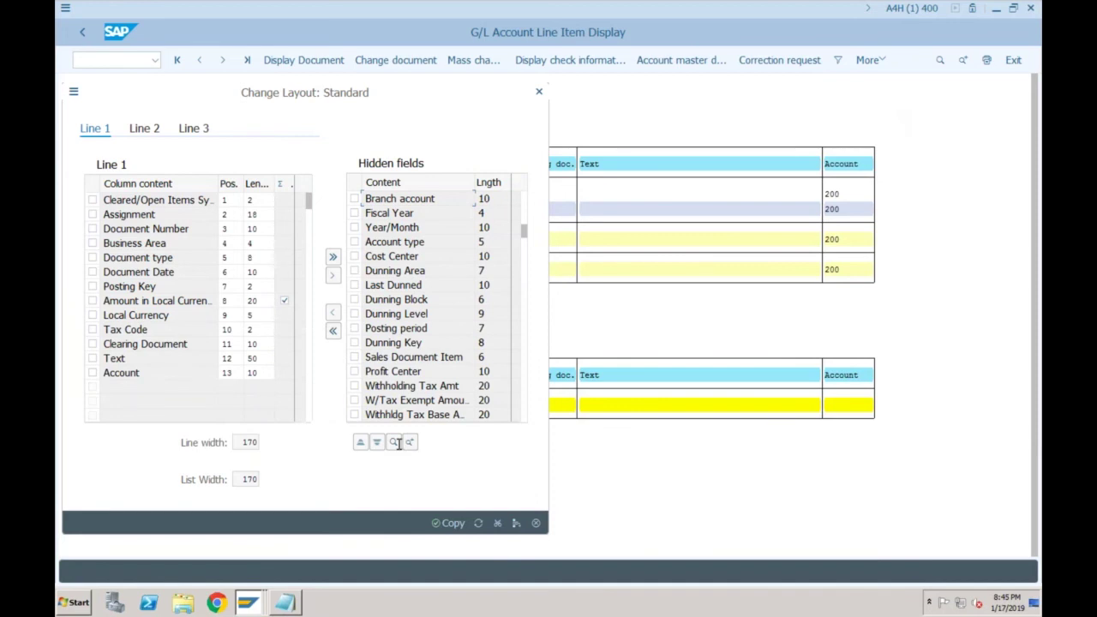
click(395, 442)
key(Return)
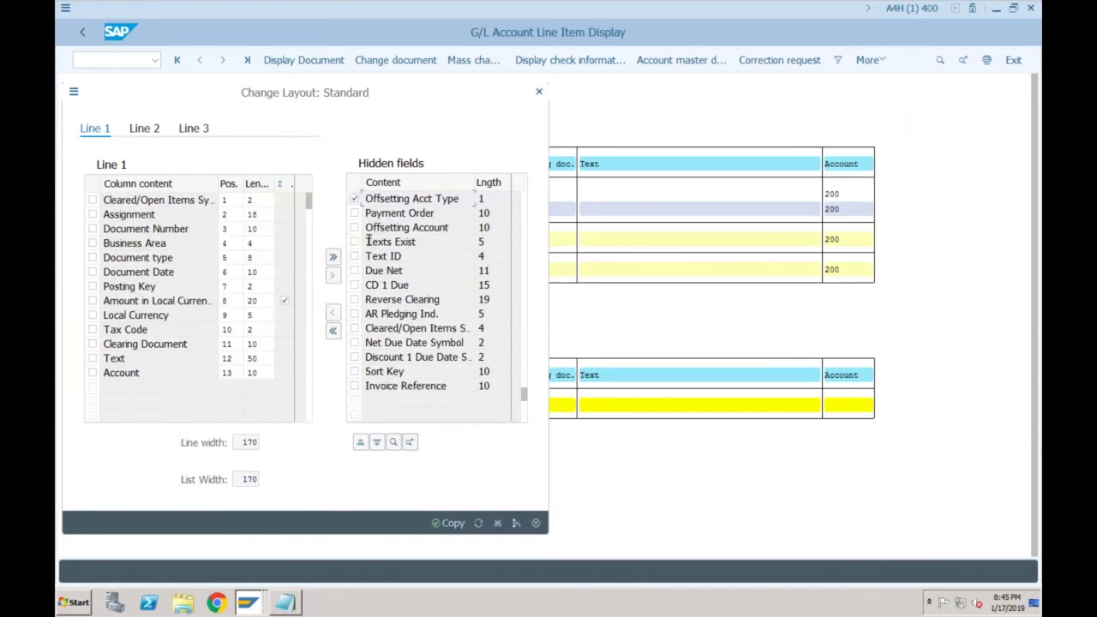
click(354, 199)
click(334, 314)
key(Return)
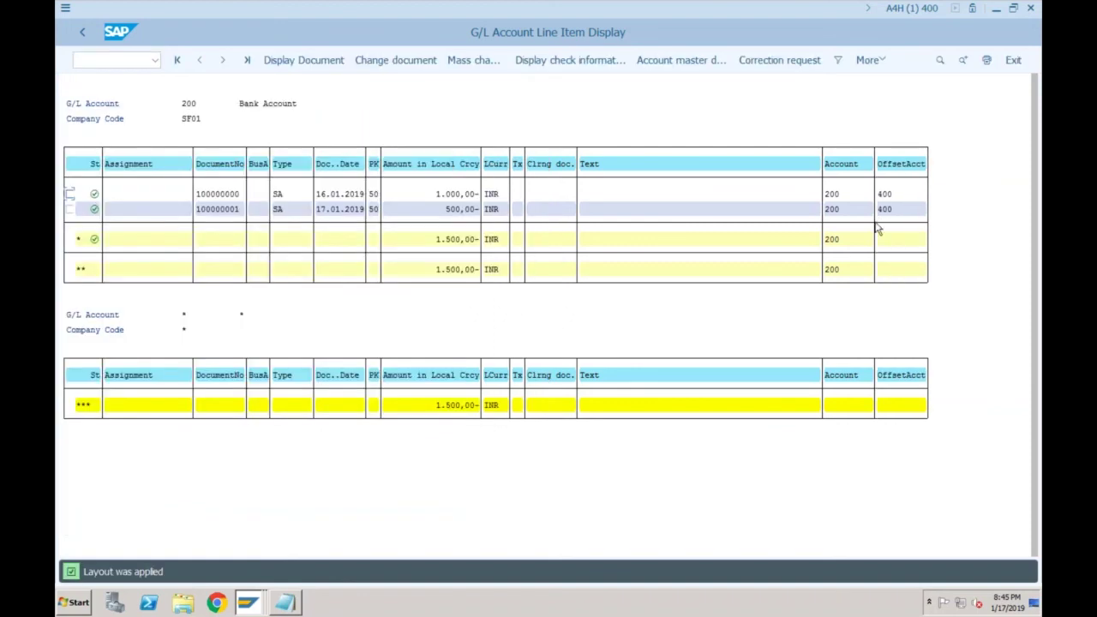
click(835, 197)
- In the blank Notepad document, write the heading "GL Account Posting" and the entry "200 (Bank) -500"
click(294, 605)
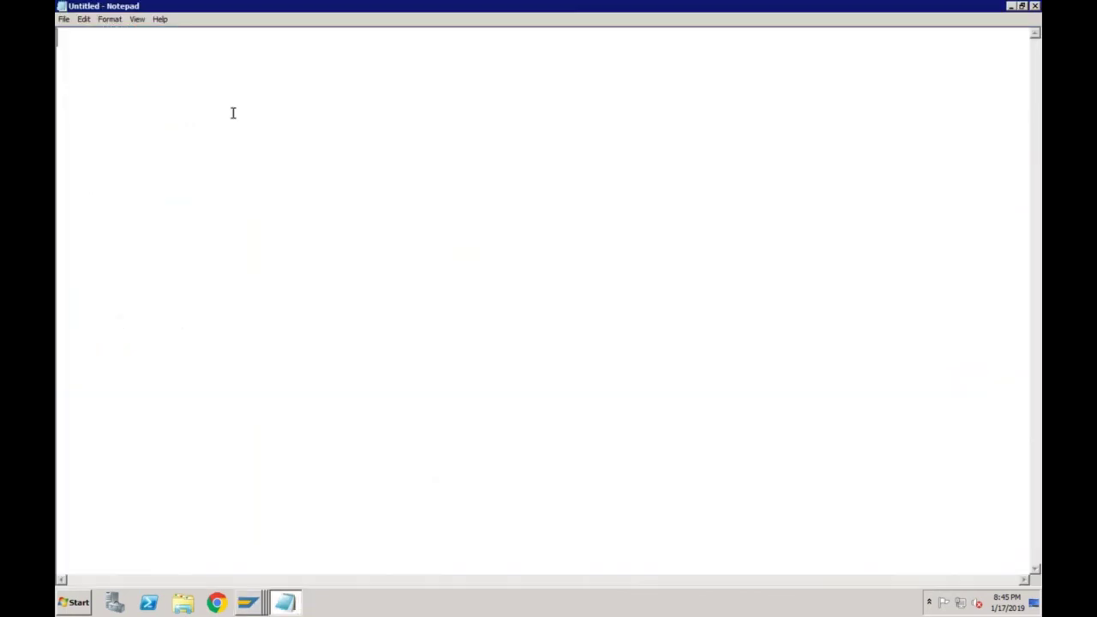
text(GL  ACcount Pos)
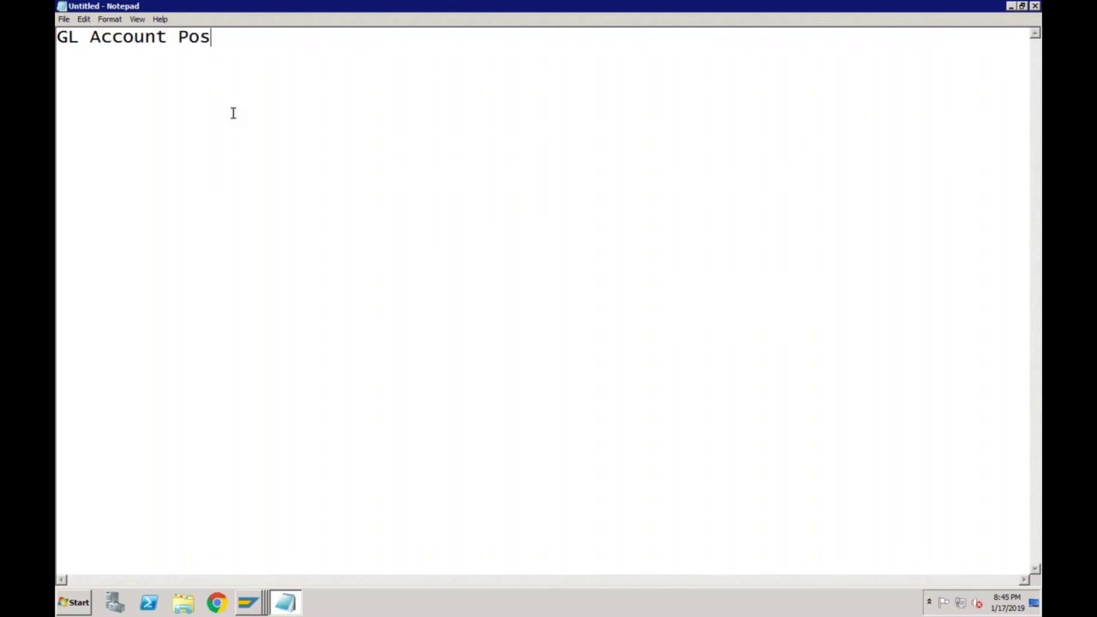
text(ting)
key(Return)
key(Return)
text(200 (Bank)
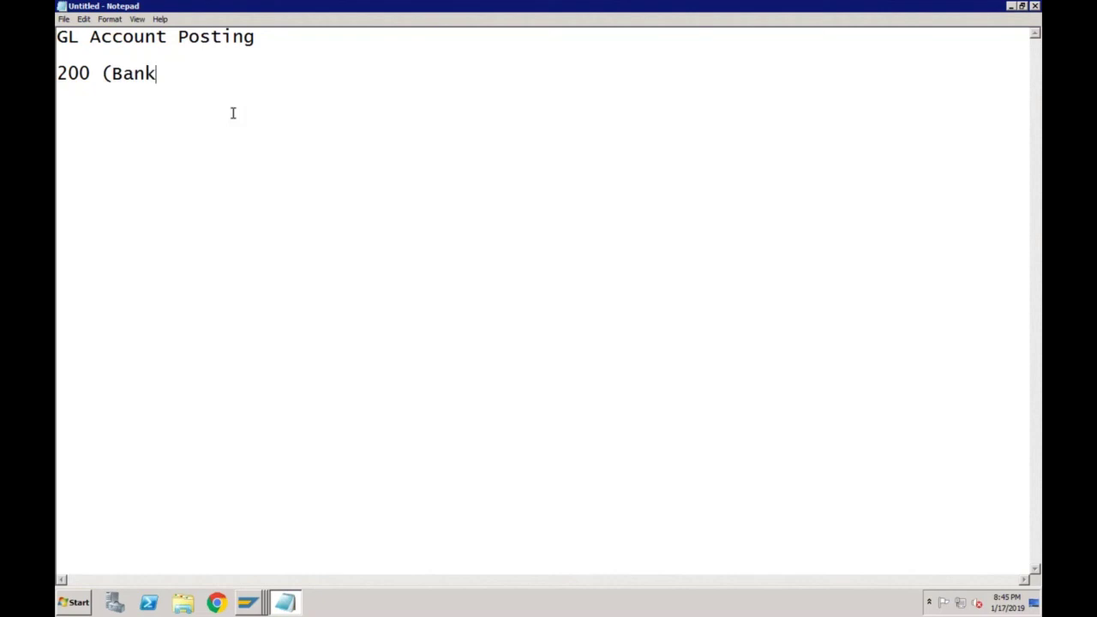
text() -500)
key(Return)
- Add the offsetting expense lines "400 (Rent) 100" and "401 (Travel) 300" below the bank entry
text(400 )
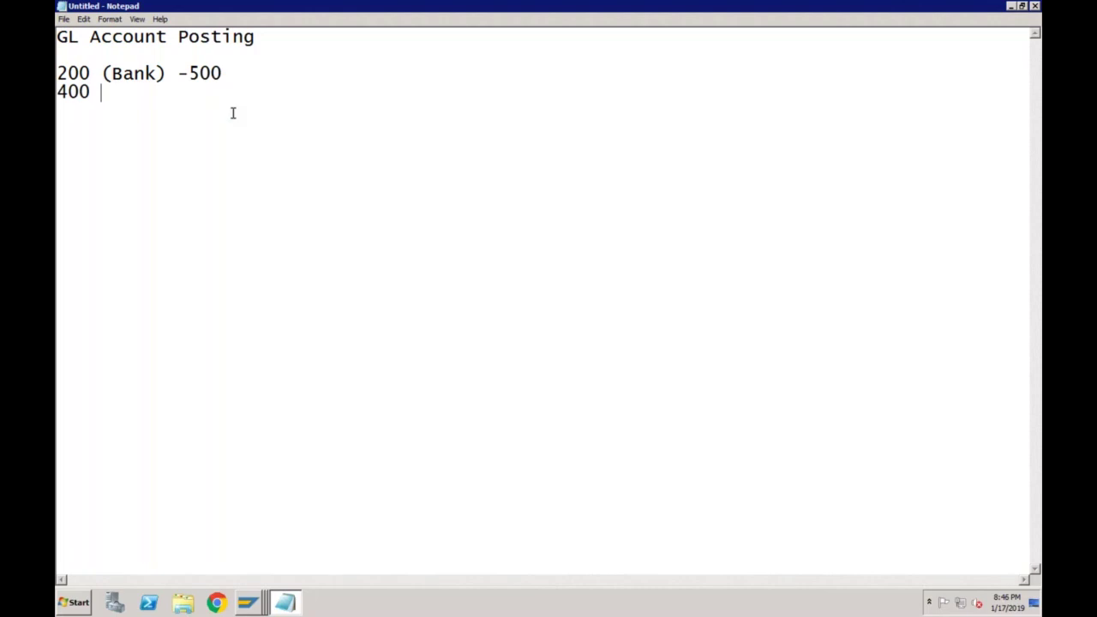
text((Rent))
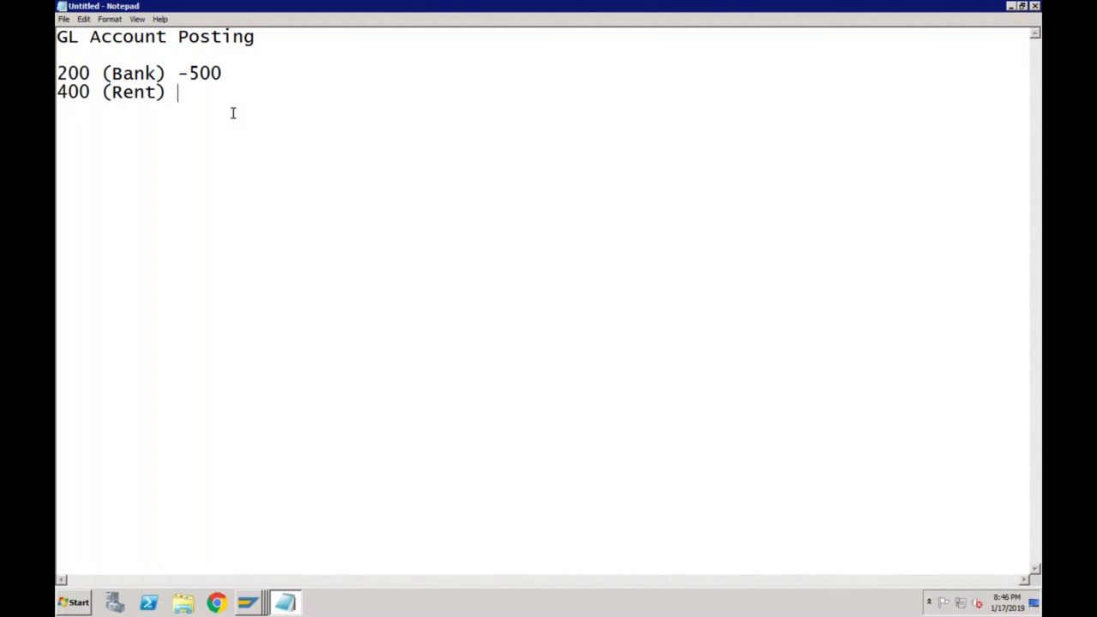
text(  100)
key(Return)
text(401 )
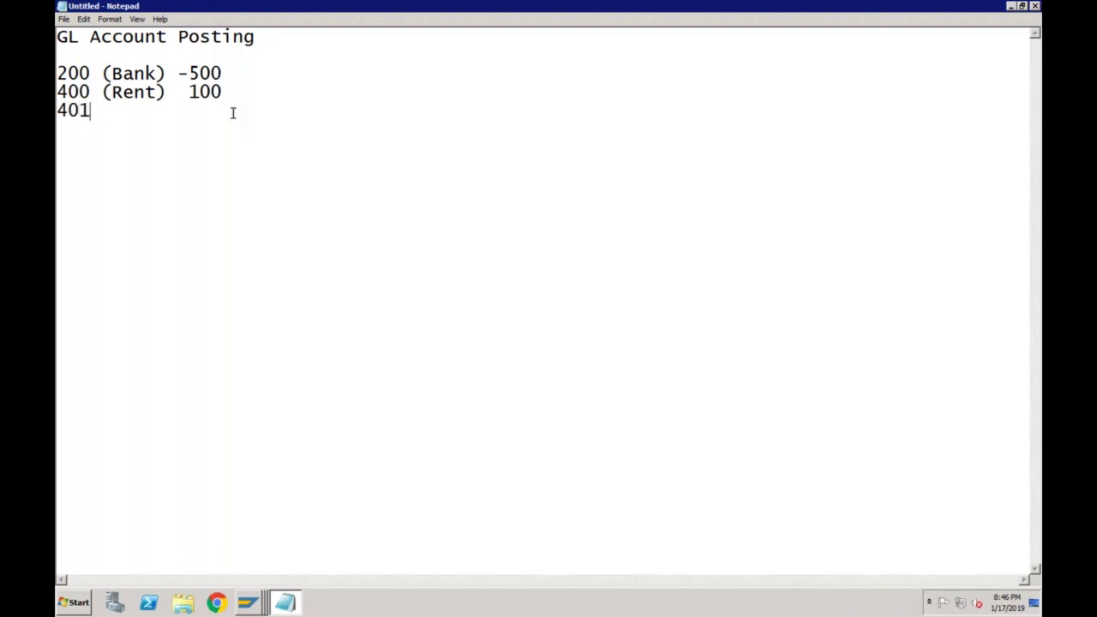
text((Travel))
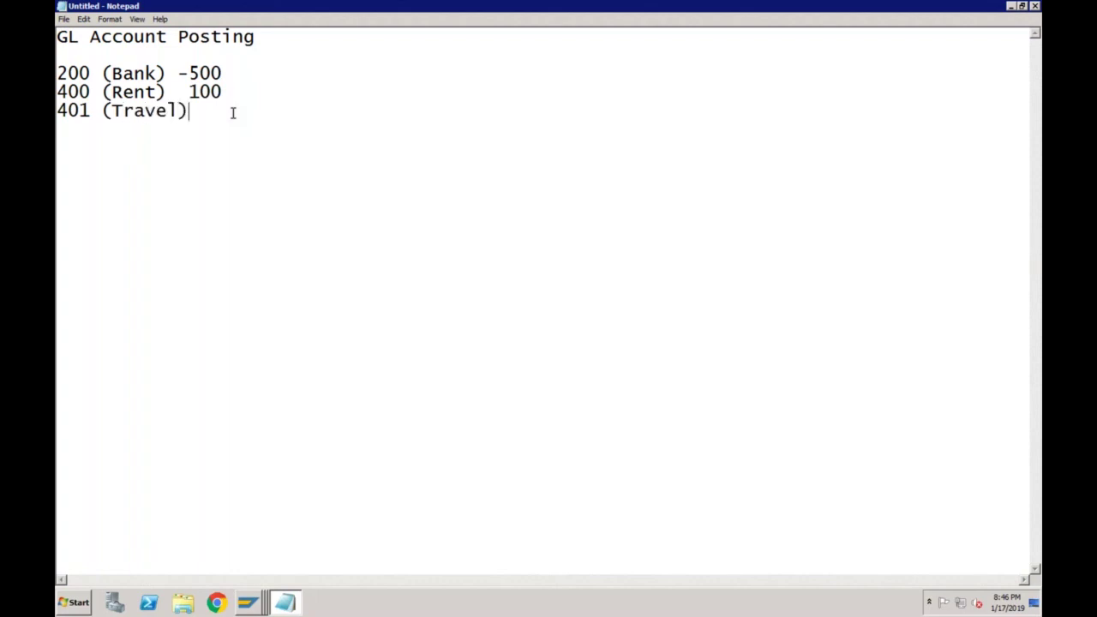
text(300)
key(Return)
- Complete the sample posting with the expense line "402 (Ins) 100"
text(40)
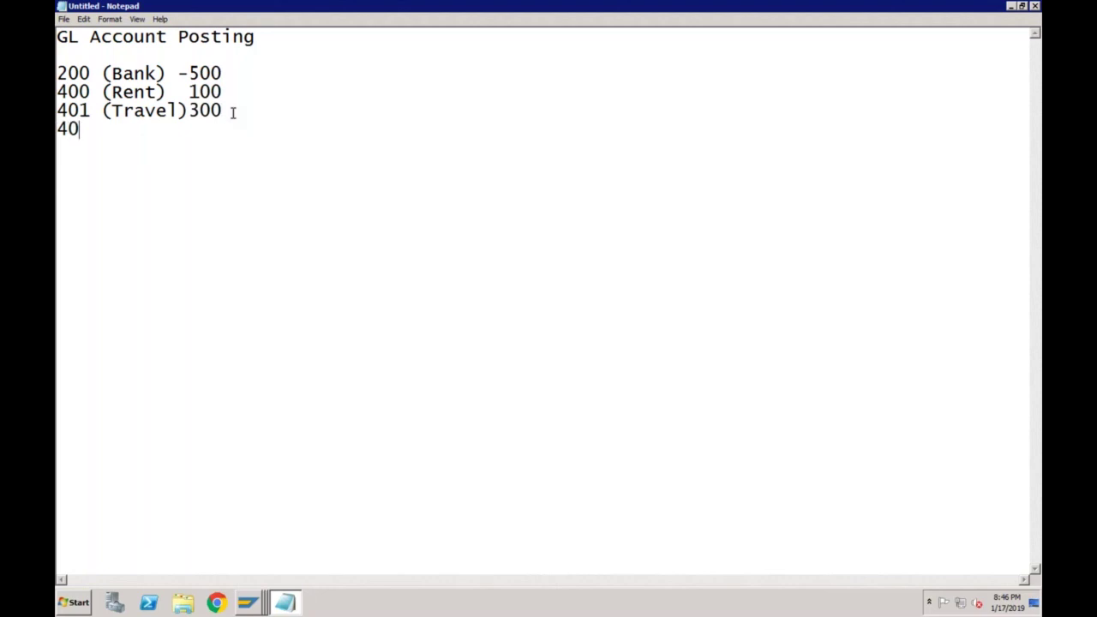
text(2 (Ins))
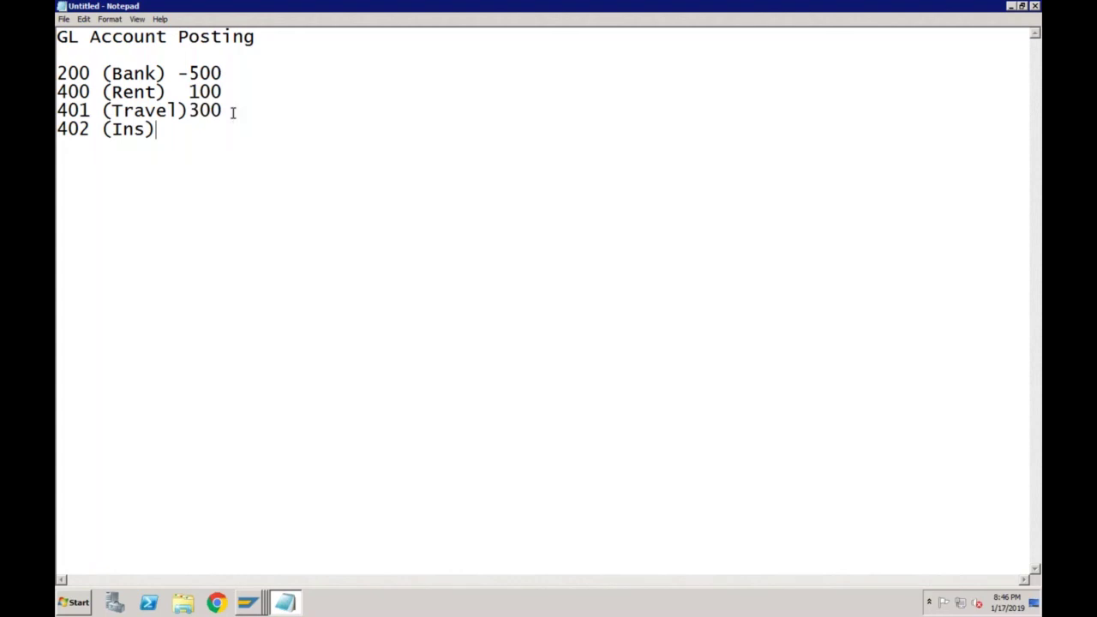
text(   100)
key(Return)
key(Return)
key(Return)
- Compare the bank line with each expense line of the sample posting, and return to G/L Account Line Item Display
click(94, 76)
click(230, 92)
click(227, 128)
click(227, 91)
click(232, 112)
click(233, 132)
click(251, 606)
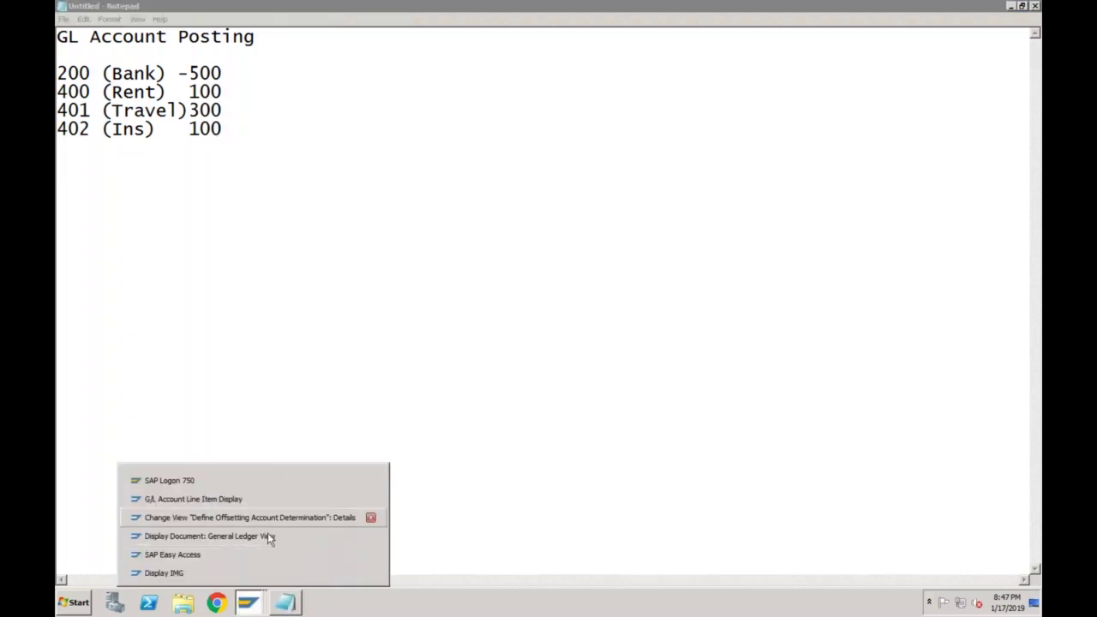
click(271, 498)
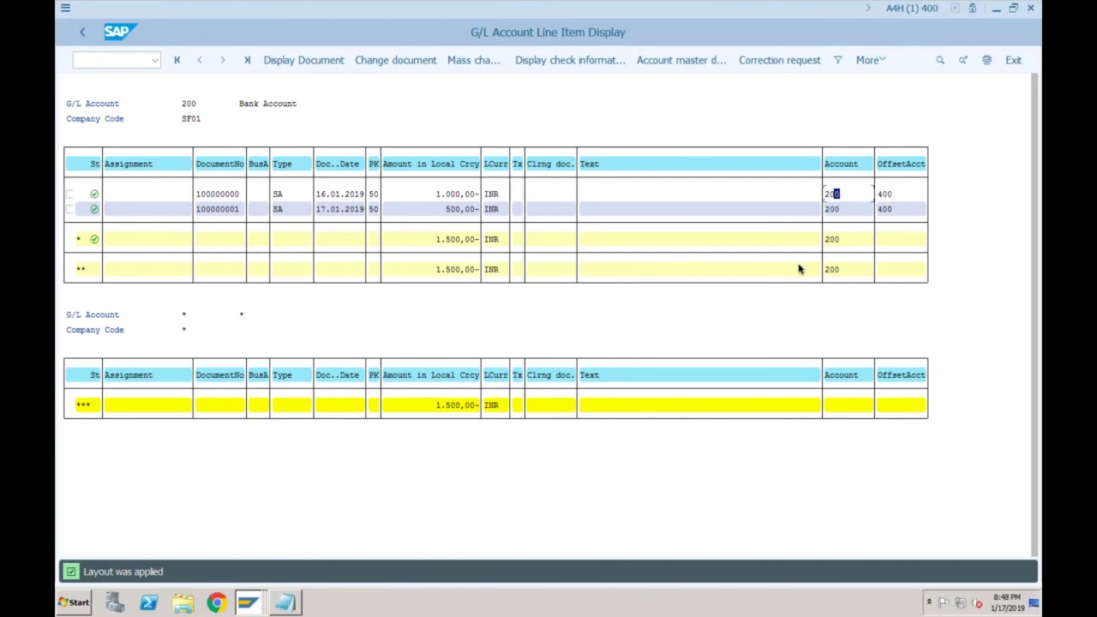
- Return to the Notepad sample posting and highlight the whole 401 (Travel) line as the one with the highest amount
click(285, 603)
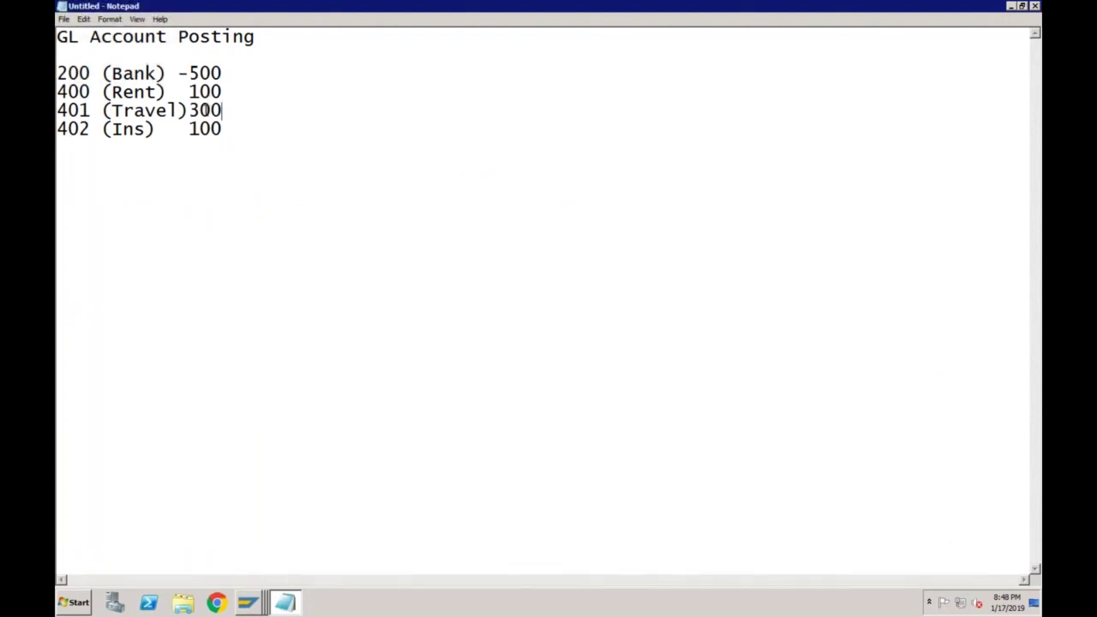
double_click(235, 109)
click(241, 110)
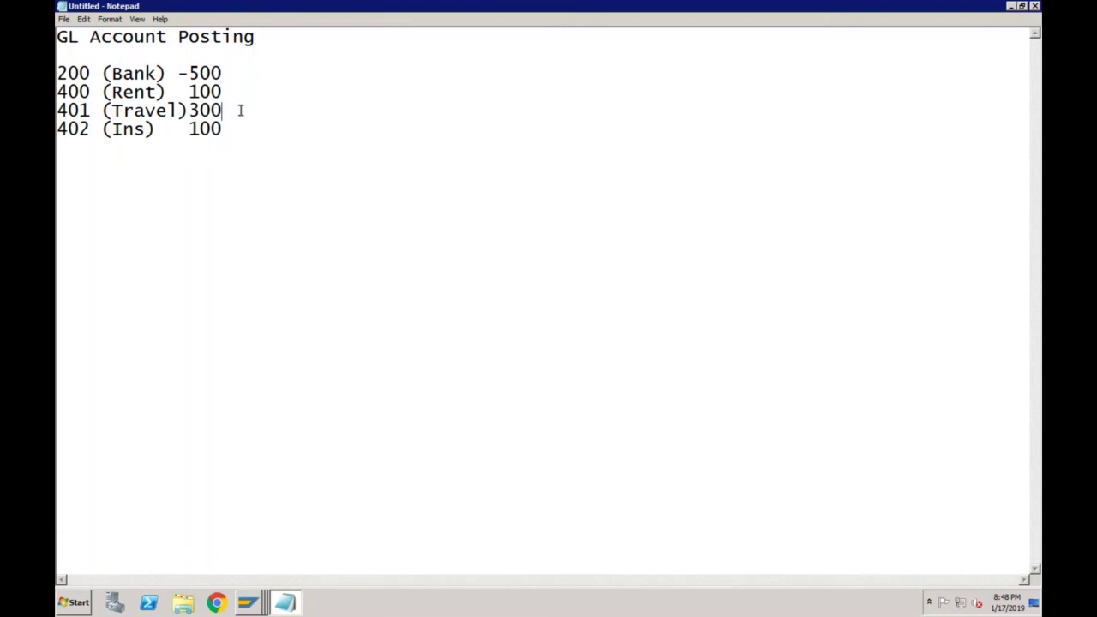
shift+click(160, 108)
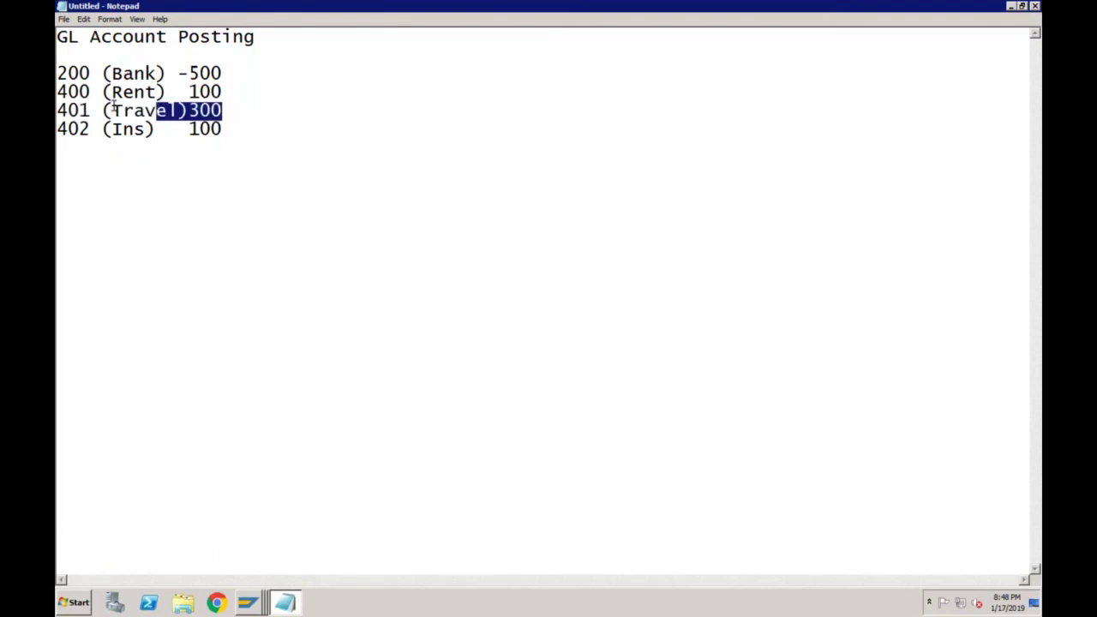
key(shift+Left)
key(shift+Left)
key(shift+Left)
key(shift+Left)
key(shift+Left)
key(shift+Left)
key(shift+Left)
key(shift+Left)
key(shift+Left)
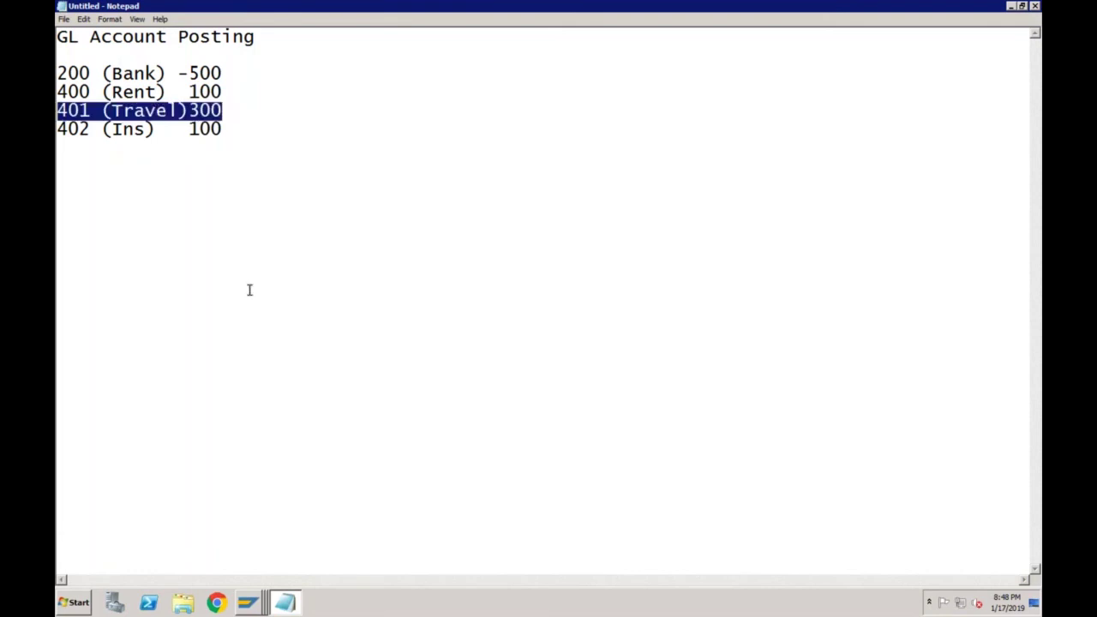
- Switch to Define Offsetting Account Determination, review the available determination options, and dismiss the Internet Explorer notice over the Performance Assistant
right_click(248, 604)
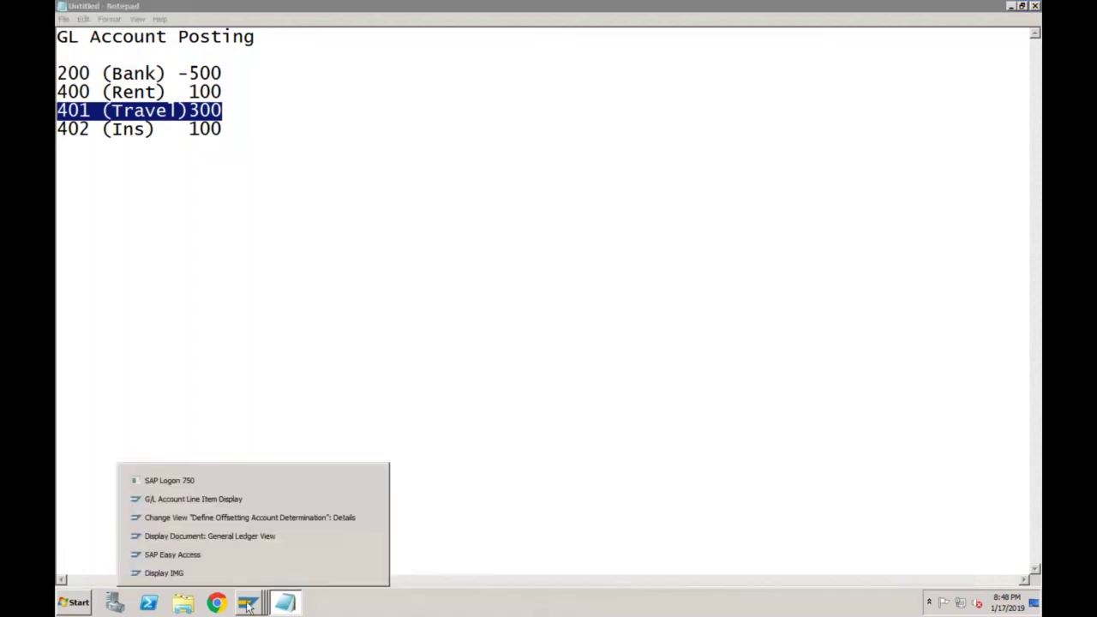
click(249, 518)
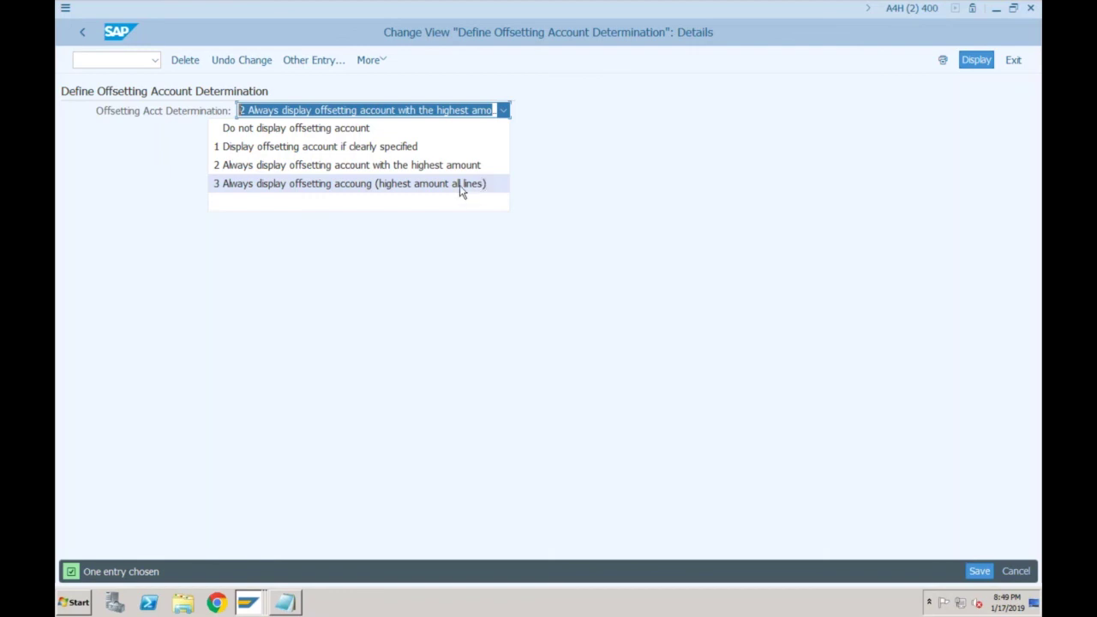
click(468, 110)
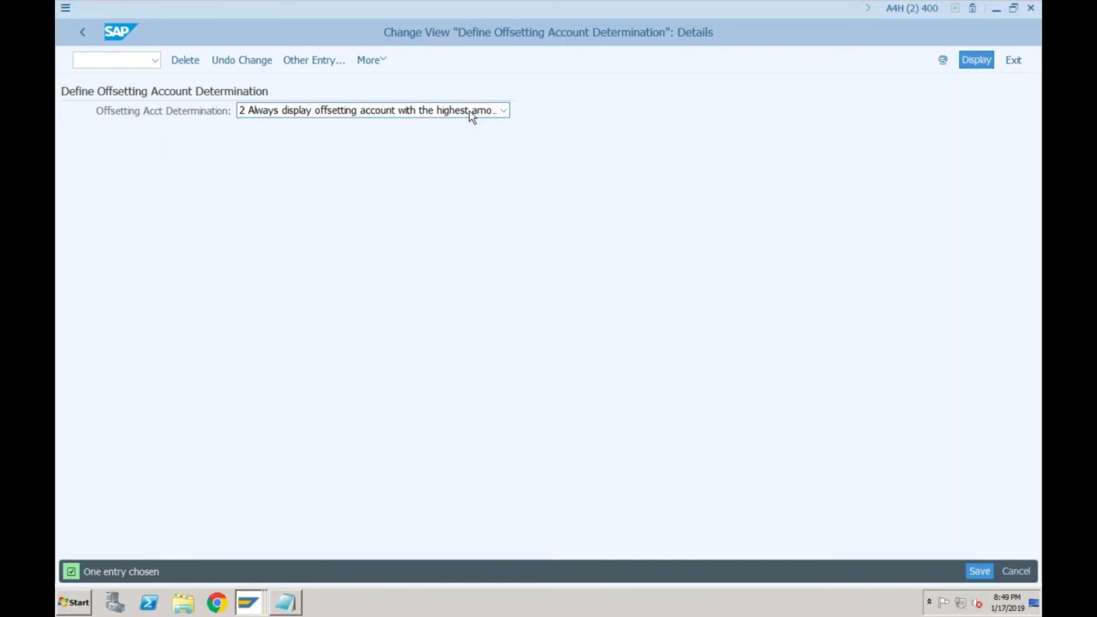
key(ctrl+s)
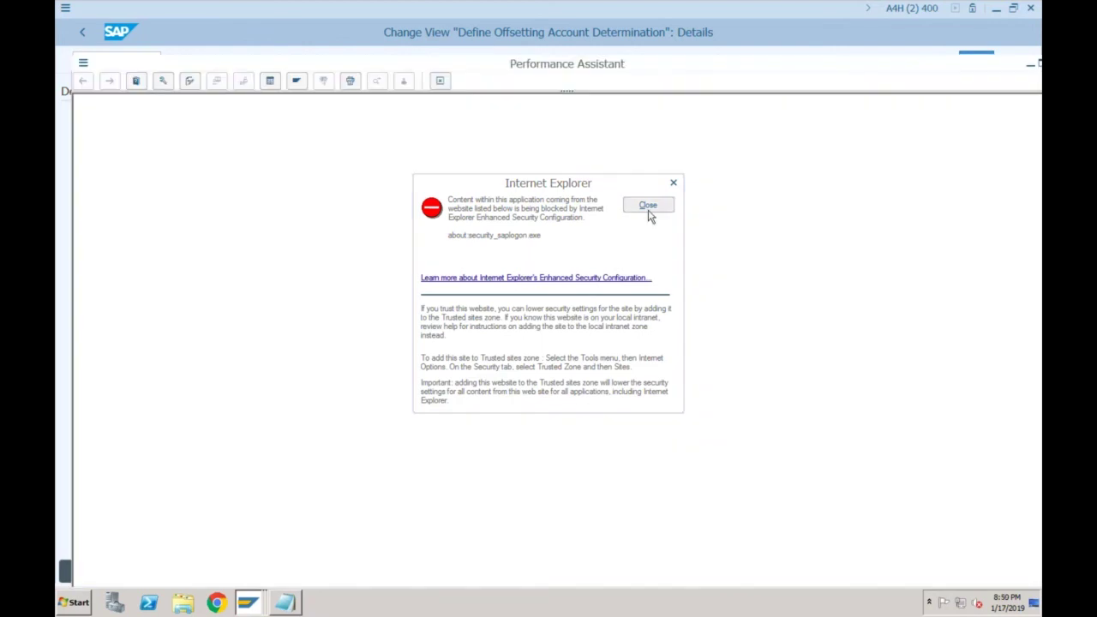
click(648, 207)
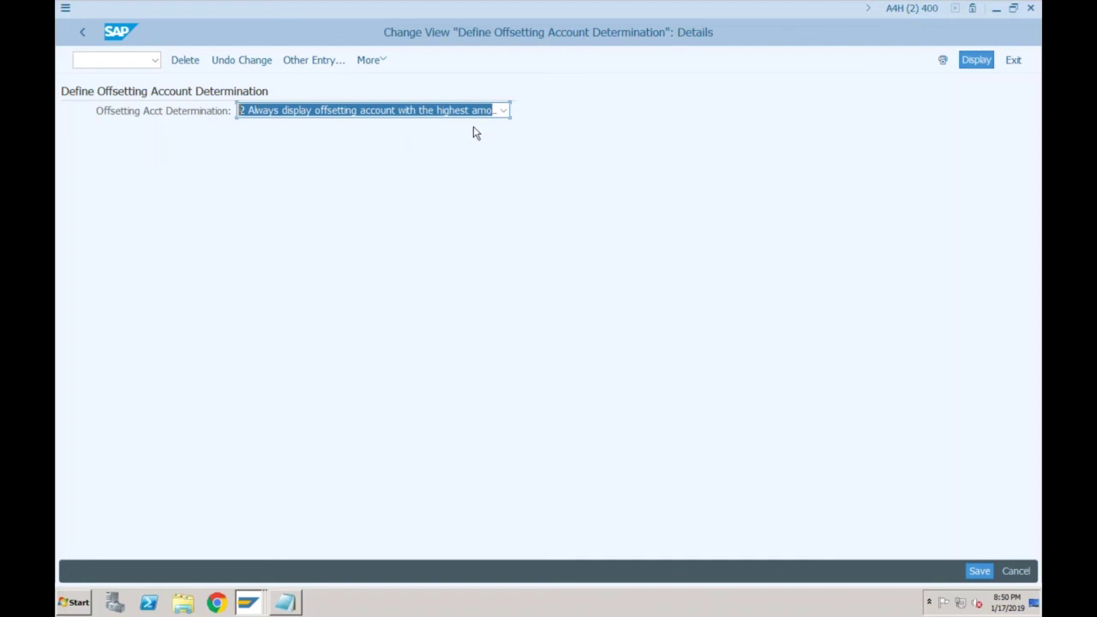
- Recheck the list of offsetting account determination options, keep option 2, and leave the activity
click(503, 111)
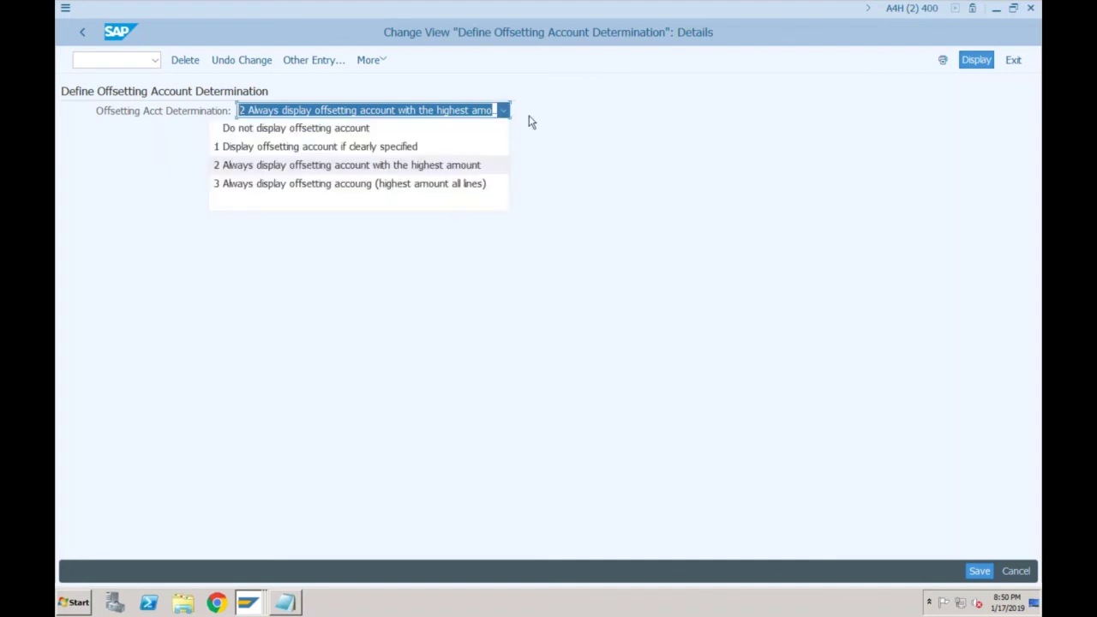
click(521, 118)
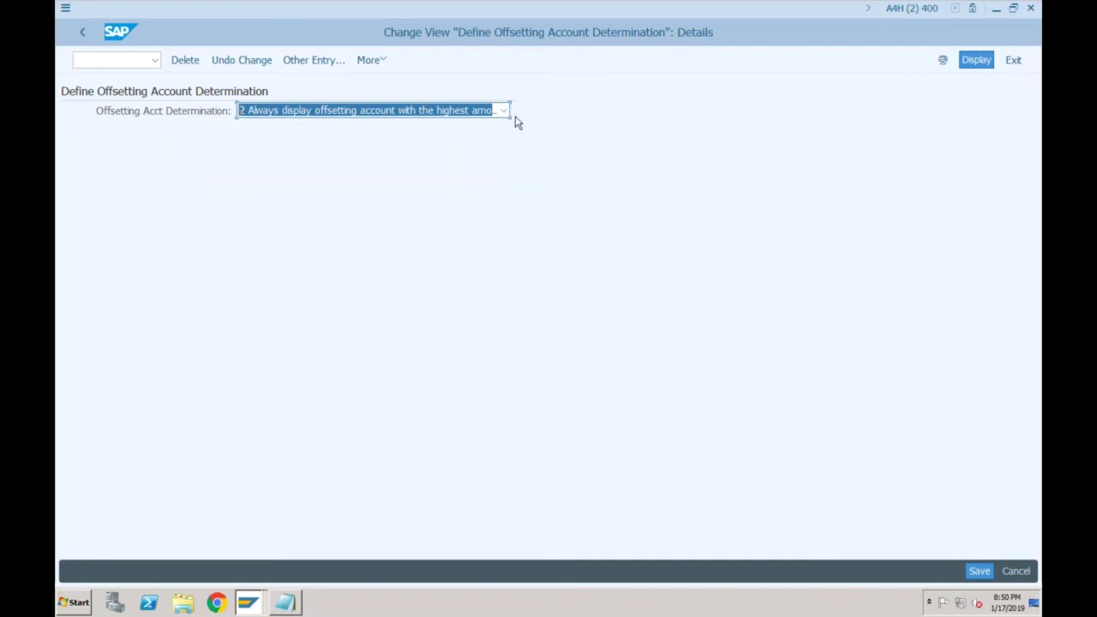
click(84, 39)
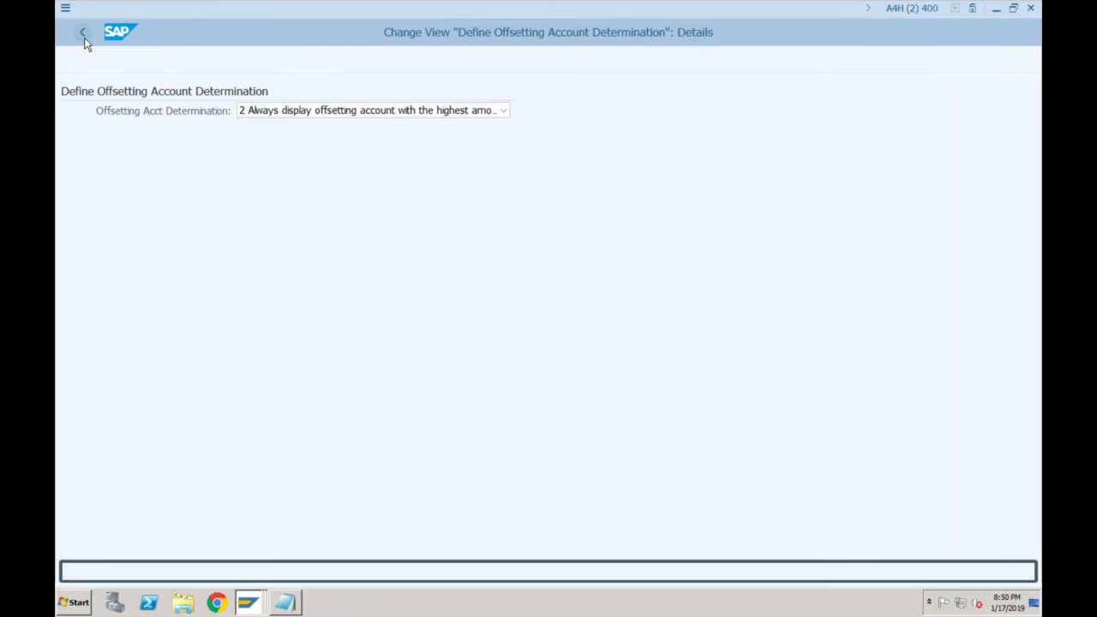